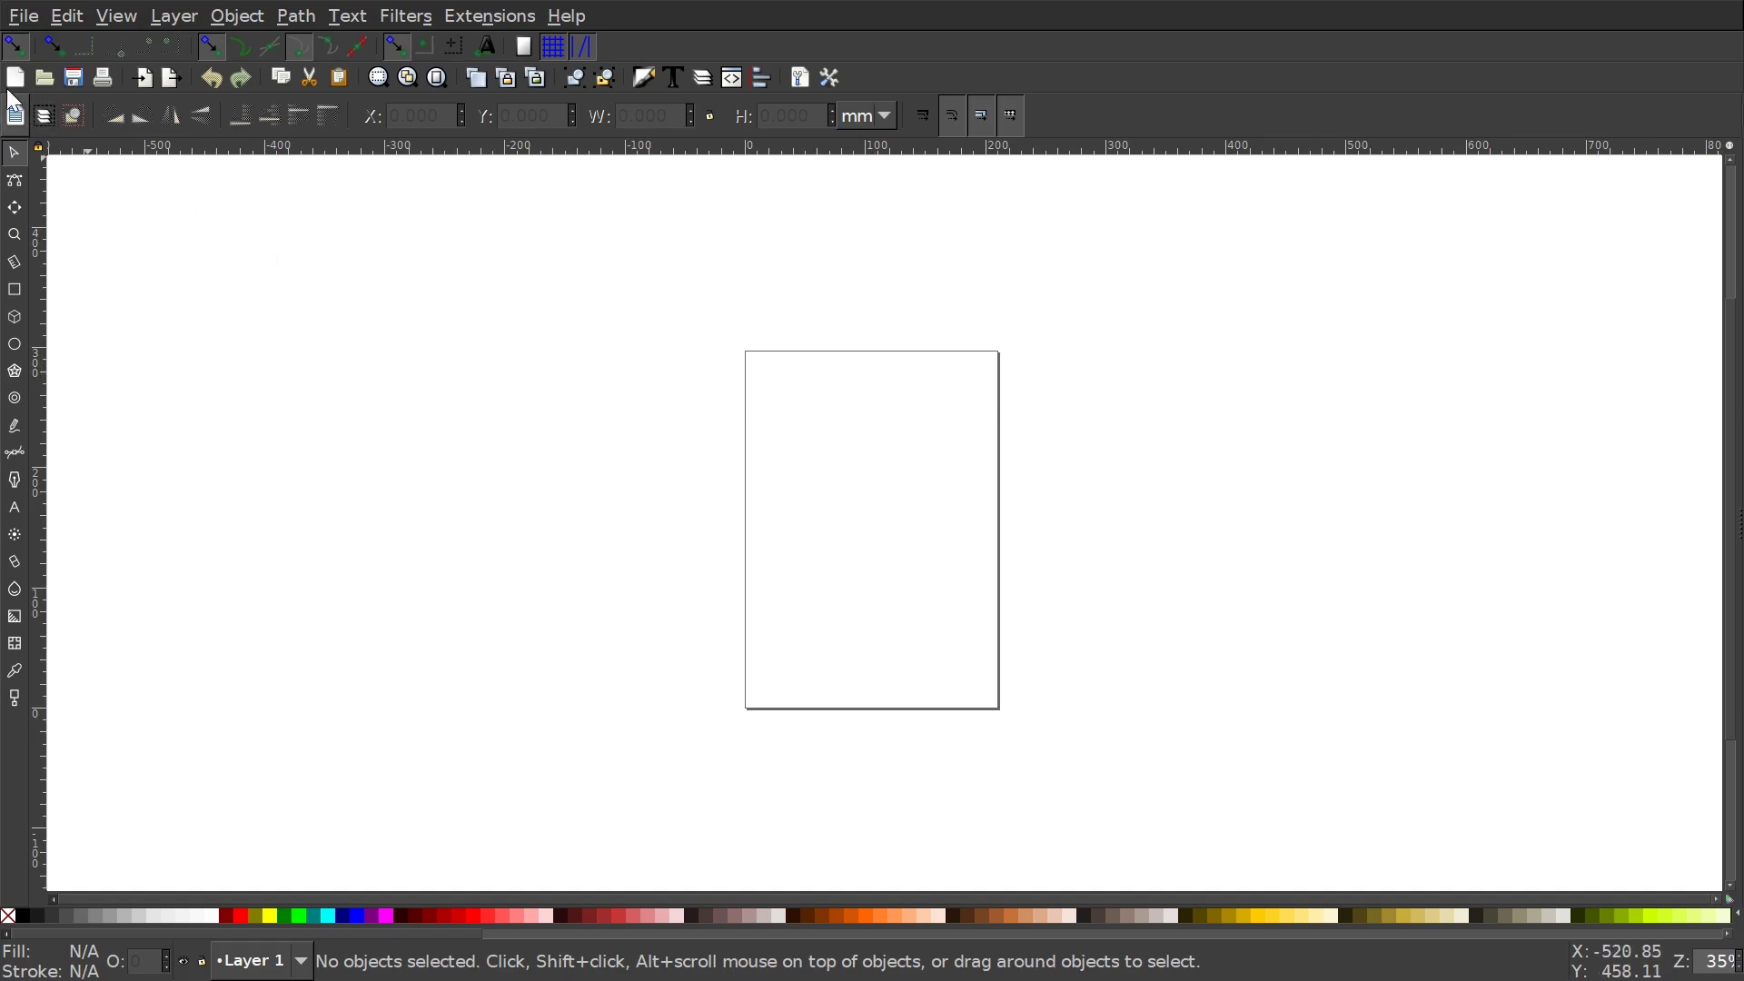
Set the document's display units to px and turn off the page border in Document Properties.
click(30, 19)
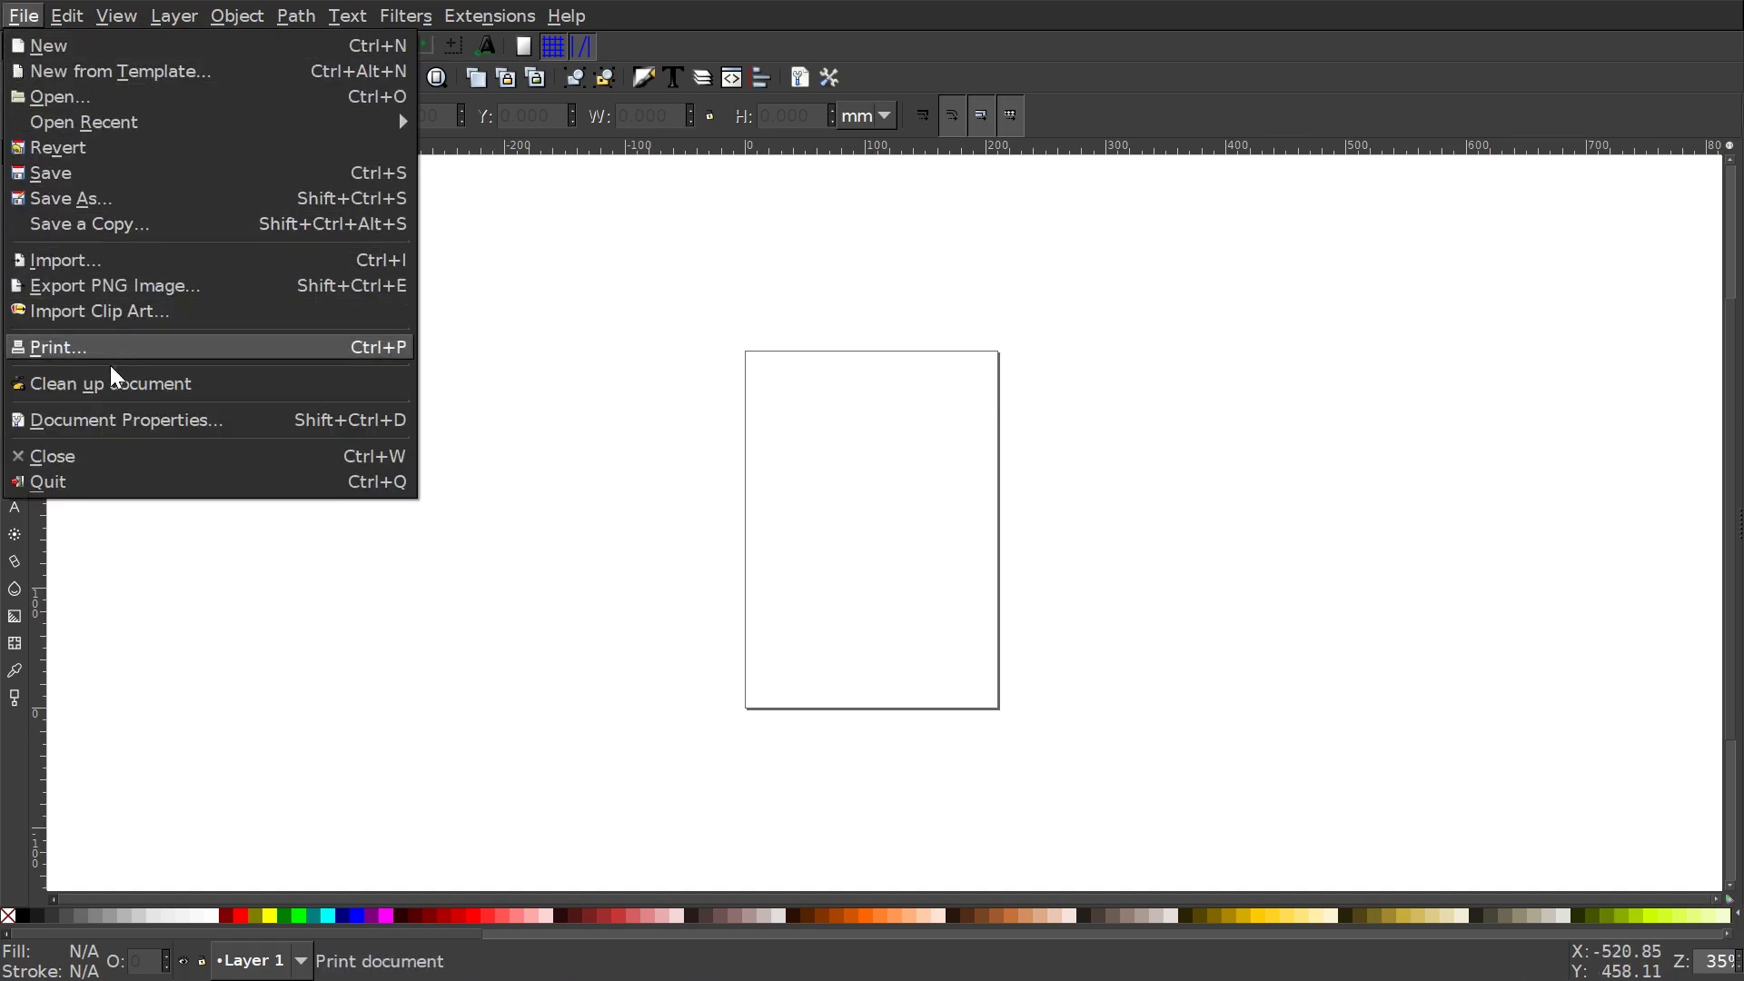
click(109, 423)
drag(1294, 29, 1029, 53)
click(1252, 158)
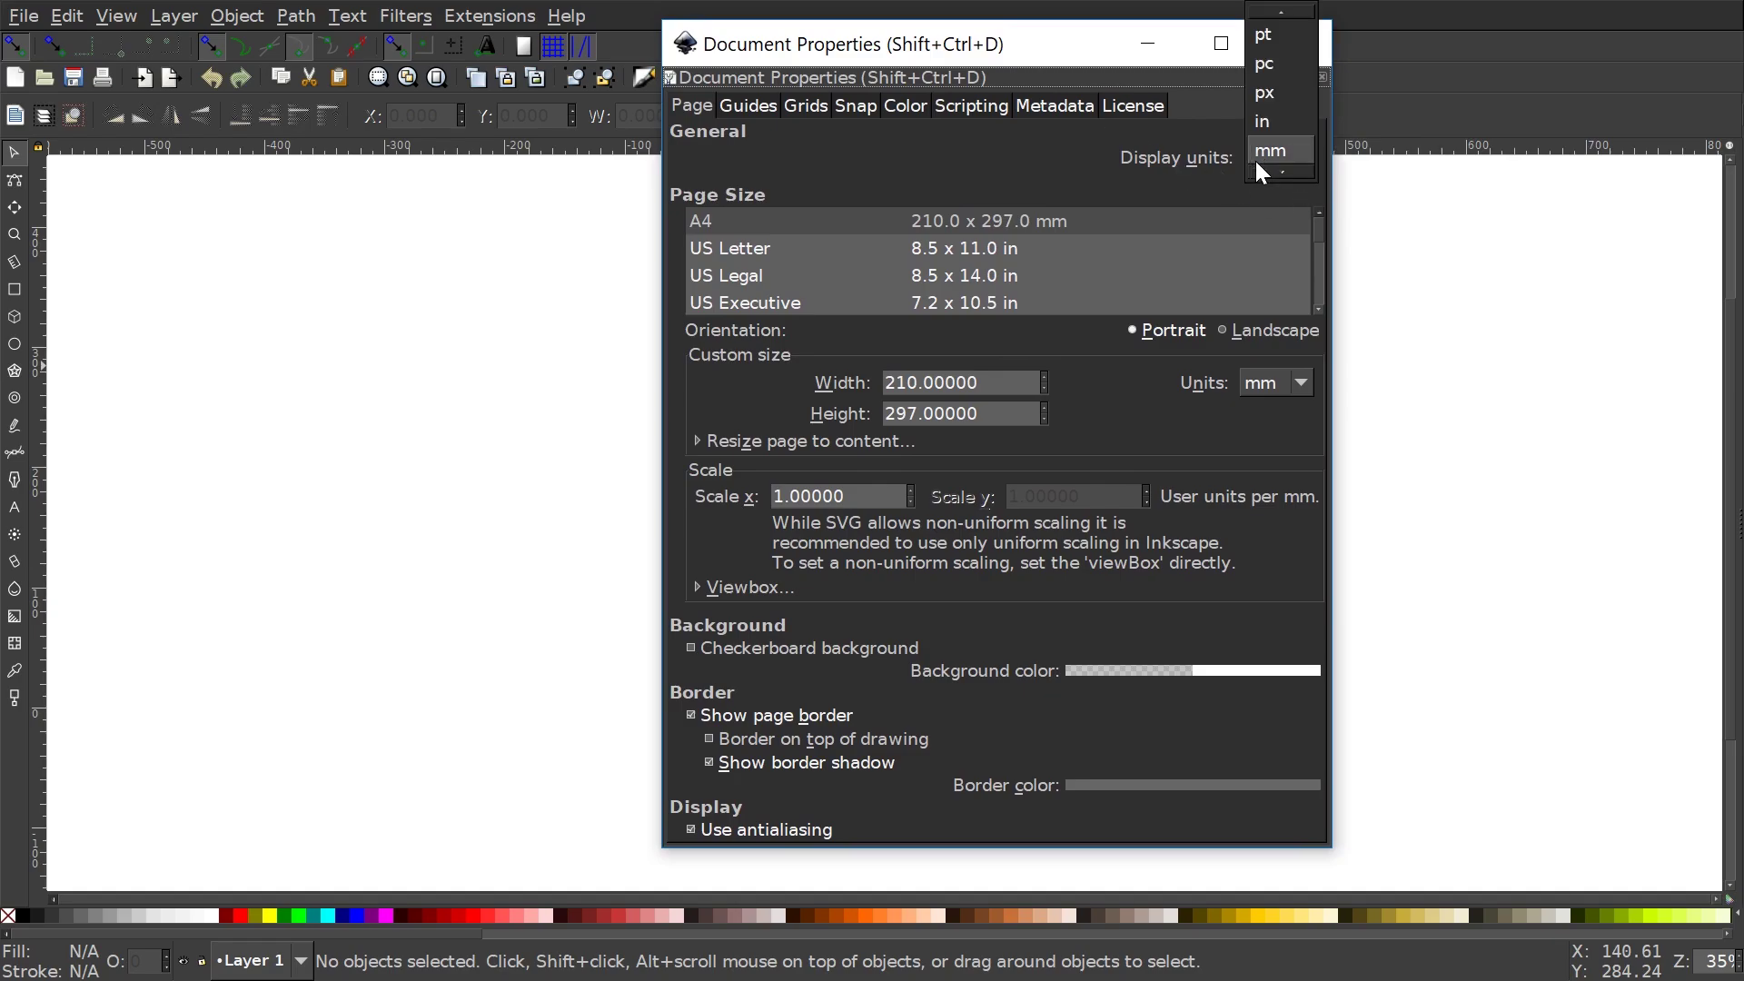
click(1284, 87)
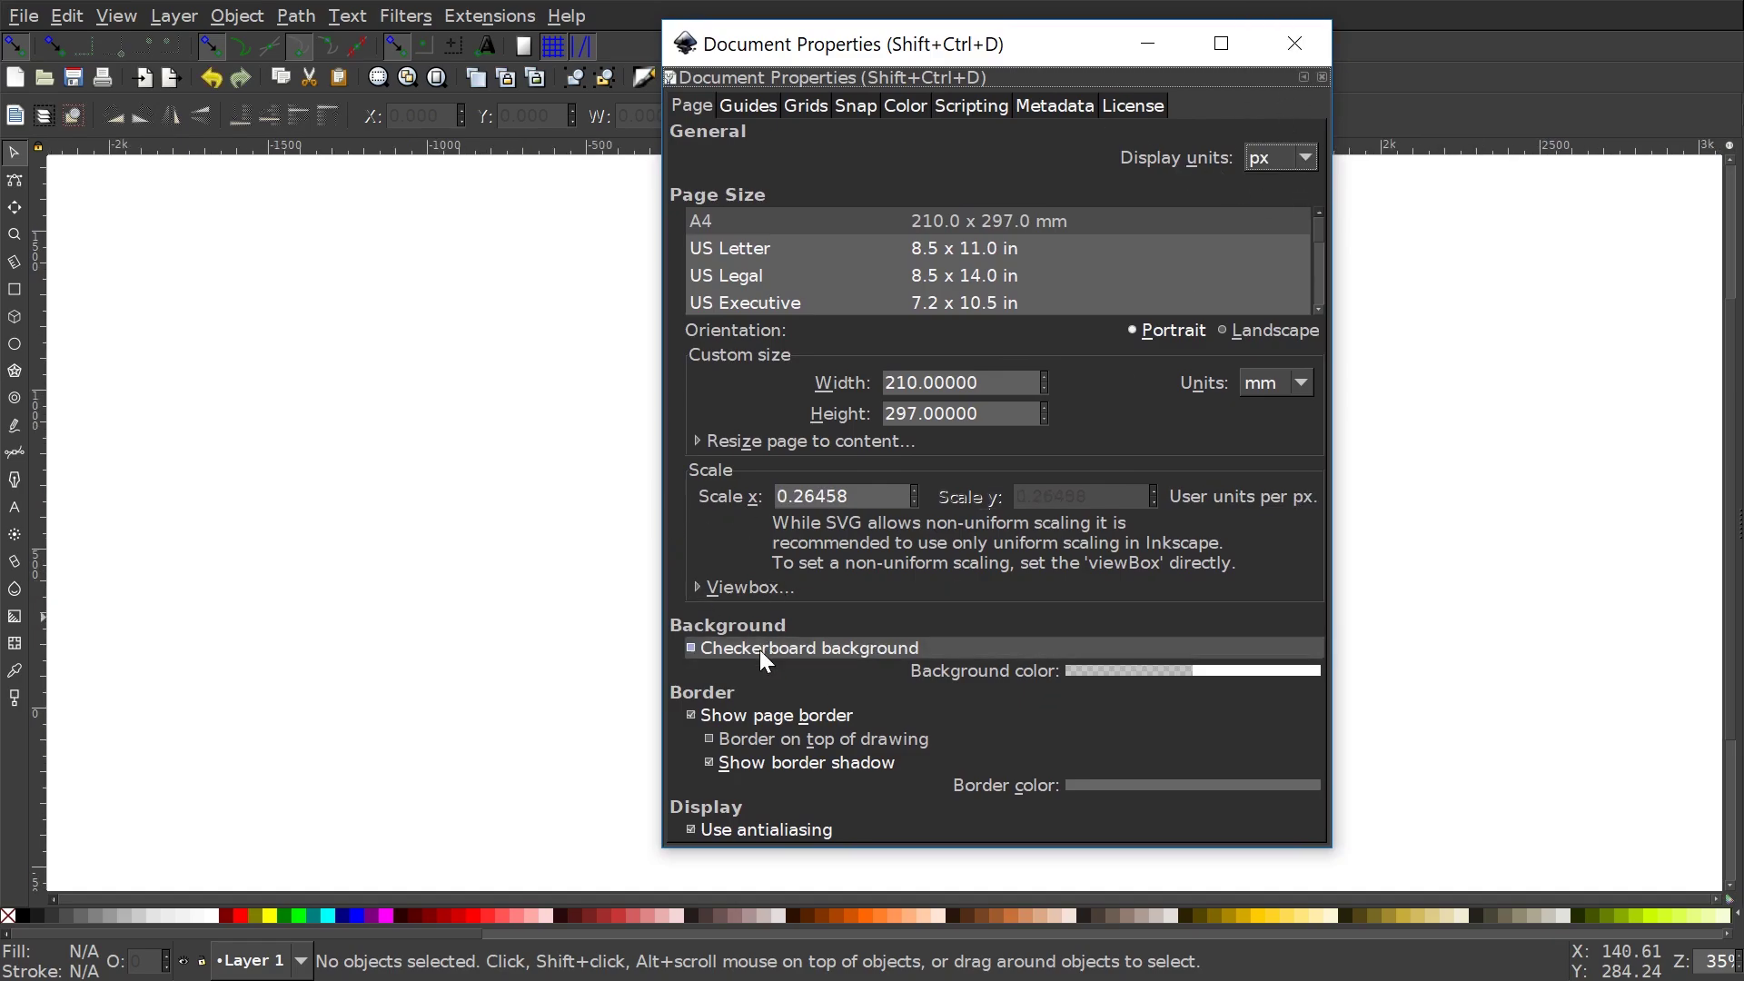
click(722, 713)
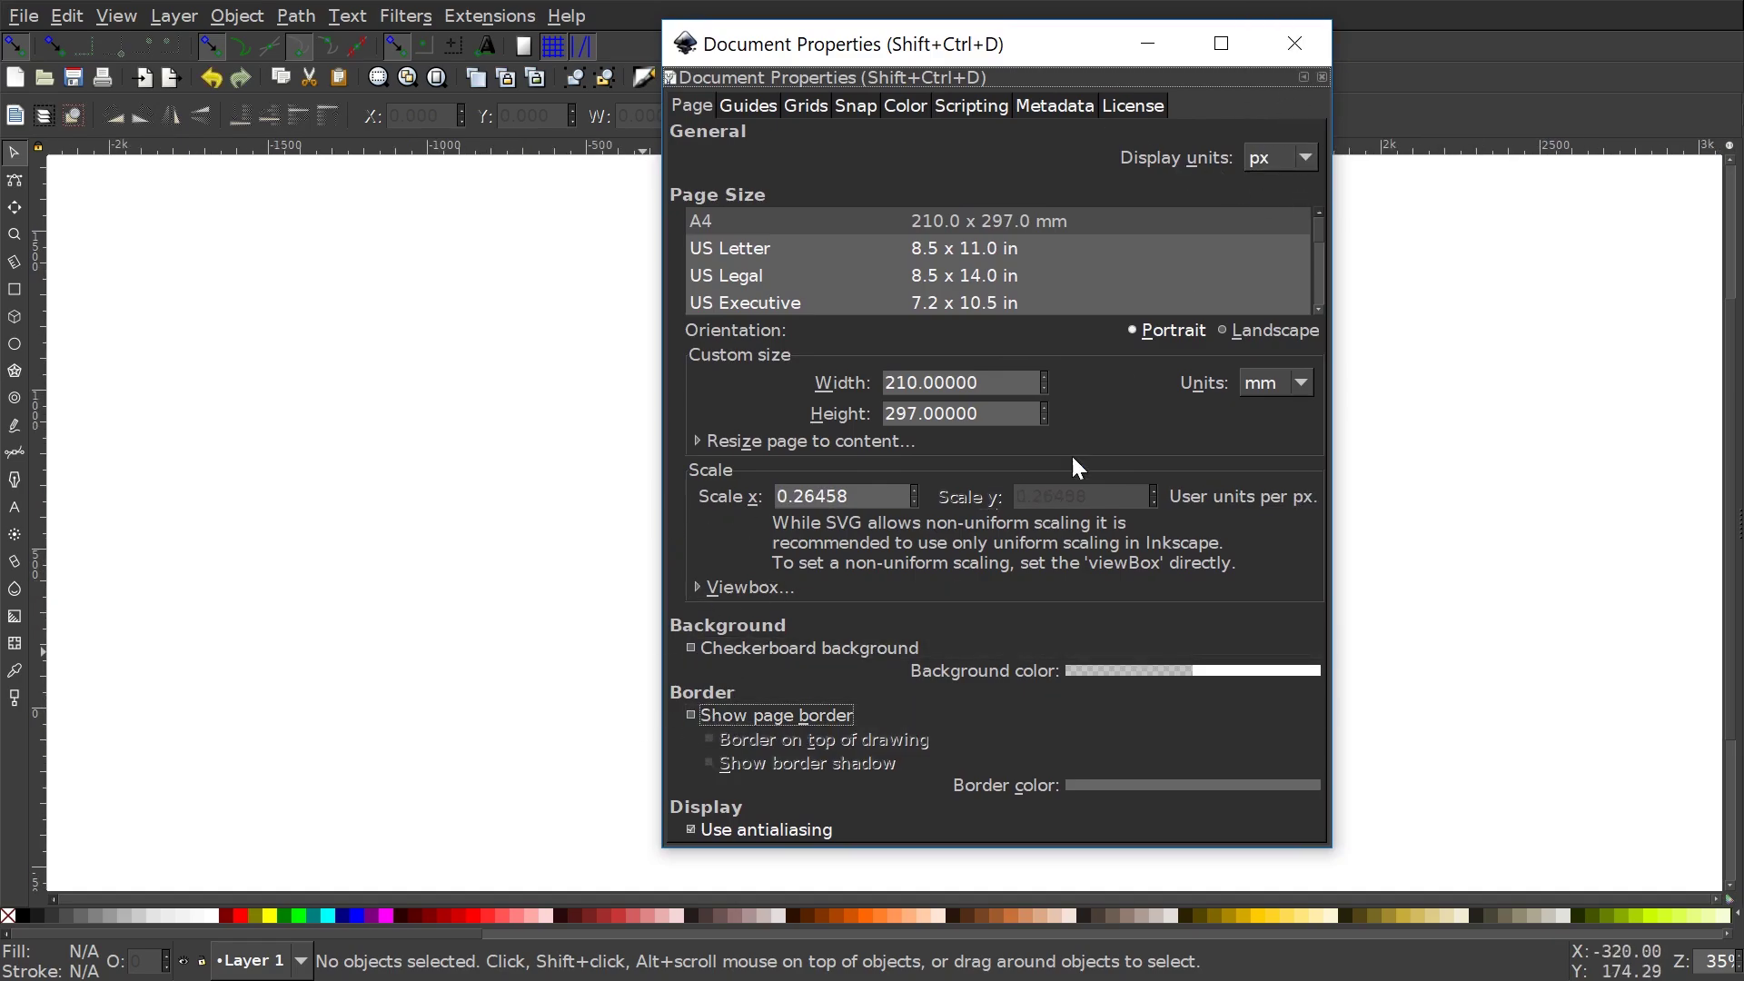
click(1295, 43)
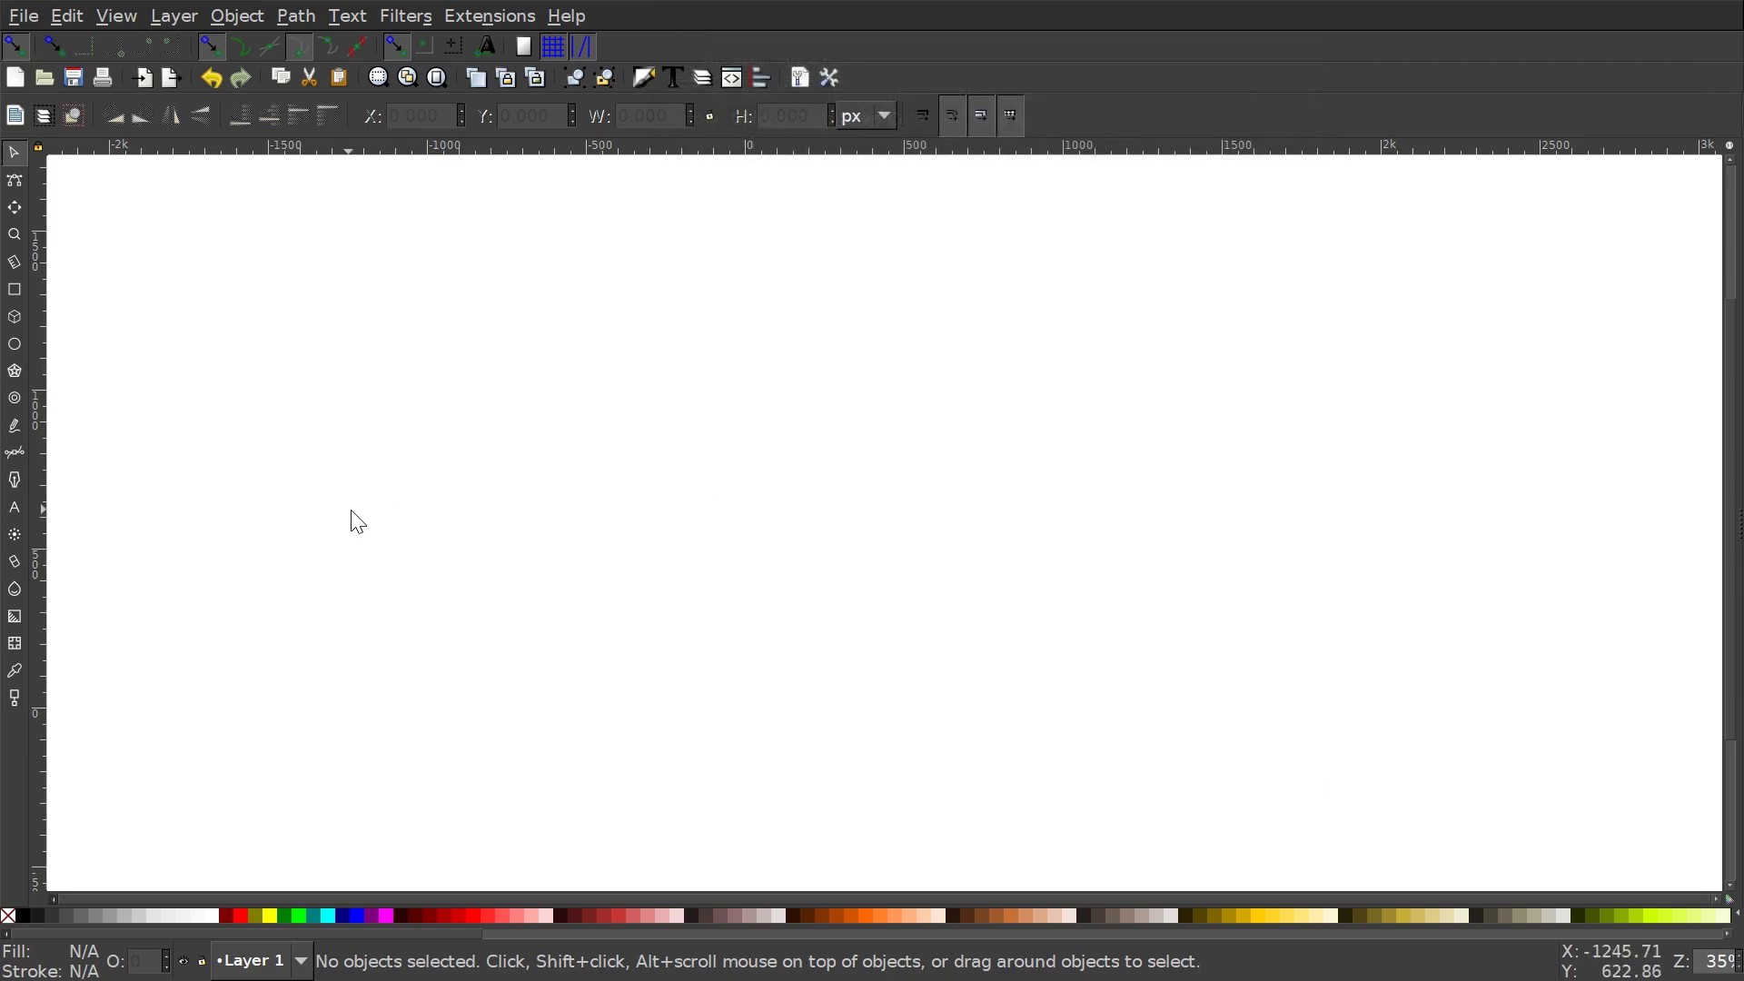
Set the canvas zoom level to 1:1.
click(73, 15)
mouse_move(116, 16)
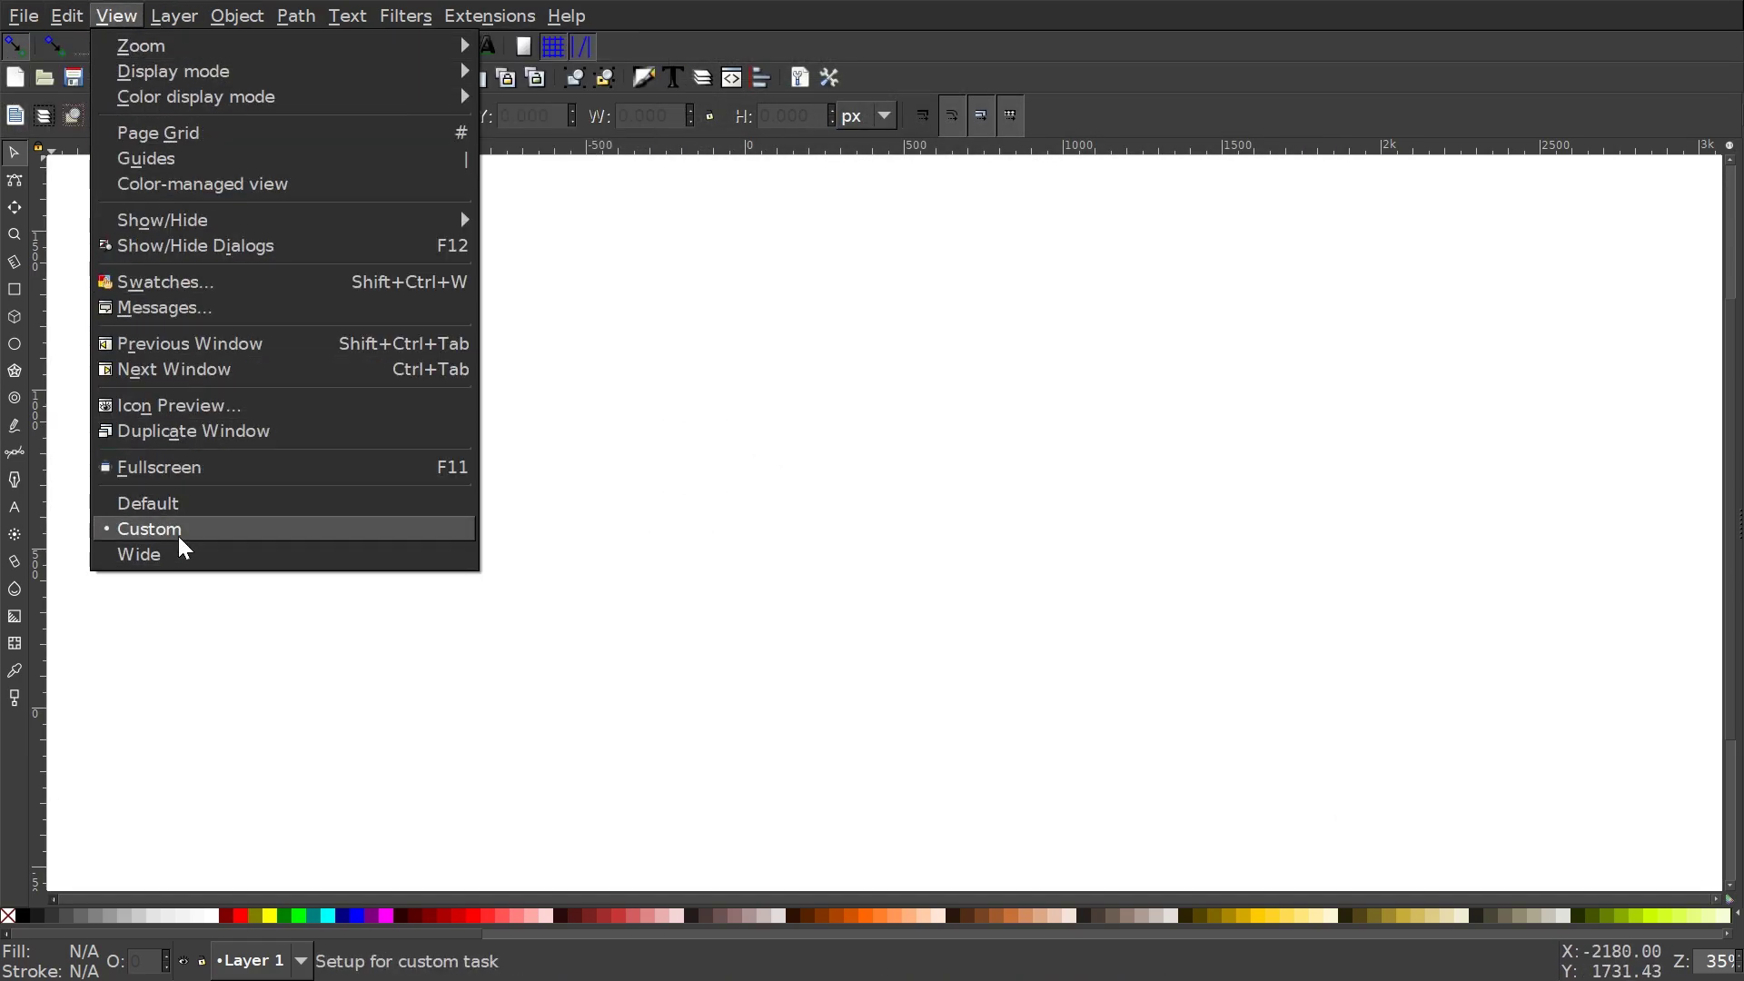
mouse_move(225, 46)
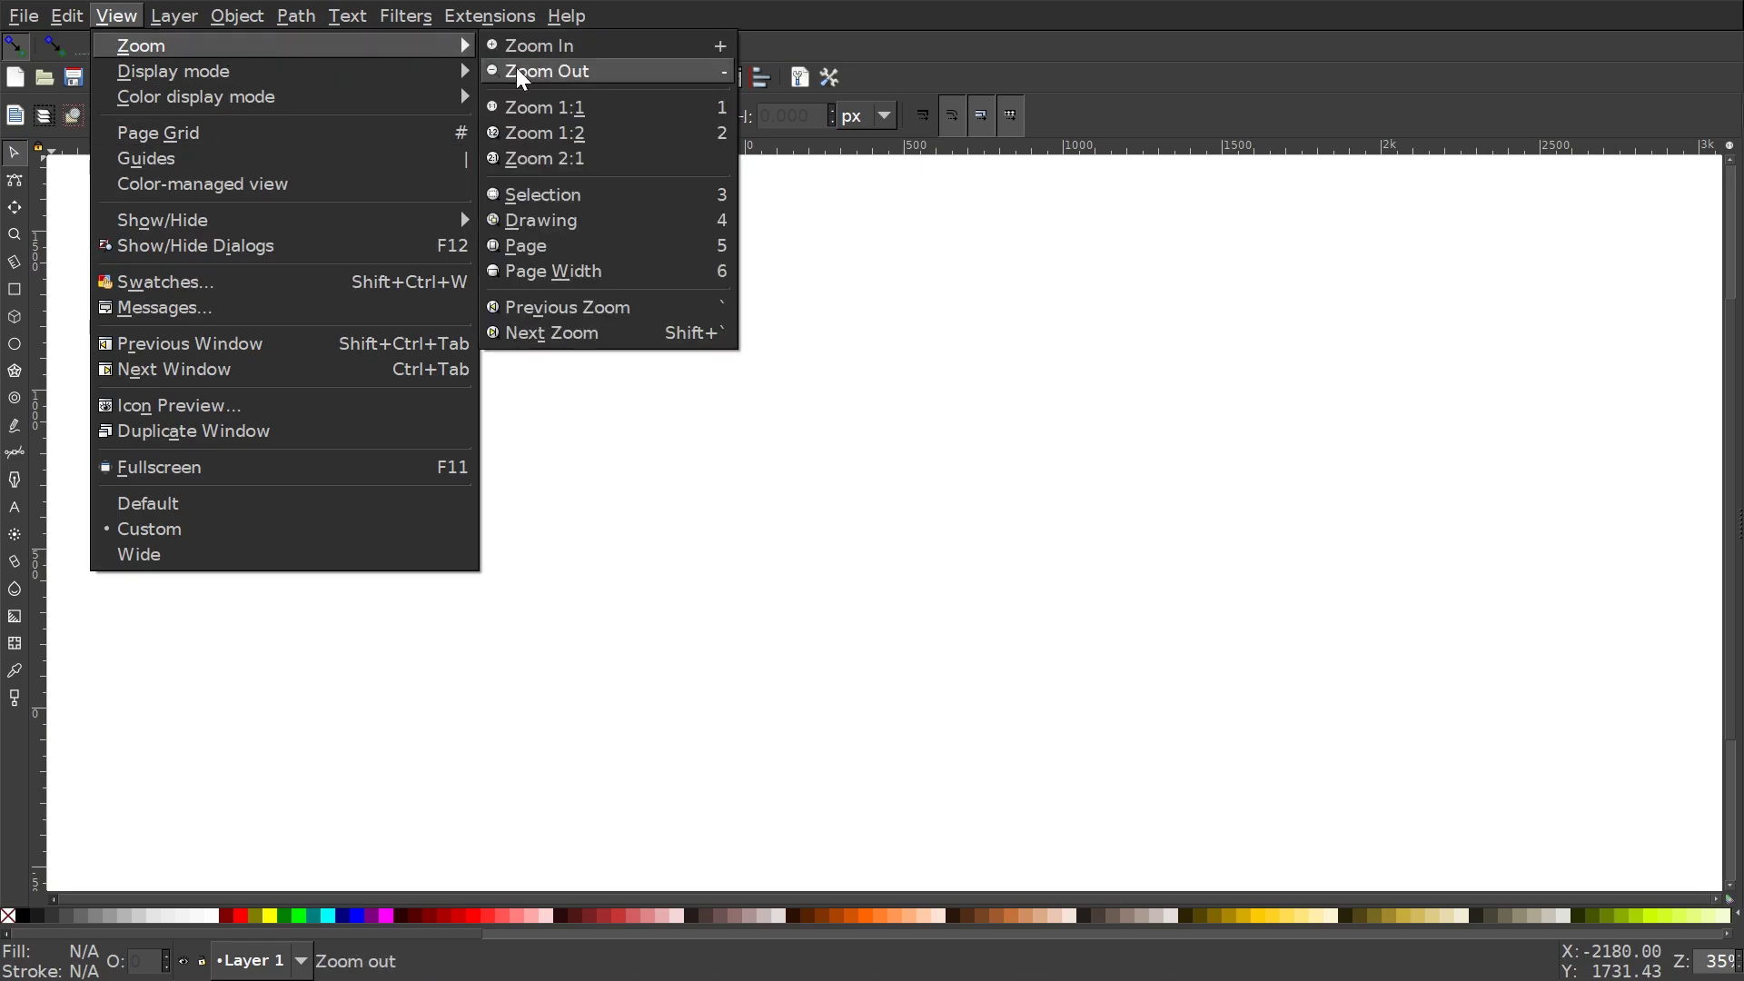
click(572, 110)
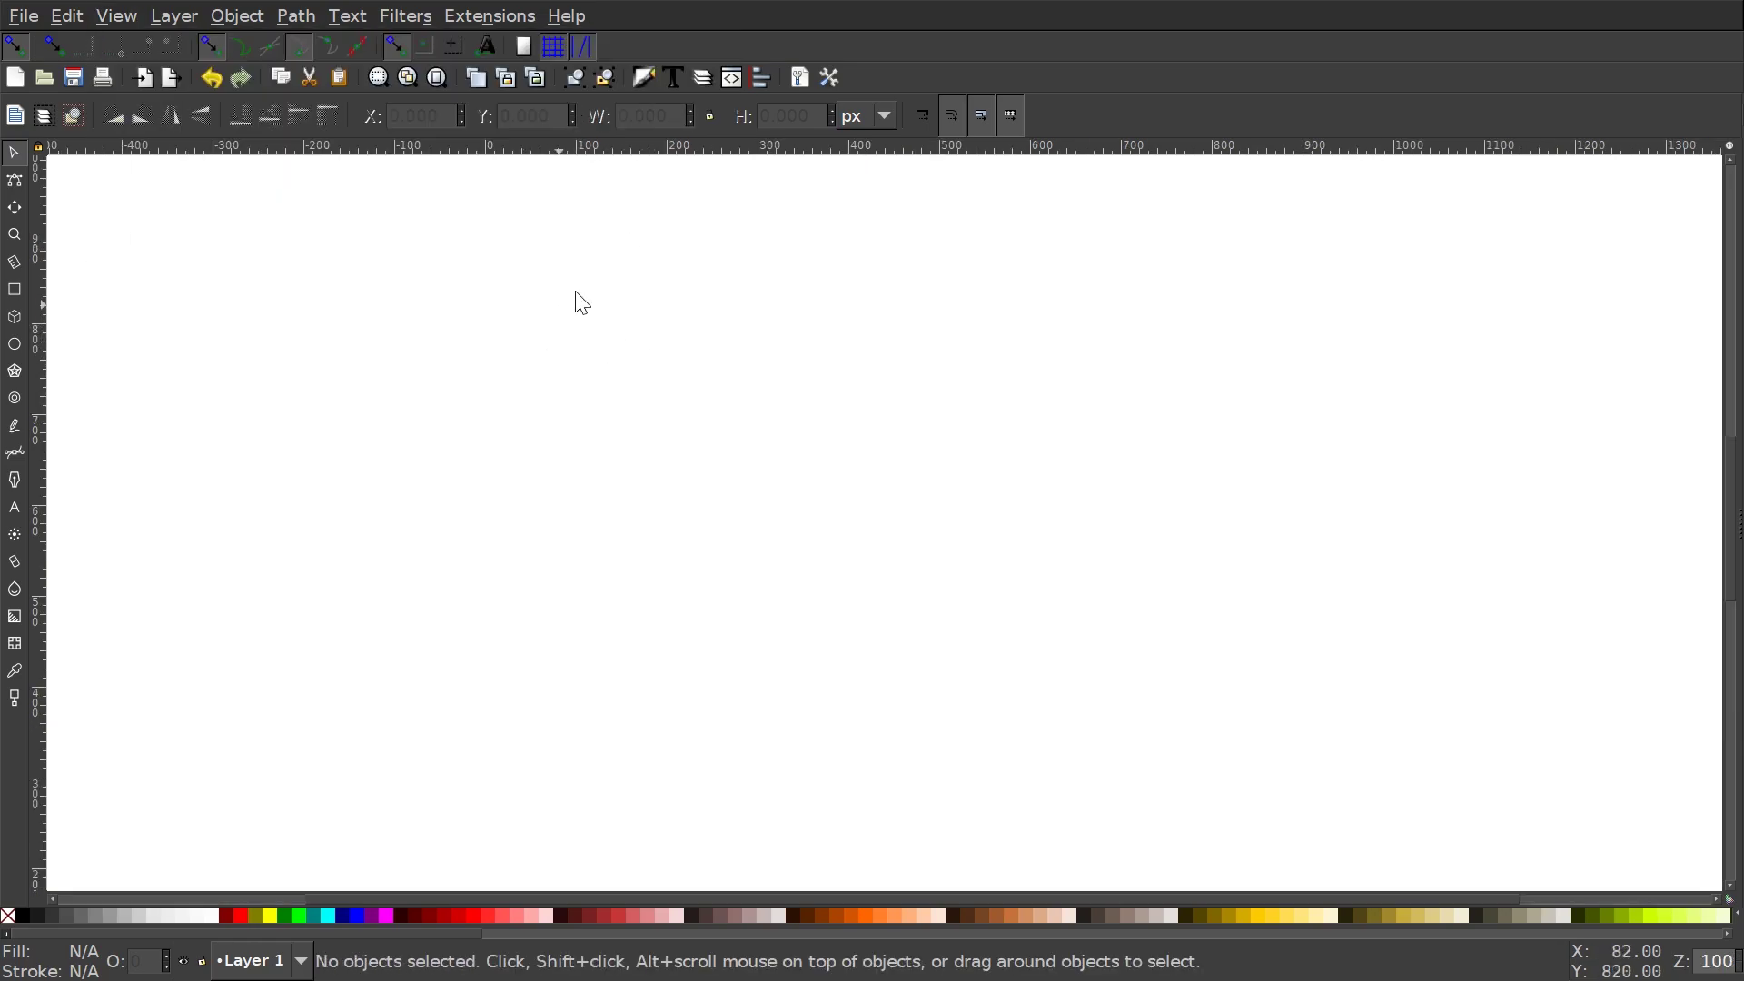
Open Align and Distribute with alignment relative to Last selected, and open Fill and Stroke.
click(763, 78)
click(1627, 201)
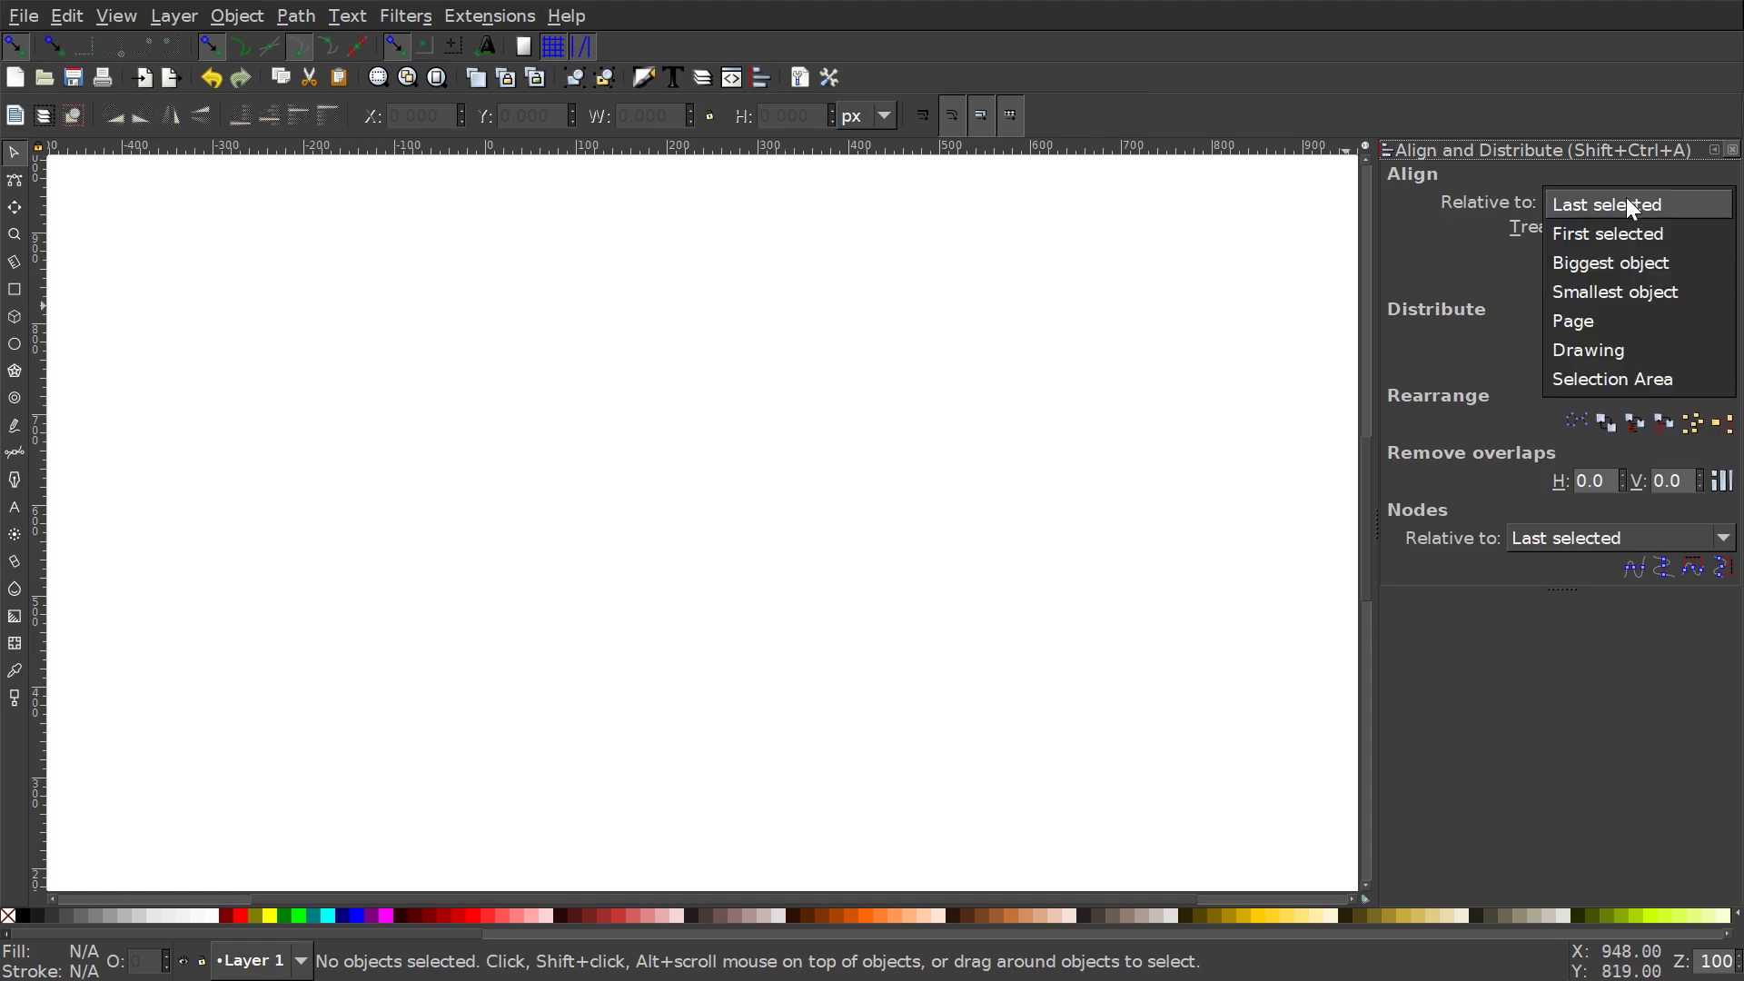
click(1621, 199)
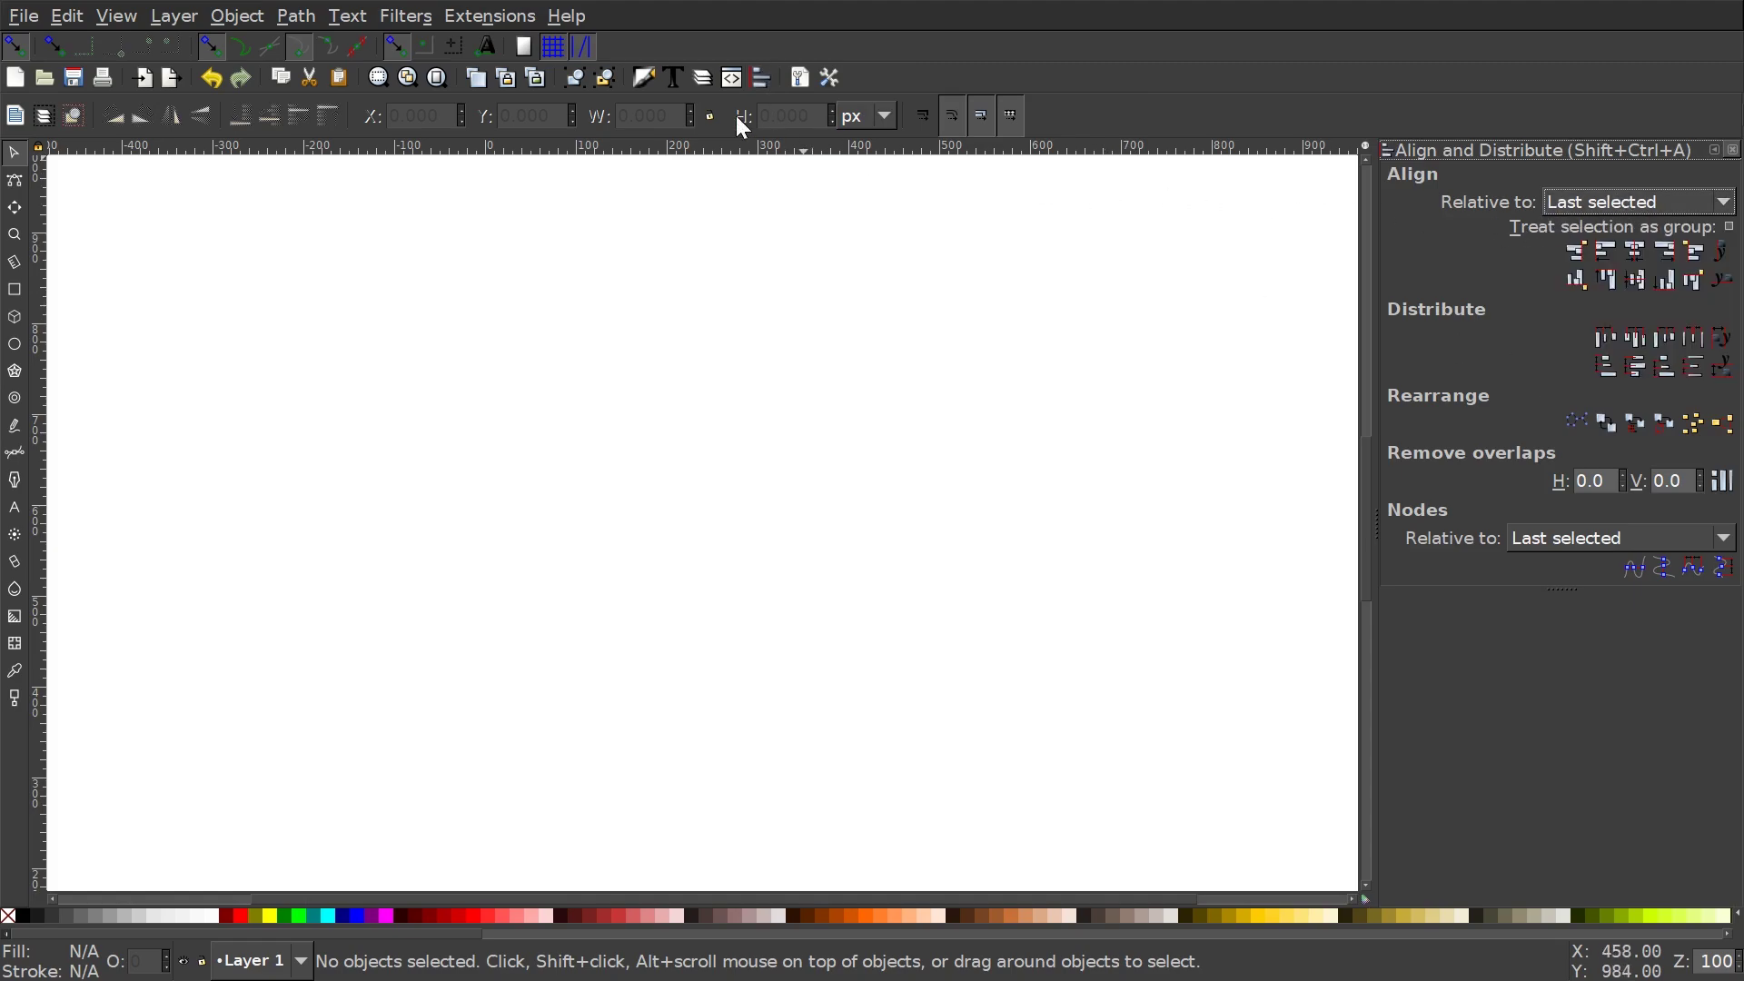
click(645, 79)
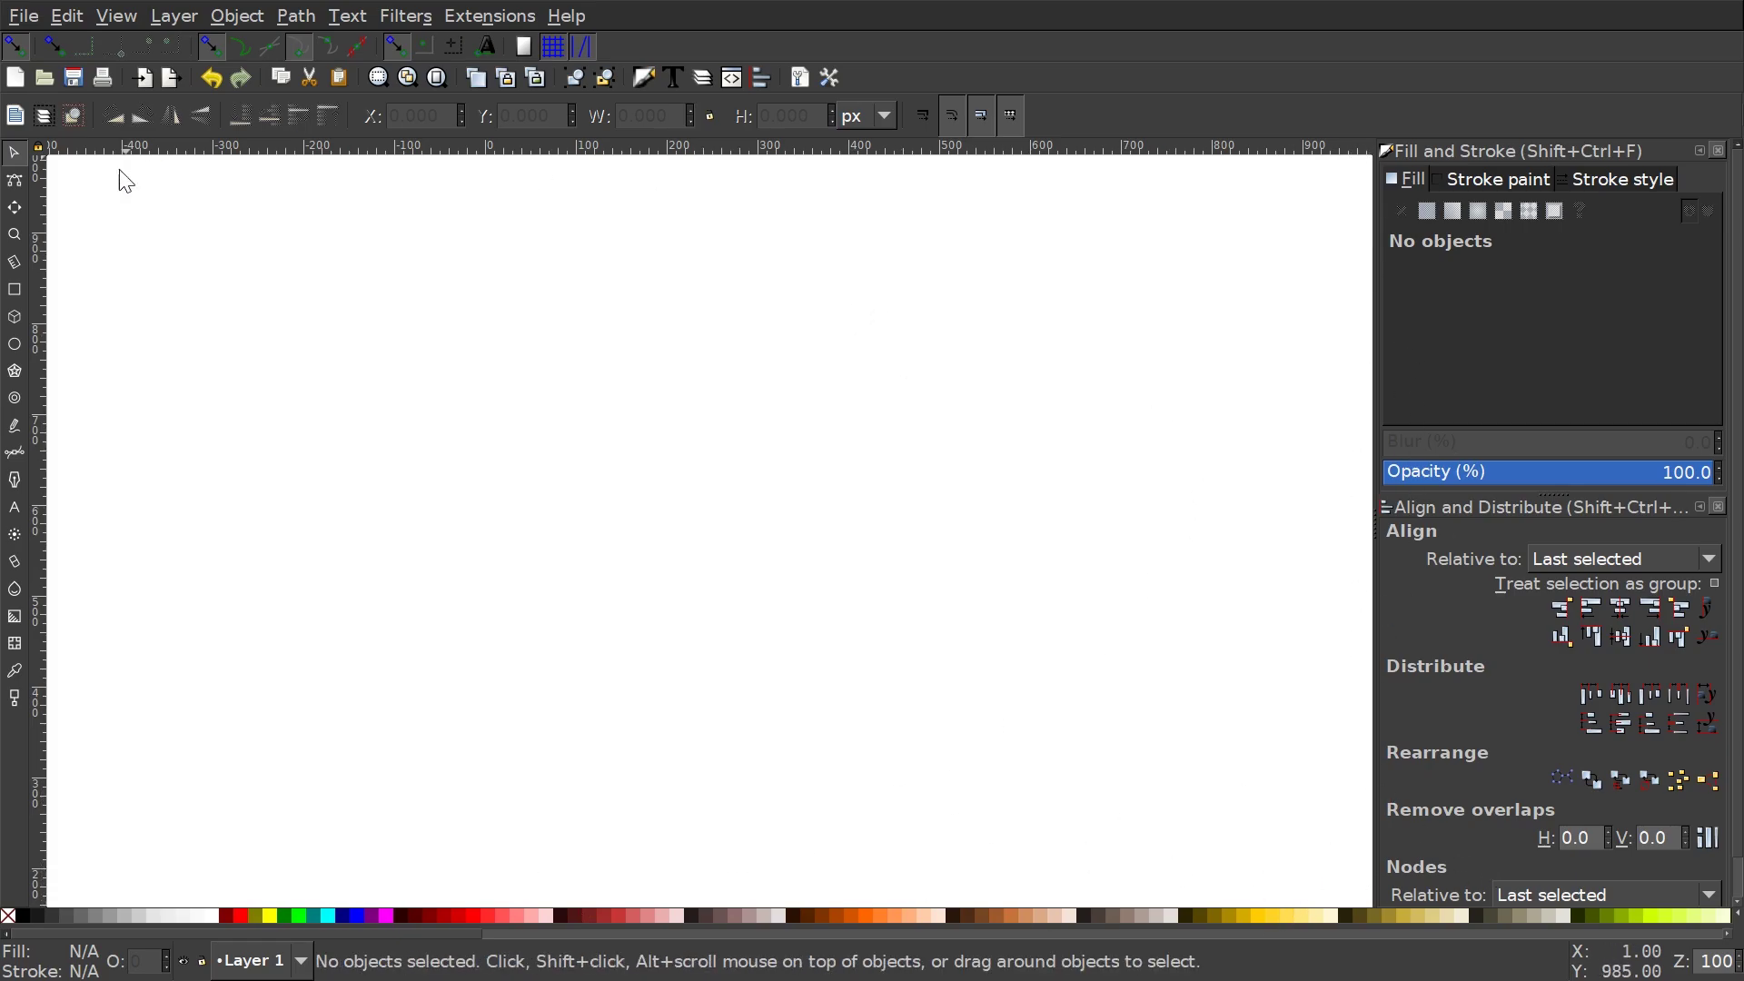
mouse_move(659, 506)
mouse_down()
mouse_move(693, 491)
mouse_move(672, 500)
mouse_up()
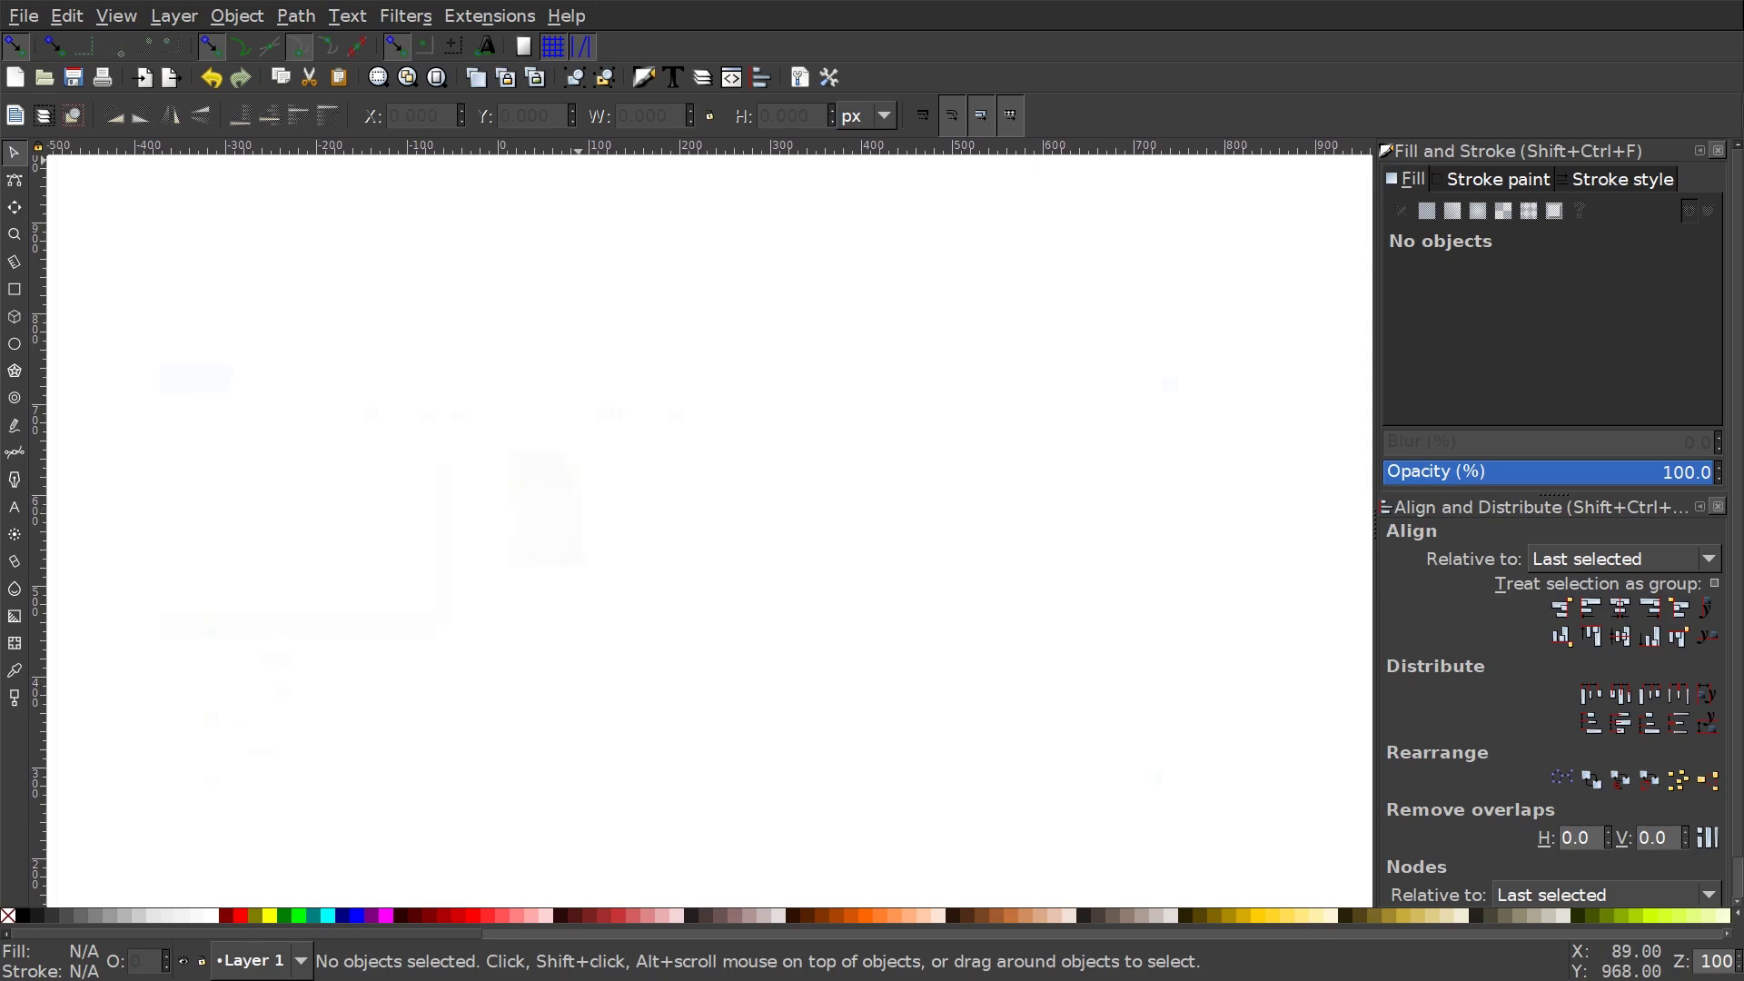
Import man-2367953_1920.jpg from the Tutorials folder, embedded at the default import resolution, and position it on the canvas.
key(alt+Tab)
drag(922, 156, 974, 88)
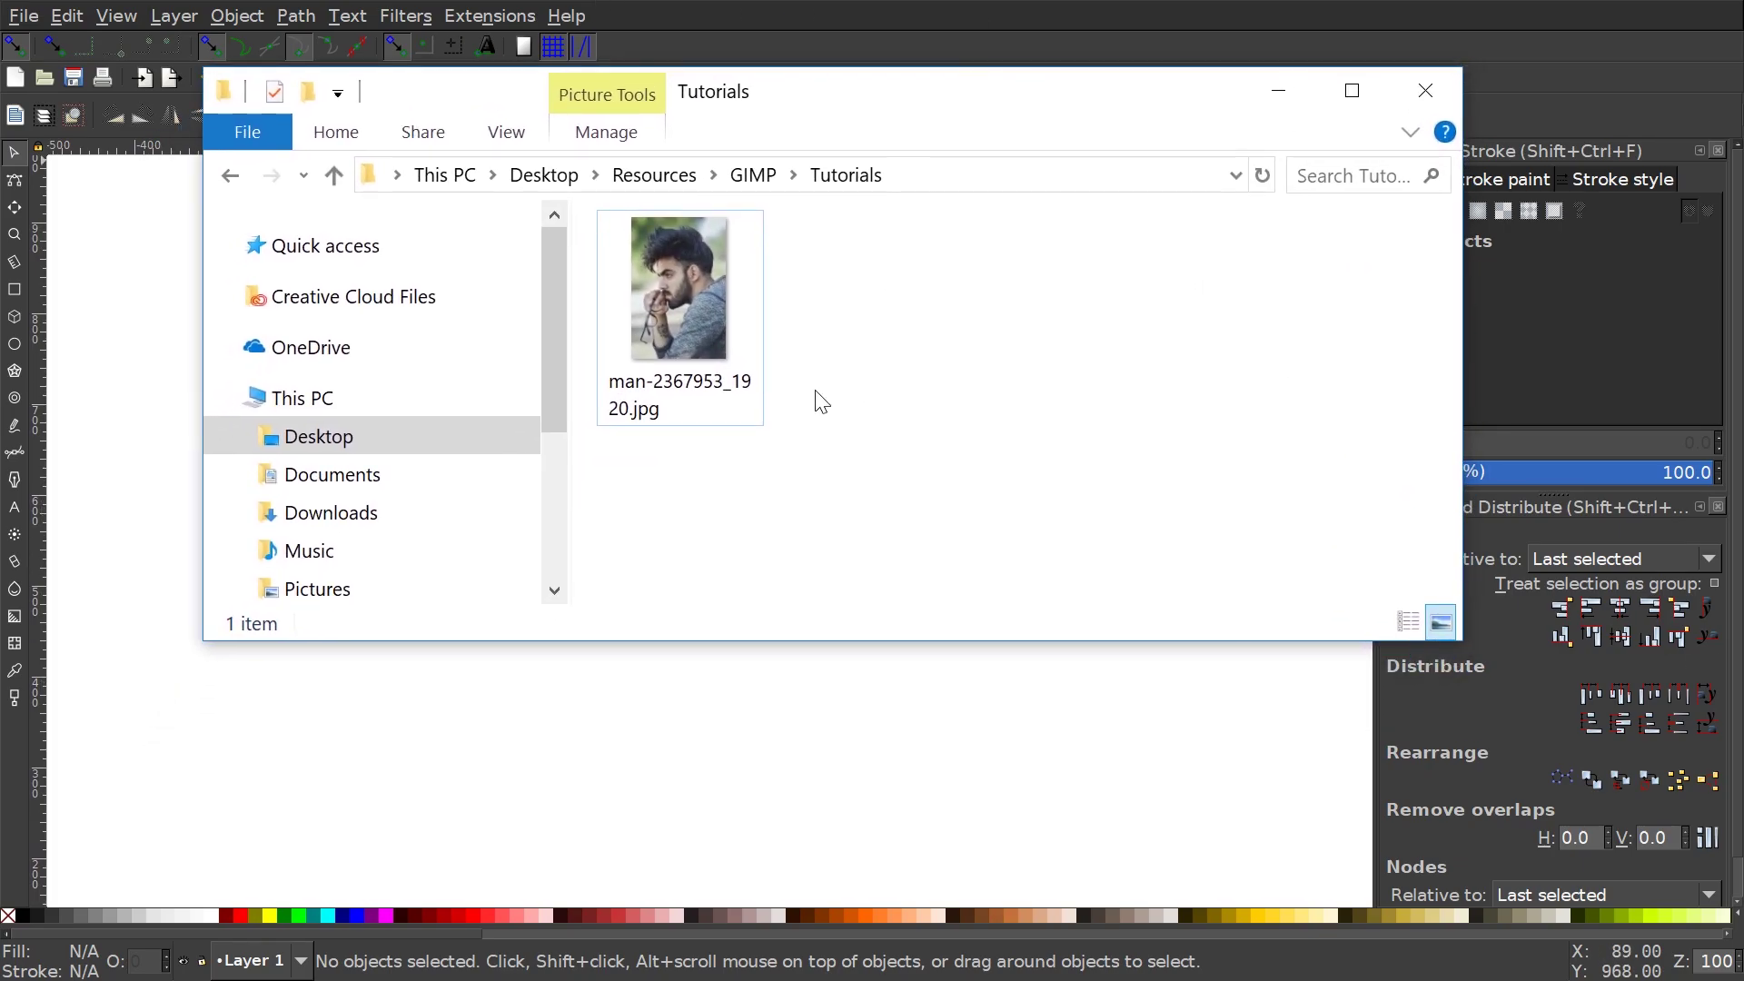
drag(651, 306, 635, 742)
click(1063, 637)
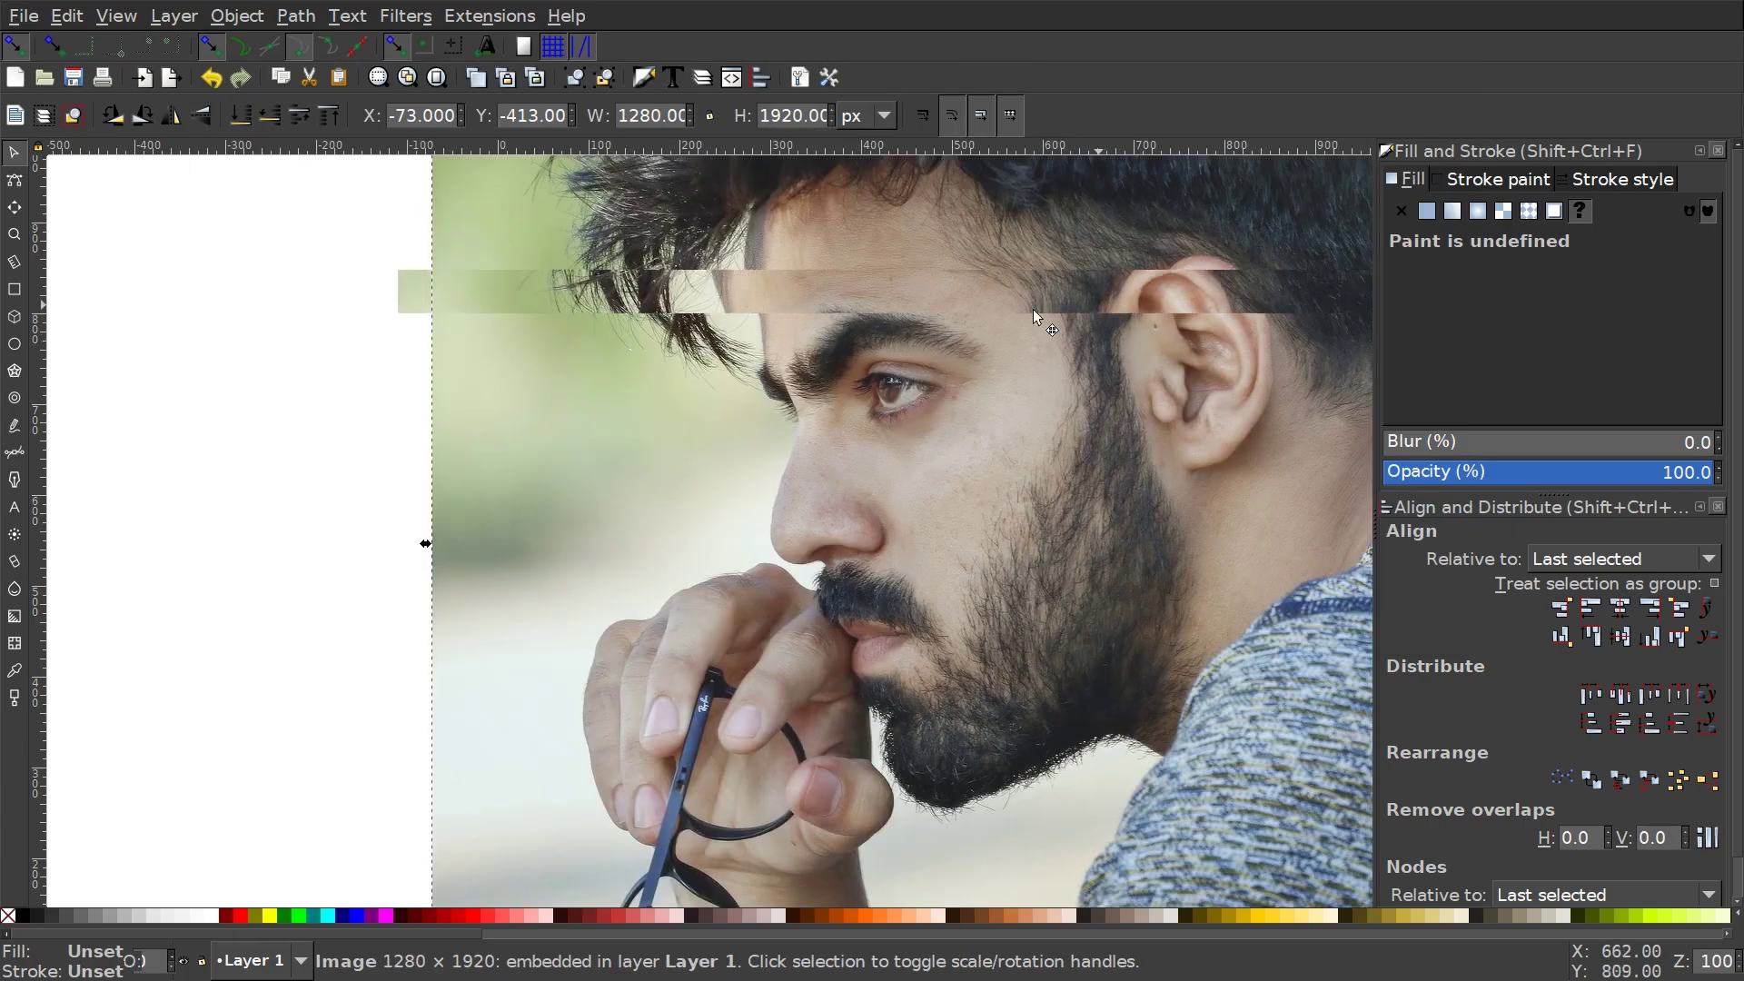
drag(1033, 309, 803, 271)
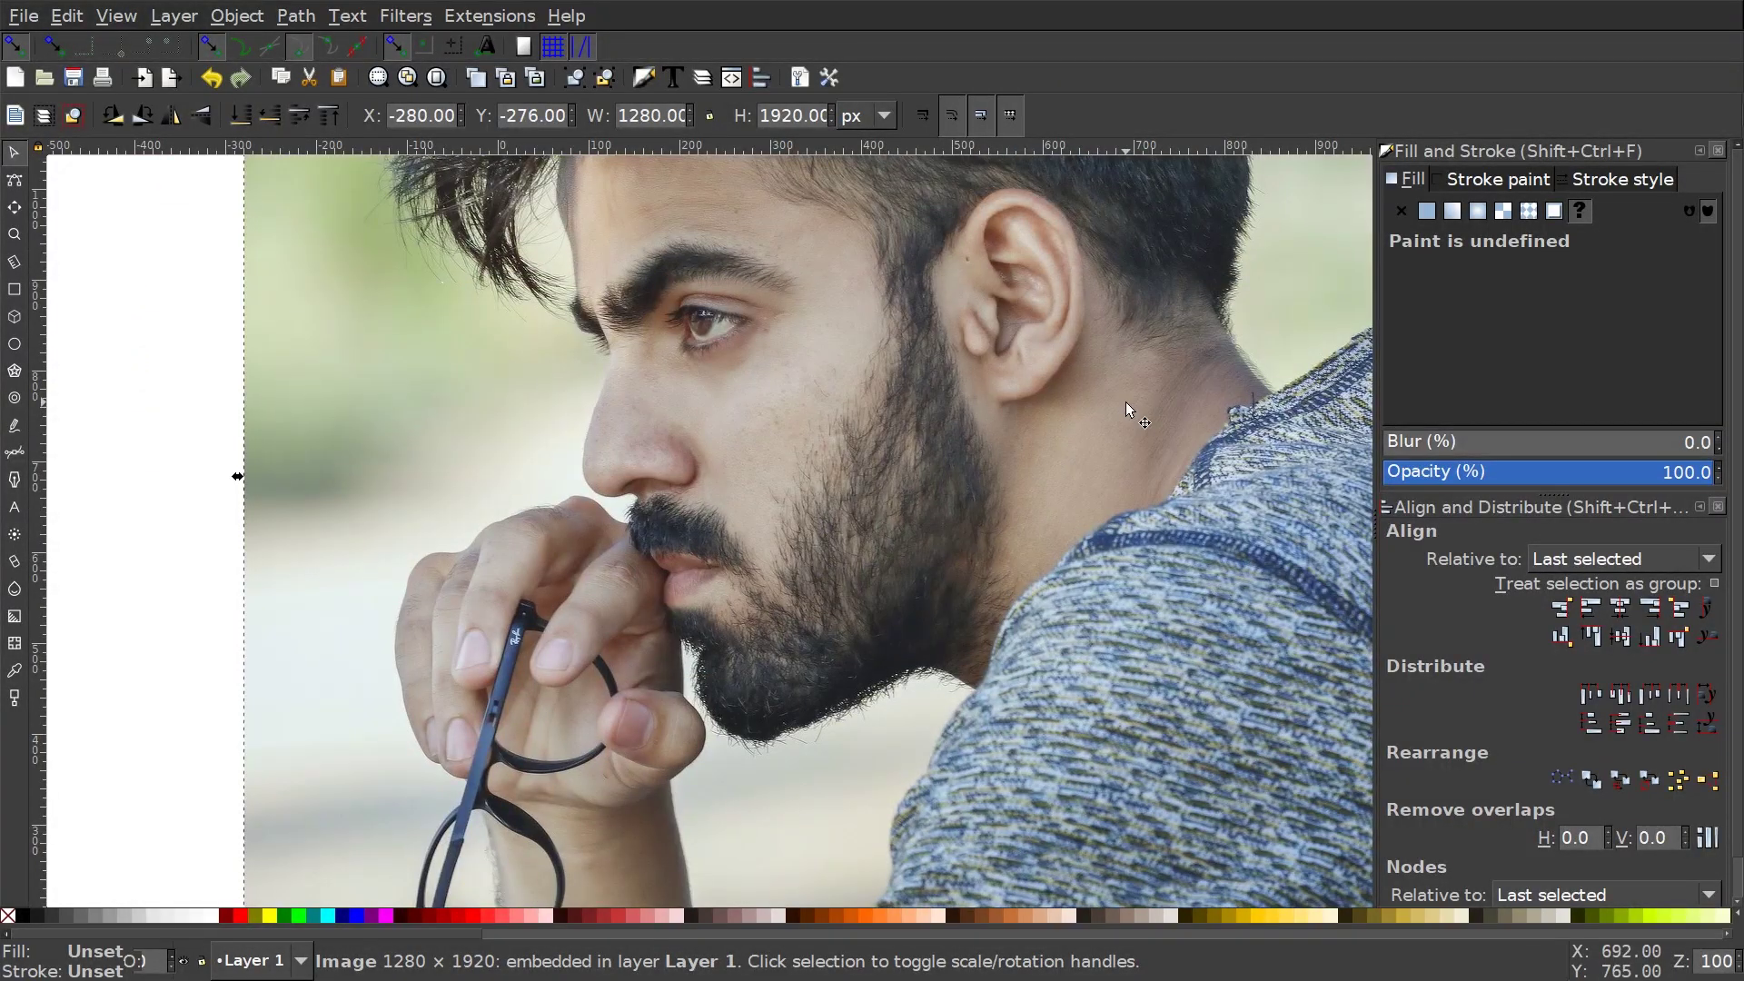
key(ctrl)
scroll(1027, 404, down, 3)
drag(1028, 405, 817, 499)
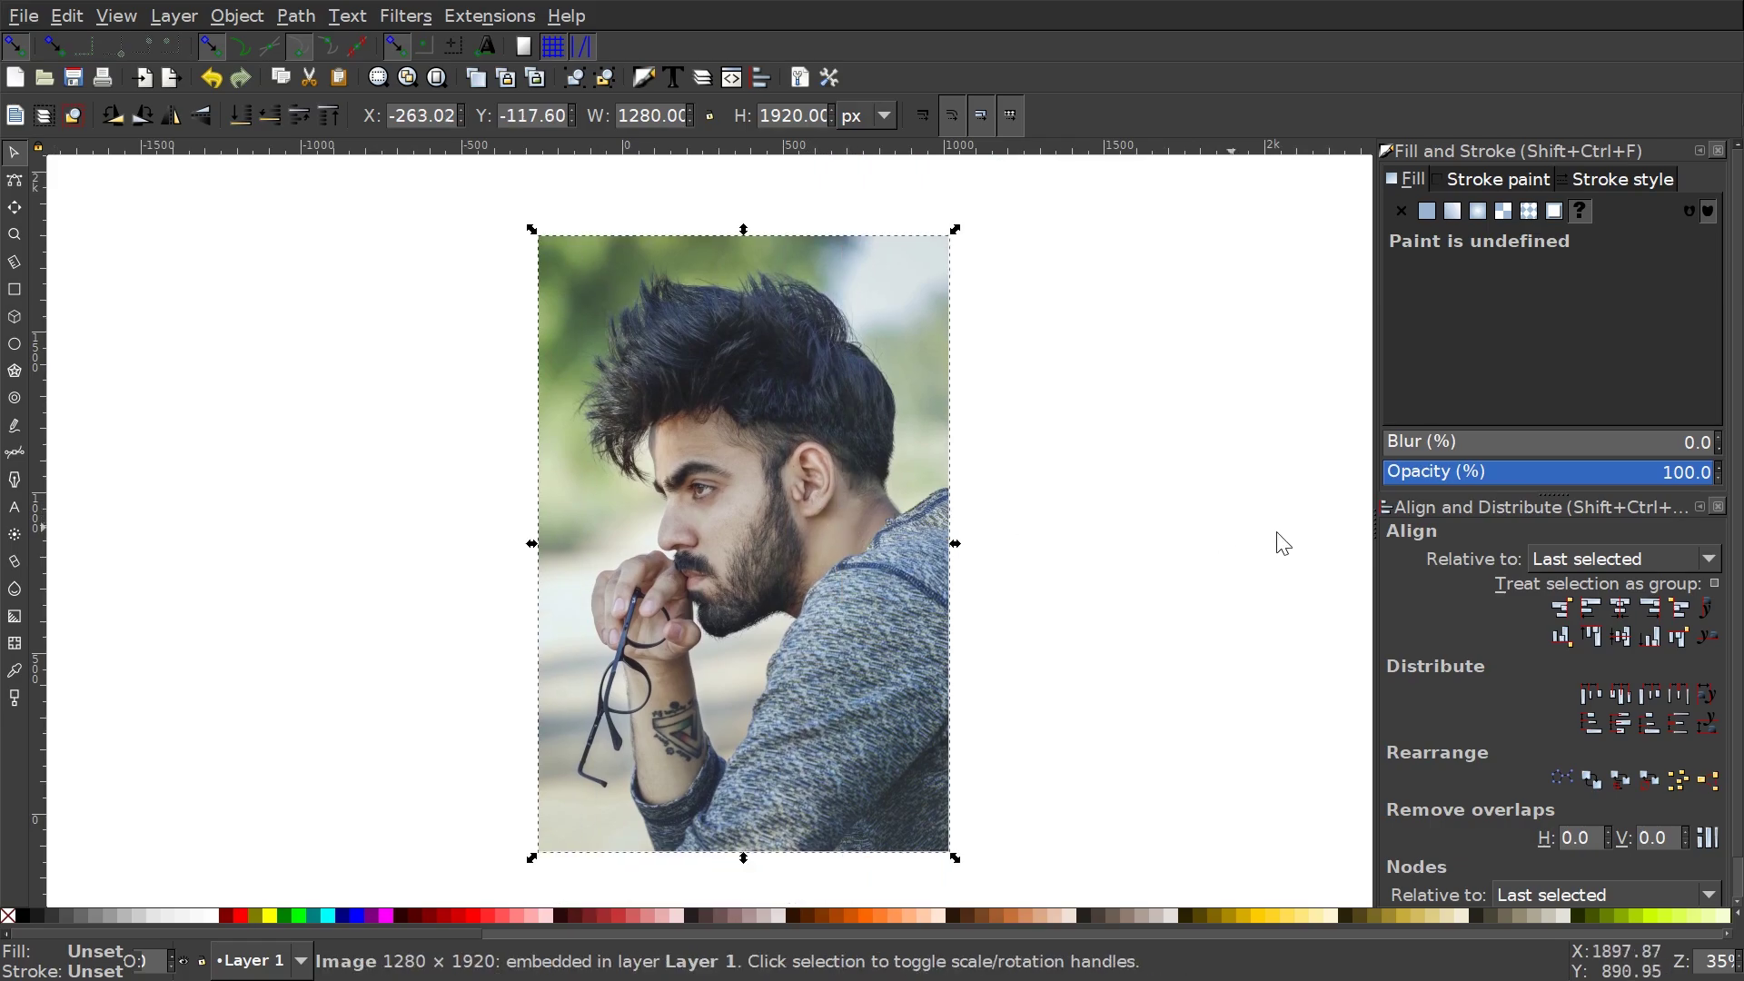
Lower the photo's opacity to about 60.6%, shift the photo slightly upward and deselect it.
click(1534, 472)
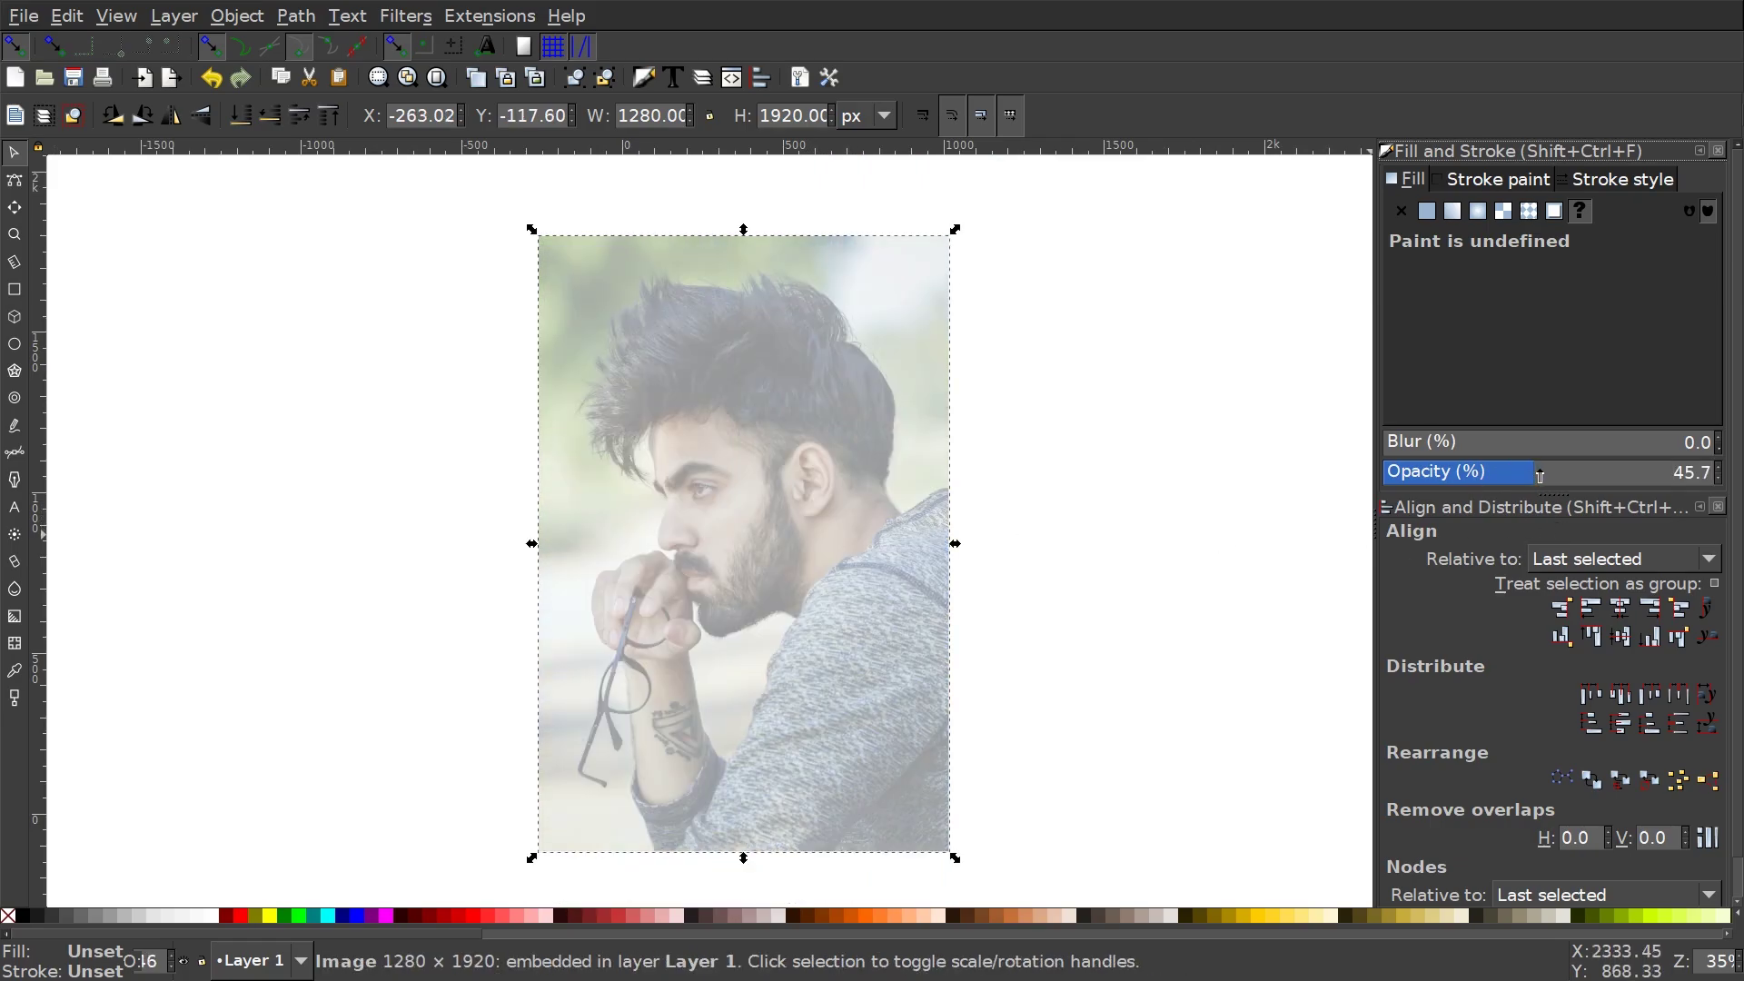
drag(1561, 478, 1583, 479)
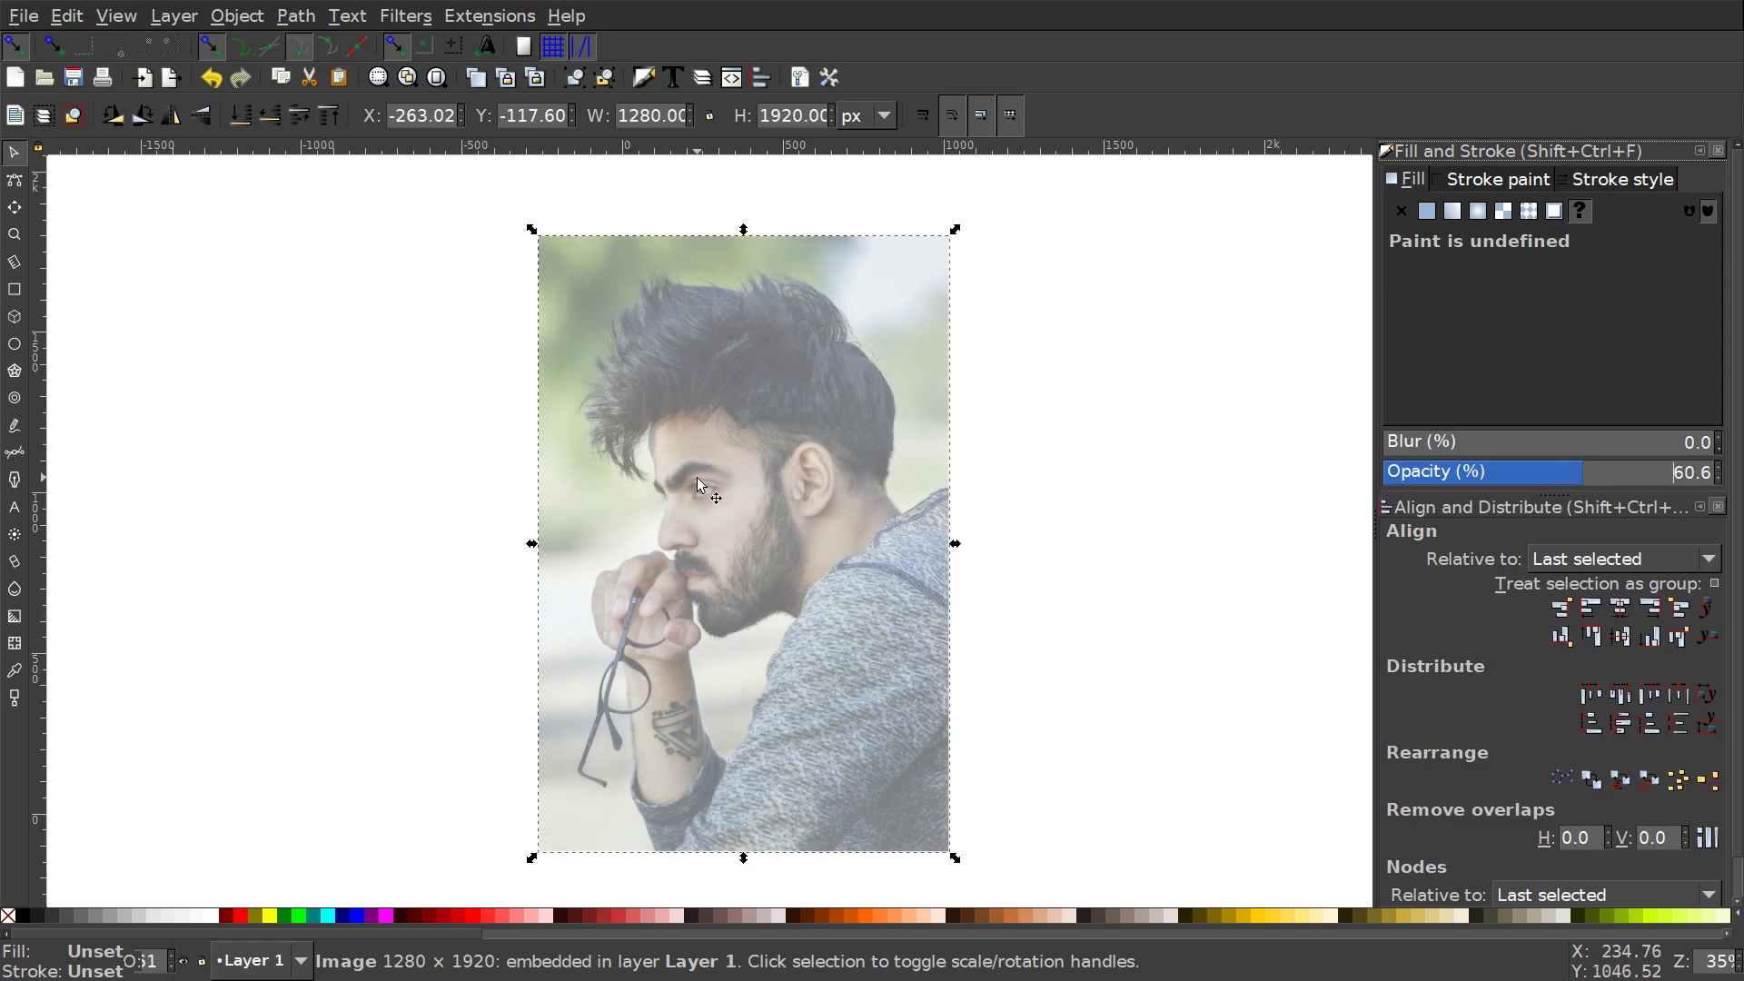
scroll(699, 486, right, 4)
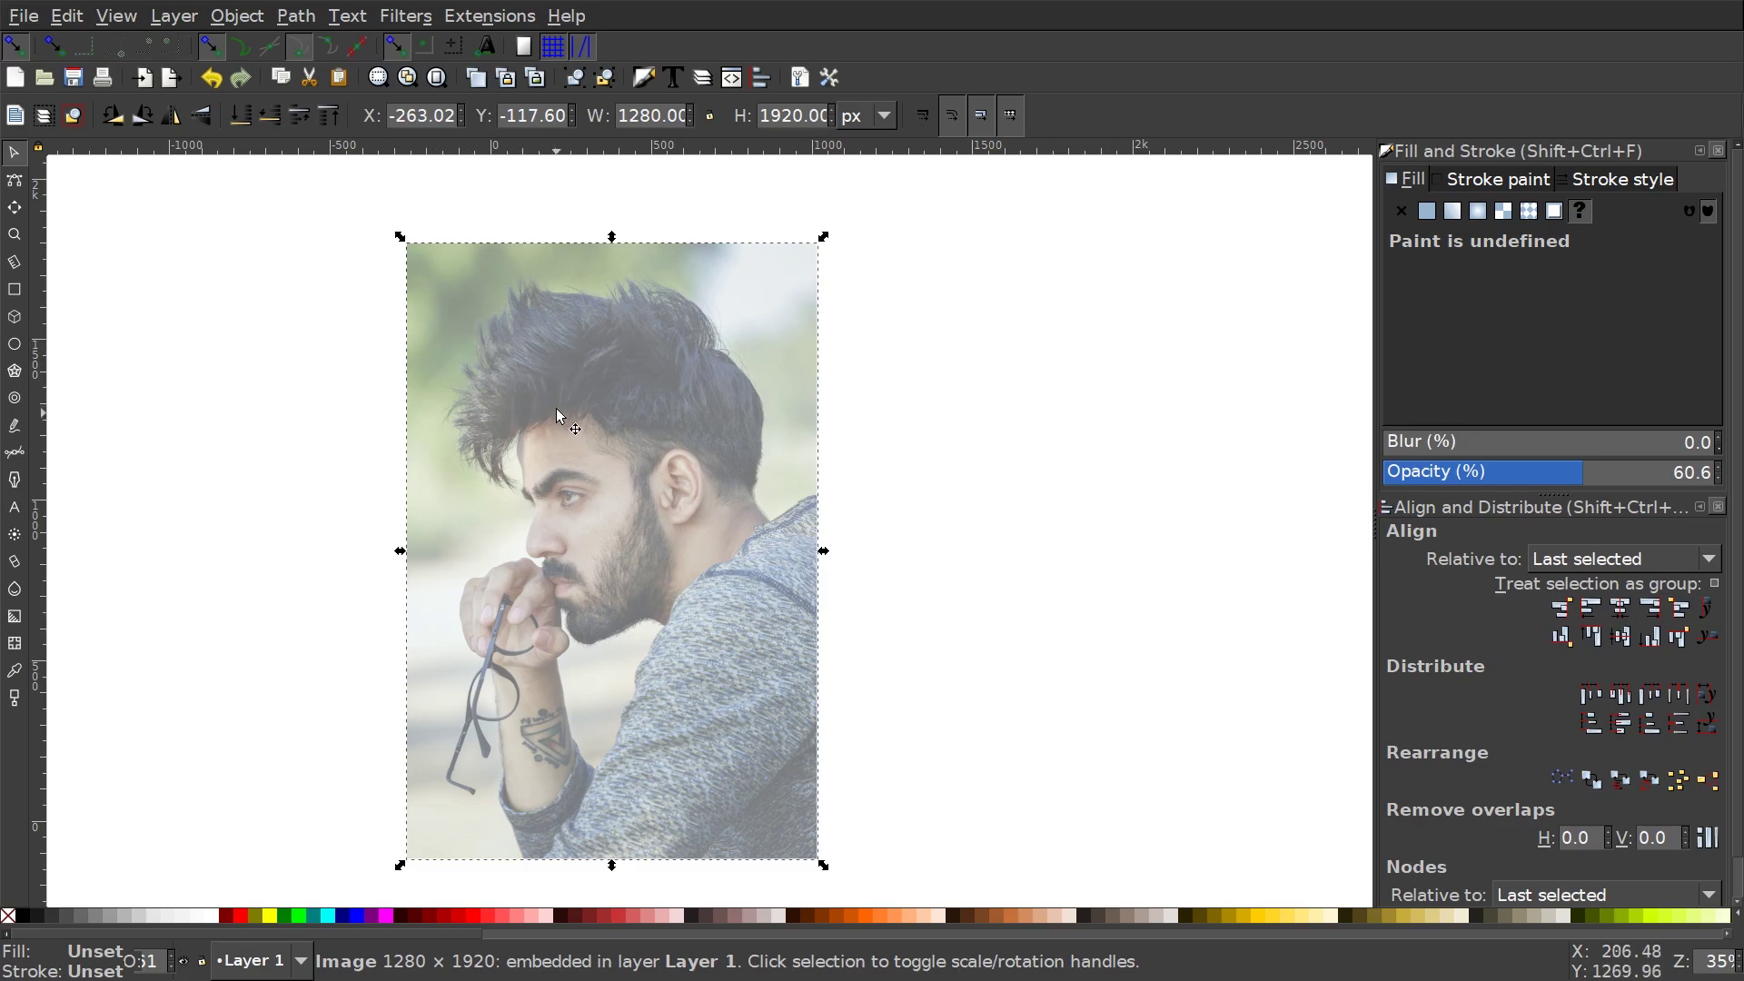
mouse_move(671, 517)
mouse_down()
mouse_move(610, 542)
mouse_move(642, 505)
mouse_up()
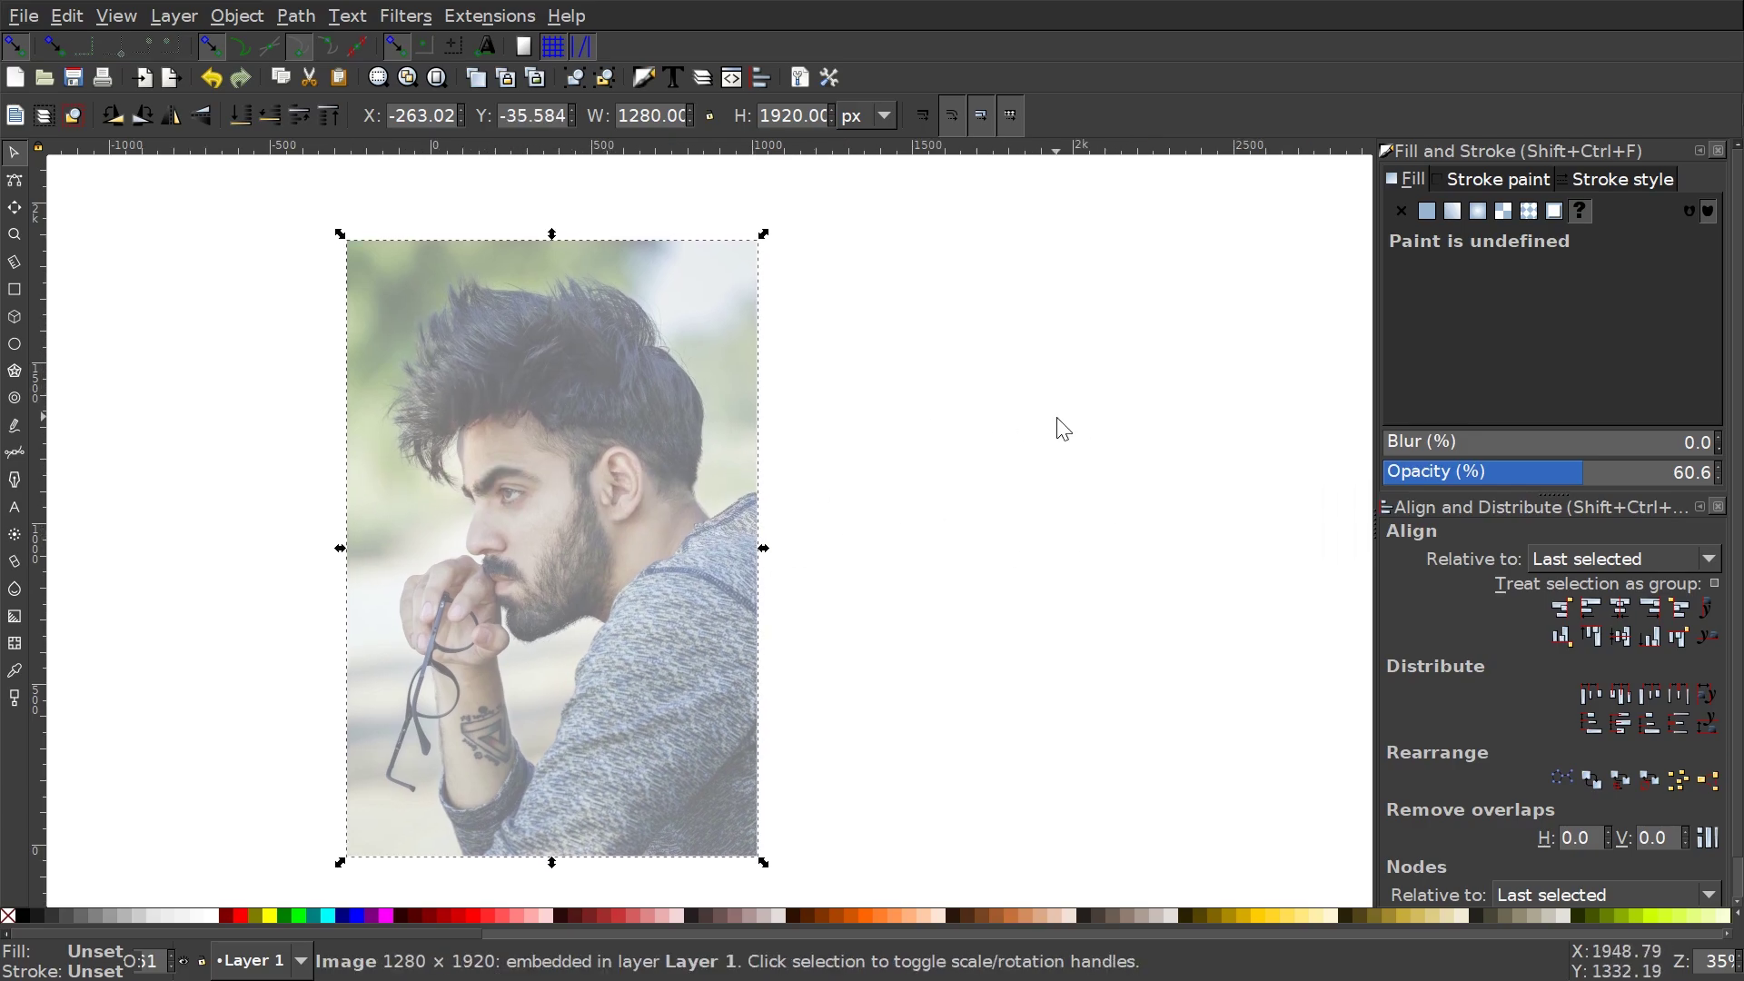
click(1236, 429)
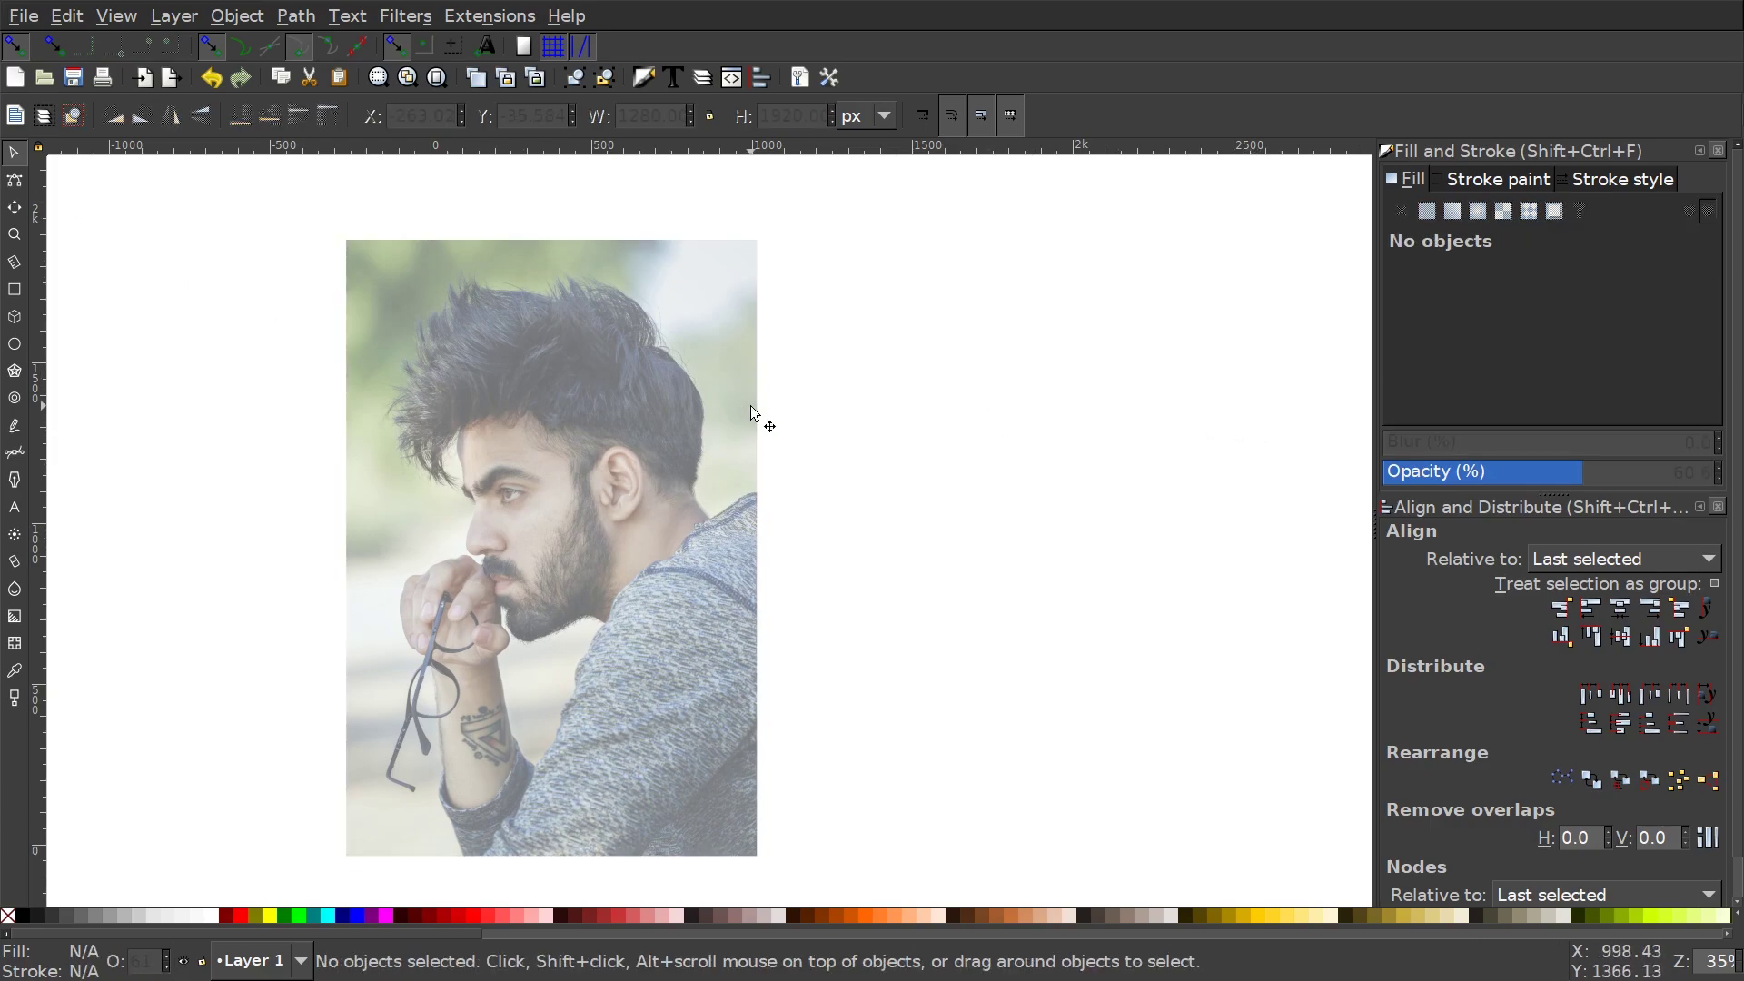
Draw a circle about 588 px in diameter over the back of the man's head and fill it black.
click(20, 346)
drag(701, 378, 800, 491)
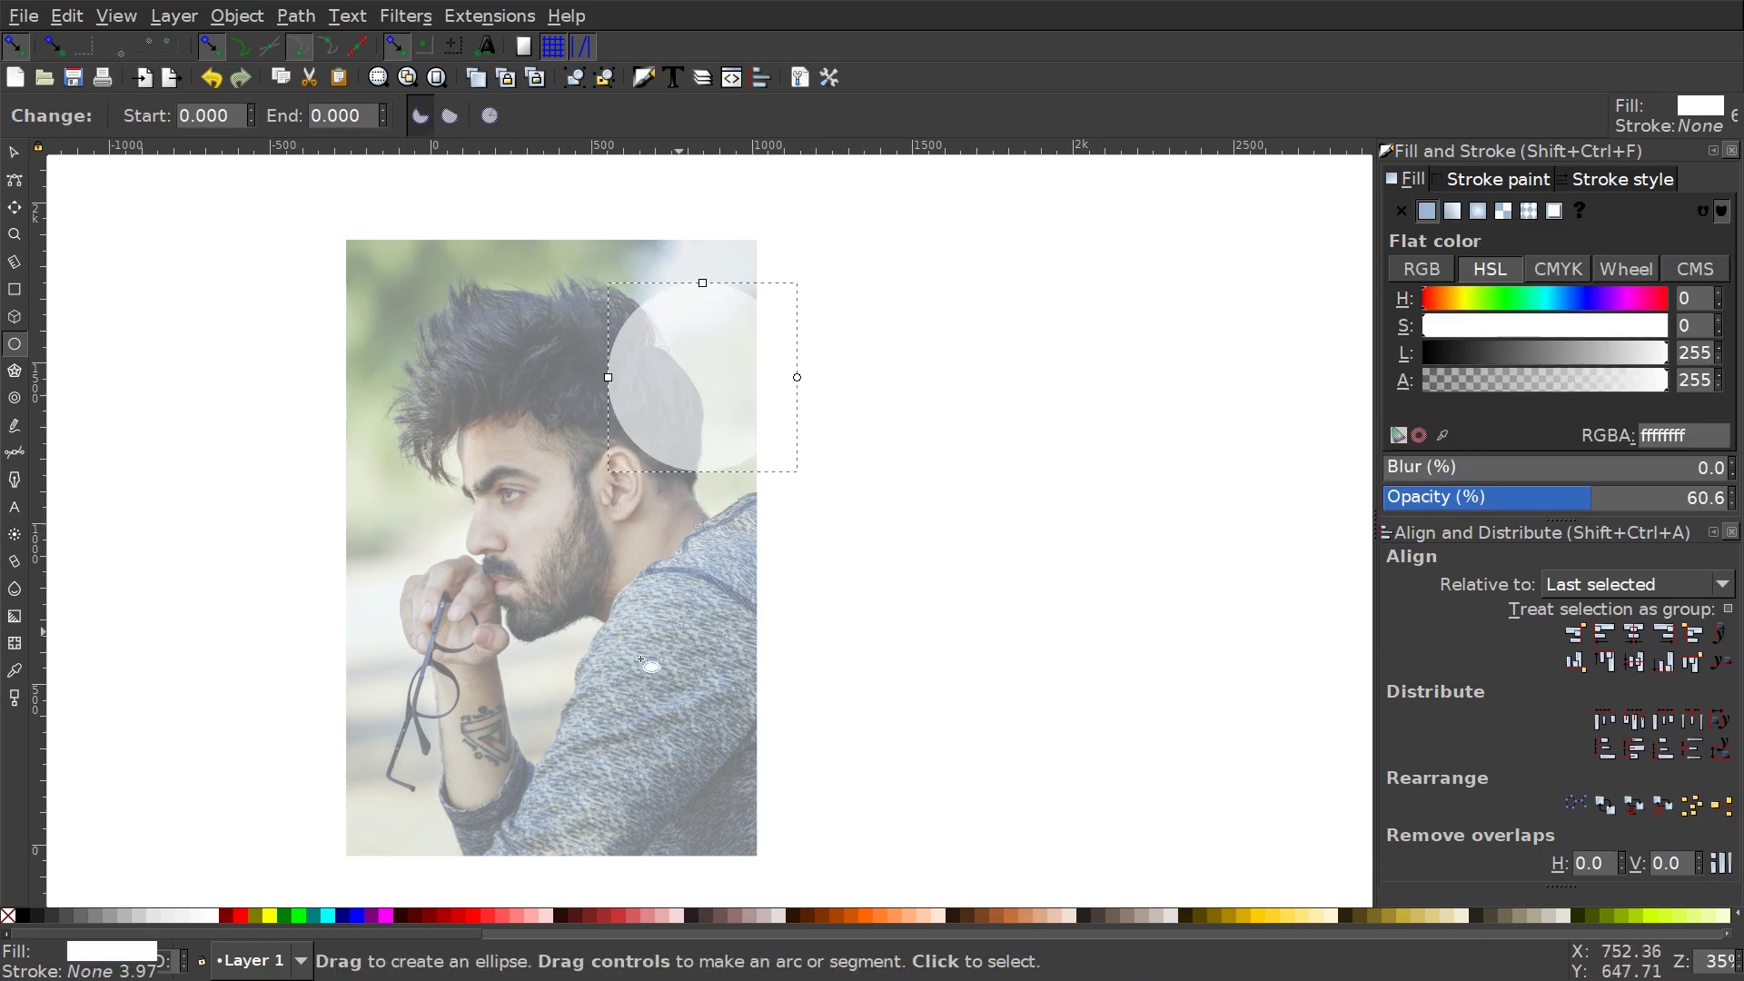
click(22, 915)
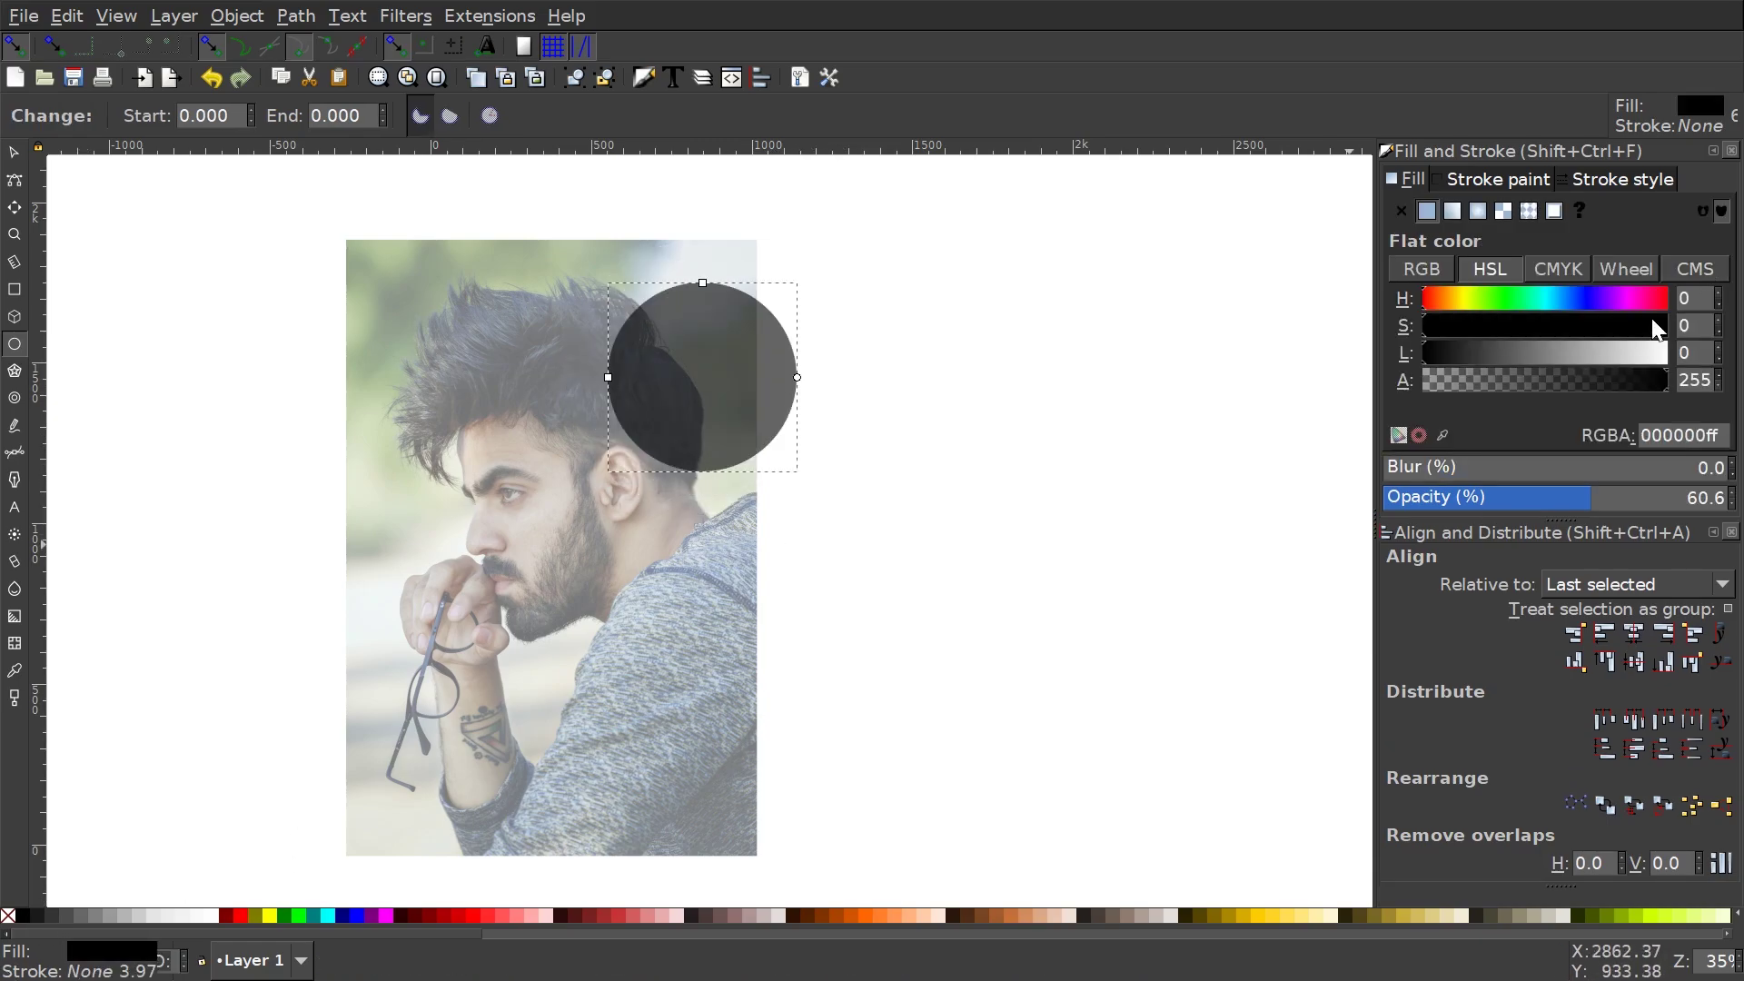
Move the black circle to the empty area right of the photo and set its opacity to about 50.5%.
click(14, 152)
drag(779, 369, 1049, 416)
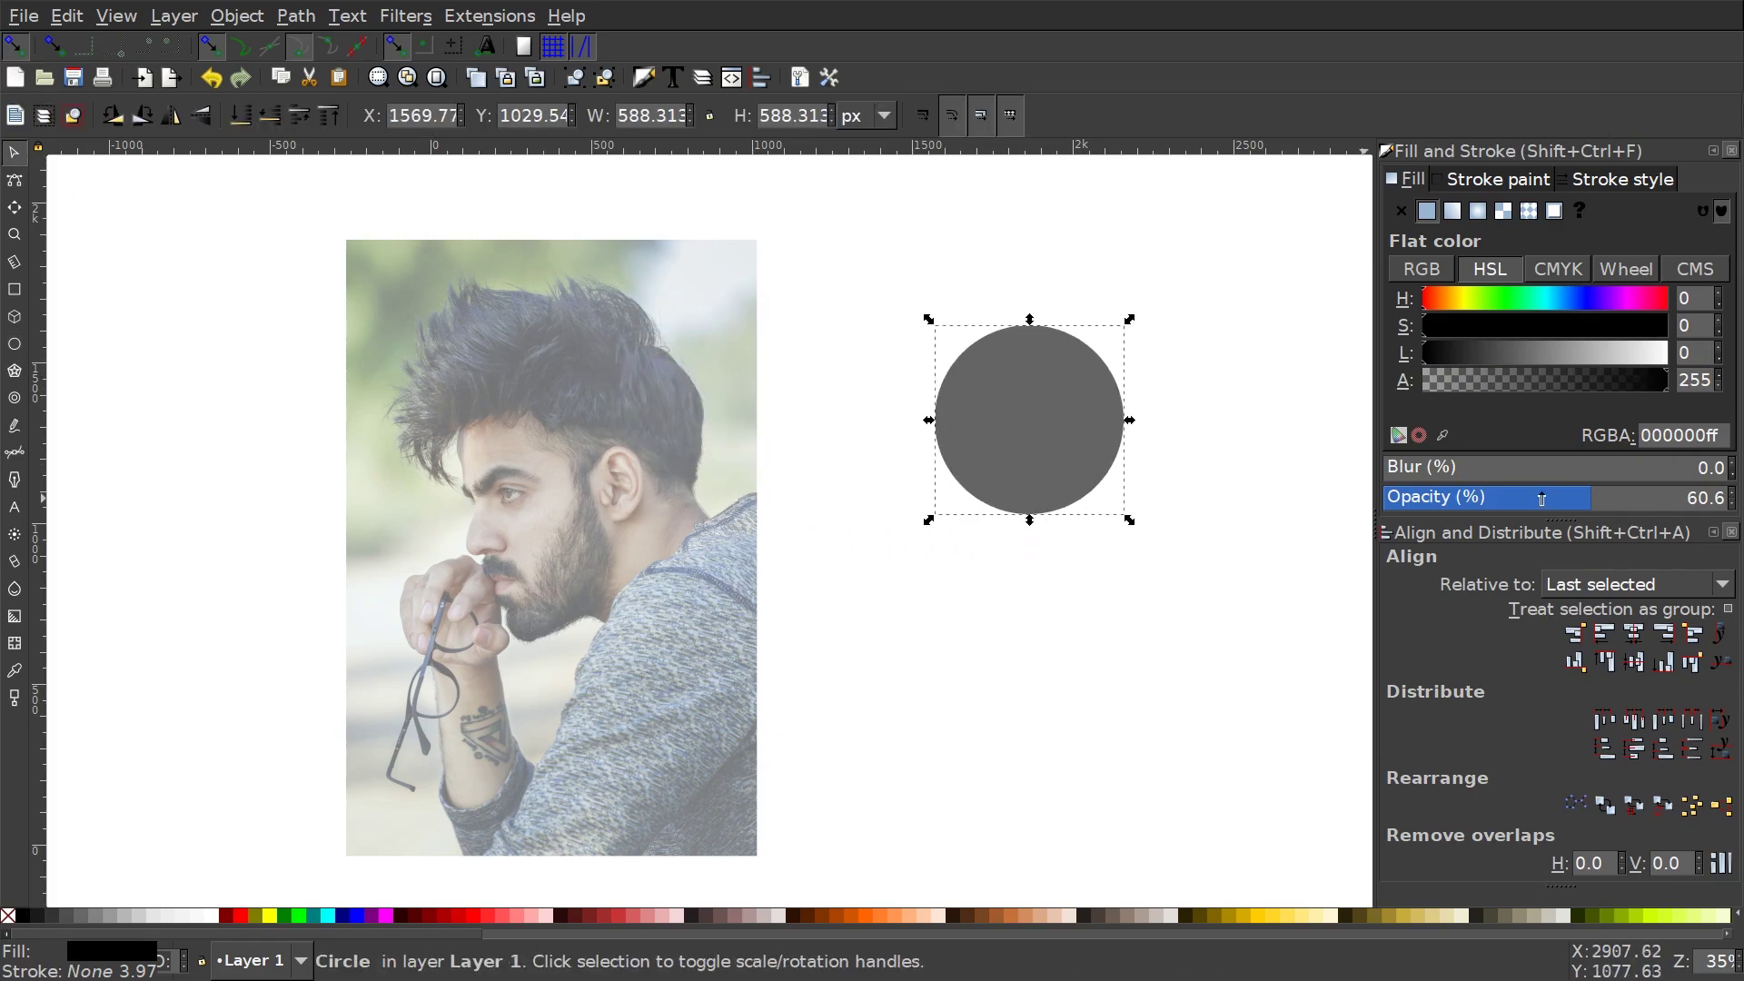
drag(1558, 499, 1564, 506)
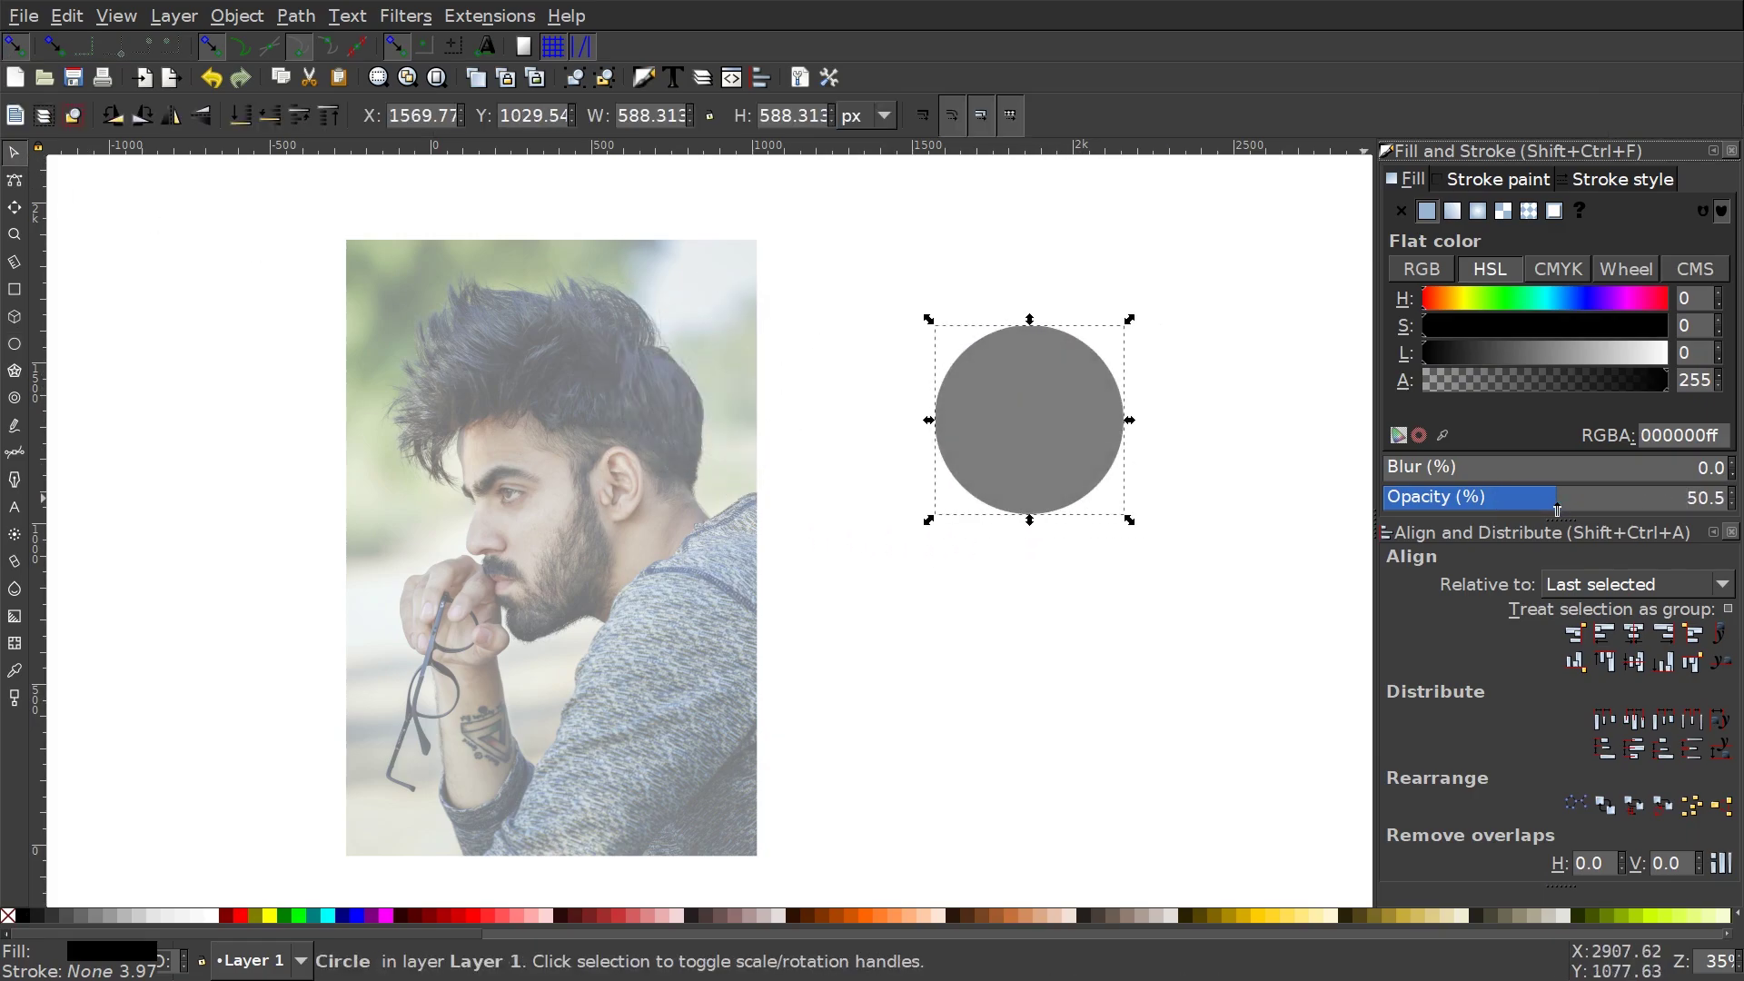
drag(1021, 420, 1002, 432)
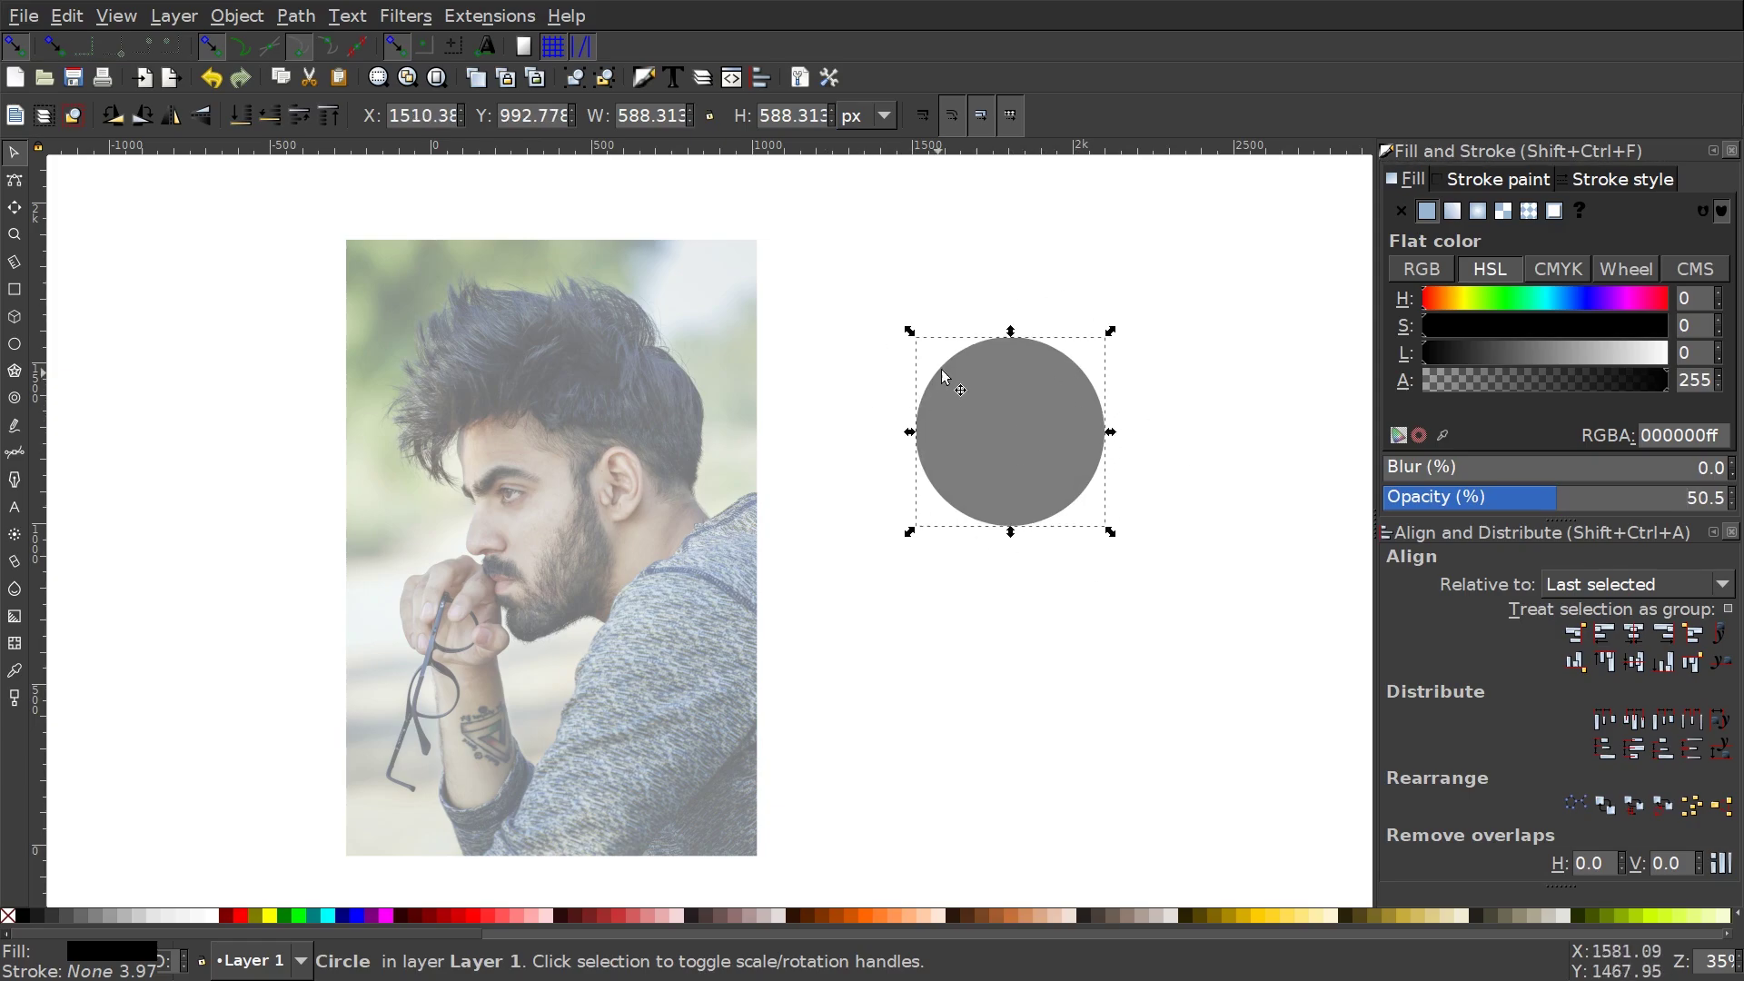
Duplicate the circle and move the copy straight up so that it slightly overlaps the original.
key(ctrl+d)
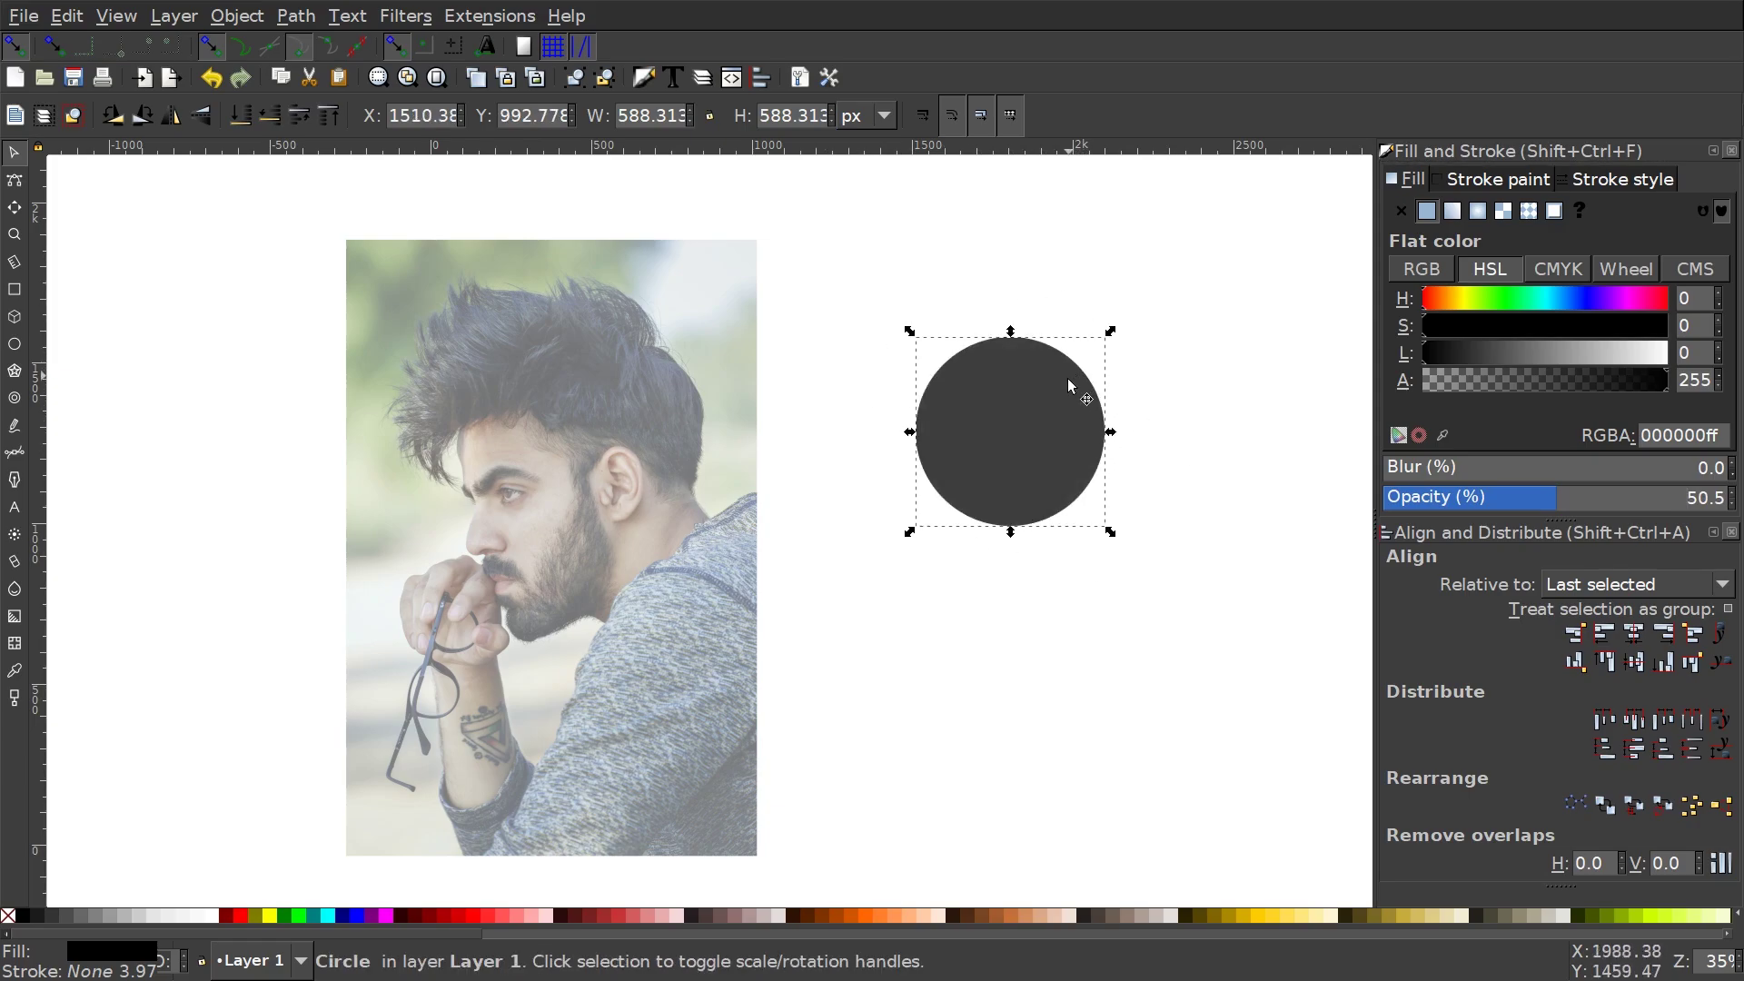
drag(1044, 487, 1070, 316)
drag(1124, 372, 1006, 464)
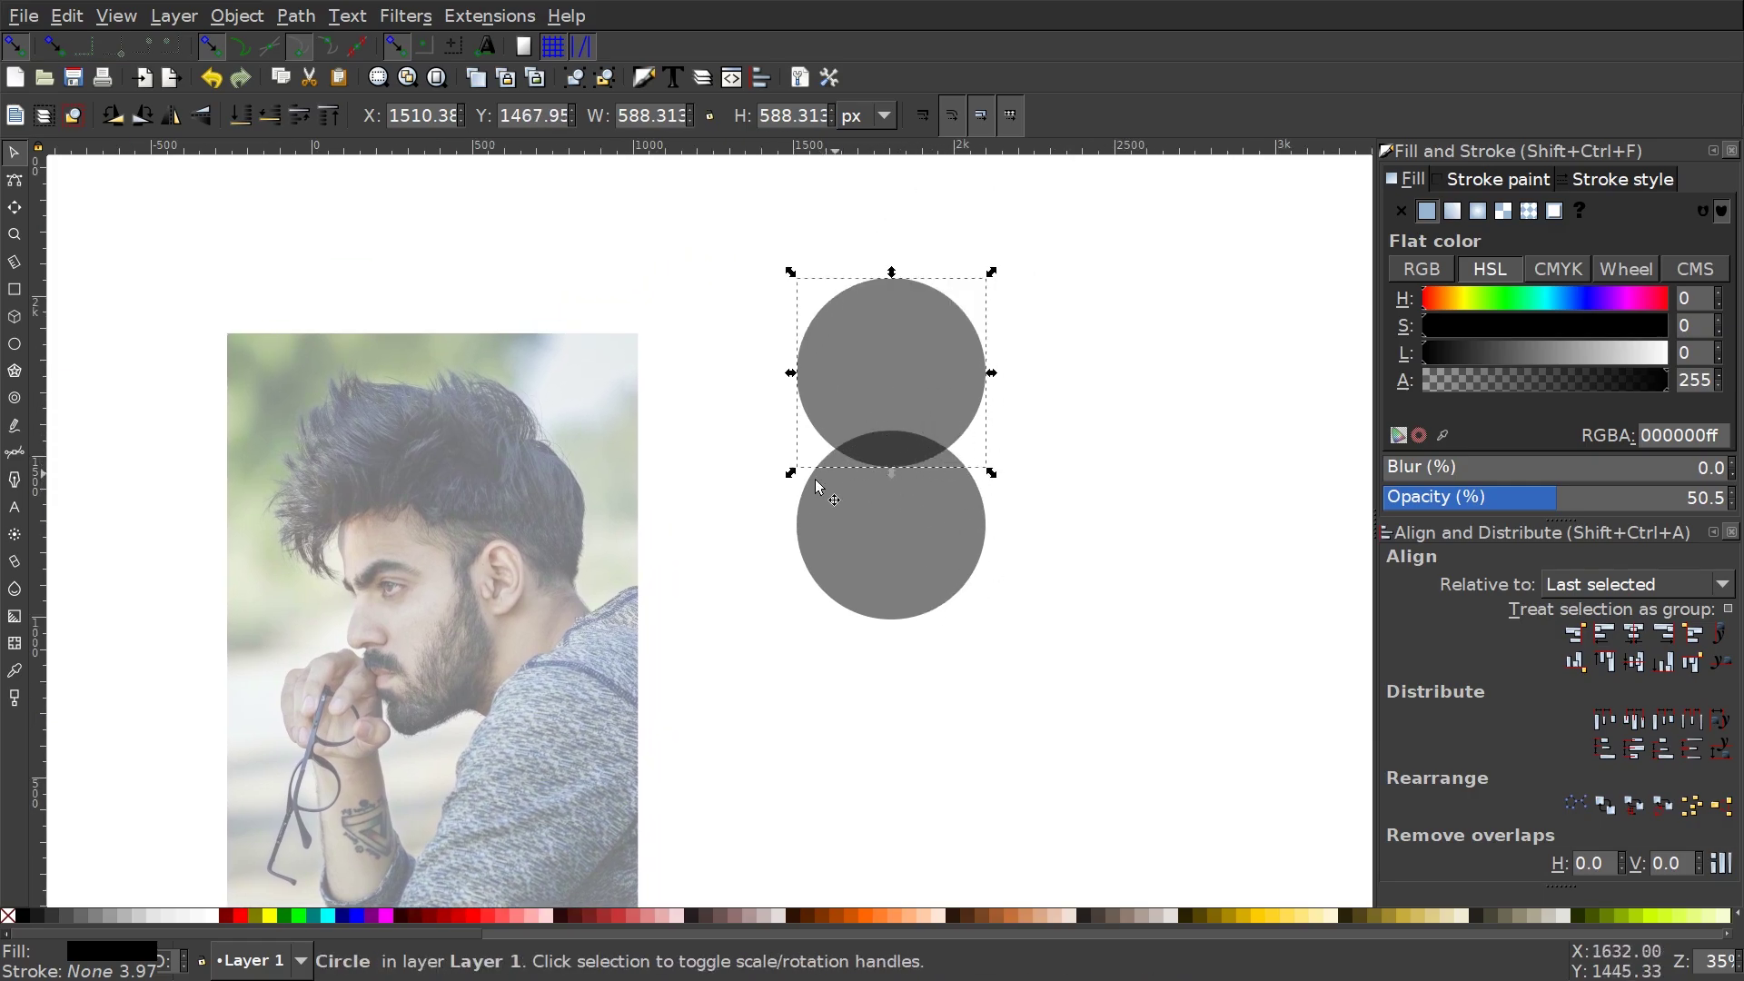
Select both overlapping circles and apply Intersection to make a single lens-shaped path.
scroll(927, 452, left, 3)
scroll(928, 452, down, 2)
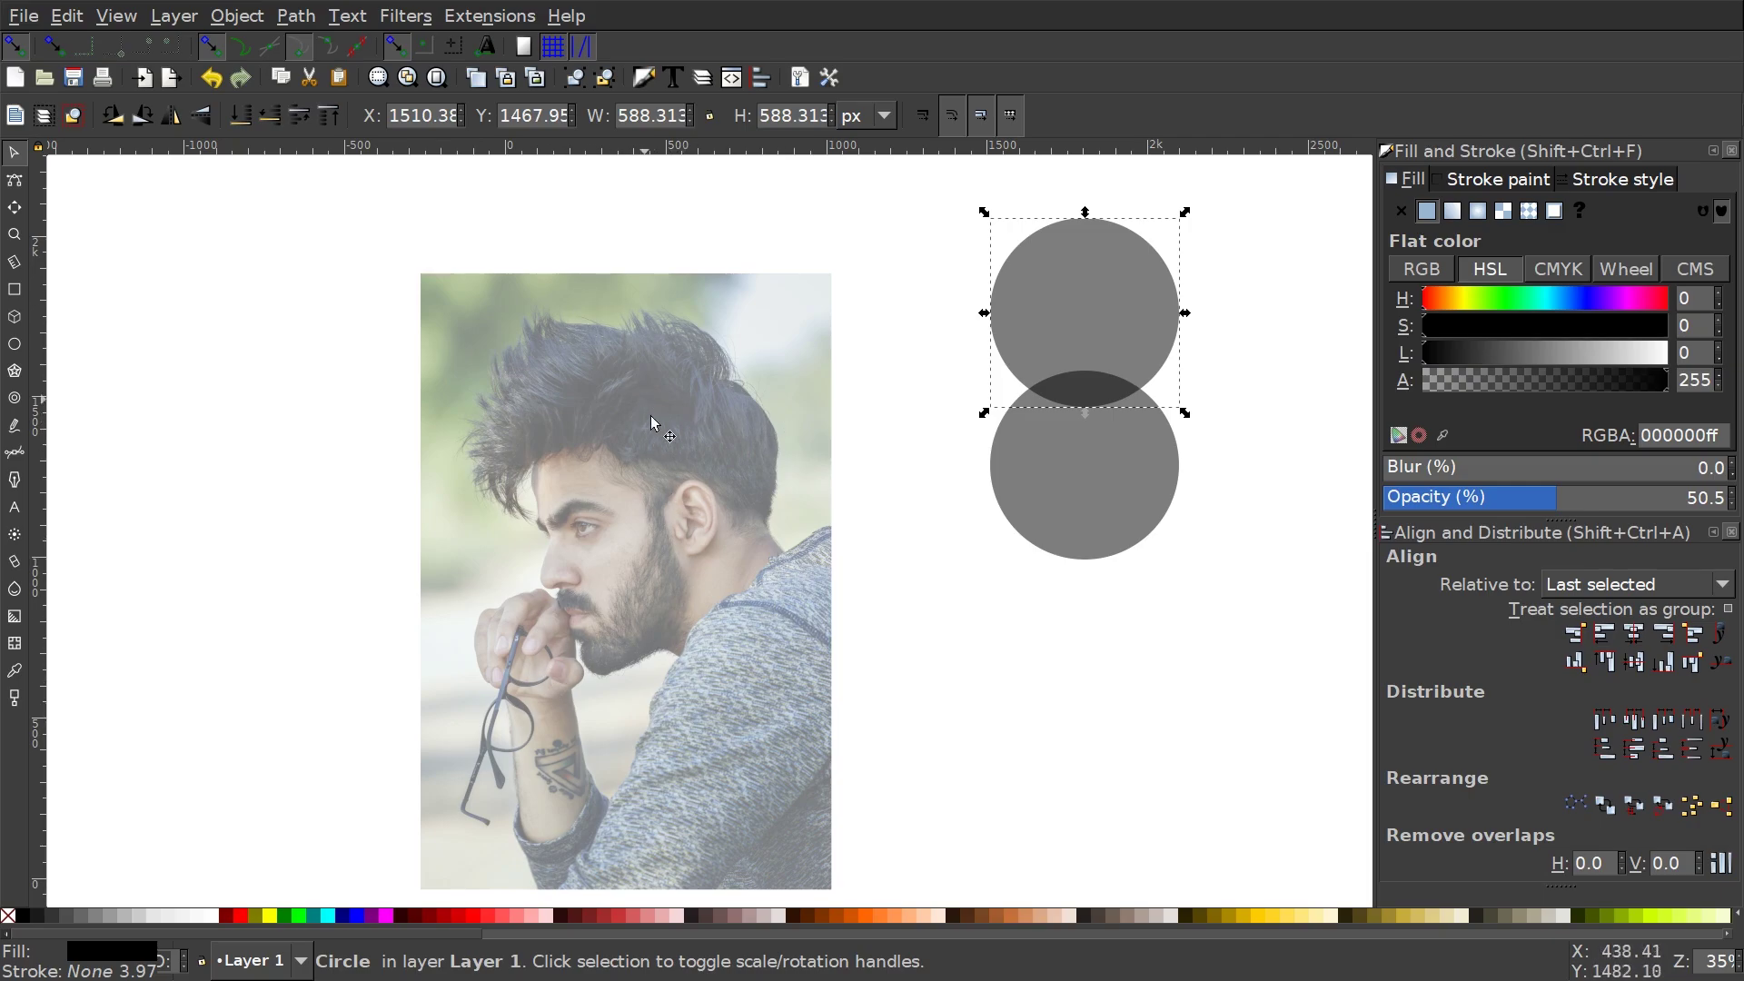
scroll(733, 656, right, 3)
scroll(733, 656, up, 2)
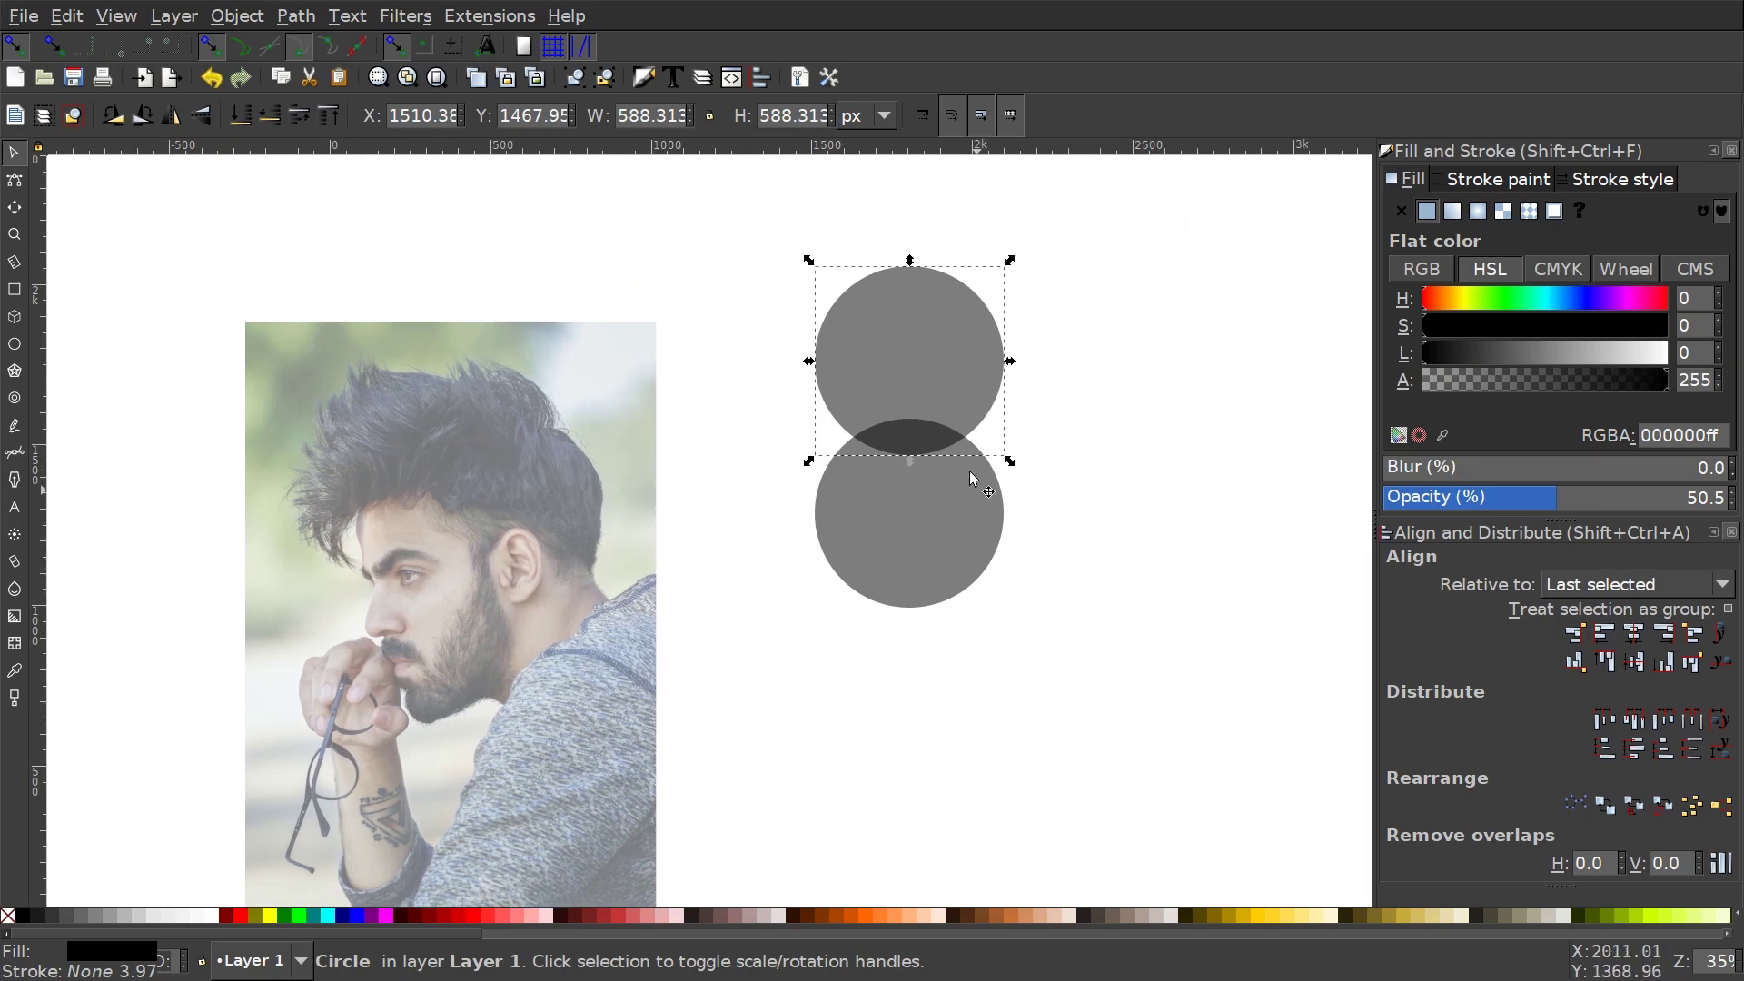
drag(1120, 742, 727, 175)
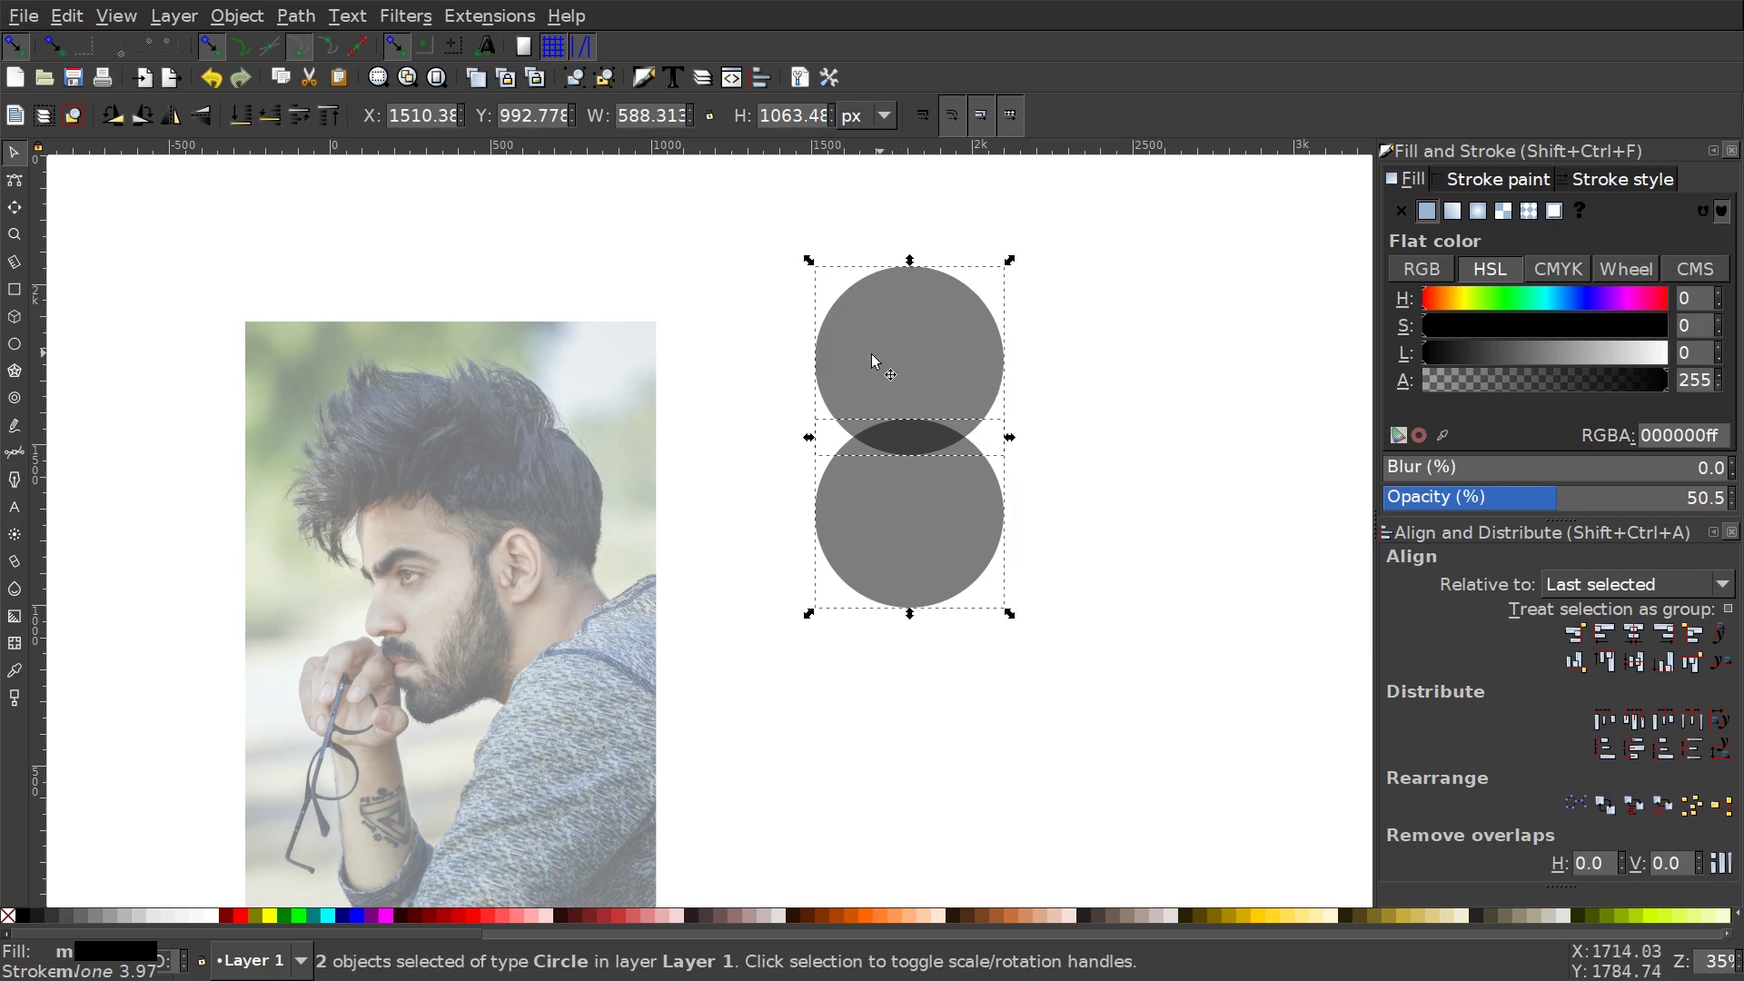
click(304, 16)
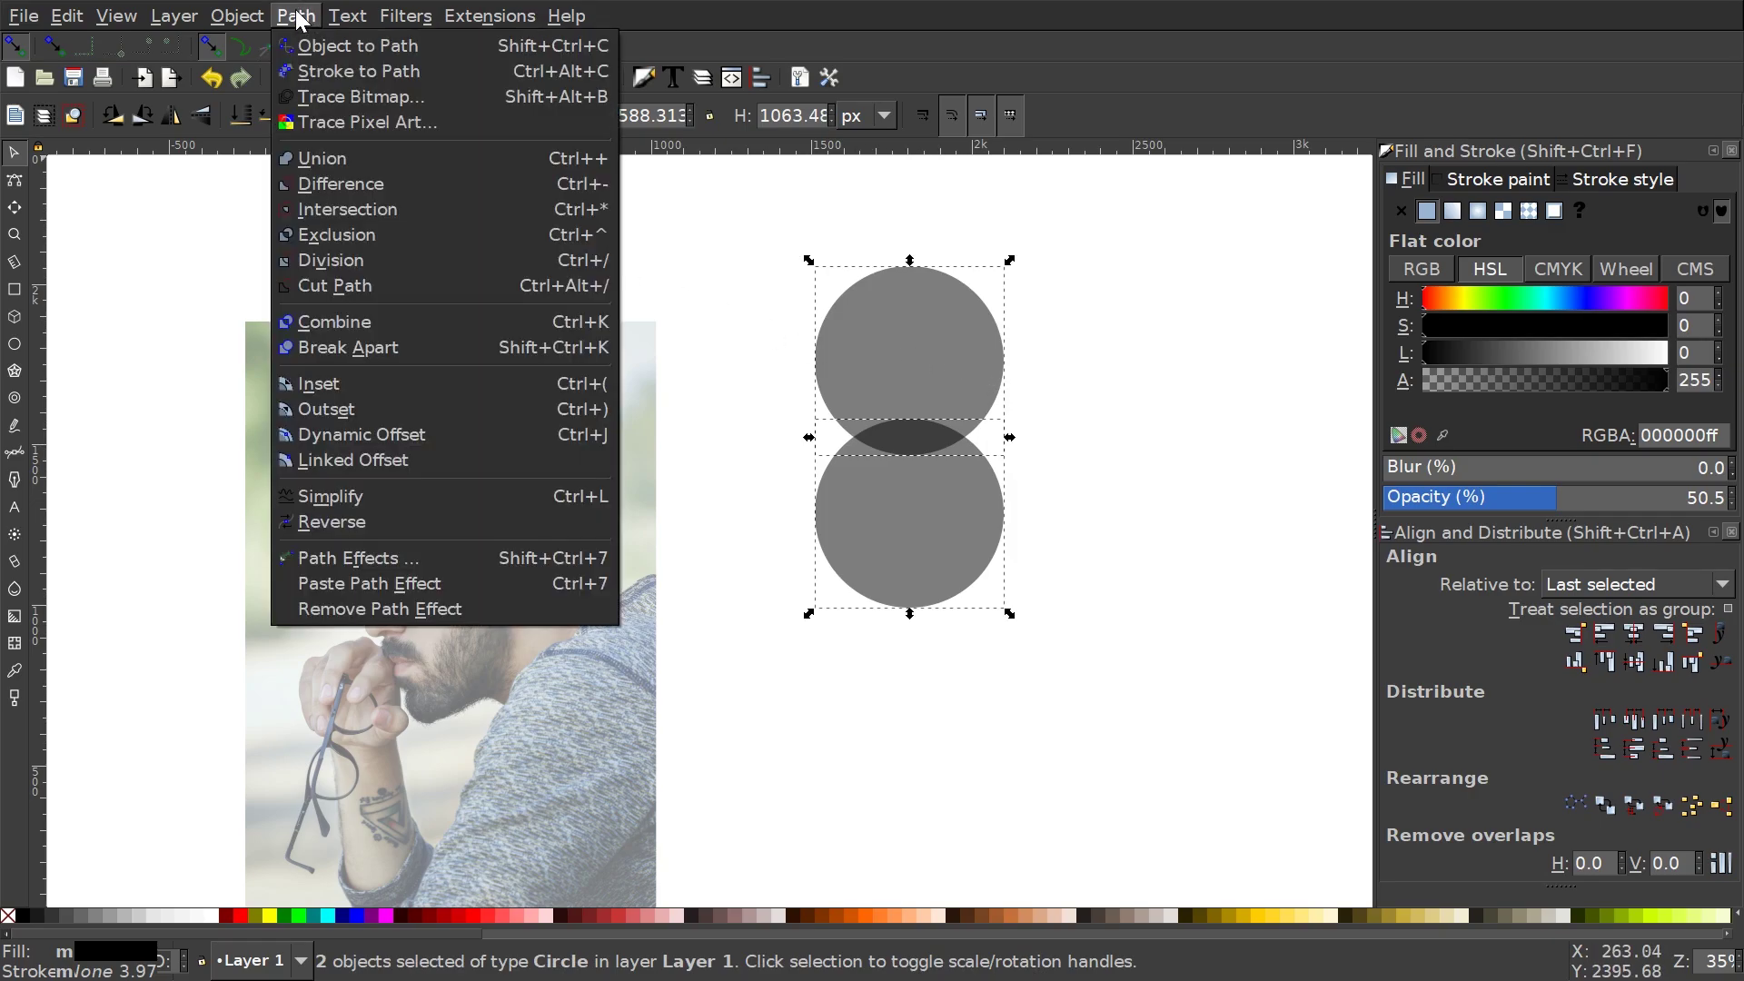
click(351, 207)
Move the lens shape next to the photo's edge and raise its opacity to 100%.
drag(1030, 568, 1234, 499)
drag(1144, 364, 925, 451)
drag(1576, 502, 1731, 500)
Scale the lens shape down to about 74 by 24 px and place it in the blank area beside the photo.
scroll(576, 514, left, 2)
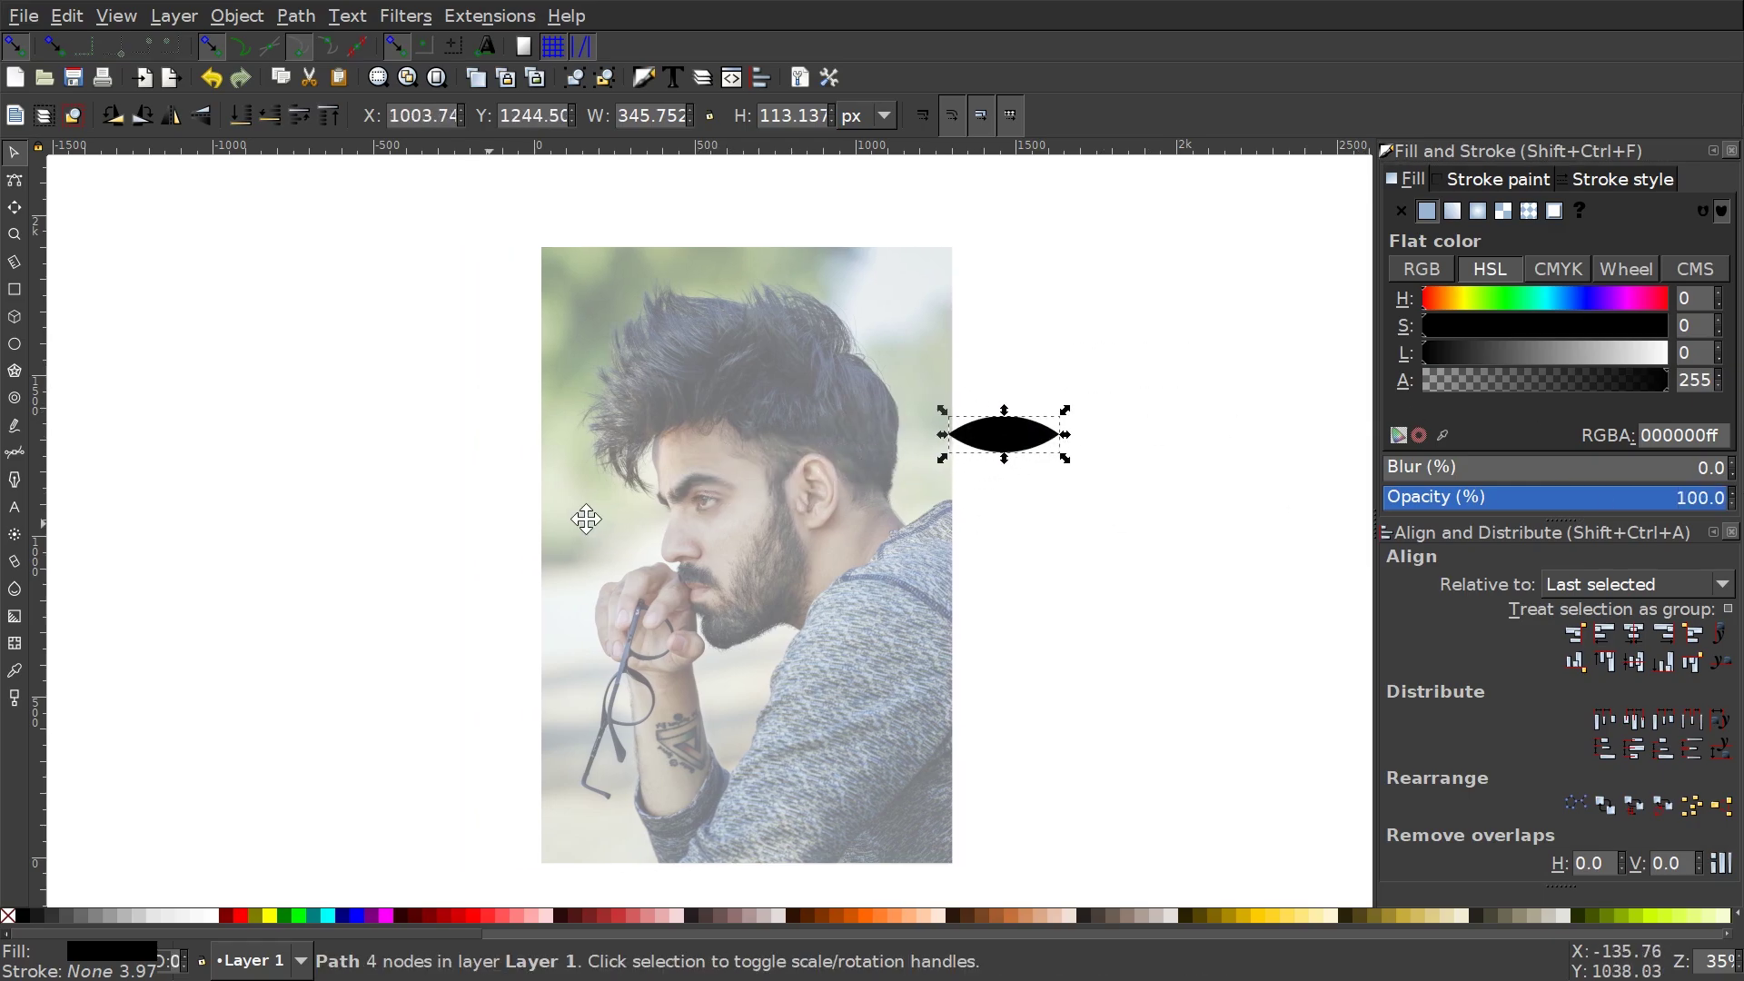
scroll(938, 511, up, 2)
scroll(938, 520, left, 3)
drag(1277, 369, 1049, 378)
drag(1072, 438, 1275, 288)
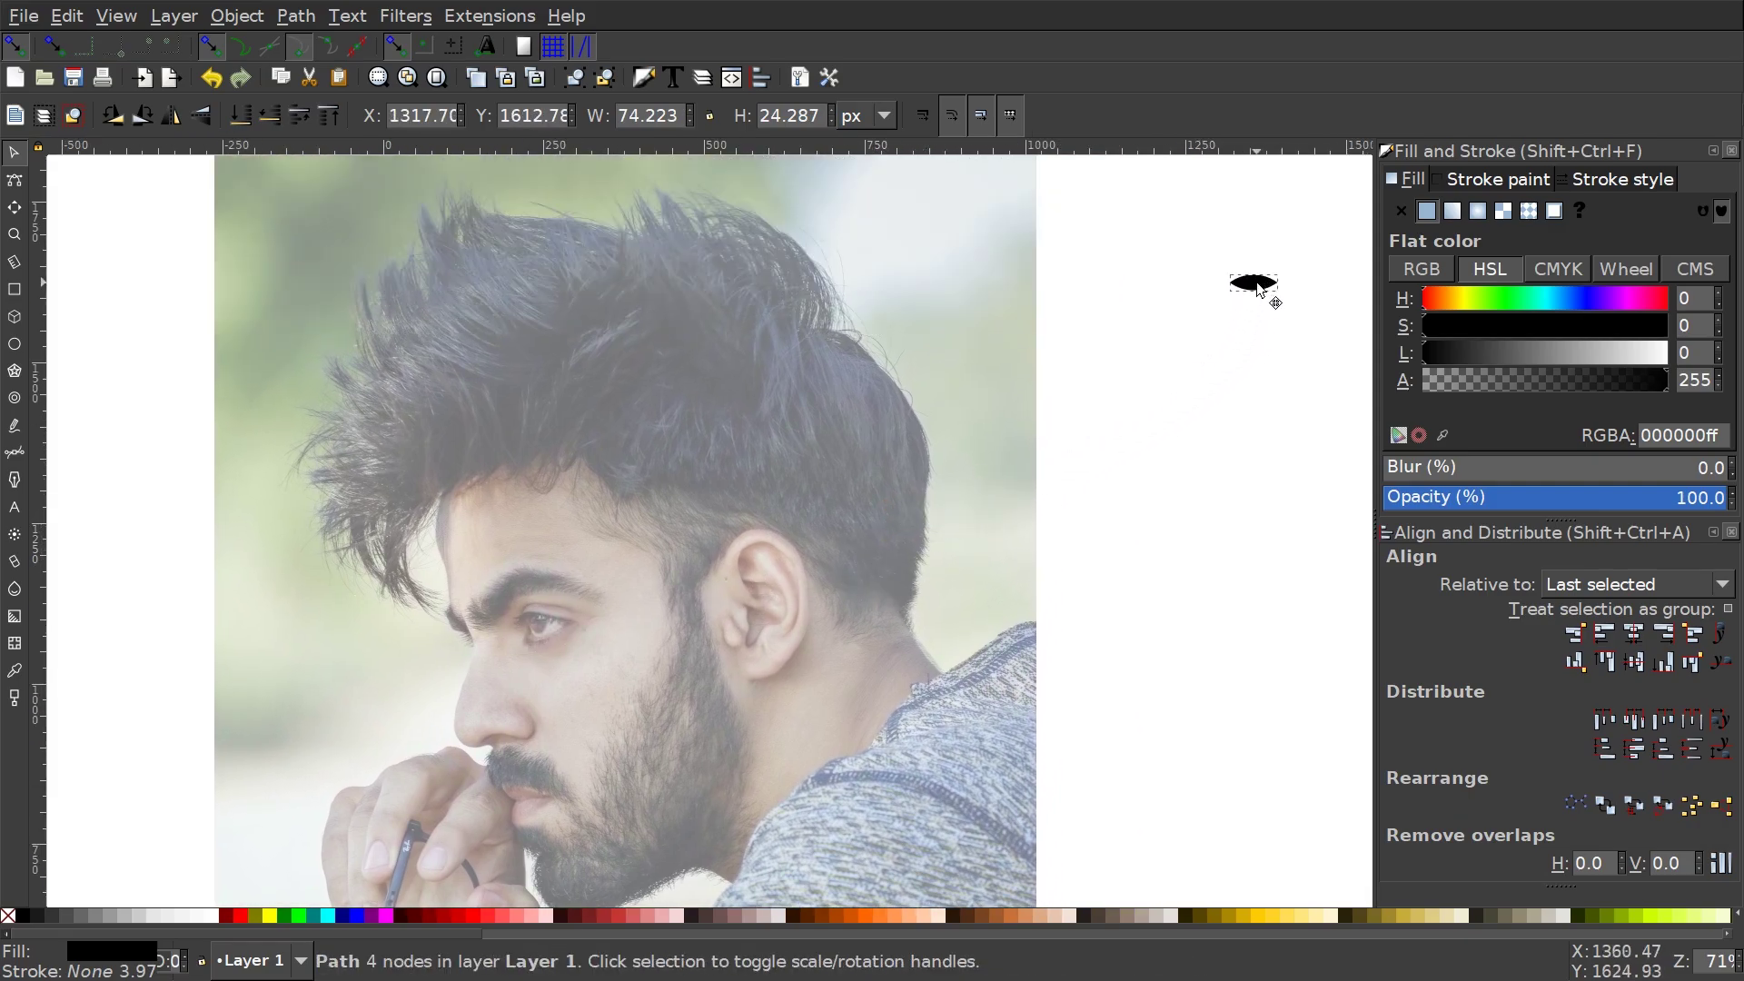
Copy the small black lens shape to the clipboard and deselect it.
right_click(1265, 288)
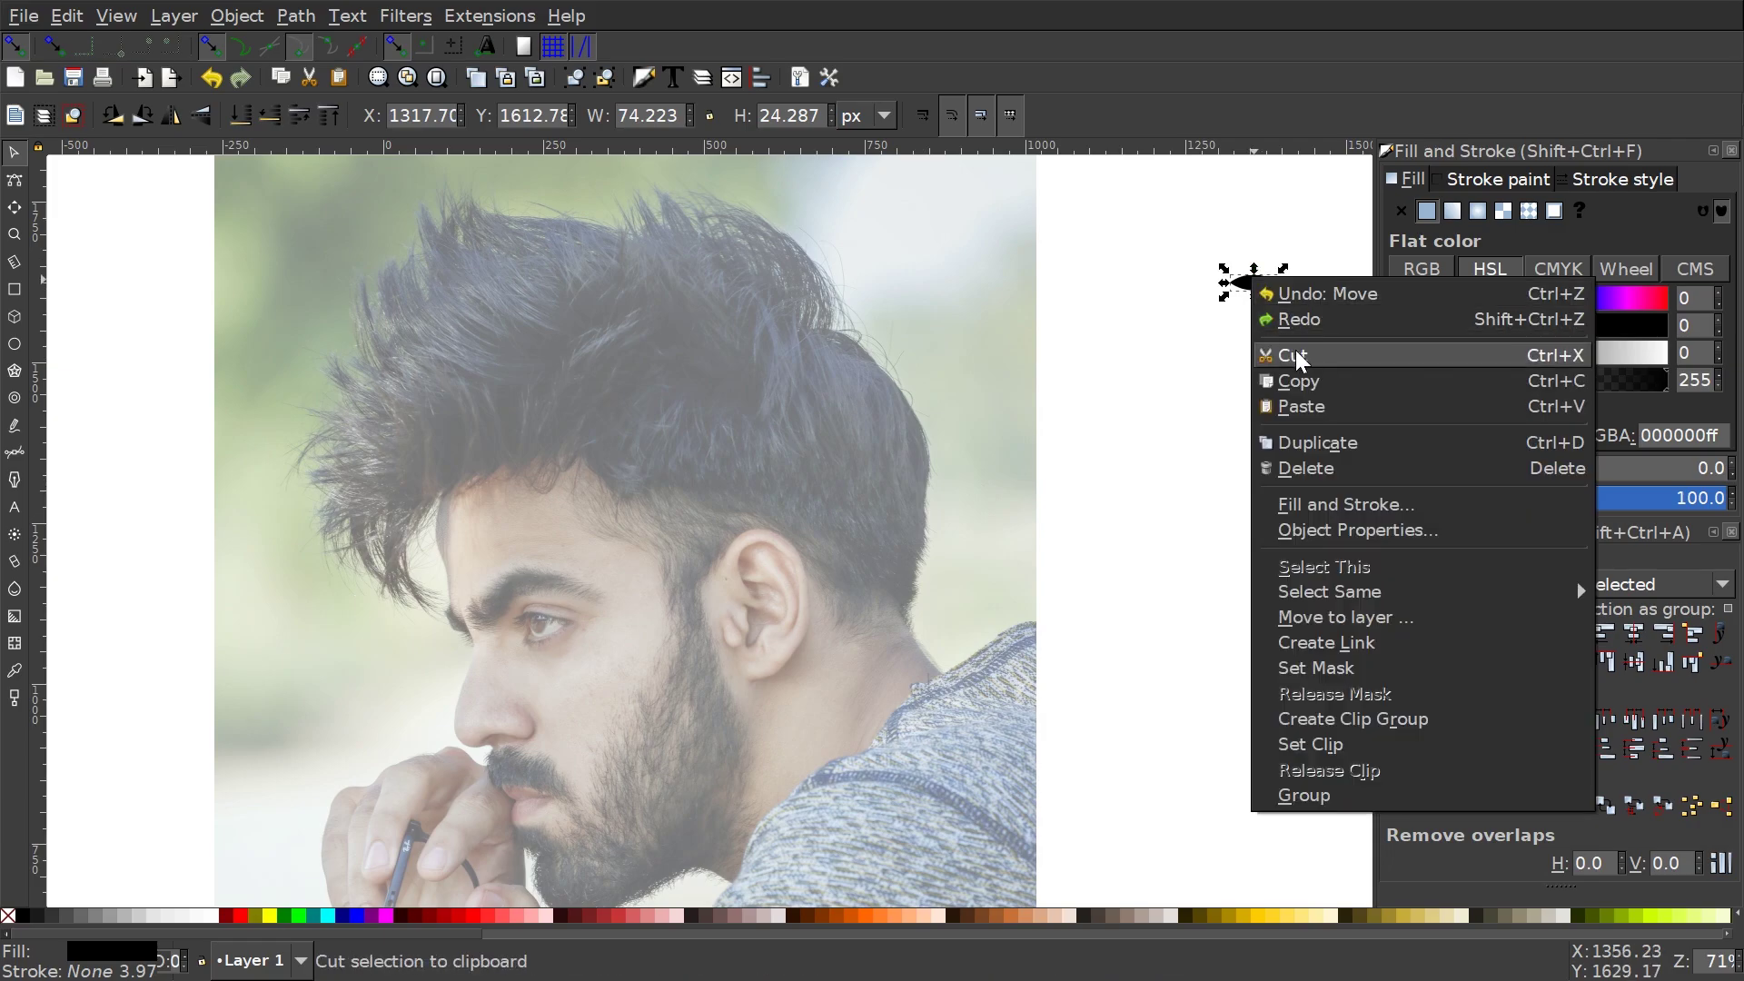
click(1301, 382)
click(1160, 373)
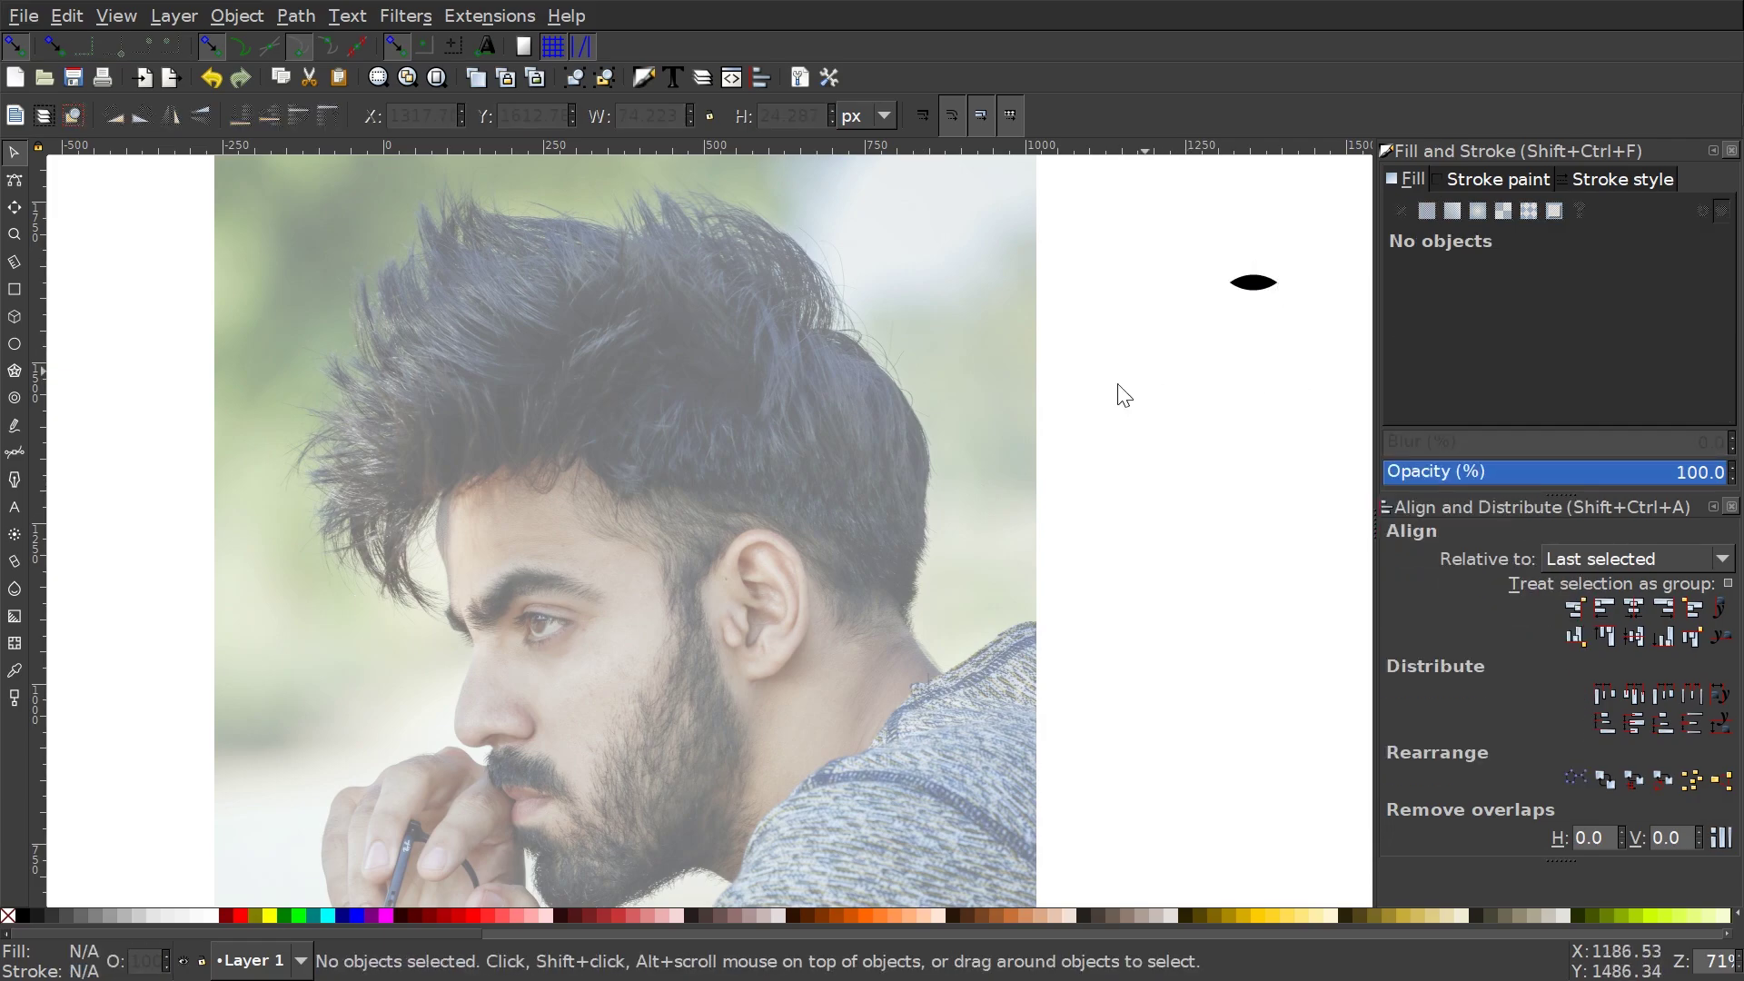
Set up the Bezier tool to draw regular Bezier paths with the shape taken from the clipboard.
scroll(588, 521, down, 2)
mouse_move(1030, 415)
mouse_down()
mouse_move(1036, 432)
mouse_move(1034, 411)
mouse_up()
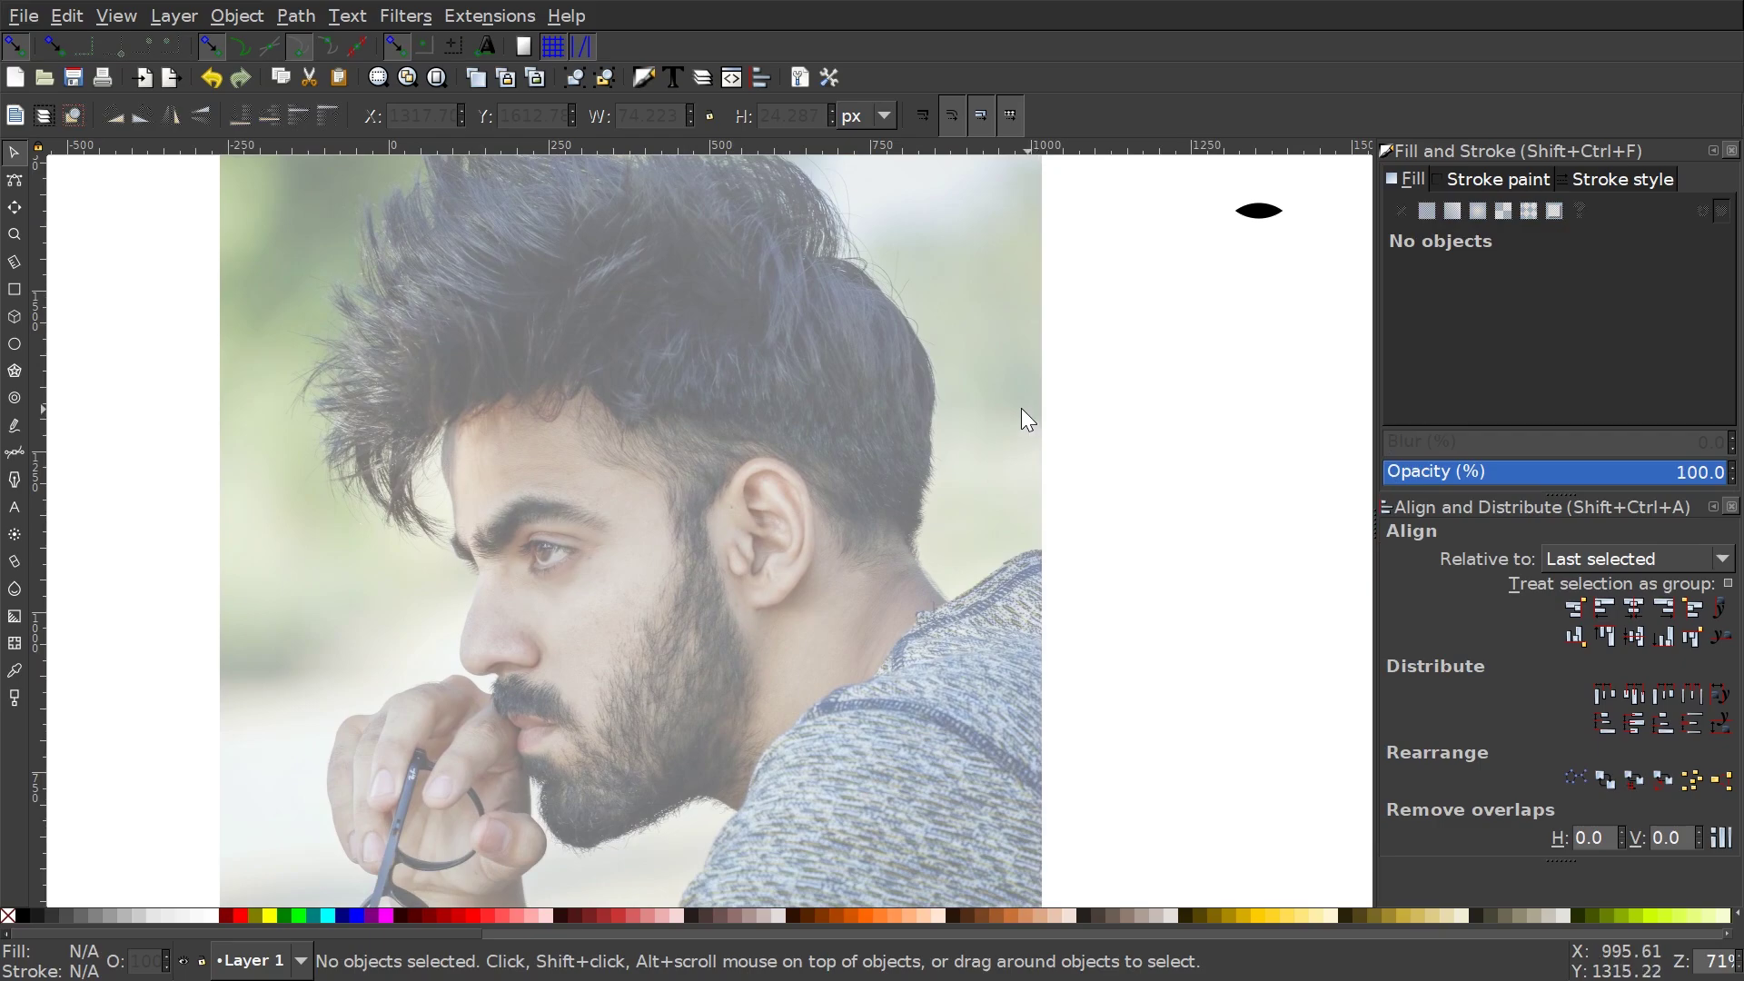
click(14, 454)
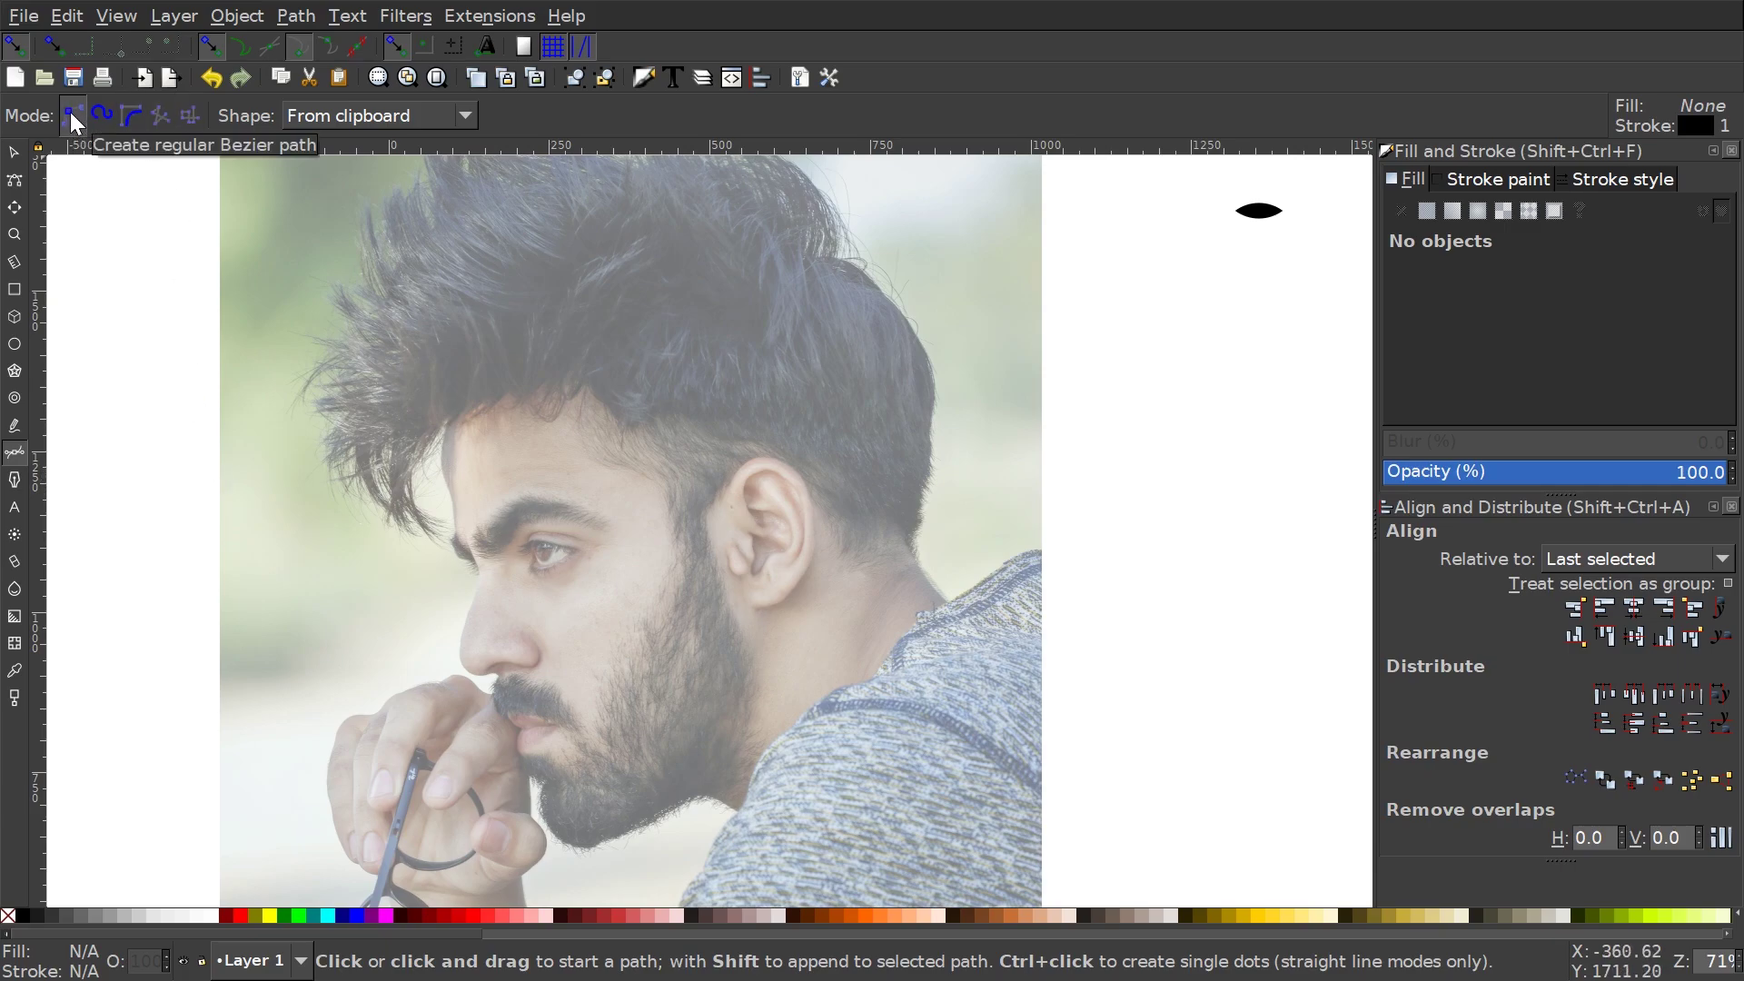
click(357, 118)
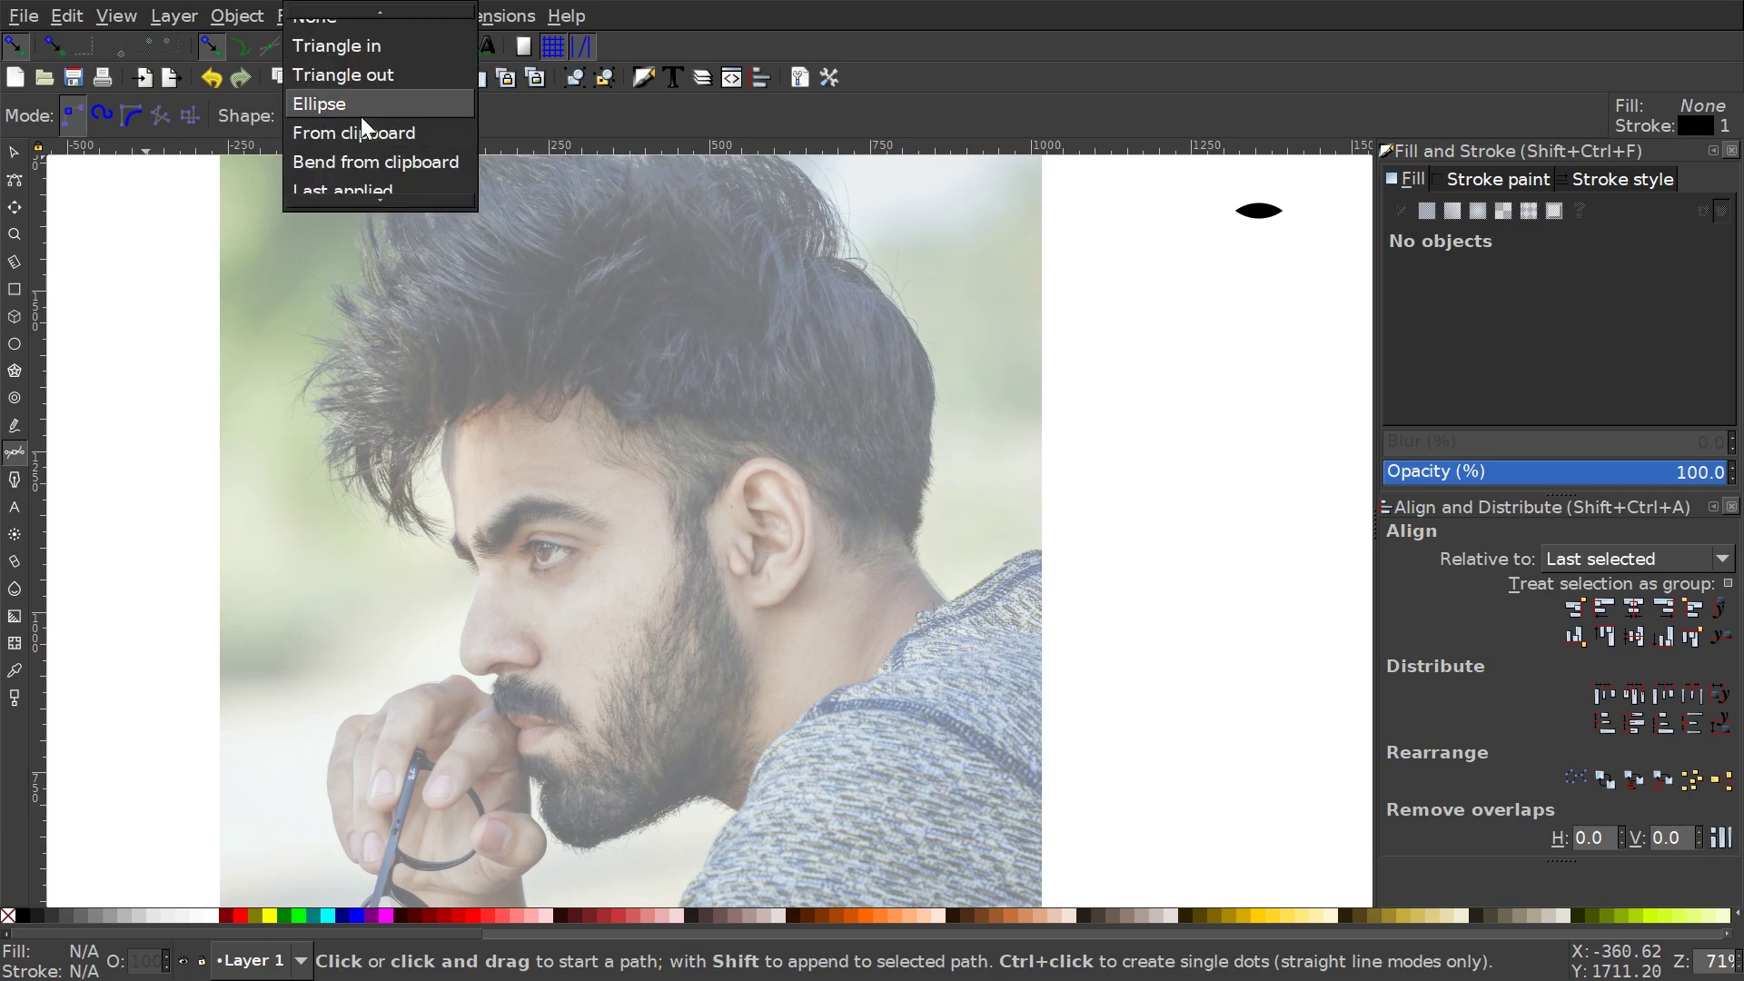
click(318, 119)
Draw an arched tapered stroke along the man's eyebrow, from its inner end to its outer end.
drag(516, 519, 615, 460)
drag(763, 446, 643, 627)
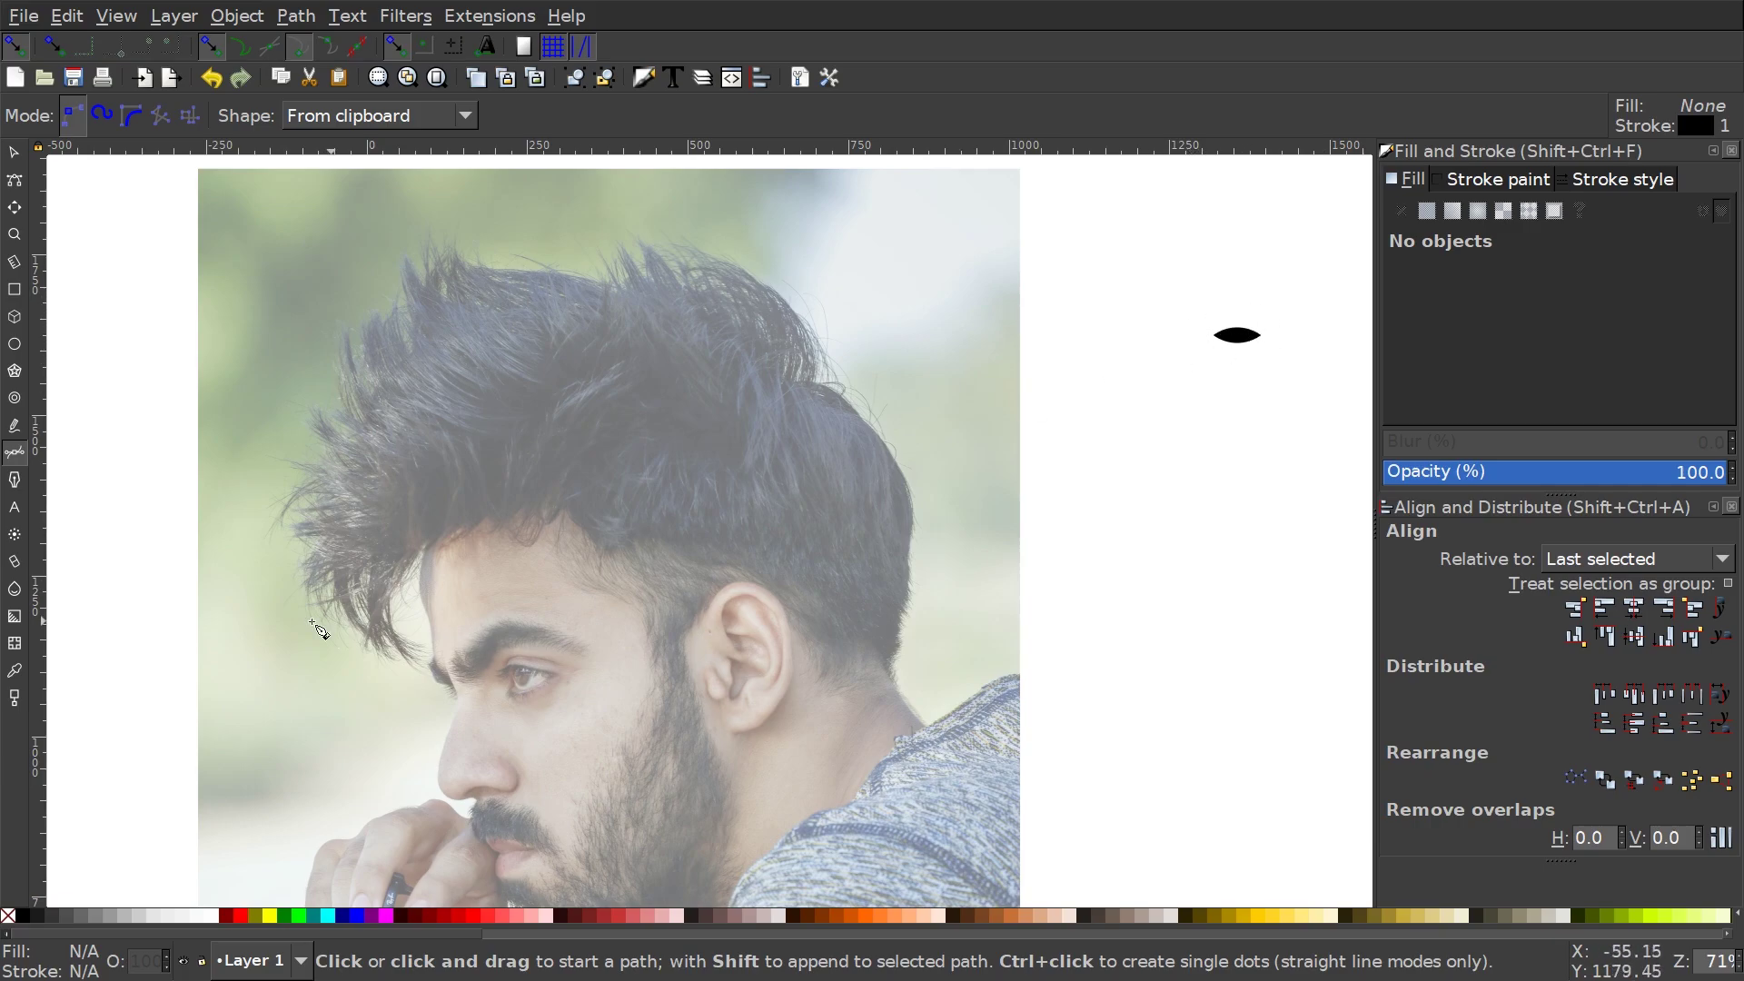
drag(495, 676, 556, 543)
scroll(611, 558, left, 2)
scroll(611, 558, down, 1)
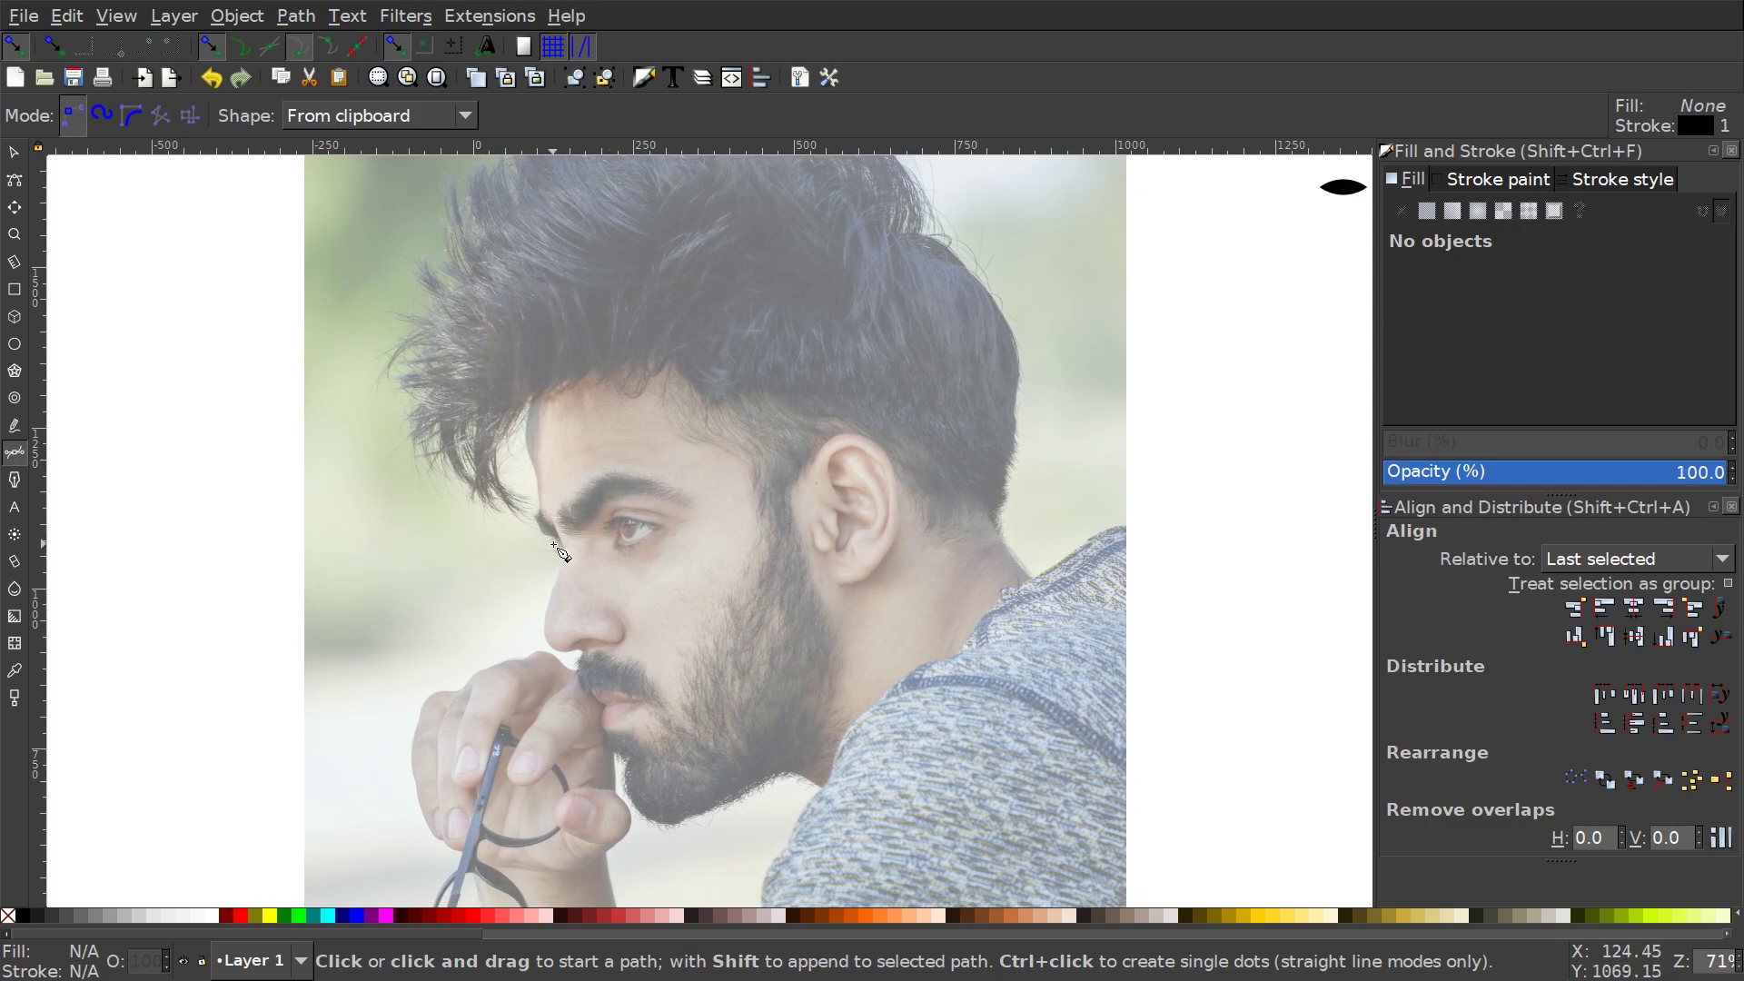
scroll(556, 548, up, 2)
drag(700, 590, 470, 649)
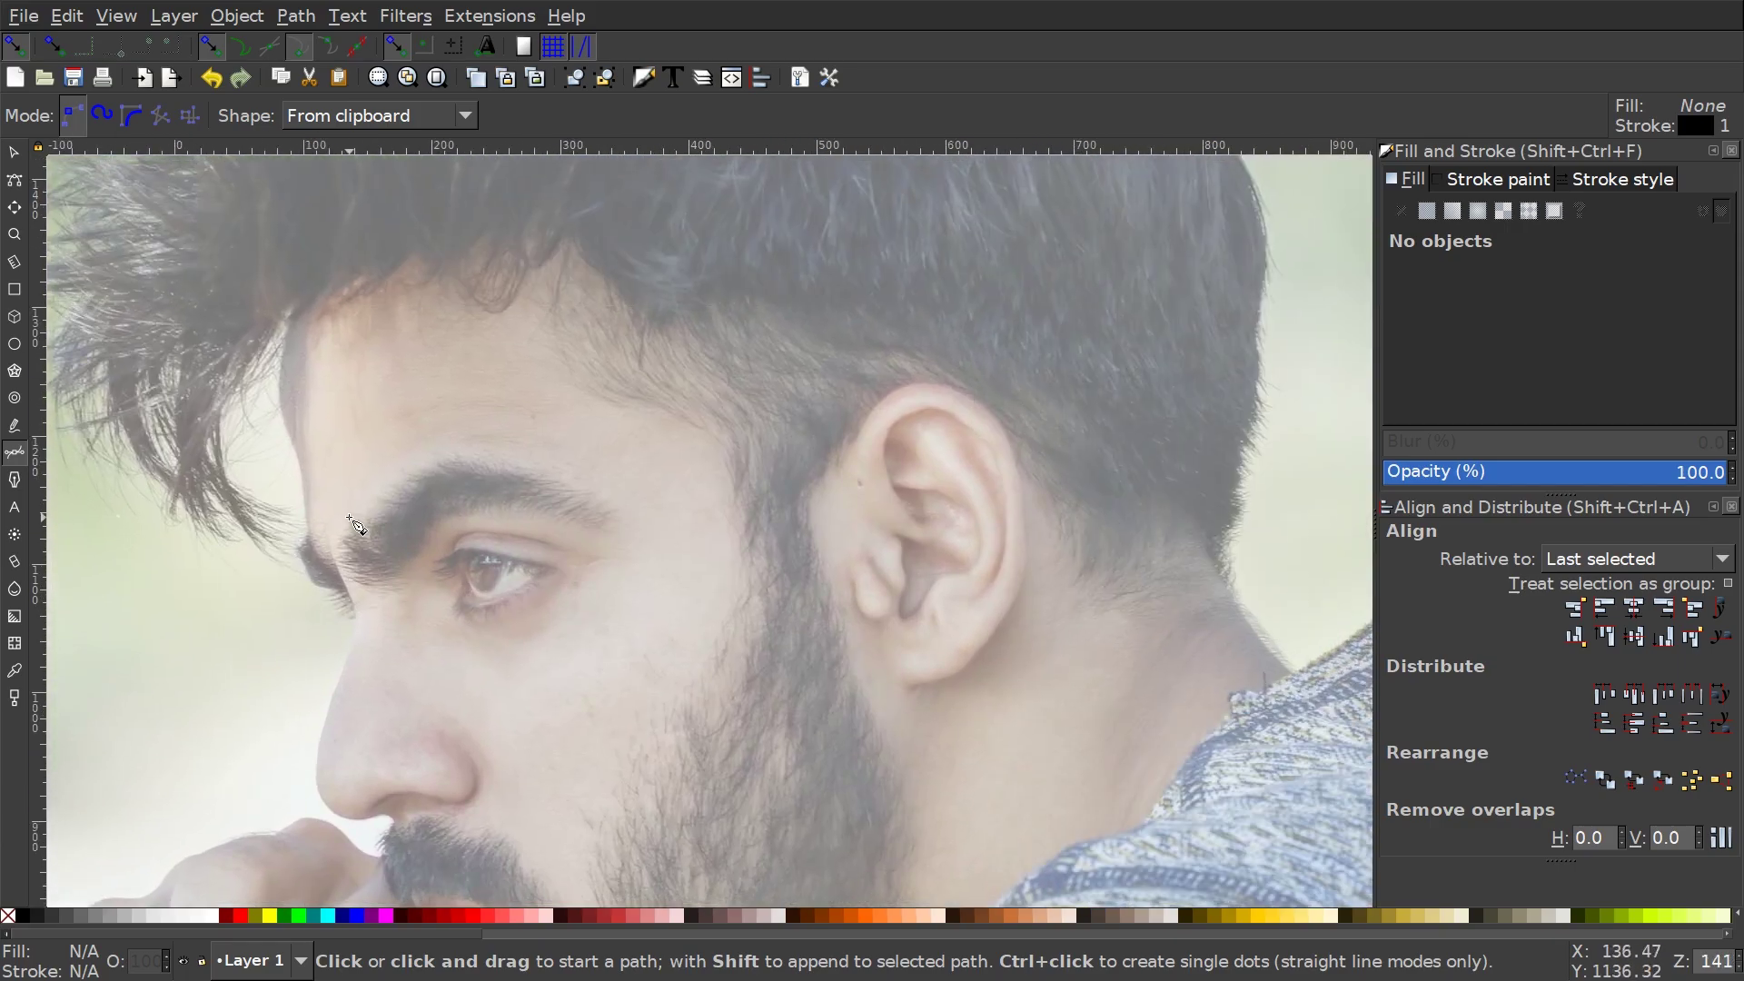
click(366, 565)
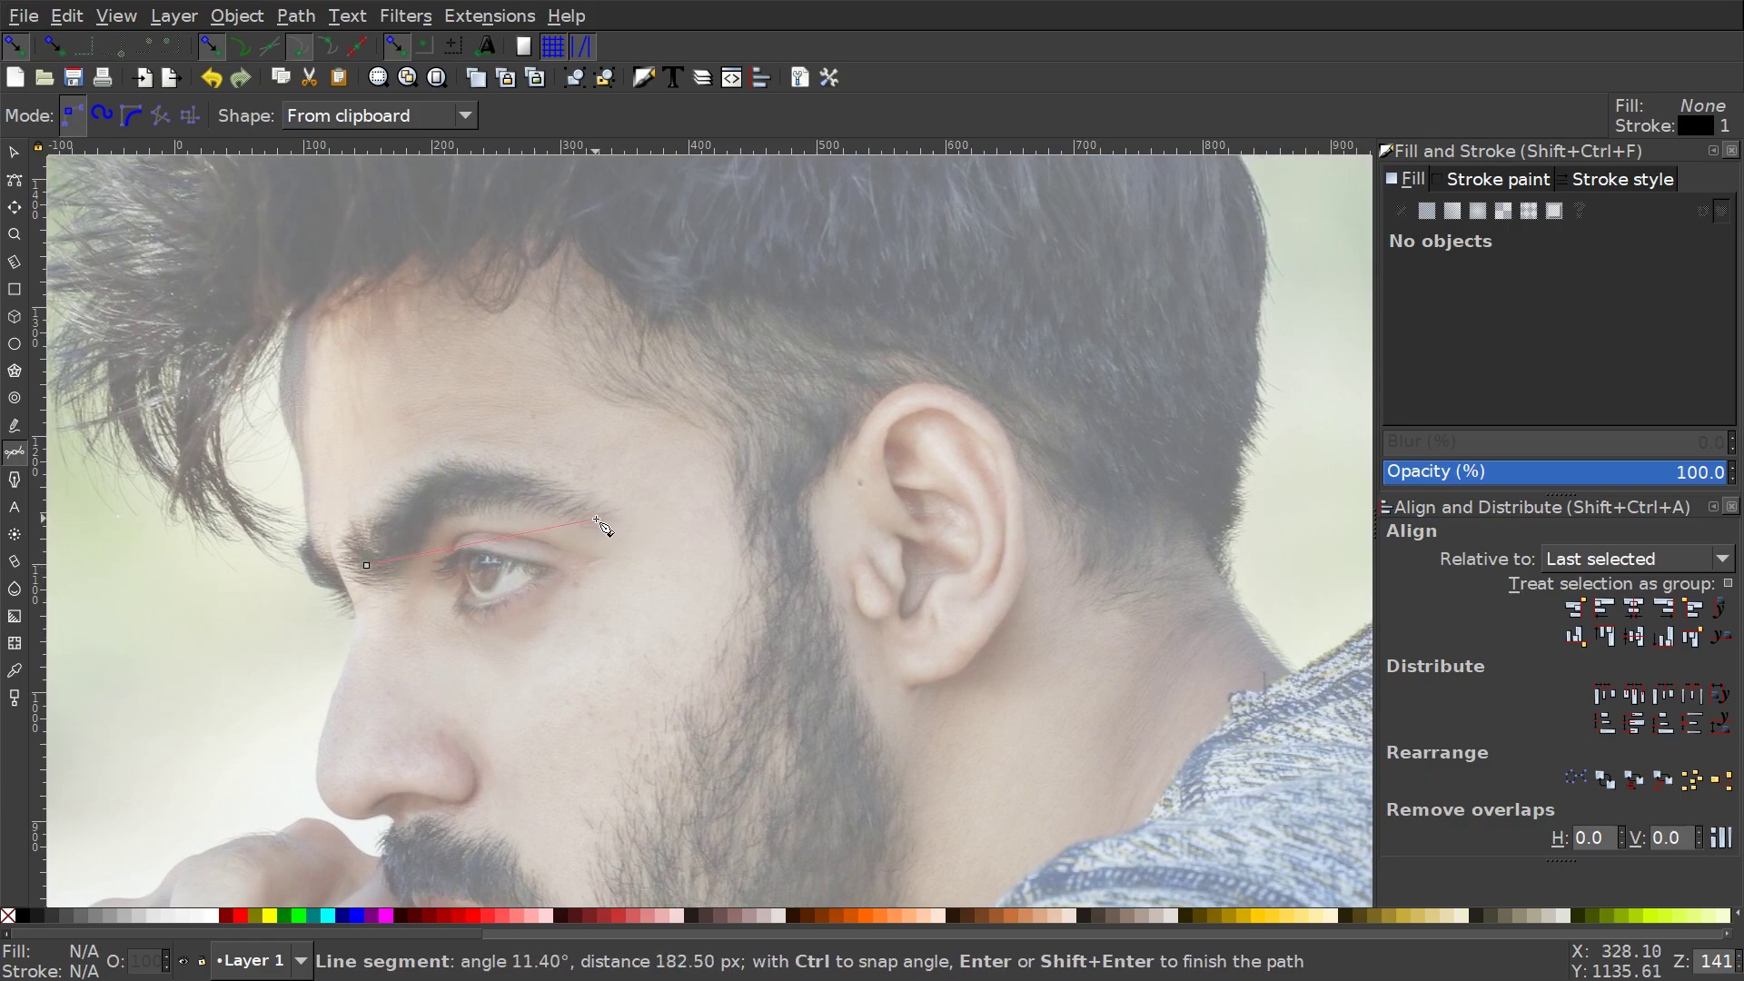
drag(597, 521, 783, 628)
key(Return)
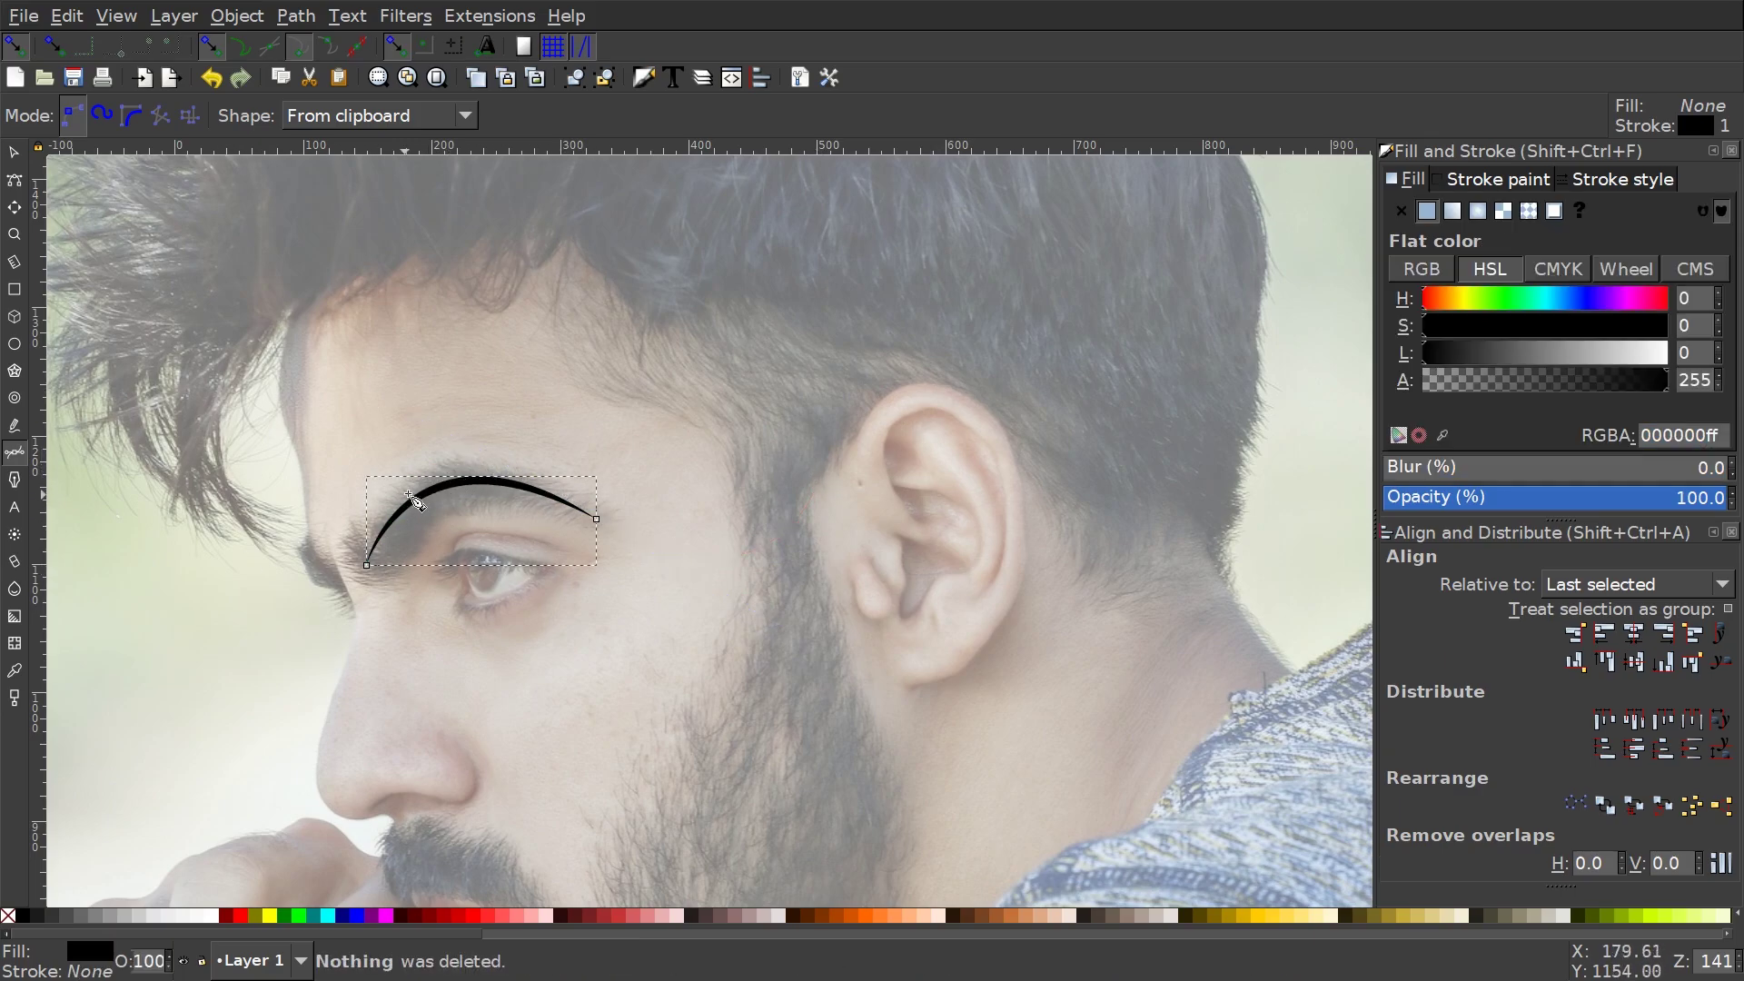
Thicken the eyebrow stroke moderately using the width handle at its inner end.
drag(994, 465, 826, 685)
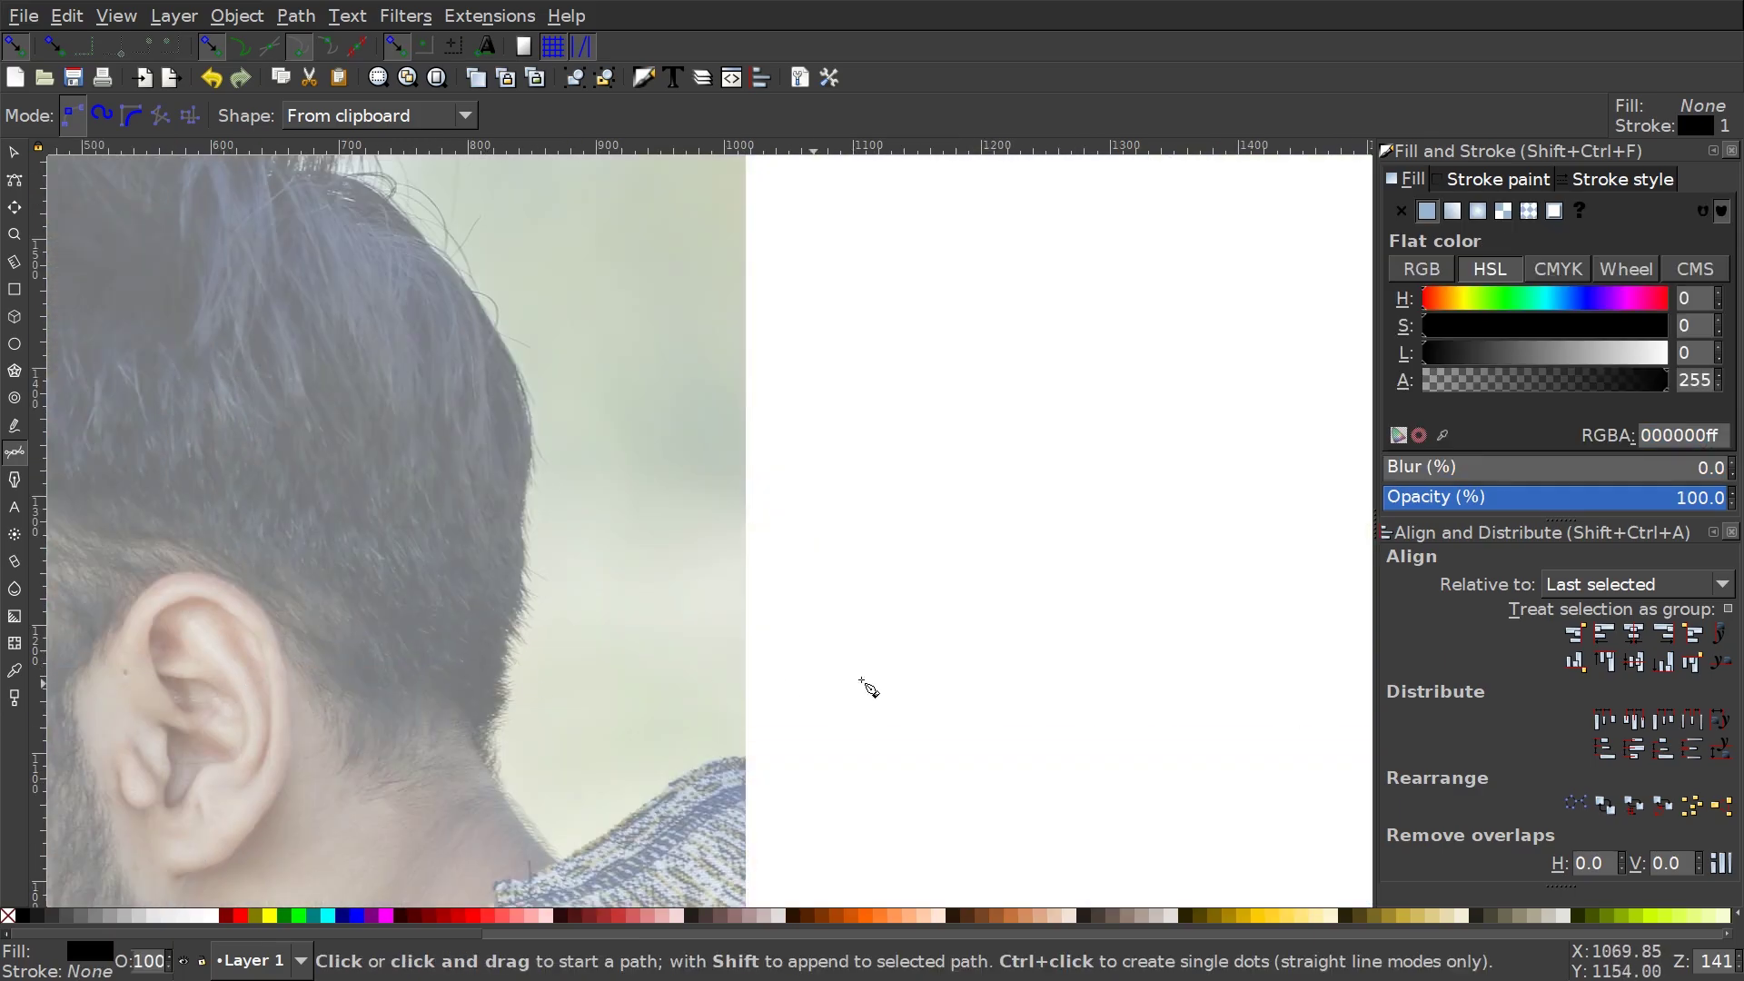
drag(912, 517, 794, 592)
scroll(783, 604, down, 2)
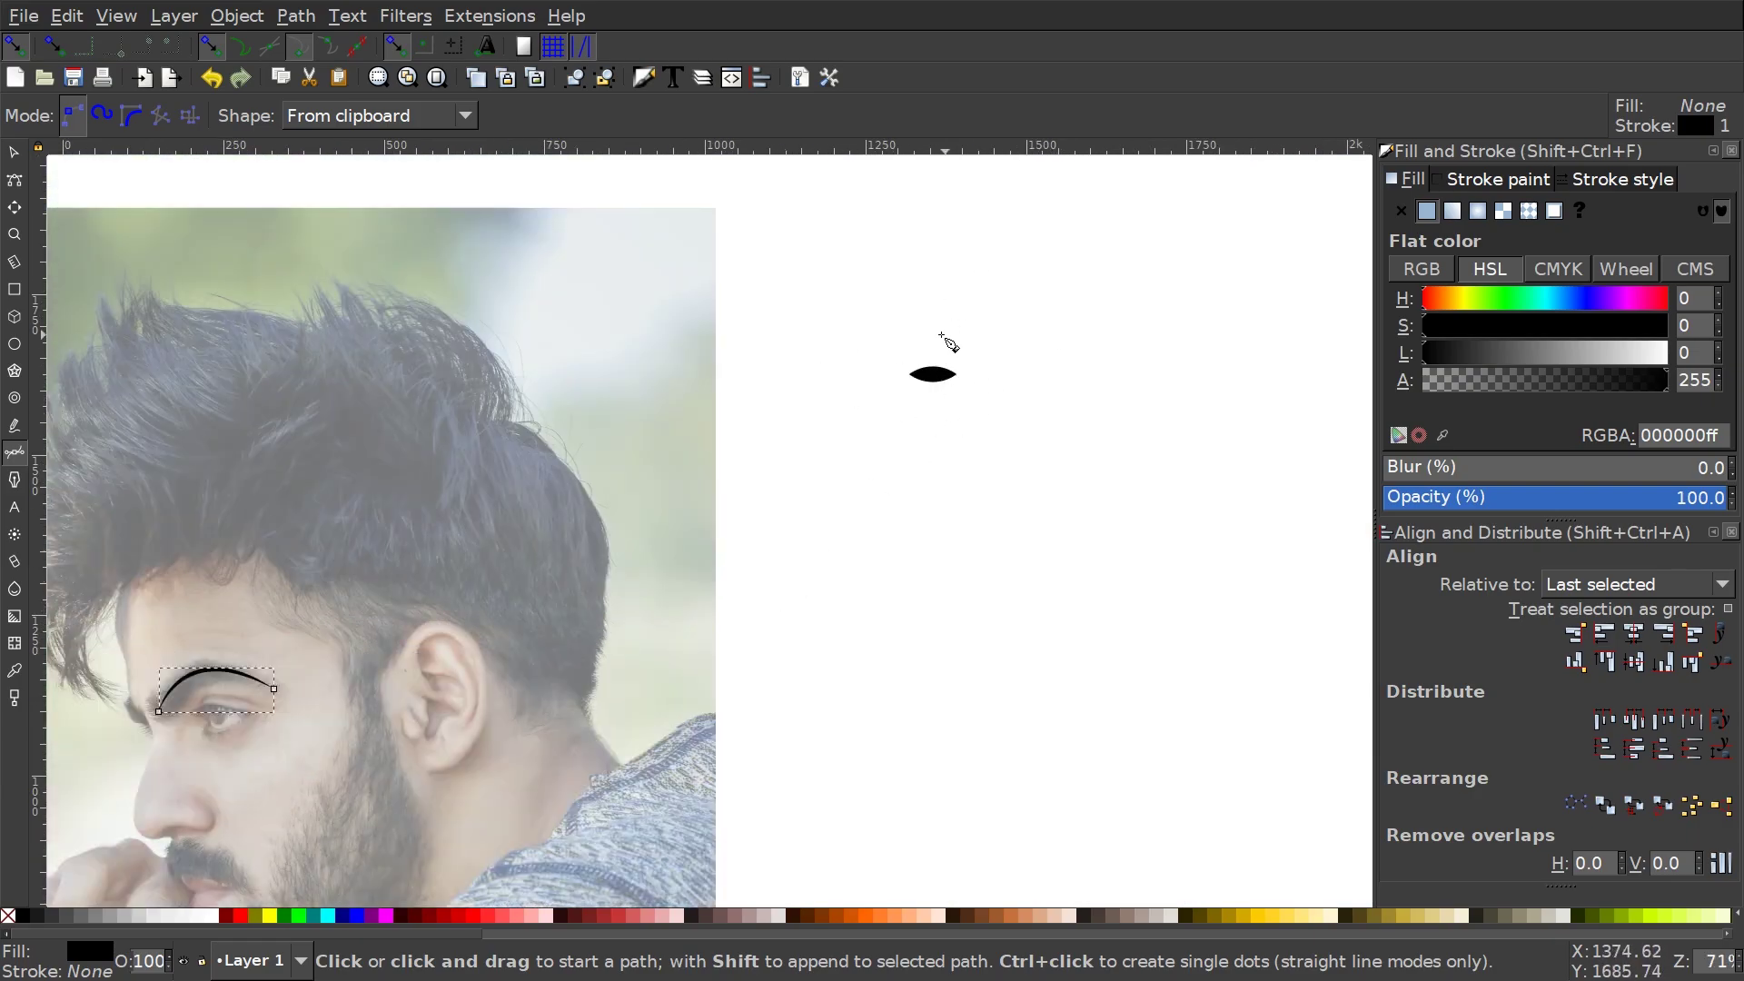
drag(355, 664, 647, 532)
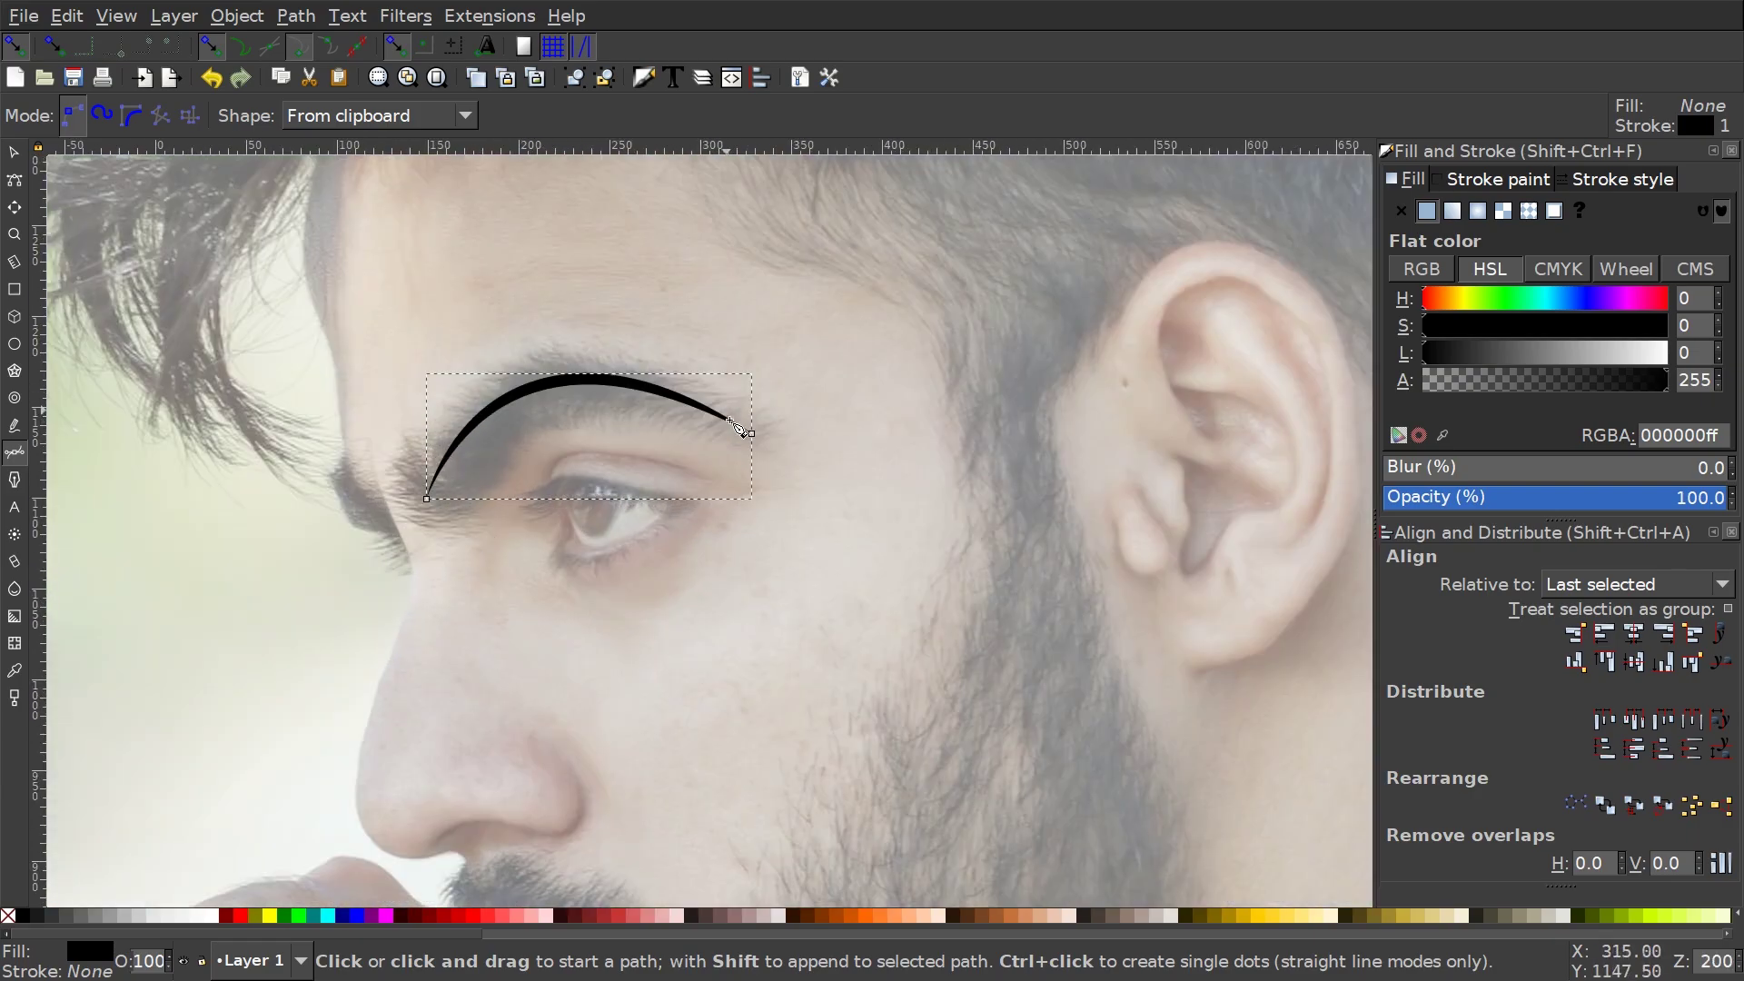
scroll(588, 480, up, 2)
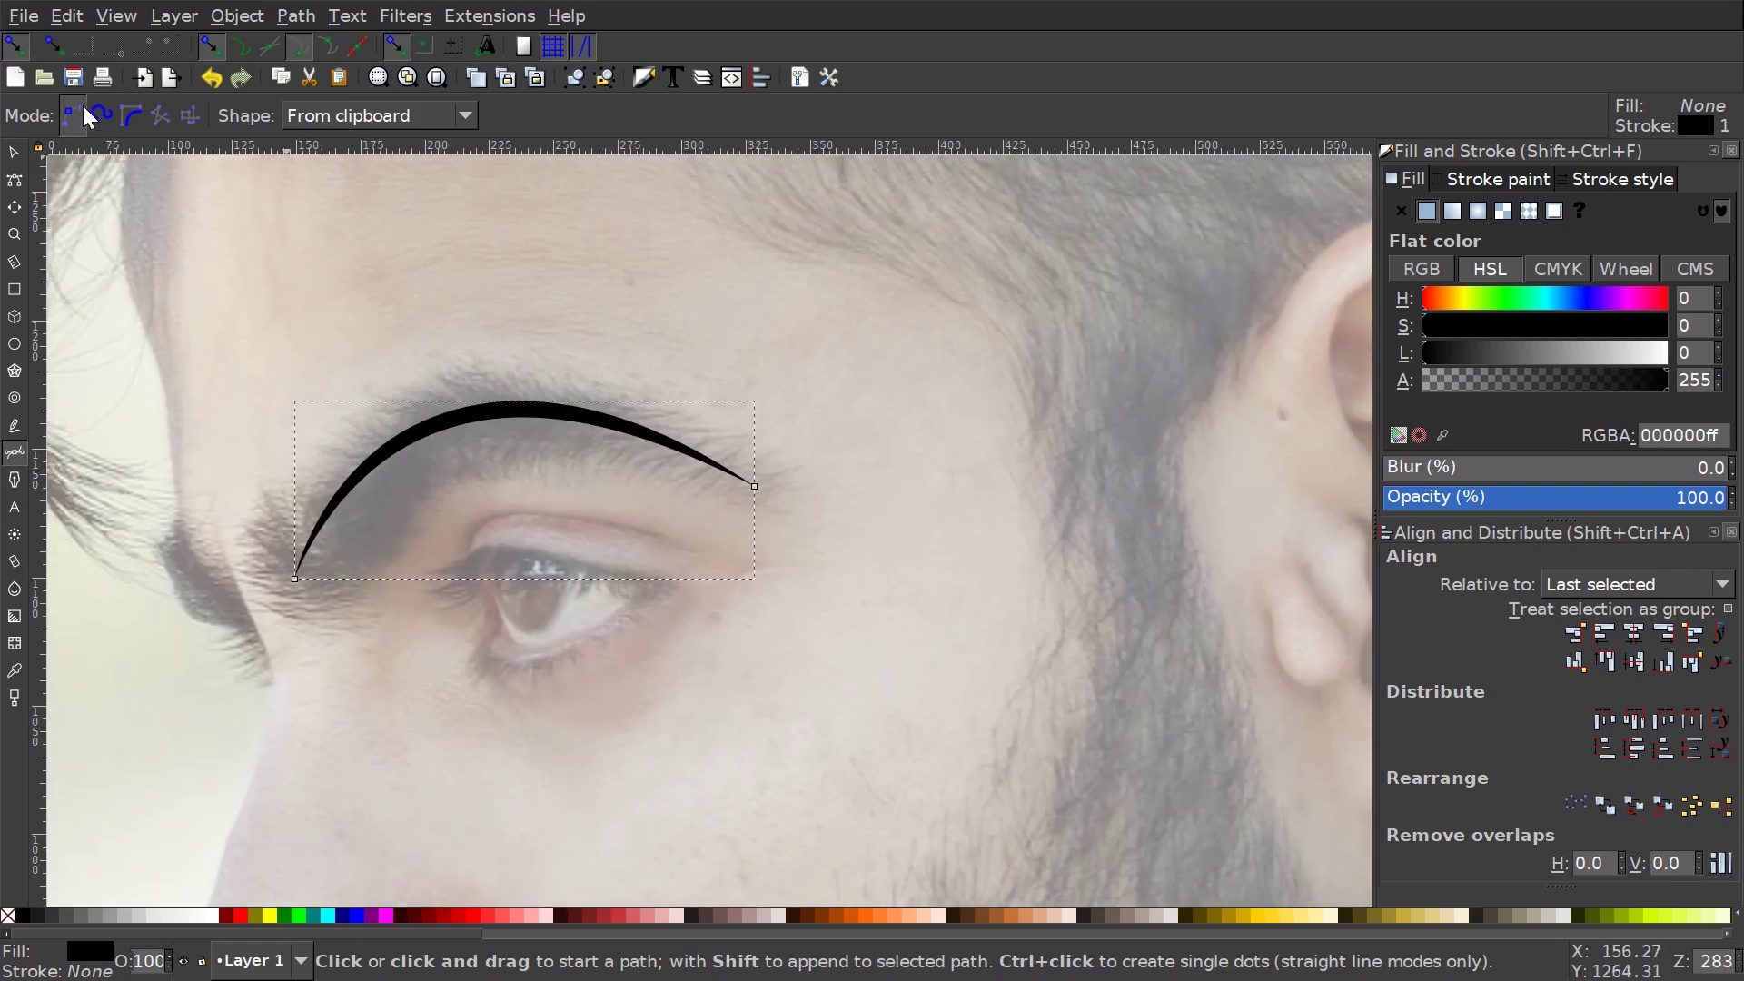
click(15, 181)
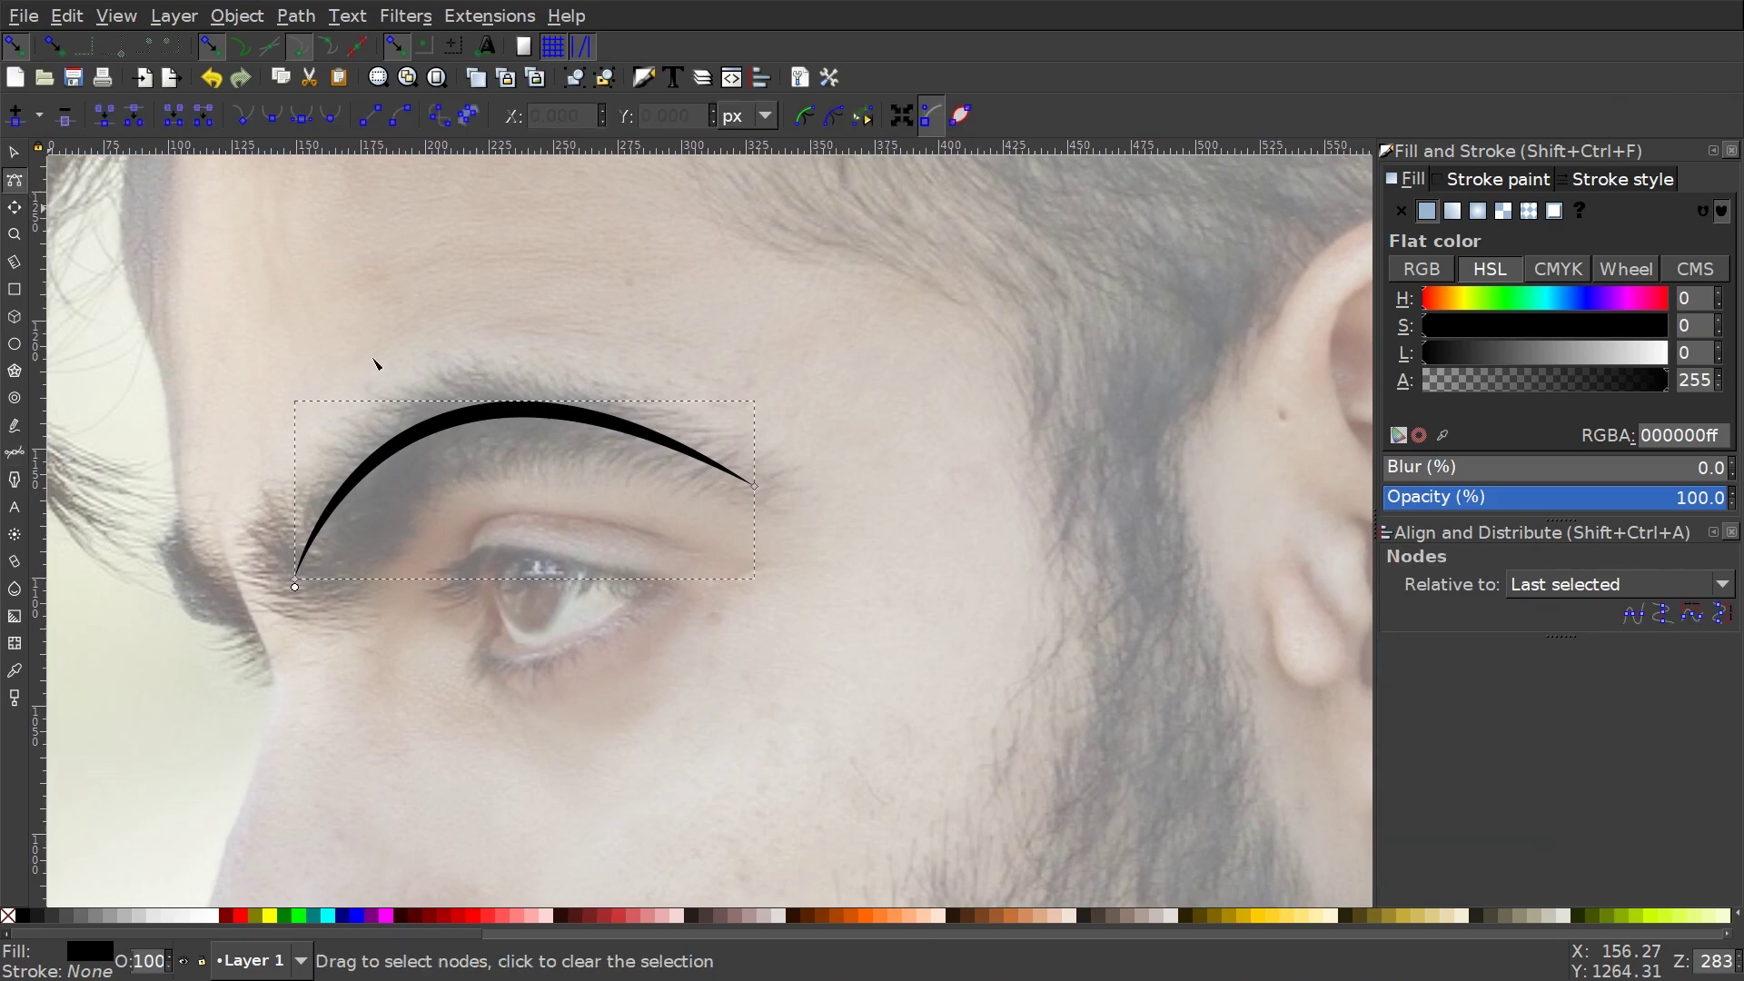
scroll(725, 537, down, 1)
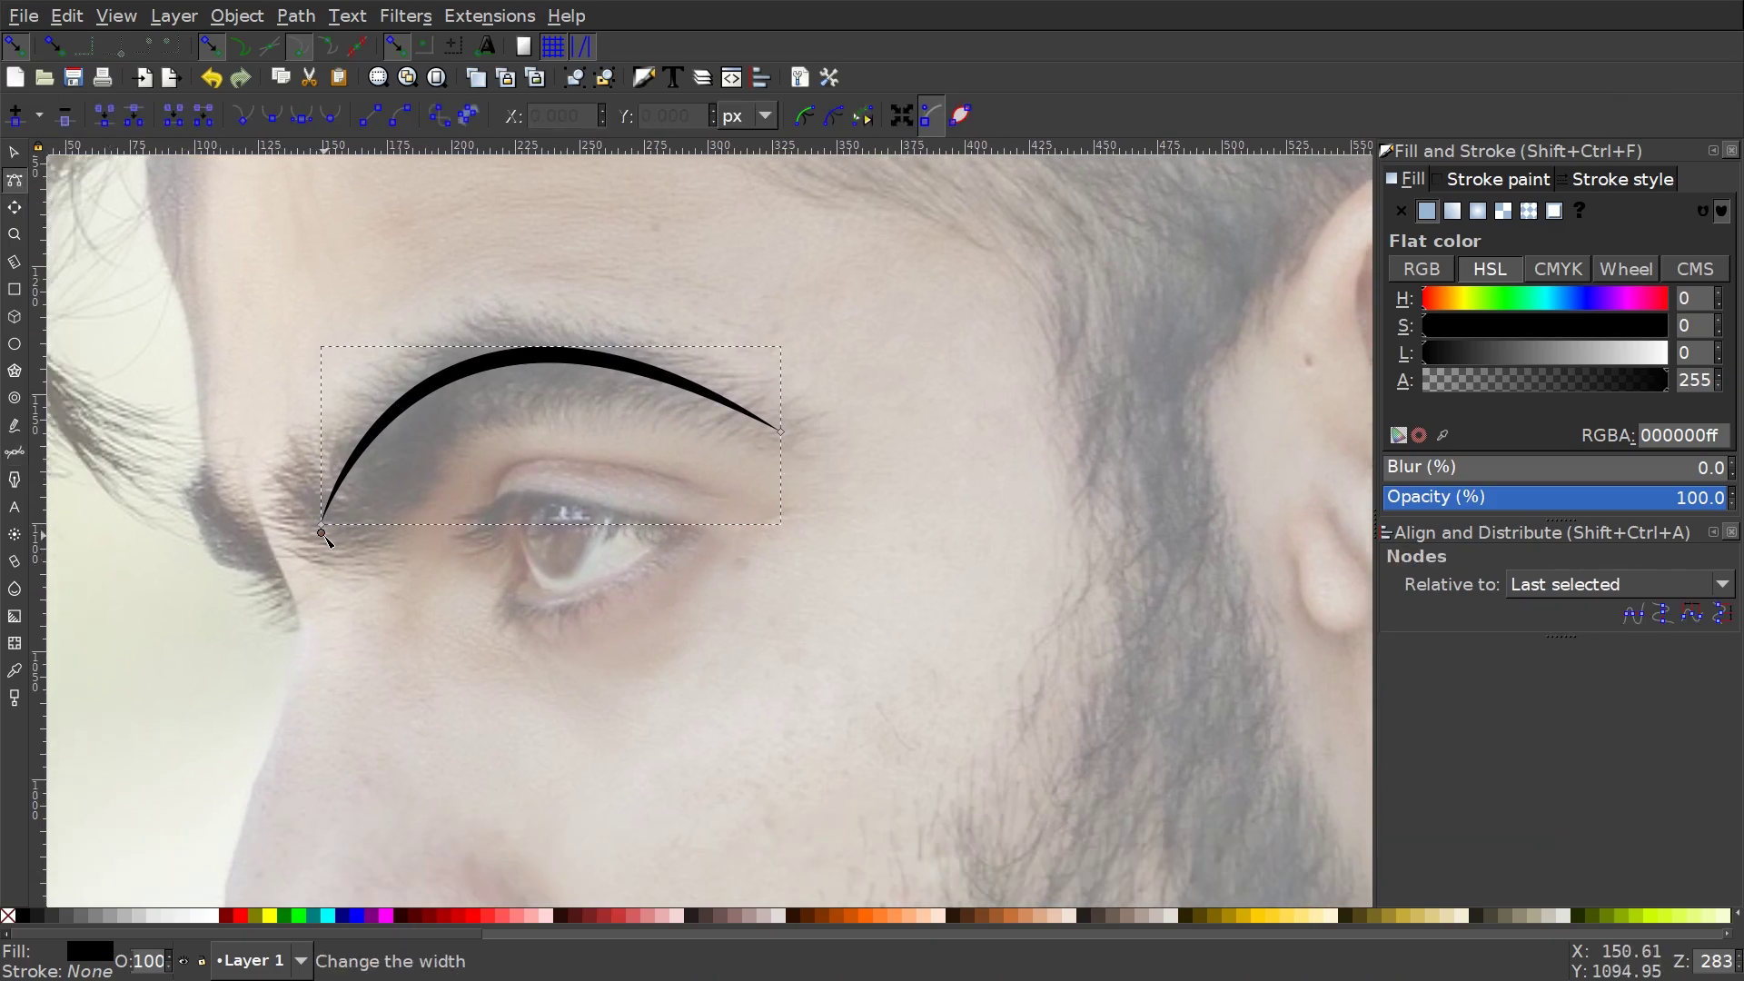
mouse_move(325, 536)
mouse_down()
mouse_move(335, 572)
mouse_move(346, 548)
mouse_up()
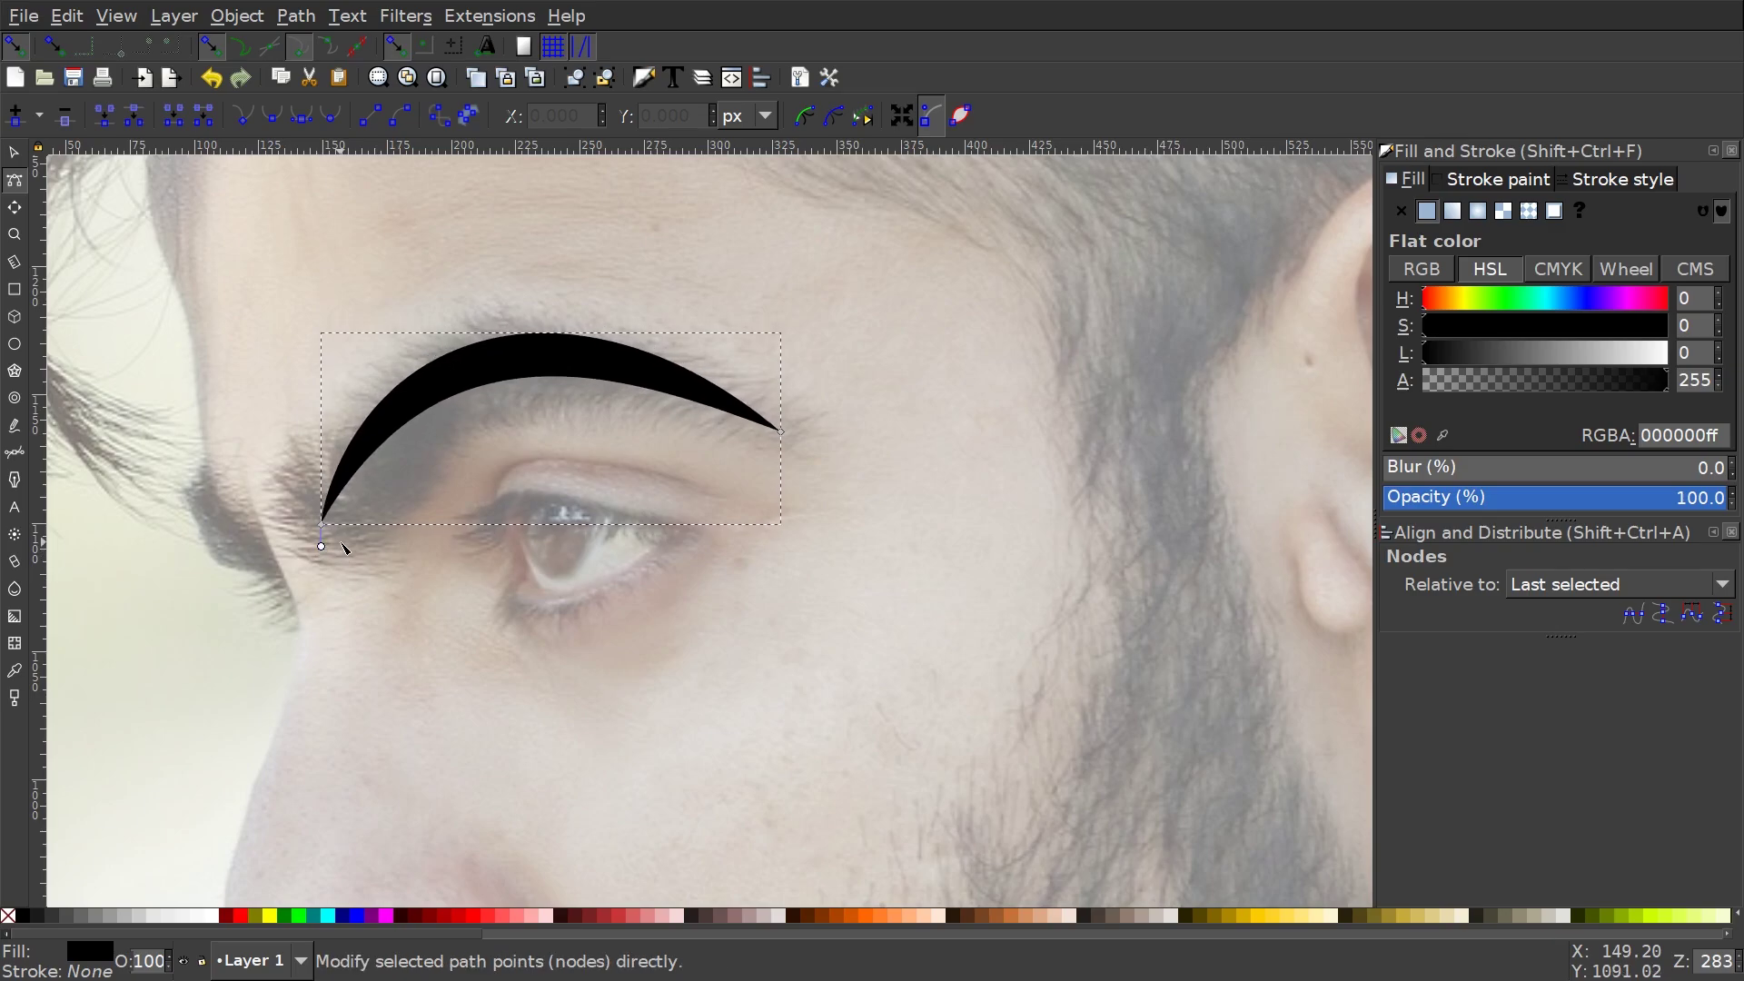
Try widening the eyebrow stroke much further into a heavy crescent with its width handle.
click(319, 546)
click(321, 523)
mouse_move(322, 547)
mouse_down()
mouse_move(340, 556)
mouse_move(328, 584)
mouse_move(320, 553)
mouse_move(323, 576)
mouse_up()
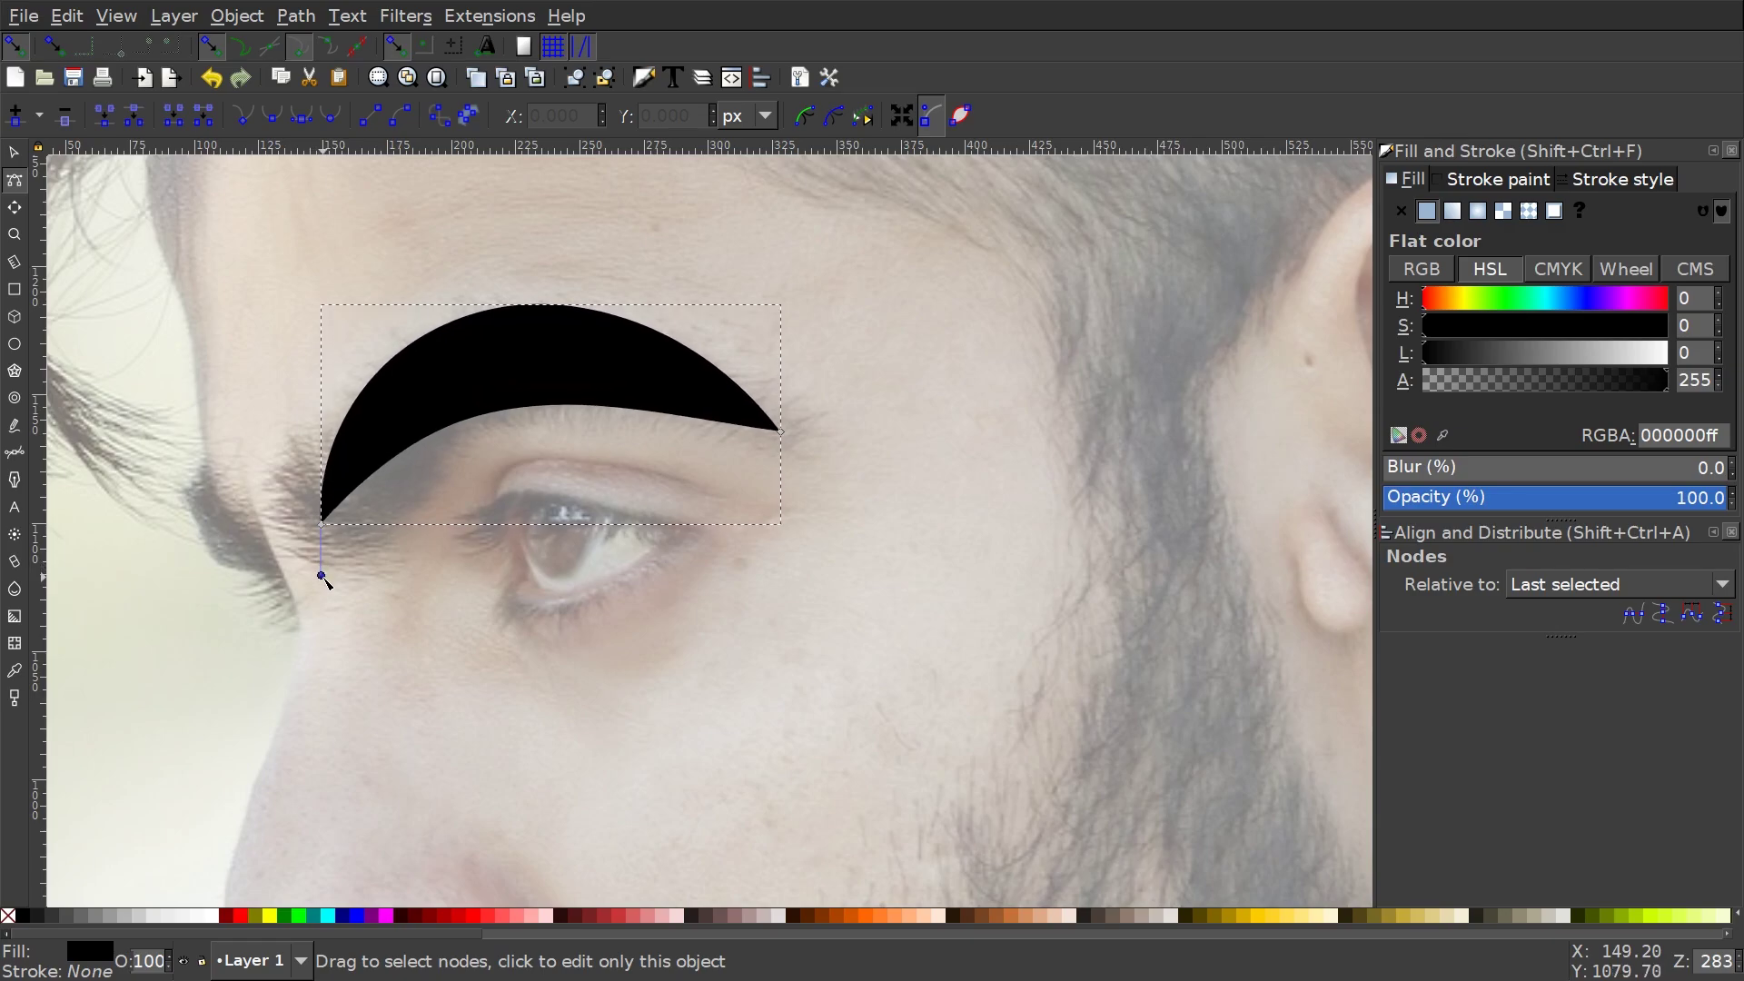
Reduce the eyebrow stroke's width to a moderately thick arch with its width handle.
drag(683, 516, 647, 699)
scroll(953, 521, down, 3)
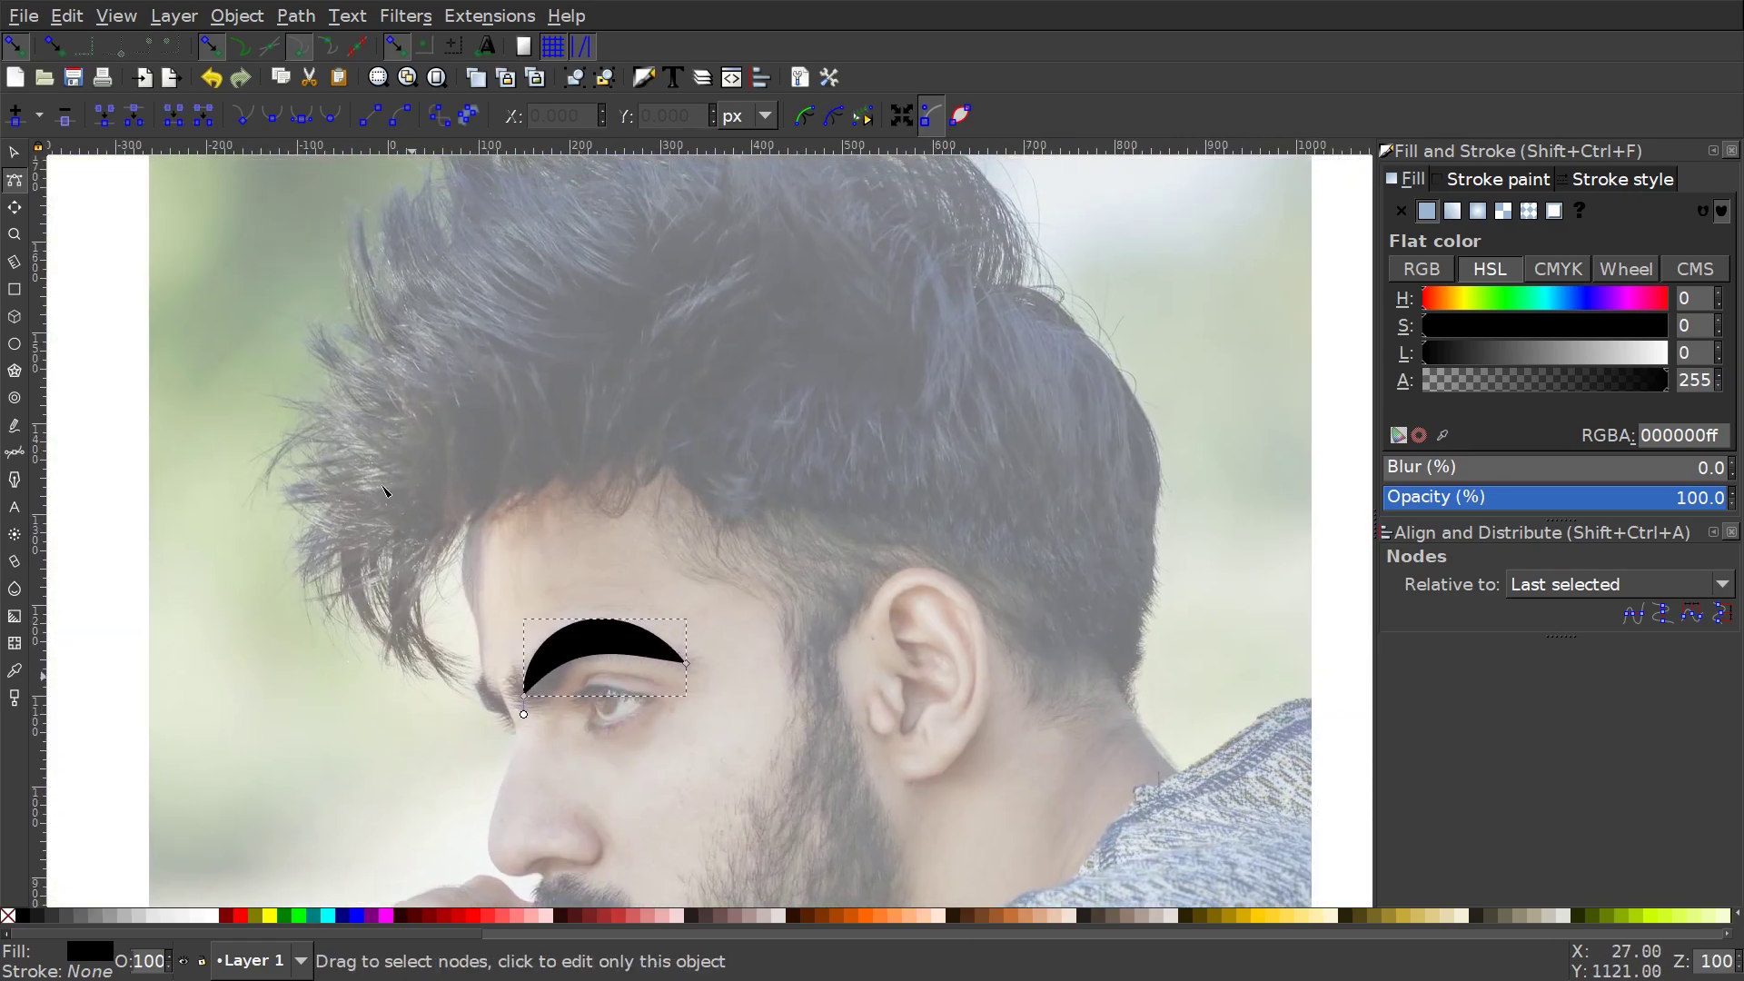
scroll(495, 459, up, 5)
scroll(801, 297, down, 12)
scroll(790, 564, up, 4)
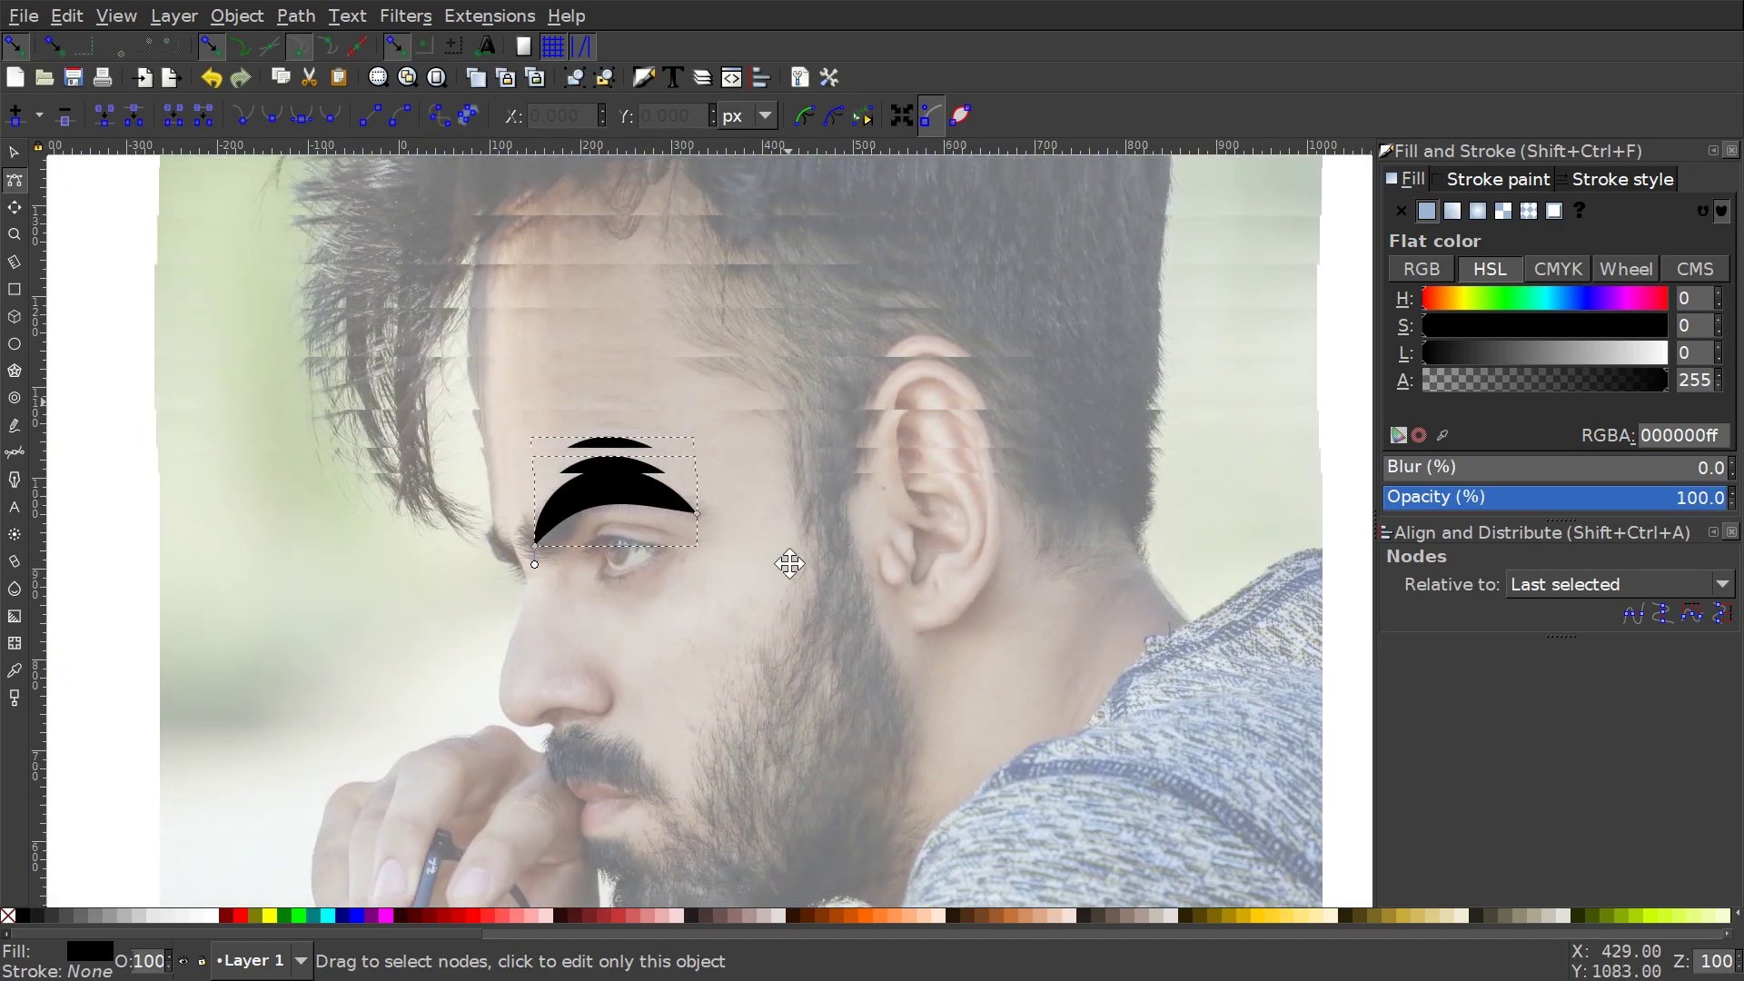
scroll(566, 741, up, 1)
drag(547, 627, 575, 491)
scroll(575, 499, up, 2)
mouse_move(608, 385)
mouse_down()
mouse_move(616, 599)
mouse_move(568, 552)
mouse_up()
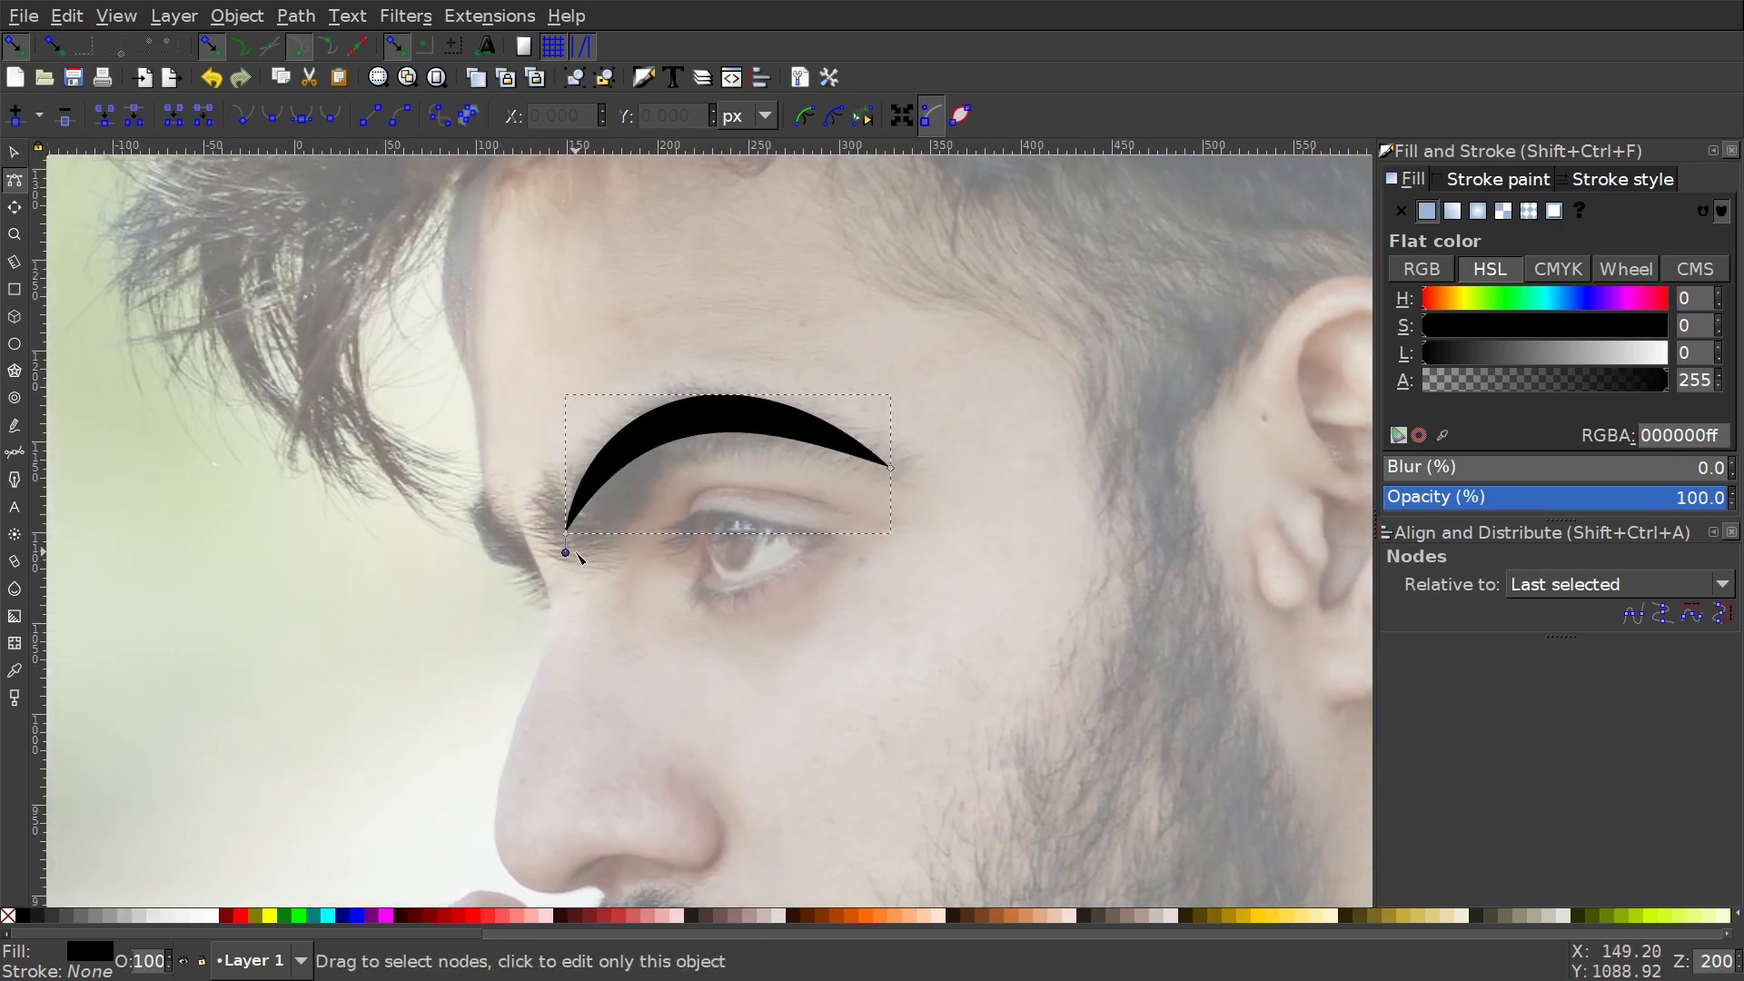
Draw a curved tapered Bezier stroke along the nose profile, from the bridge around the tip to its underside.
scroll(633, 618, down, 1)
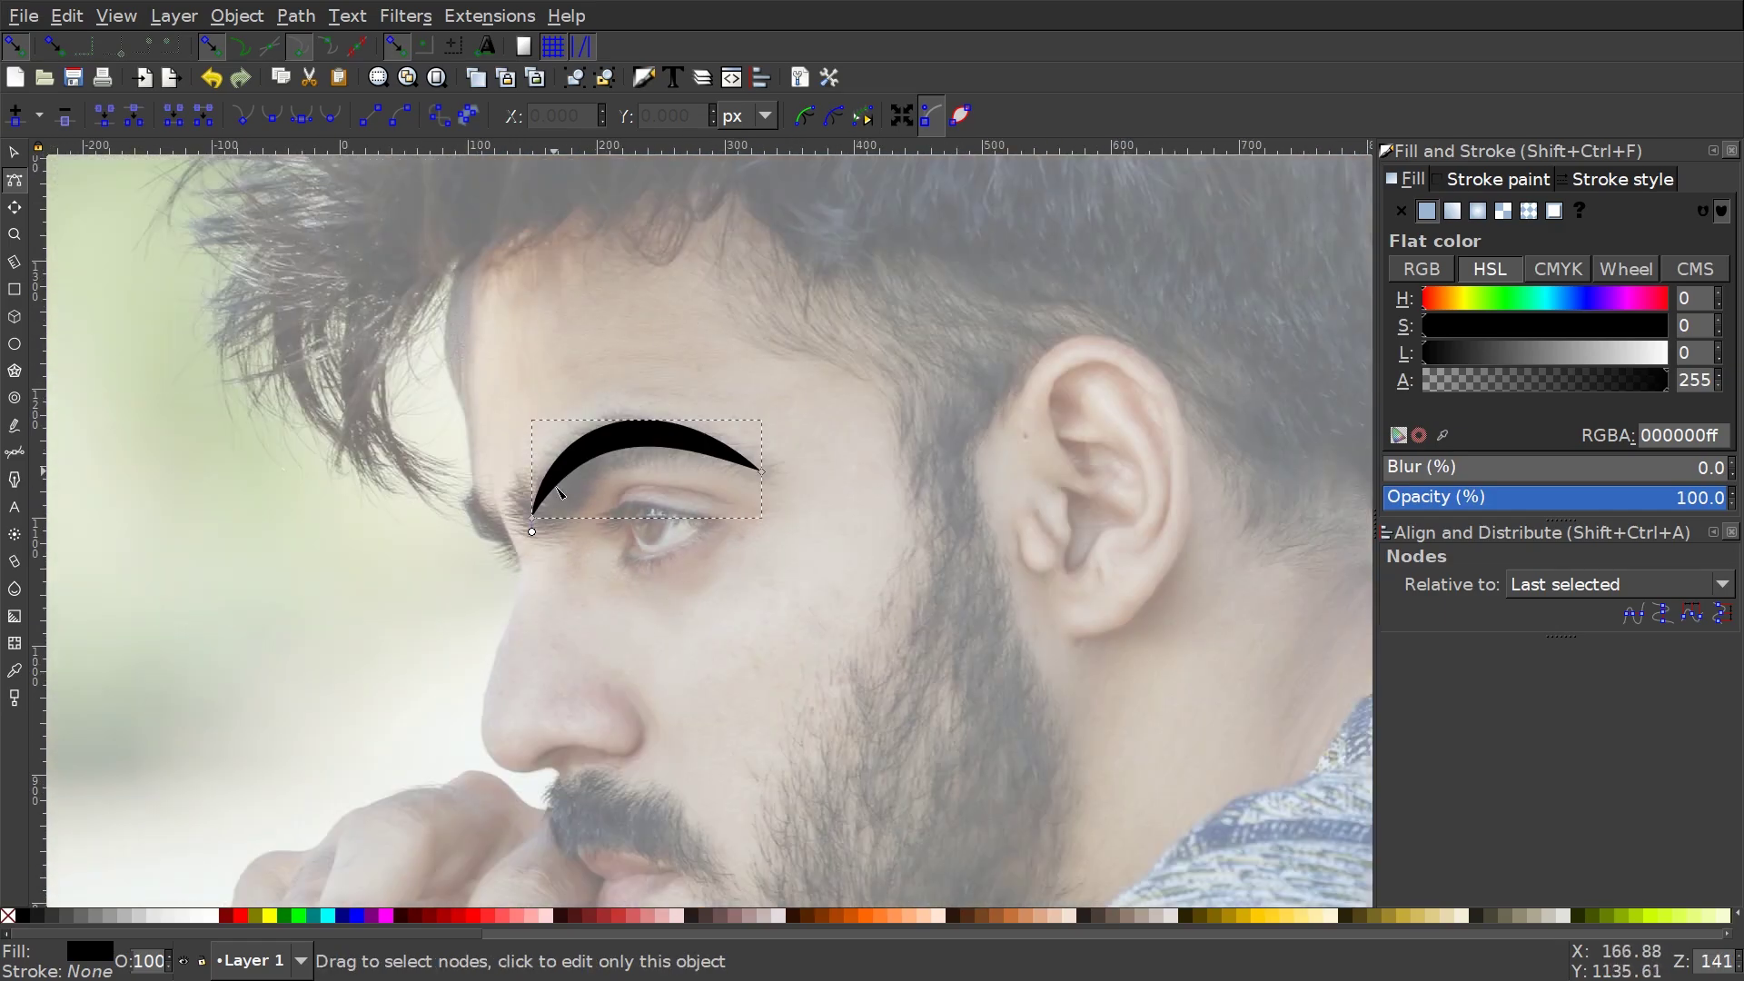
scroll(673, 681, up, 2)
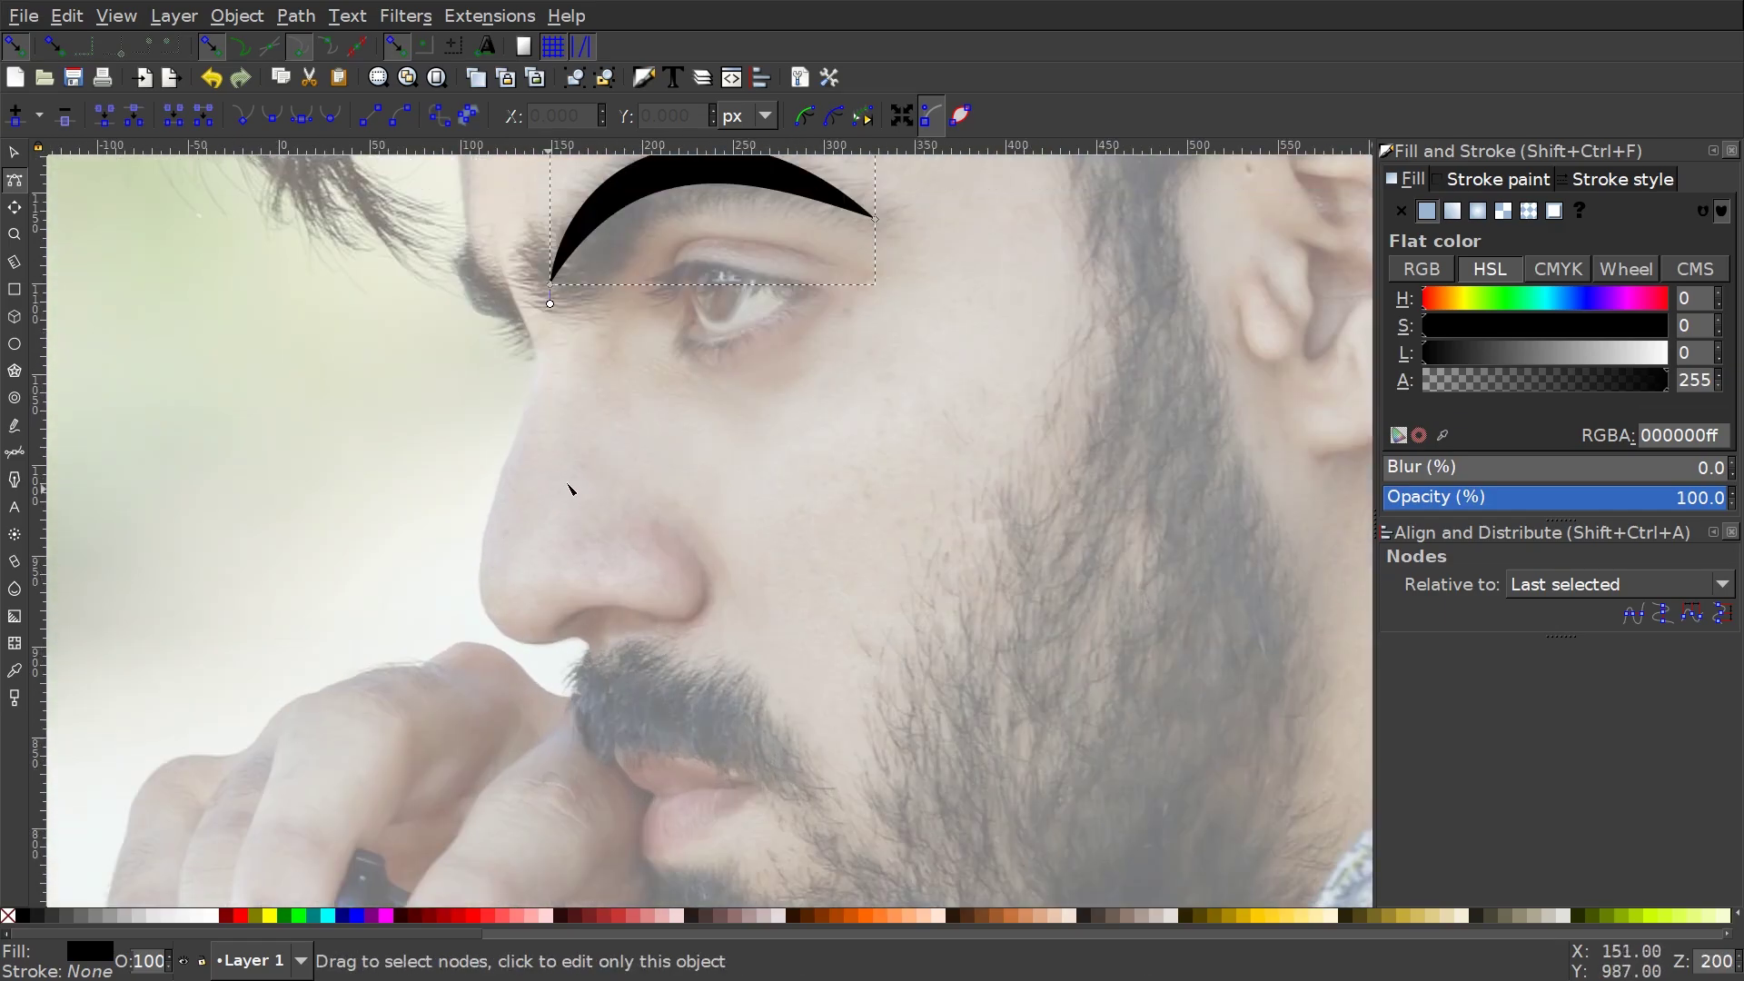
scroll(518, 490, up, 2)
click(15, 451)
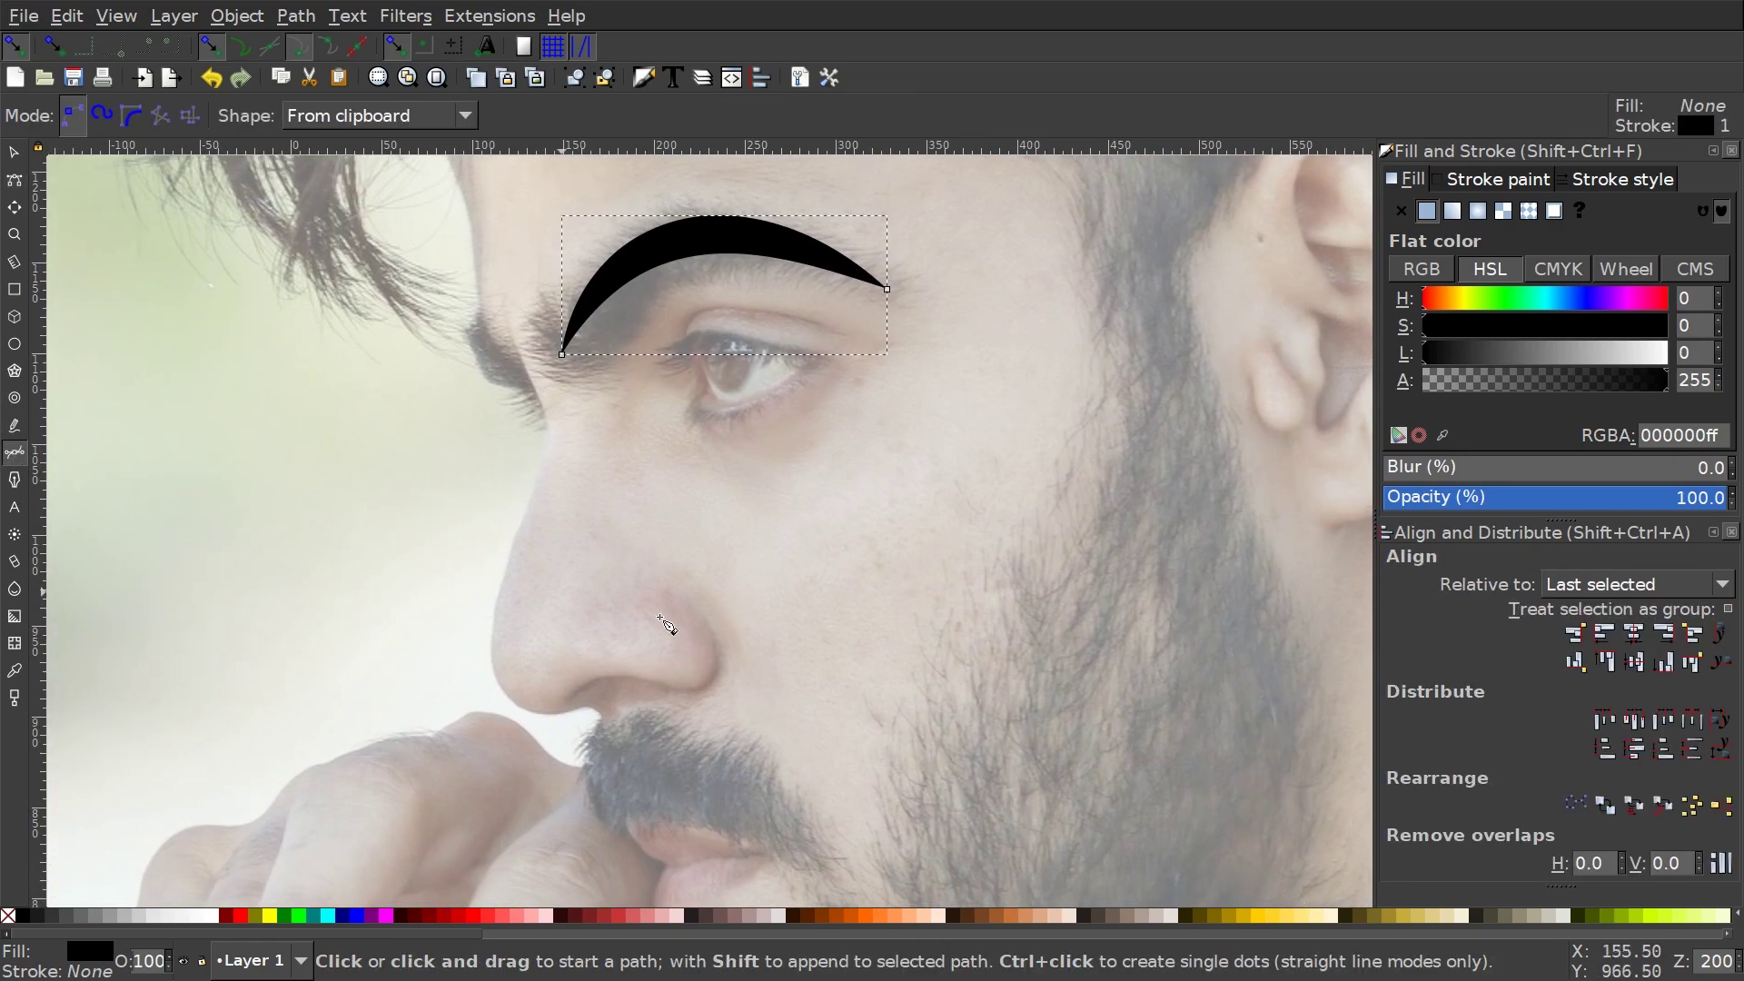
scroll(614, 502, down, 2)
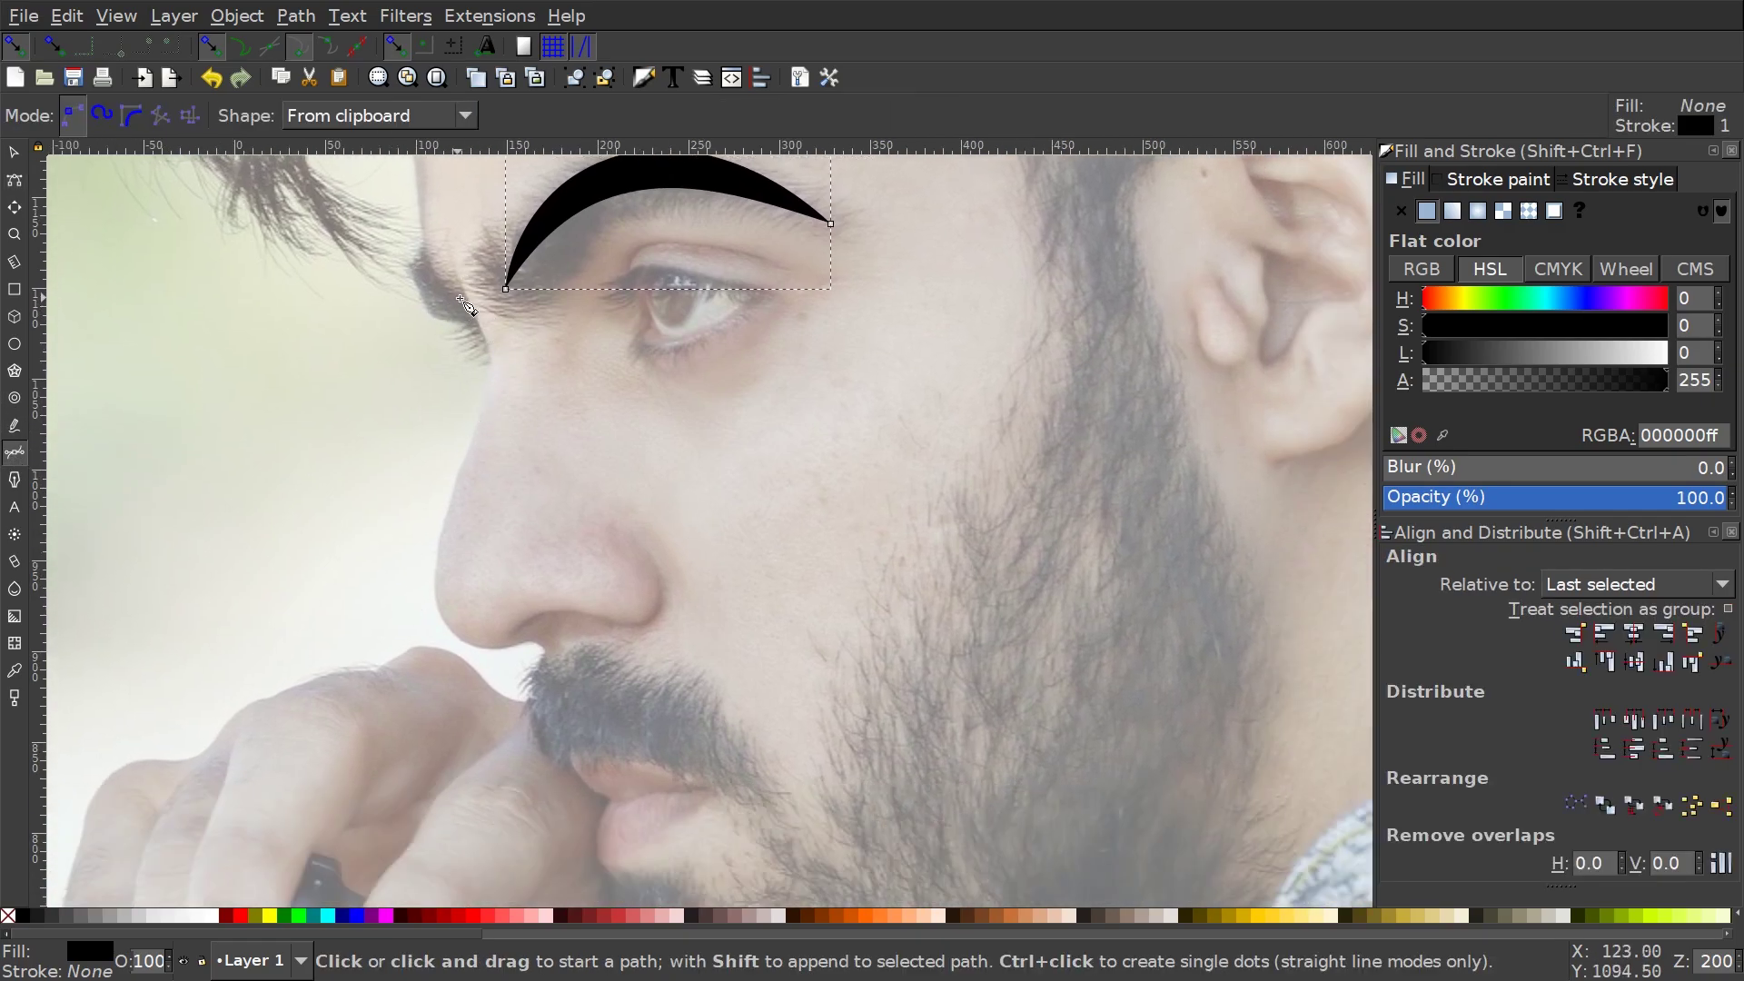
click(494, 361)
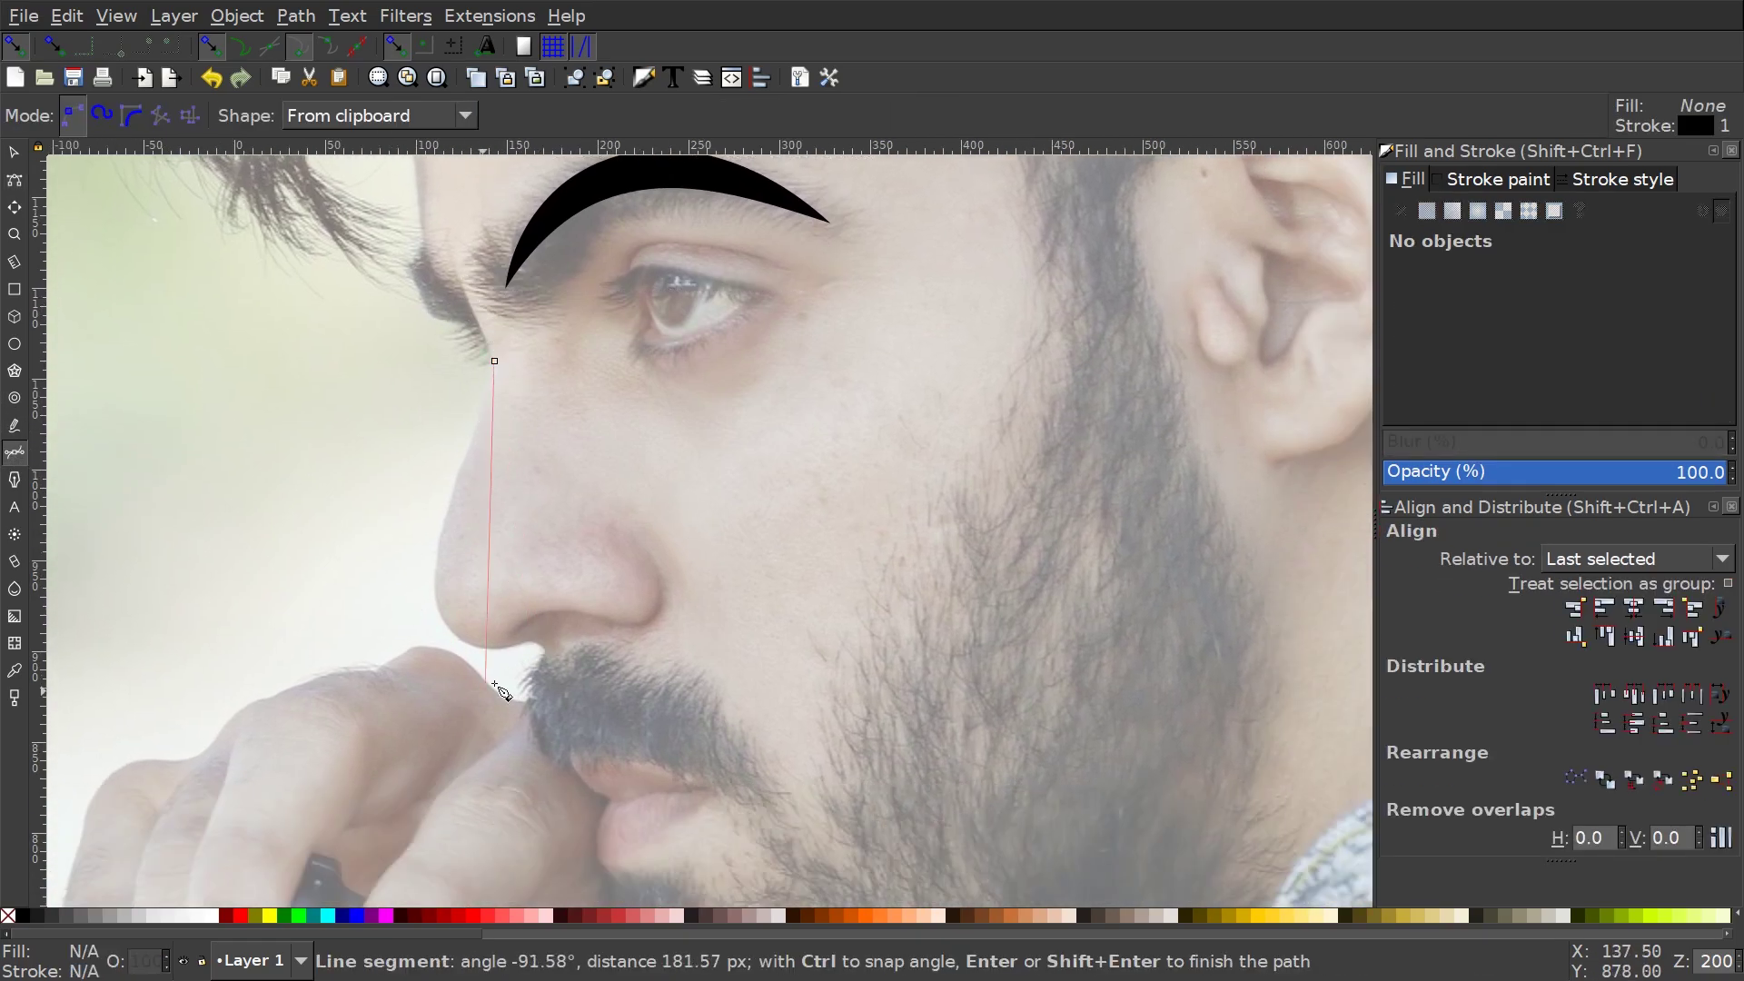
drag(526, 646, 749, 550)
key(Return)
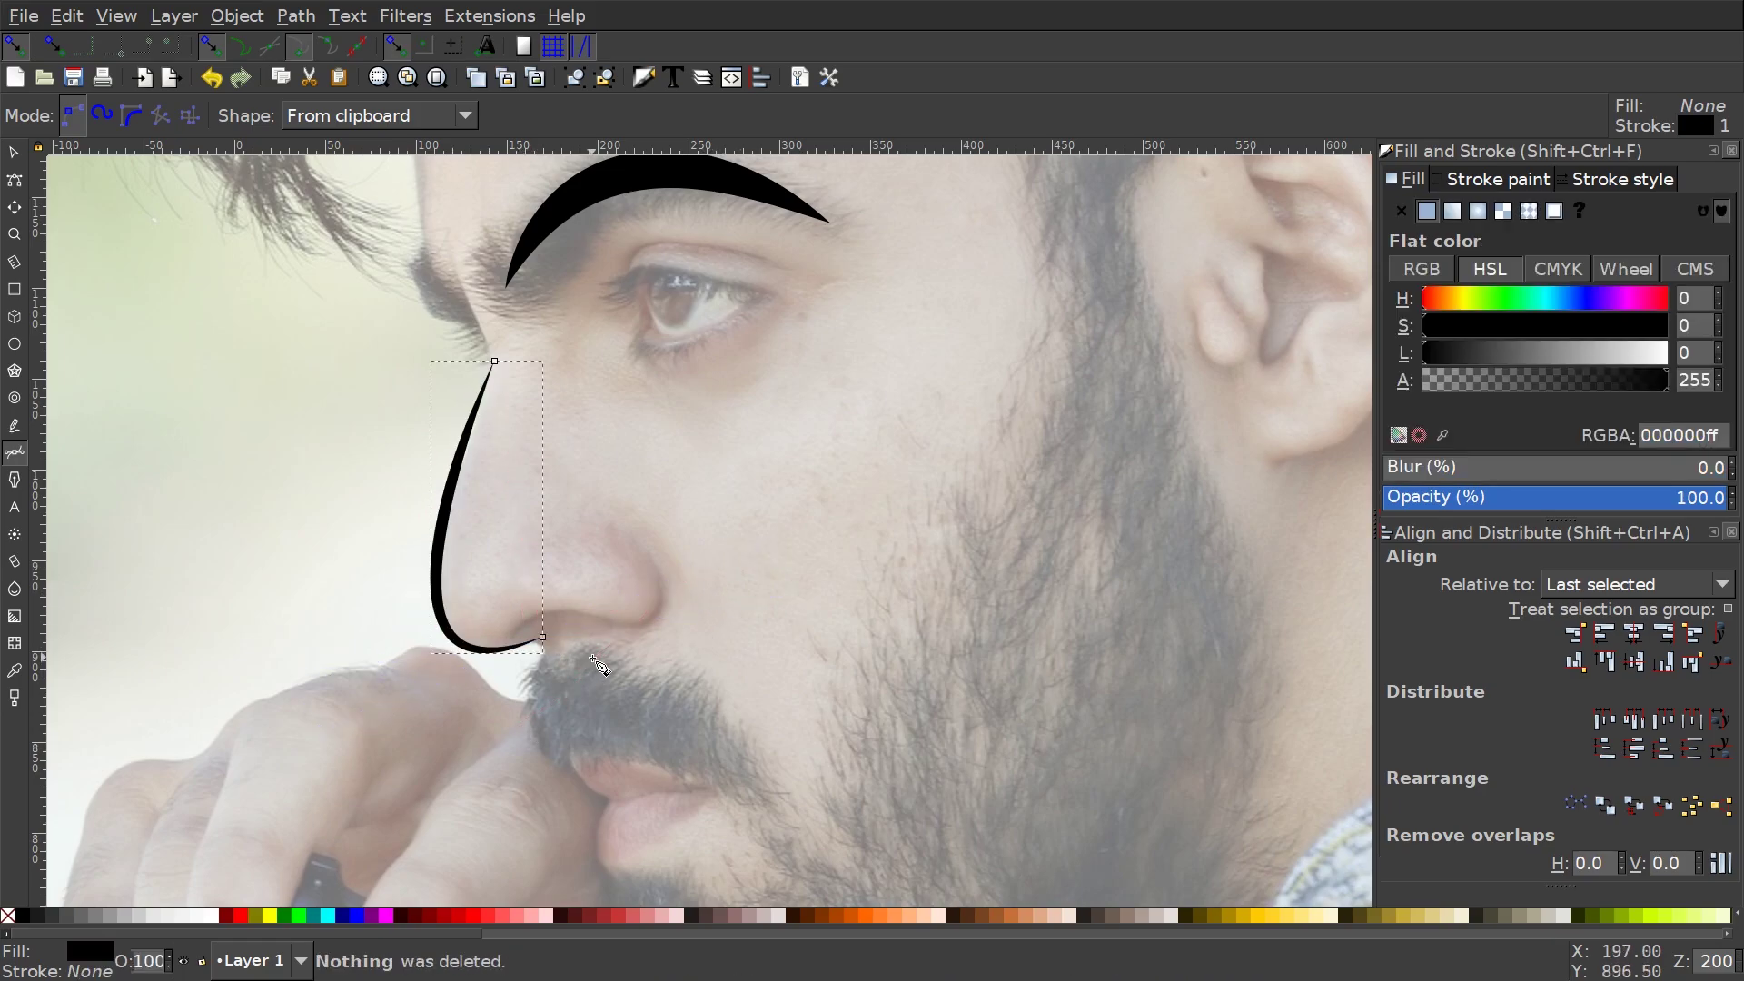
Thicken the nose profile stroke using the width handle at the bridge of the nose.
drag(465, 615, 665, 593)
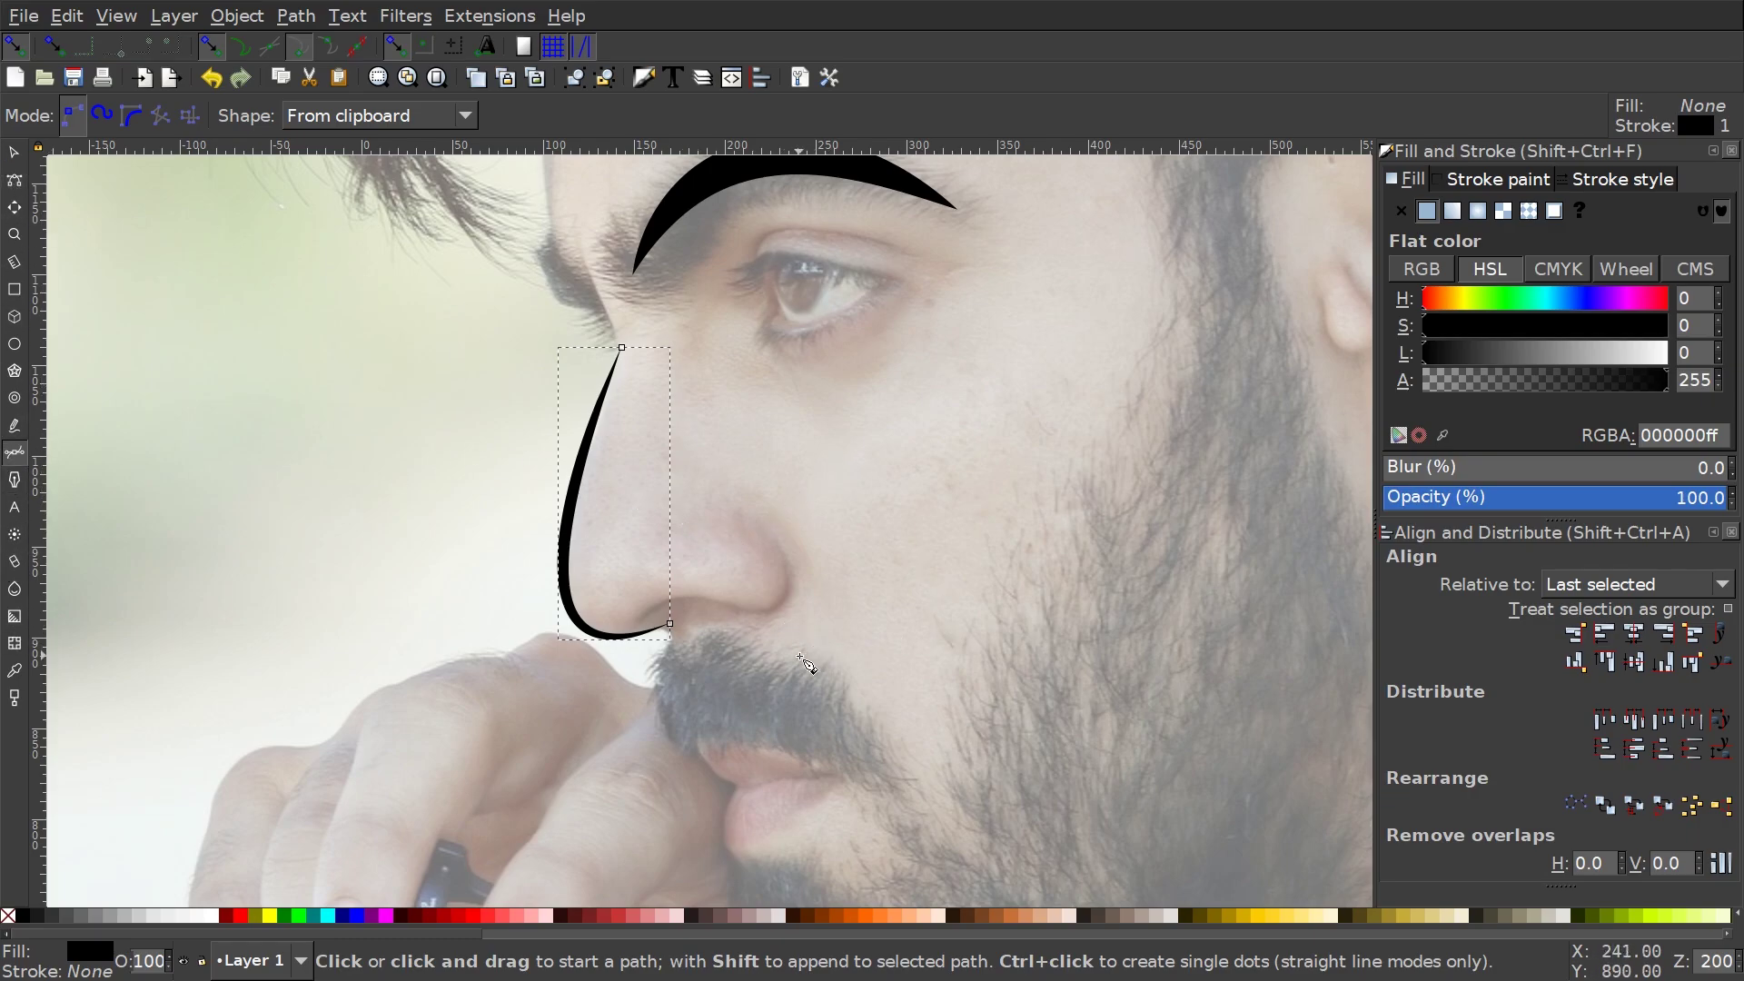
key(n)
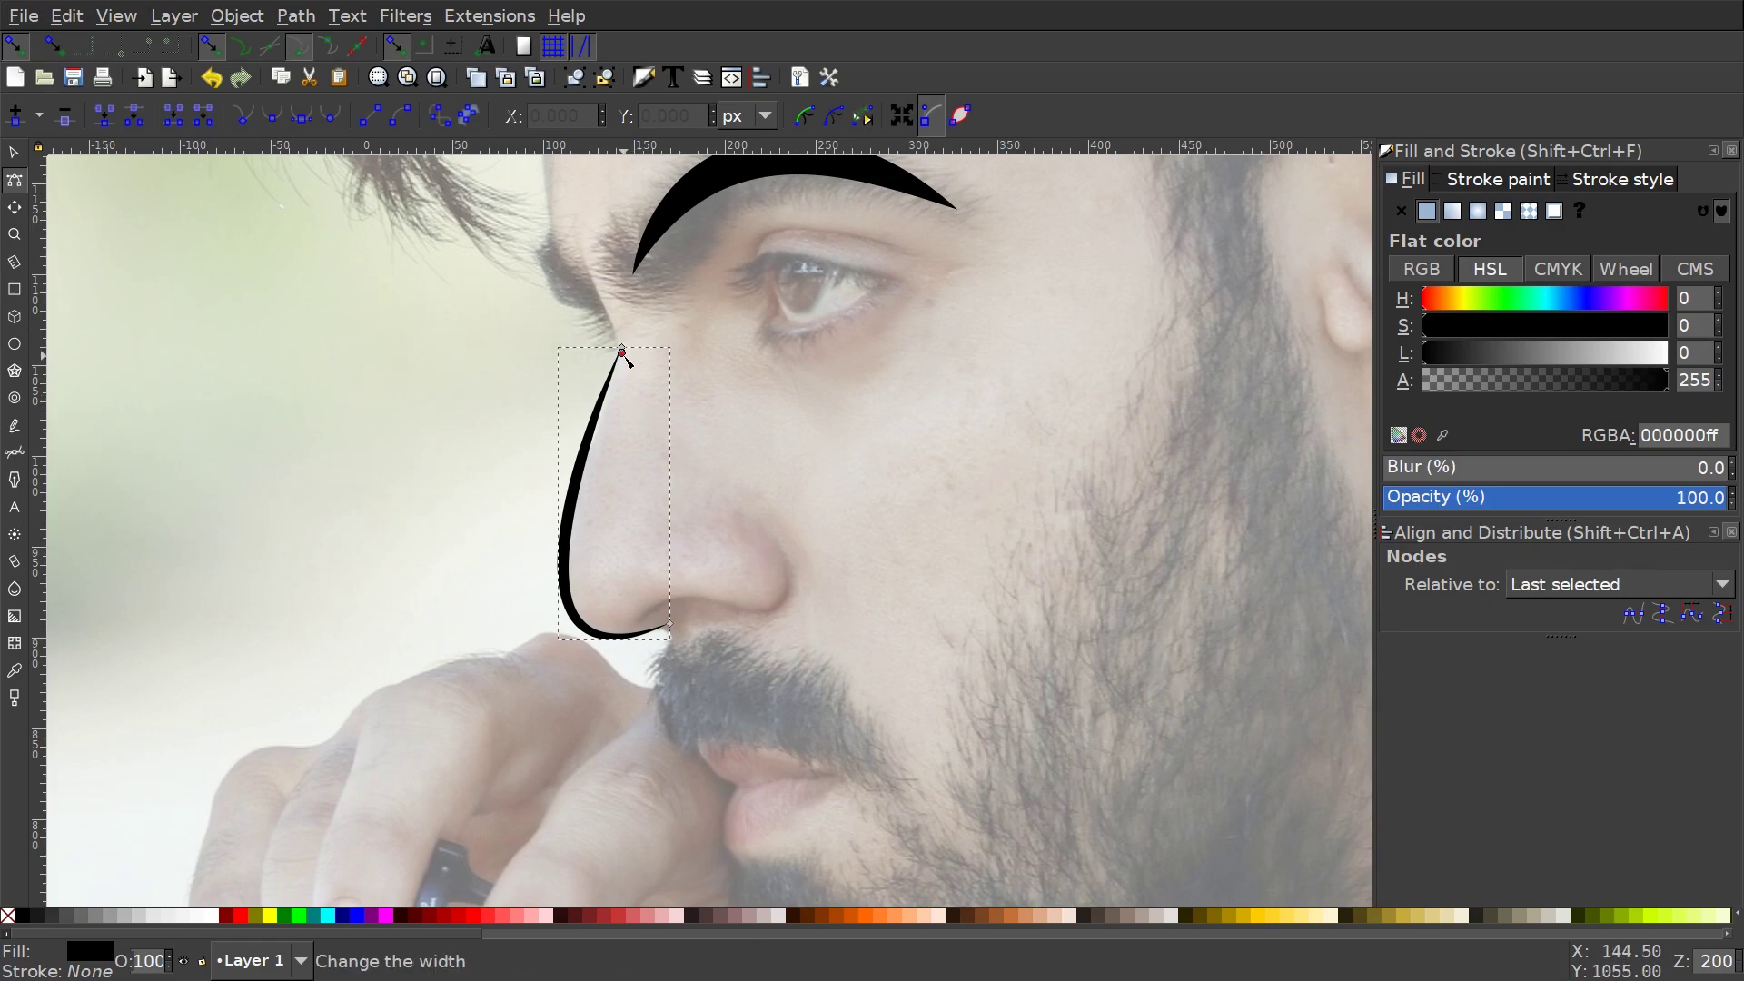
drag(623, 354, 636, 365)
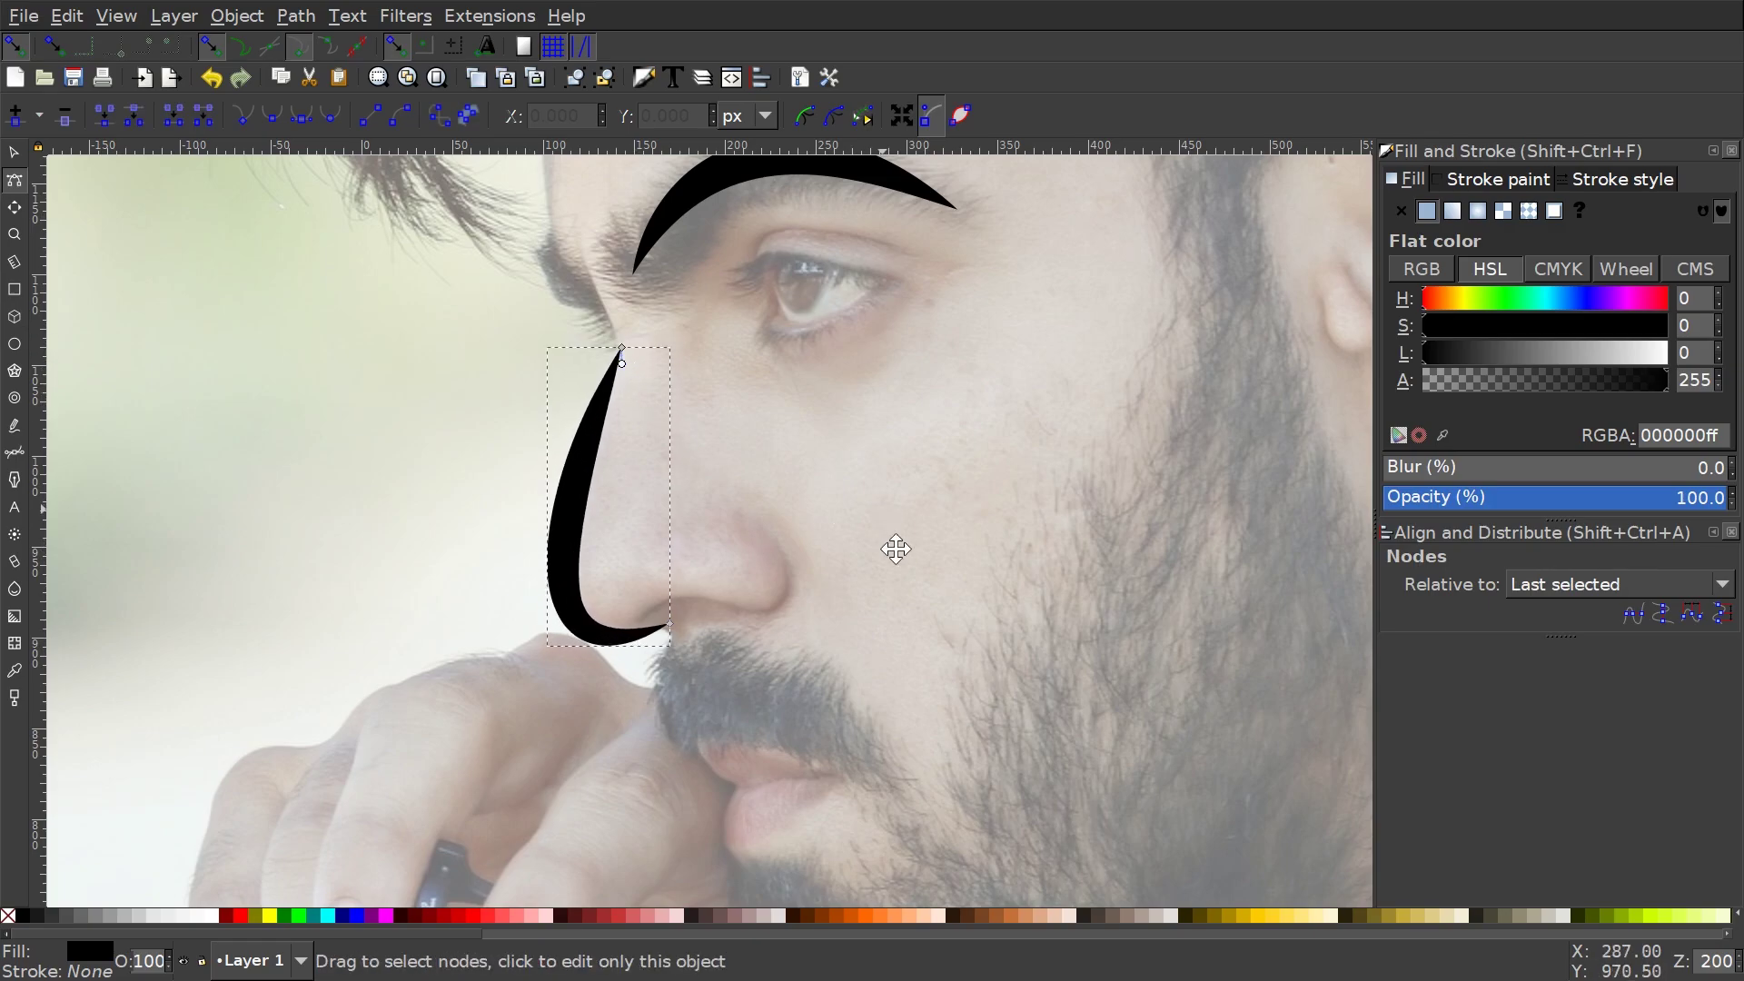
Draw a tapered Bezier stroke from under the nose tip around the nostril to the top of the nostril wing.
drag(889, 530, 909, 575)
key(b)
scroll(745, 531, down, 3)
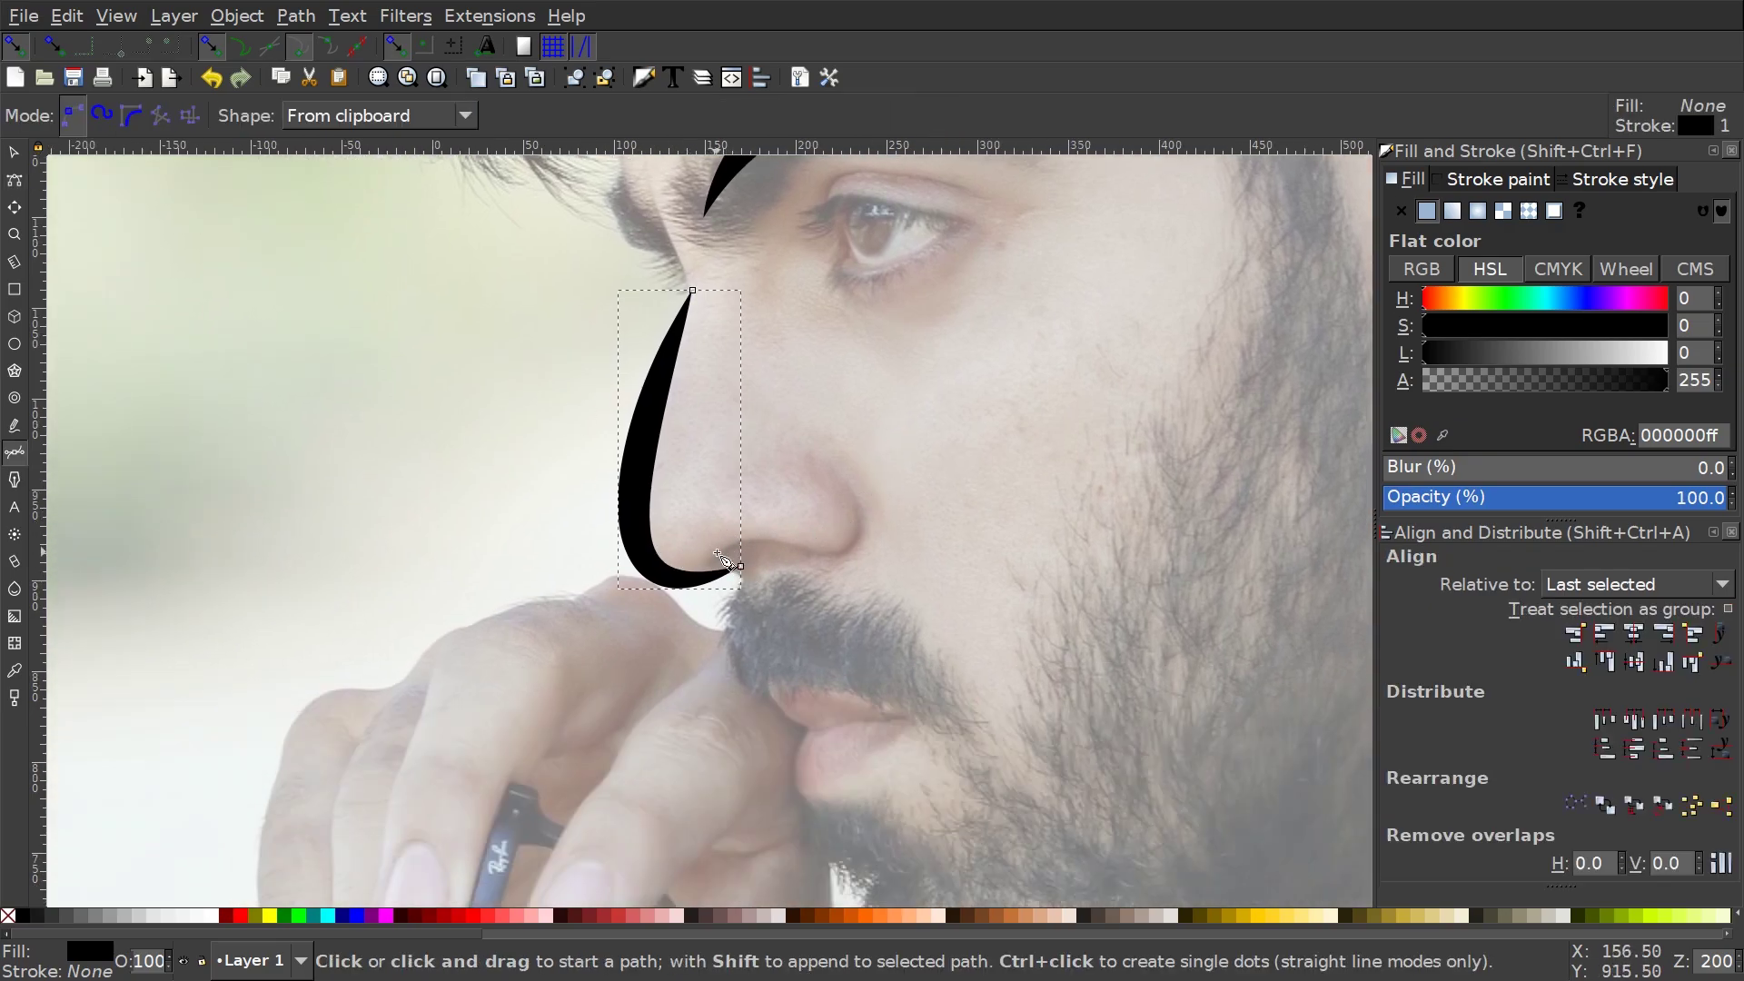
click(711, 550)
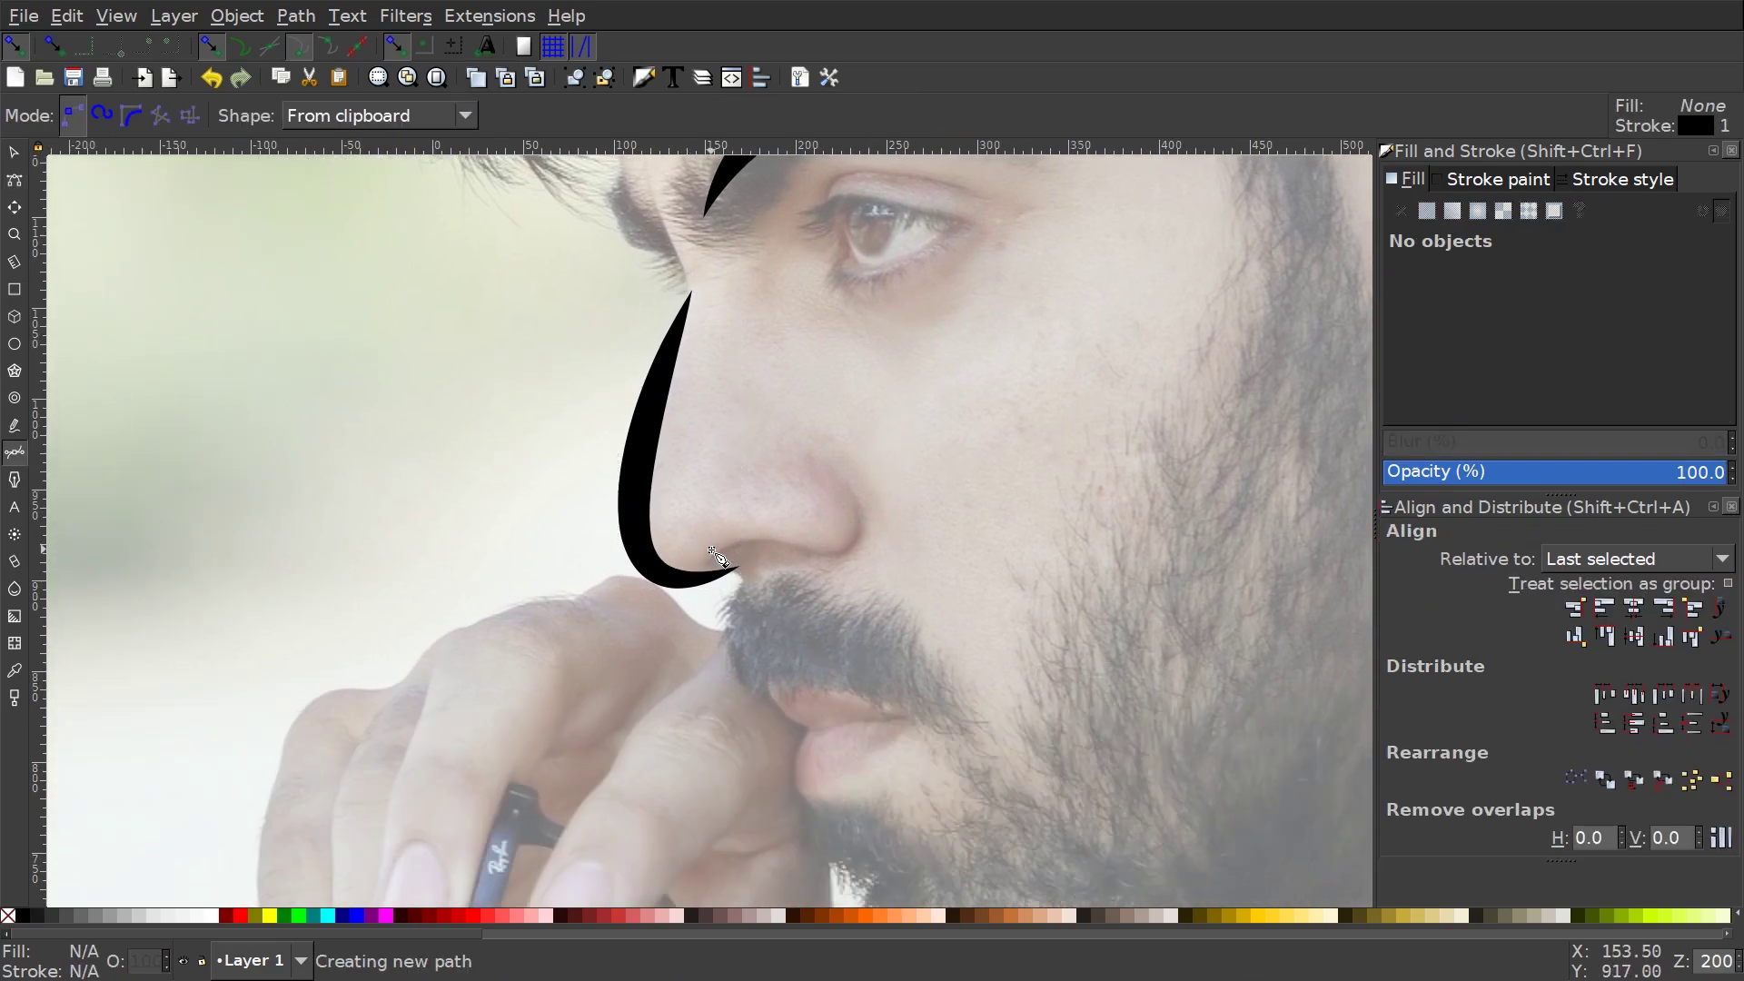
drag(857, 538, 928, 450)
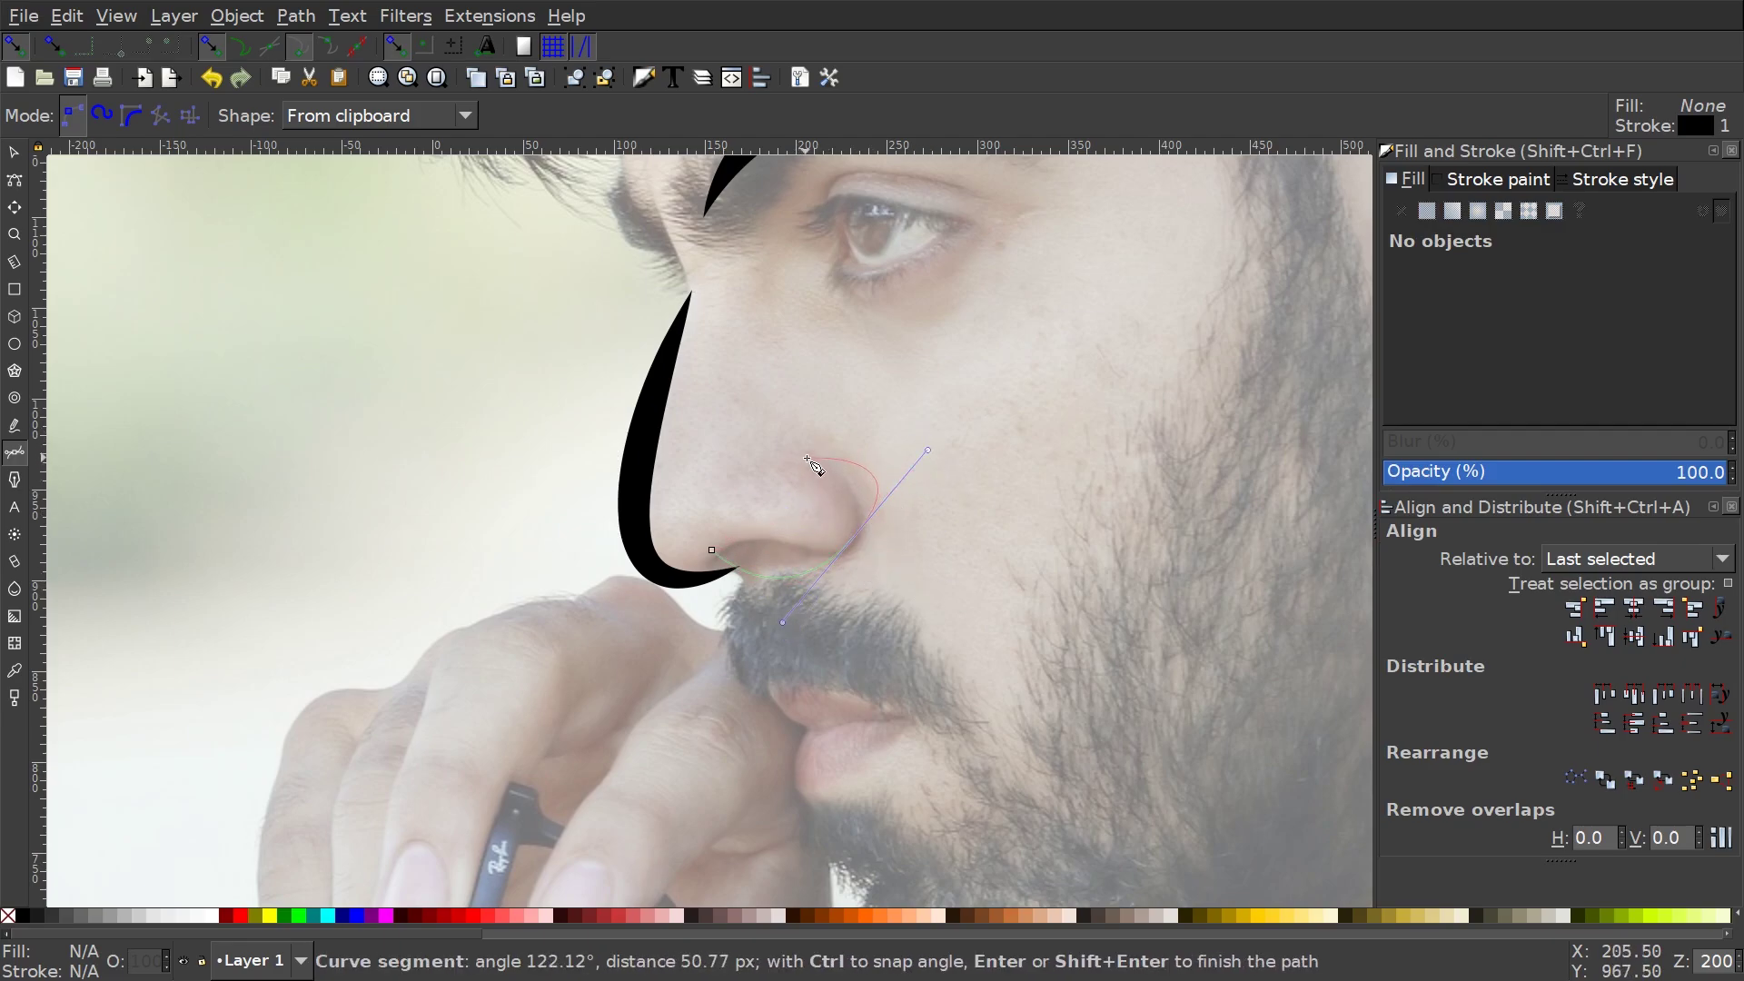
double_click(815, 460)
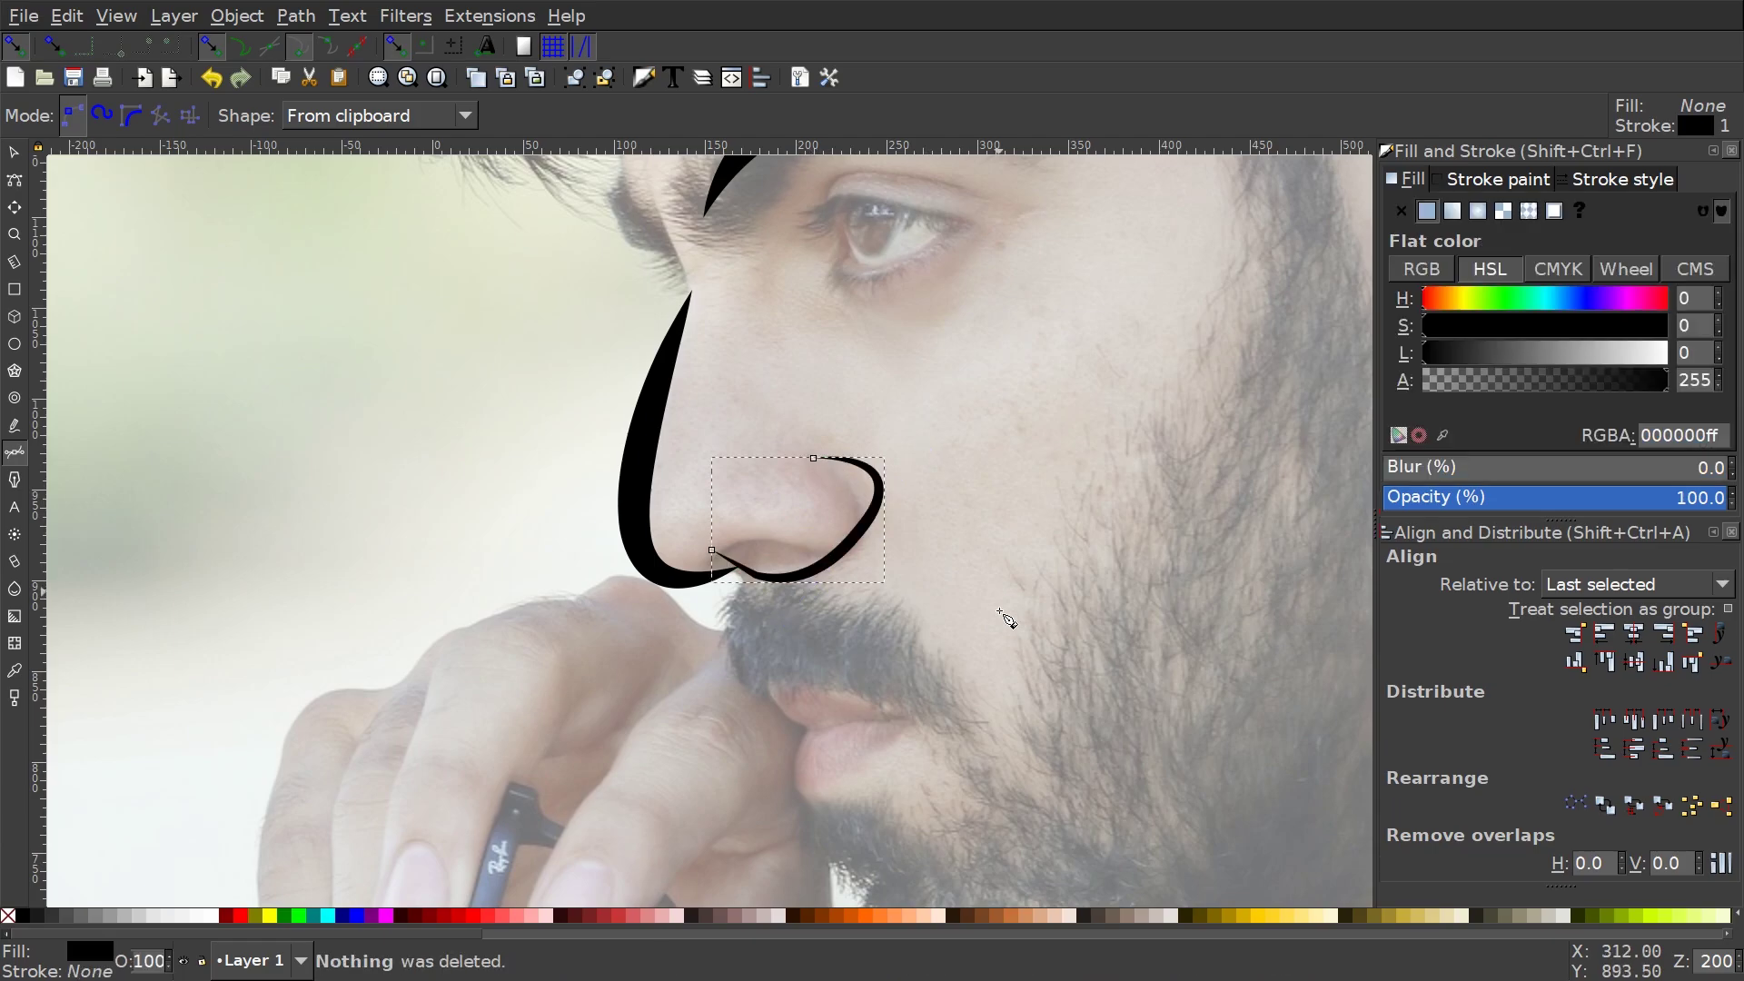
Reshape the nostril stroke with the Node tool so its lower curve follows the underside of the nose, and select its starting node.
drag(934, 606, 912, 617)
drag(689, 519, 771, 473)
key(n)
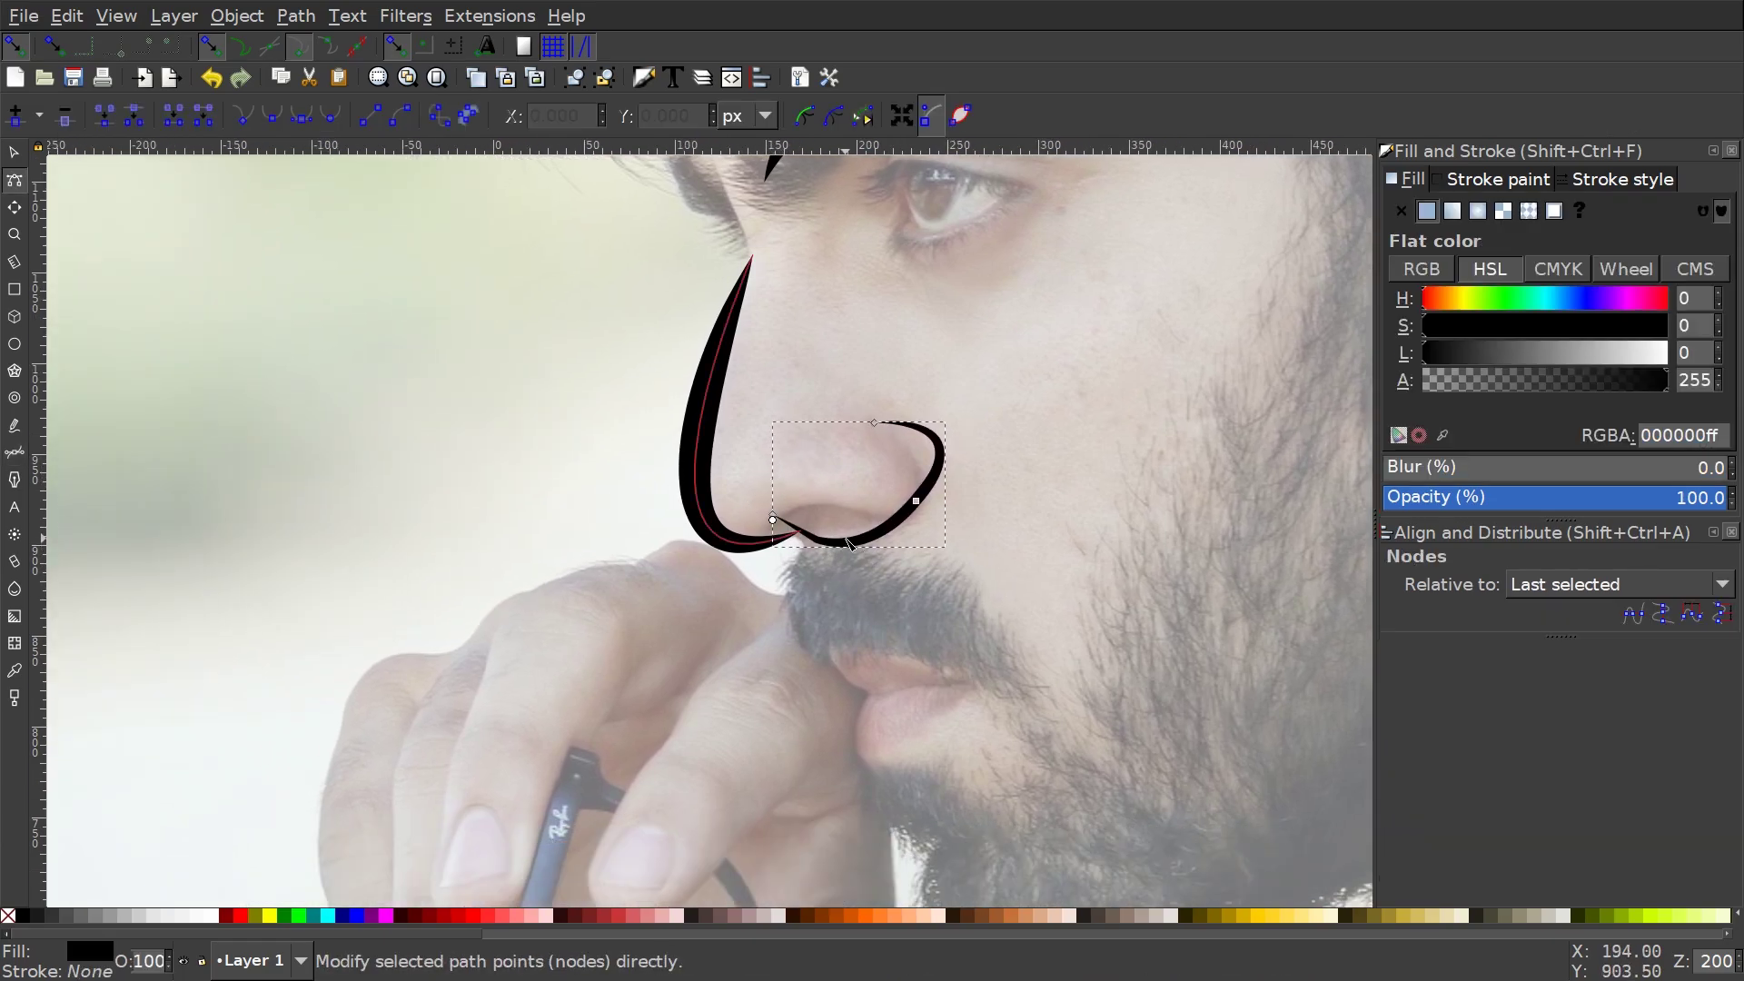
mouse_move(848, 549)
mouse_down()
mouse_move(857, 506)
mouse_move(801, 490)
mouse_move(833, 488)
mouse_move(872, 549)
mouse_up()
click(775, 516)
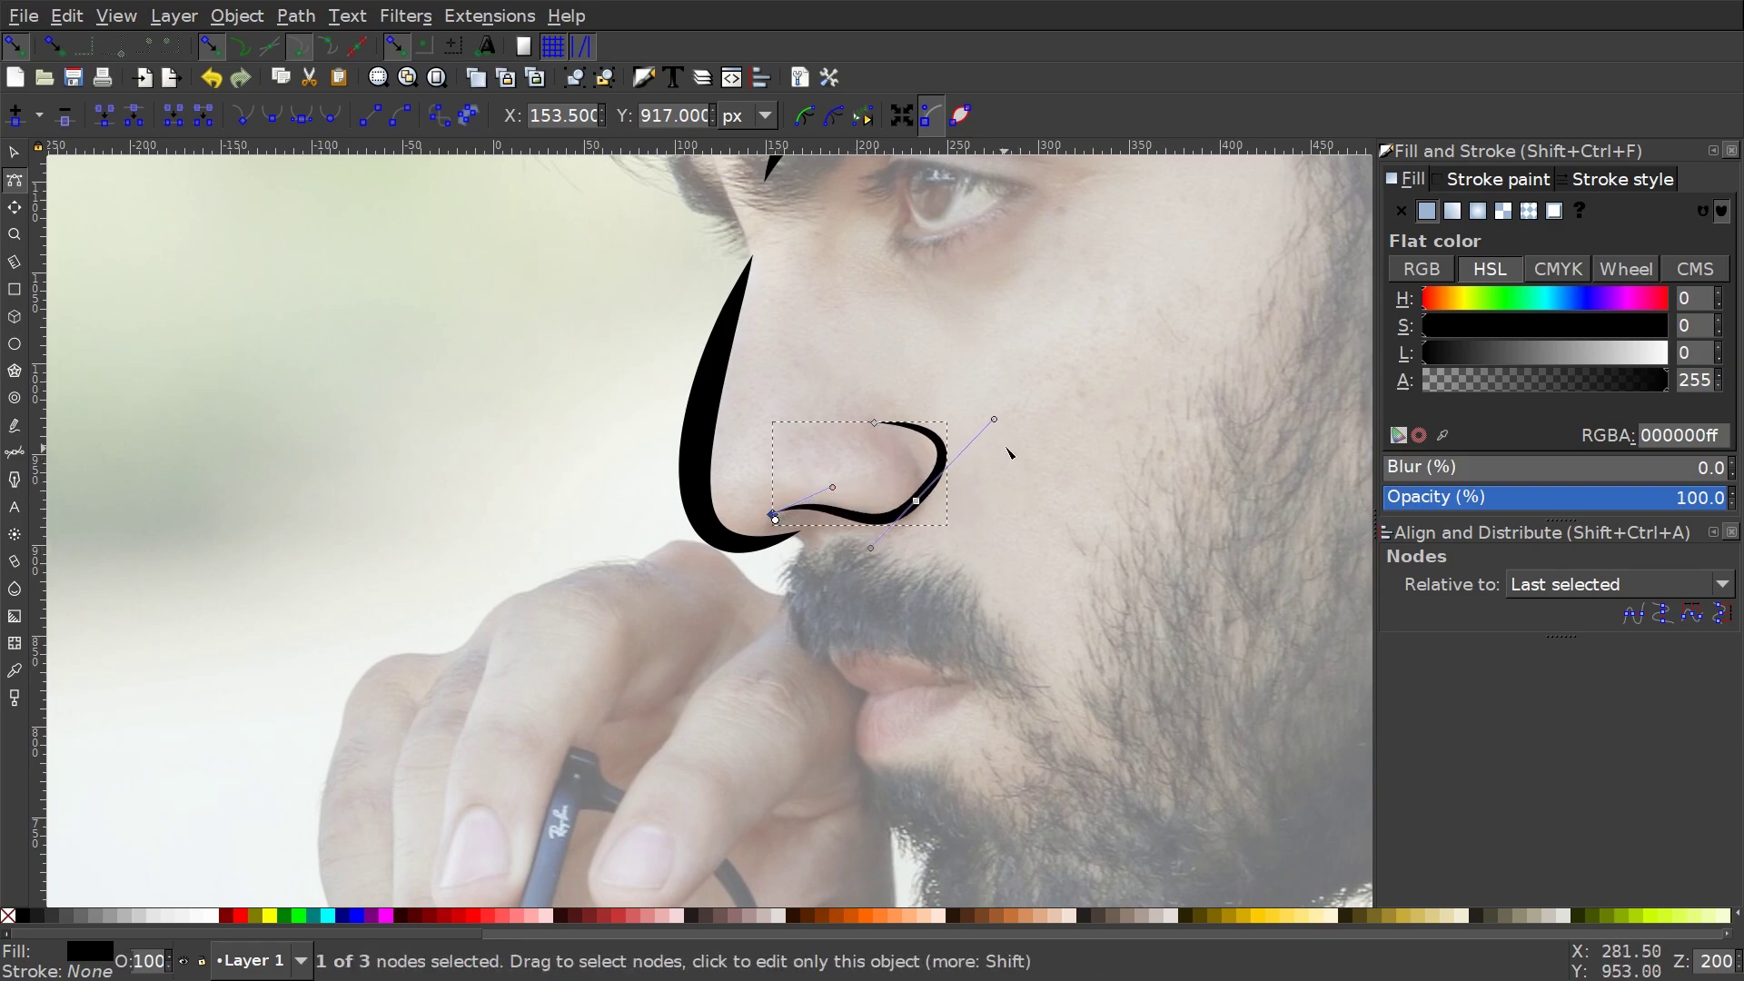
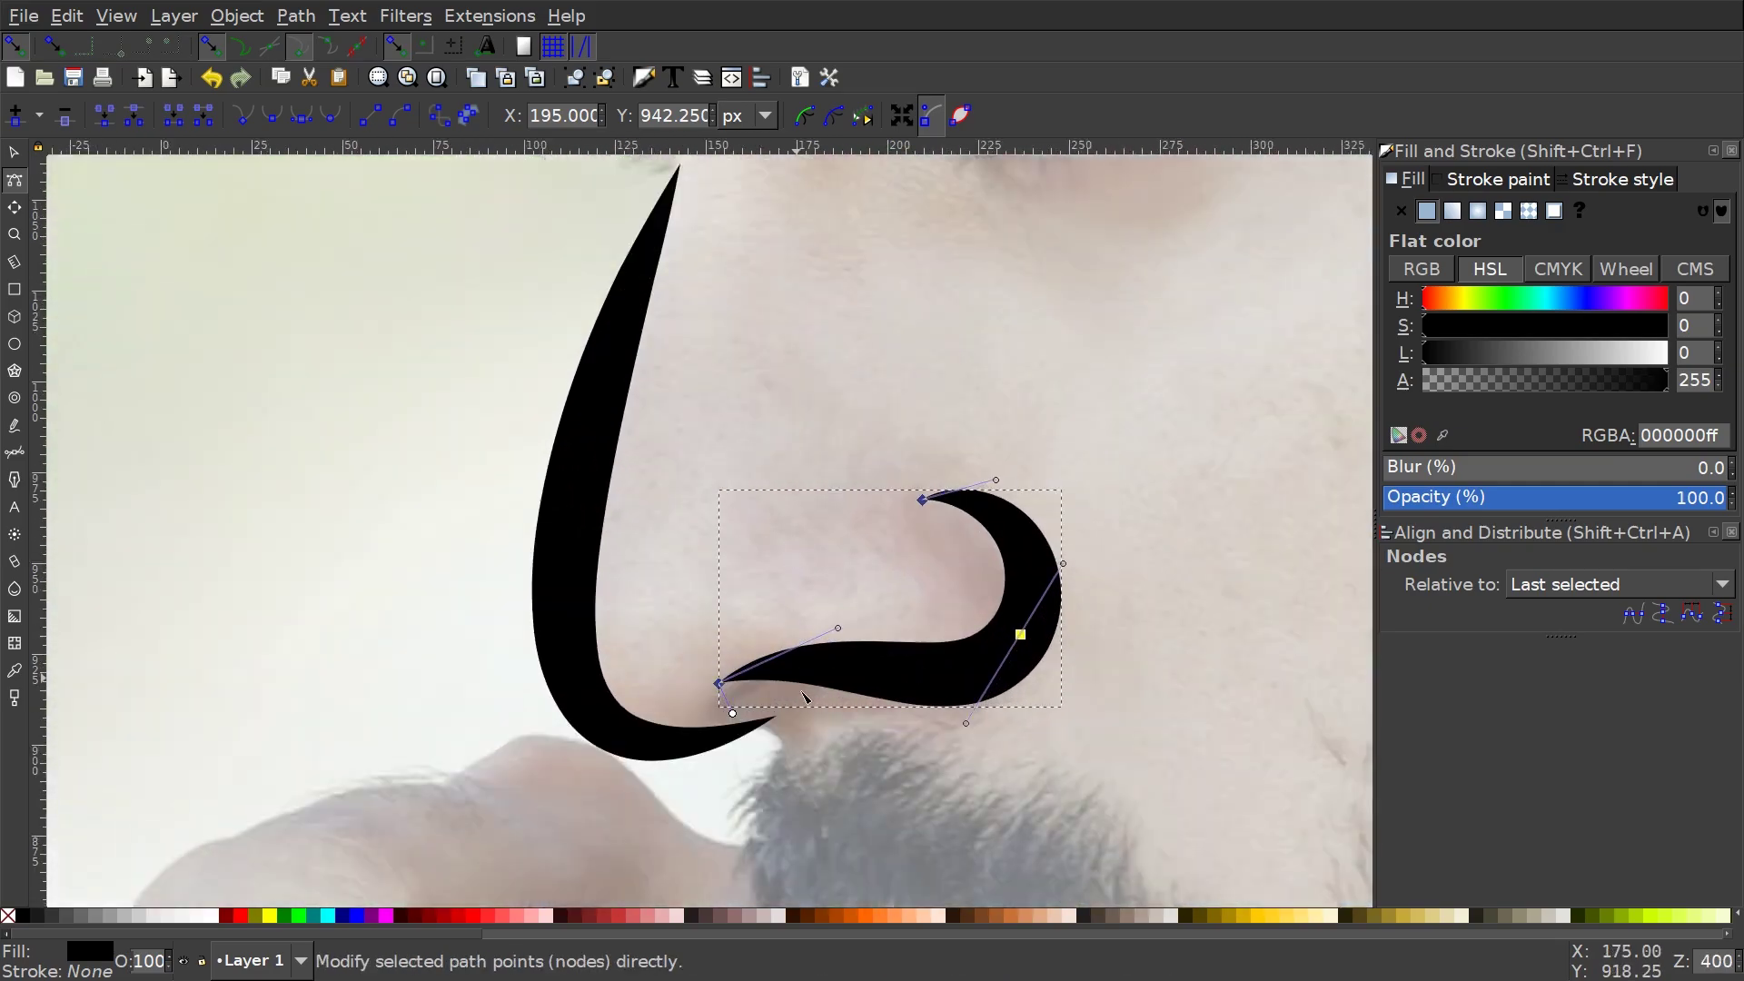
Thin the nostril stroke slightly using its width handle near the starting node.
drag(735, 715, 734, 712)
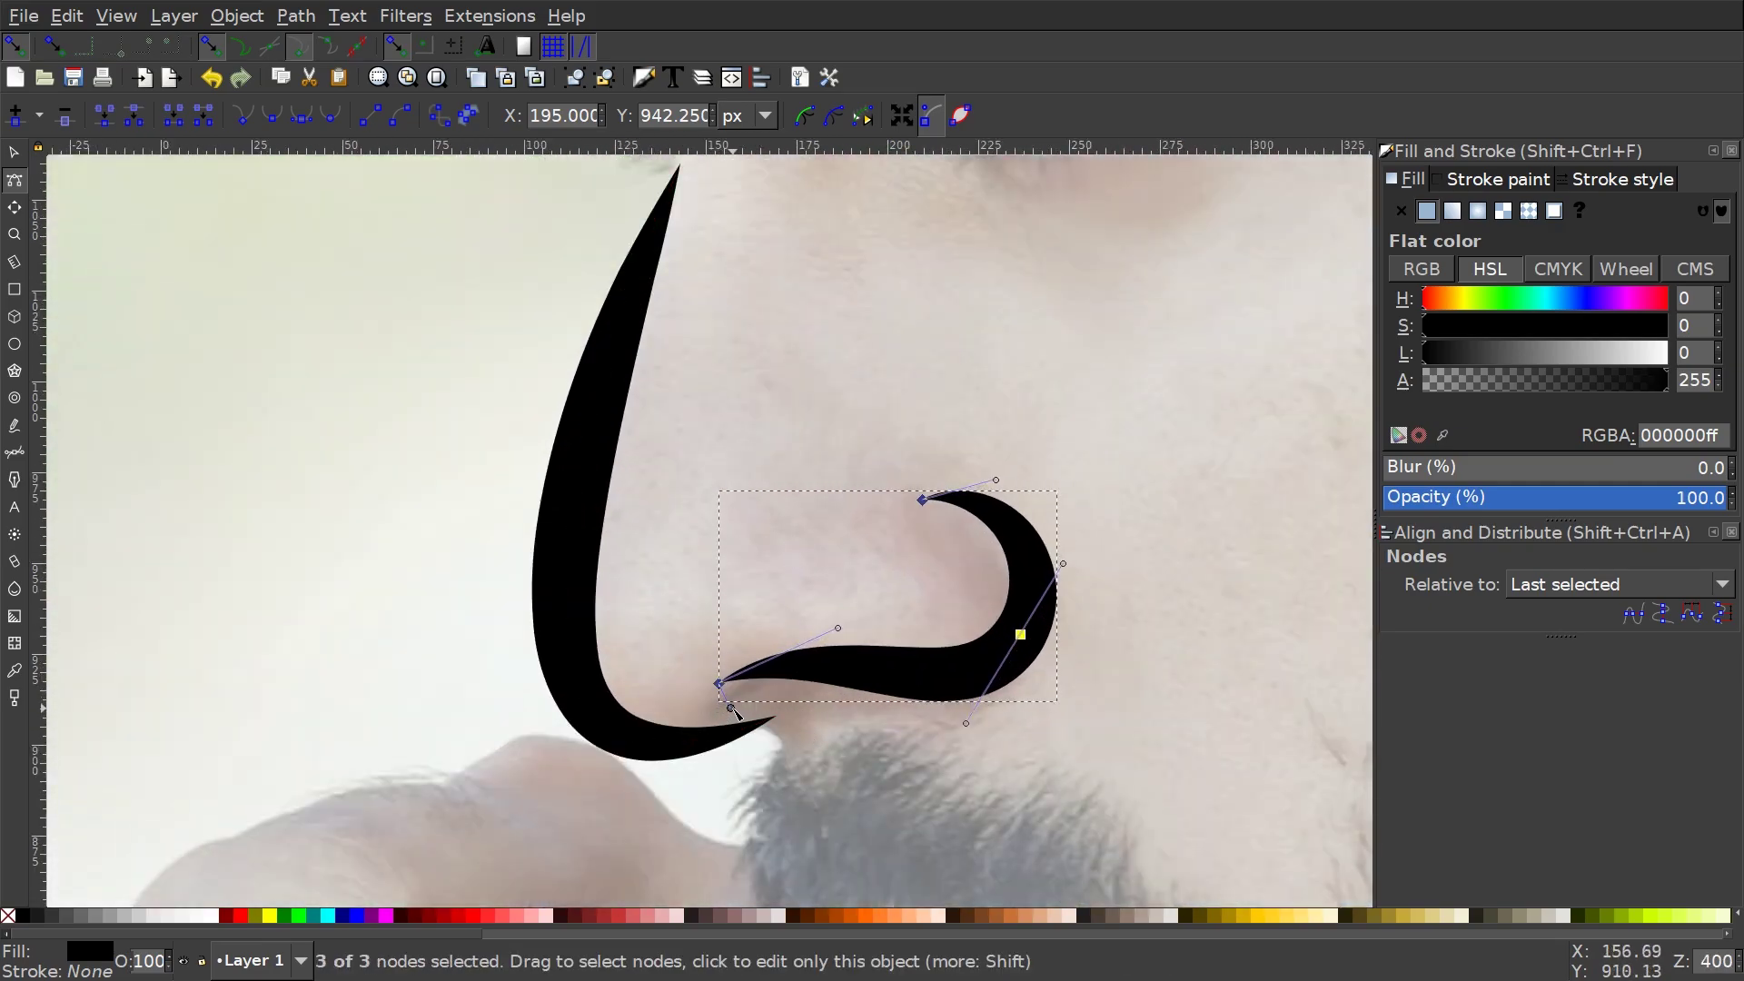
scroll(731, 707, down, 3)
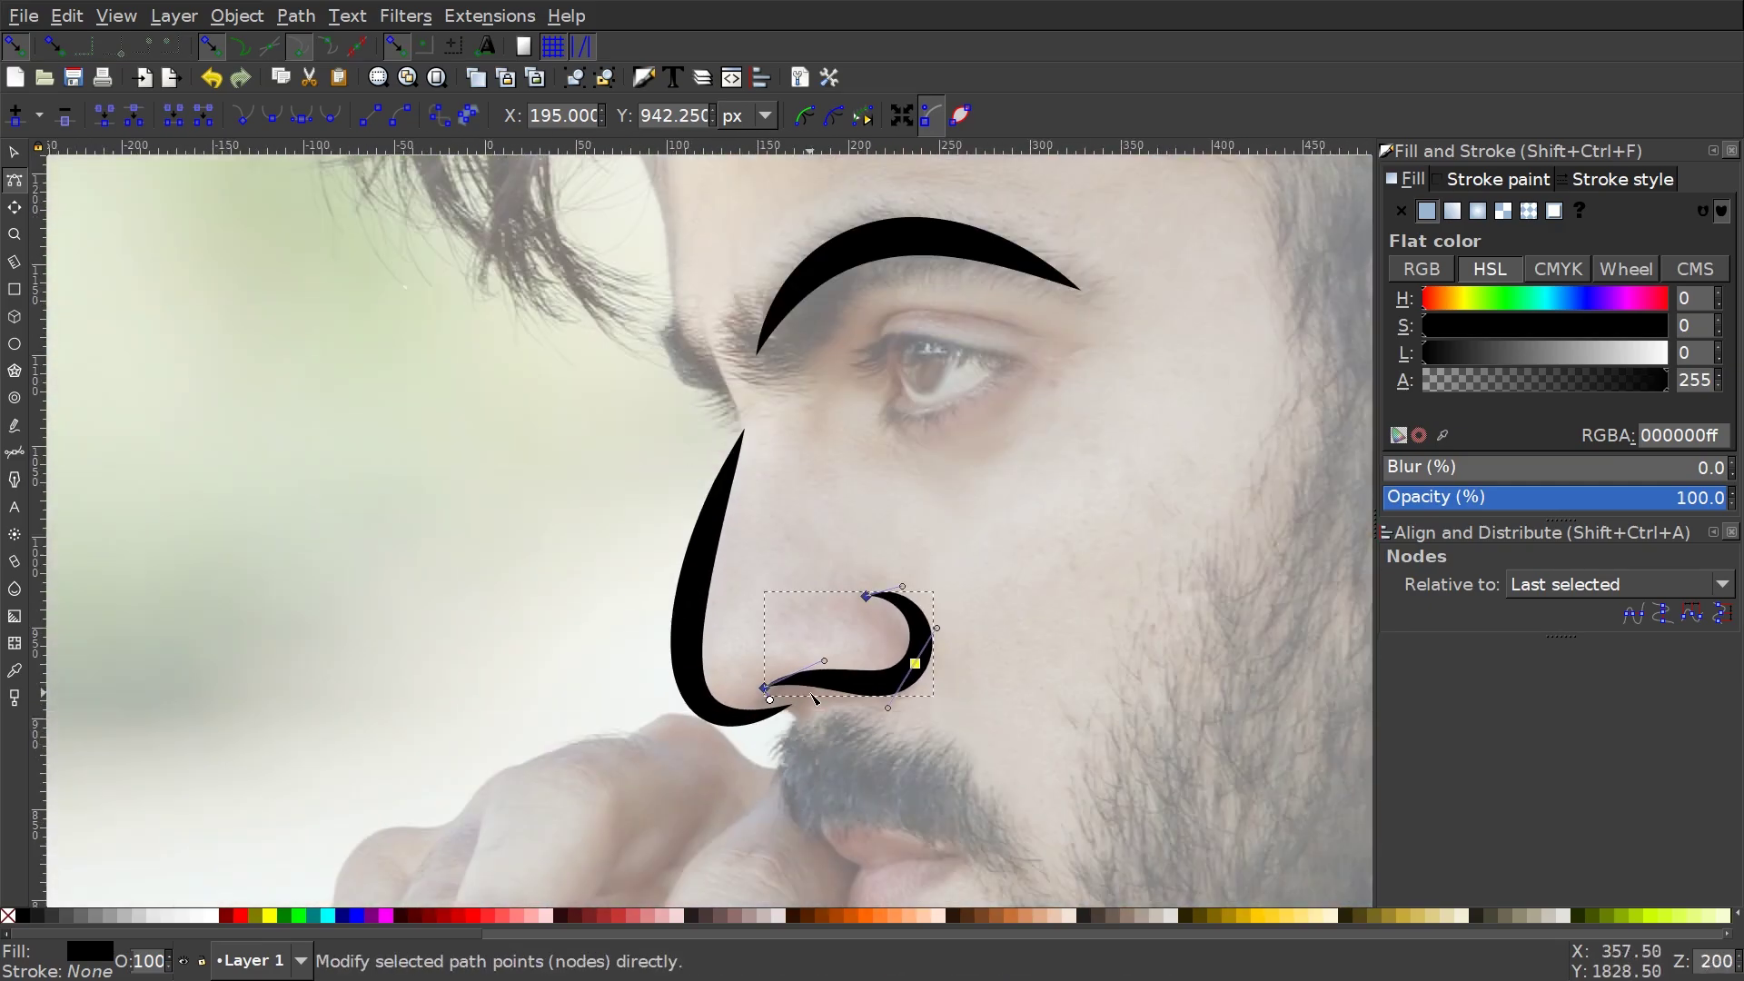
scroll(643, 451, down, 3)
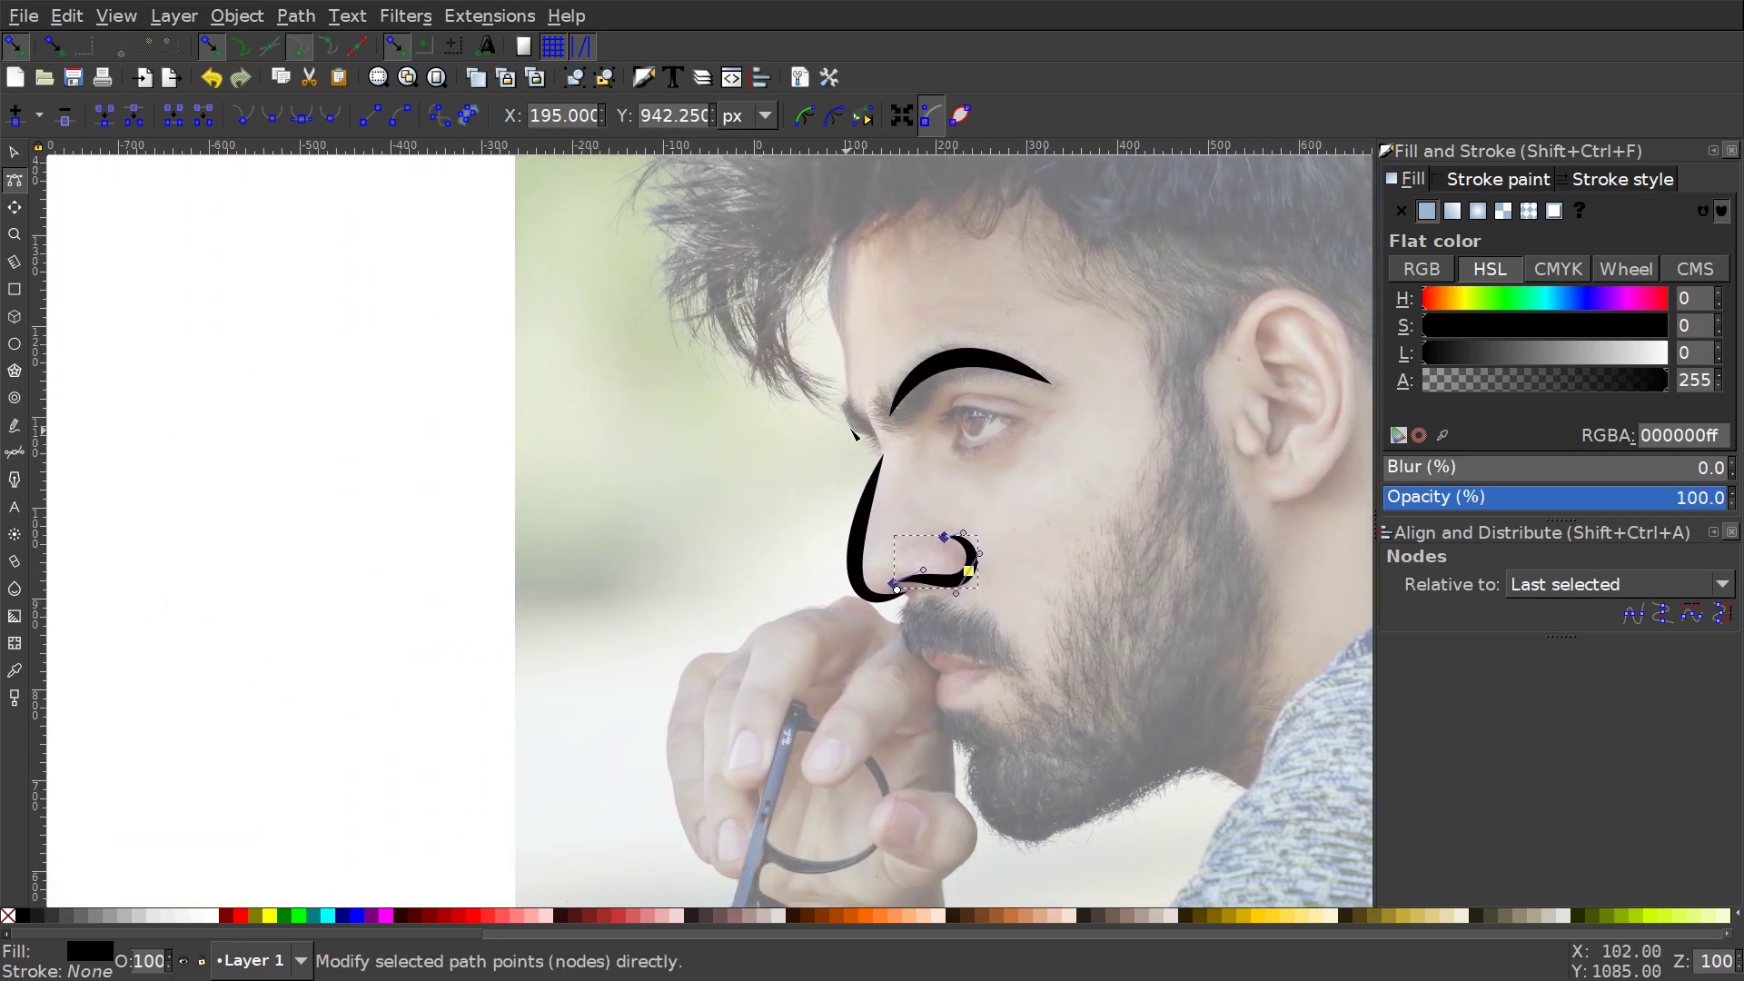
key(b)
drag(879, 431, 736, 511)
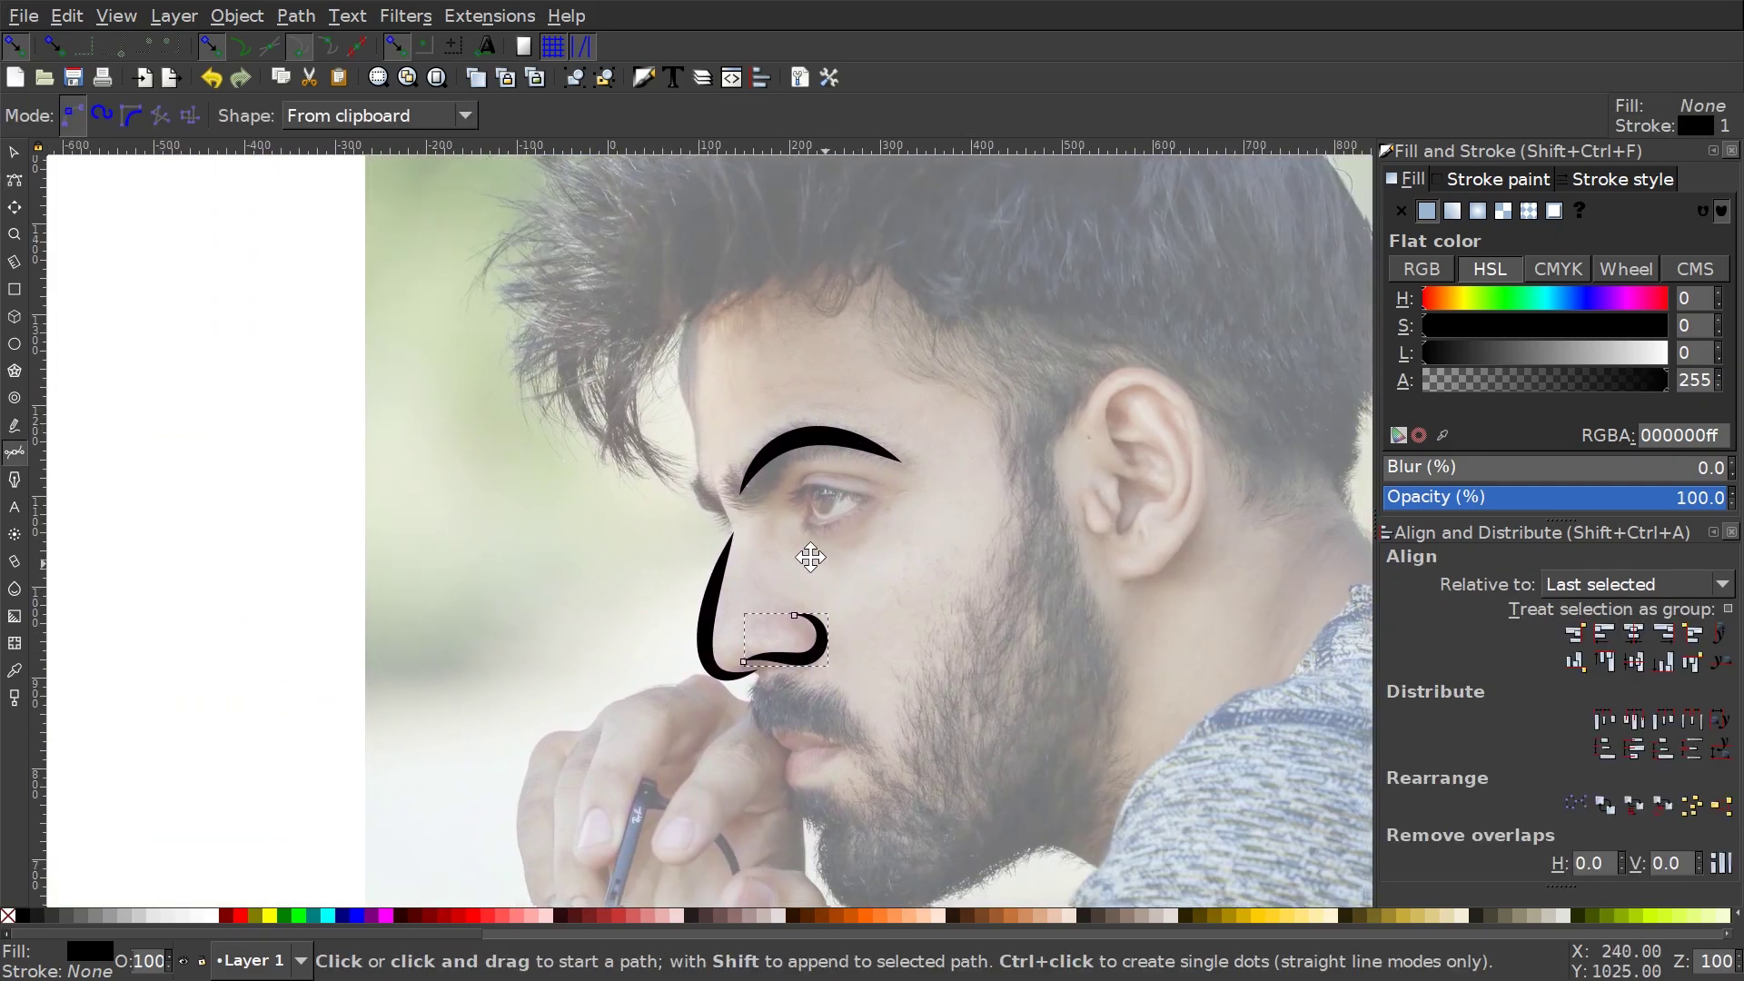
scroll(807, 581, up, 2)
scroll(958, 631, up, 1)
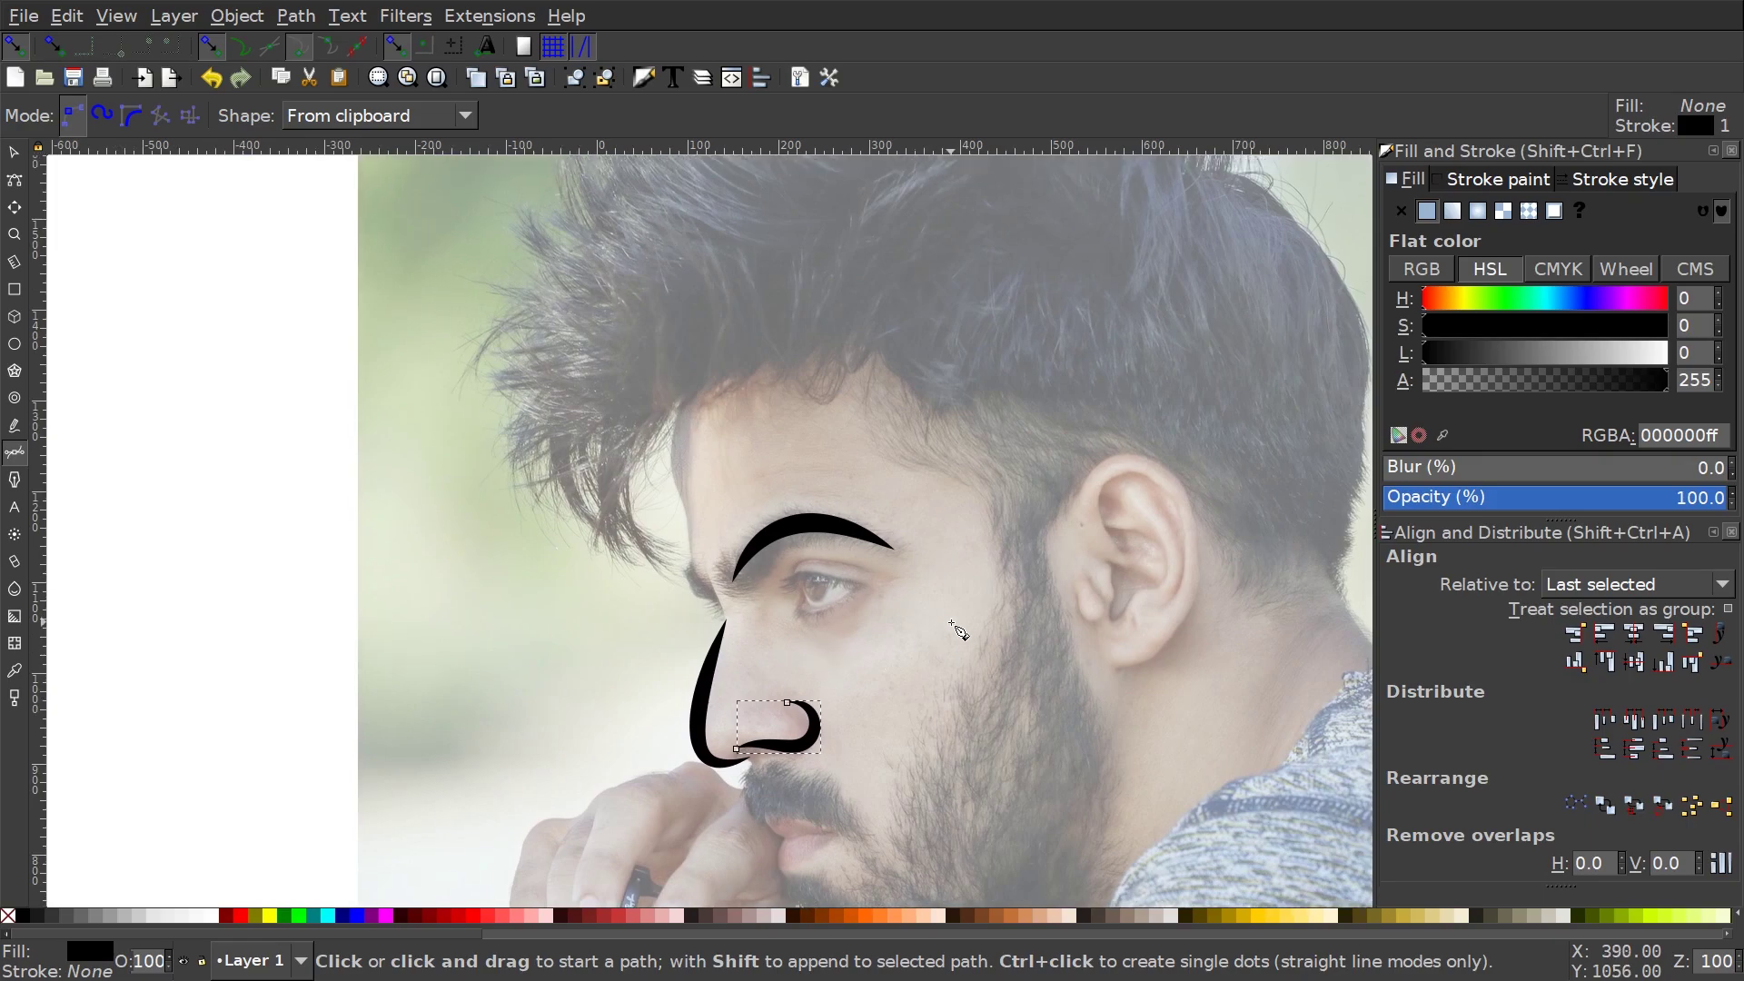
scroll(897, 623, right, 2)
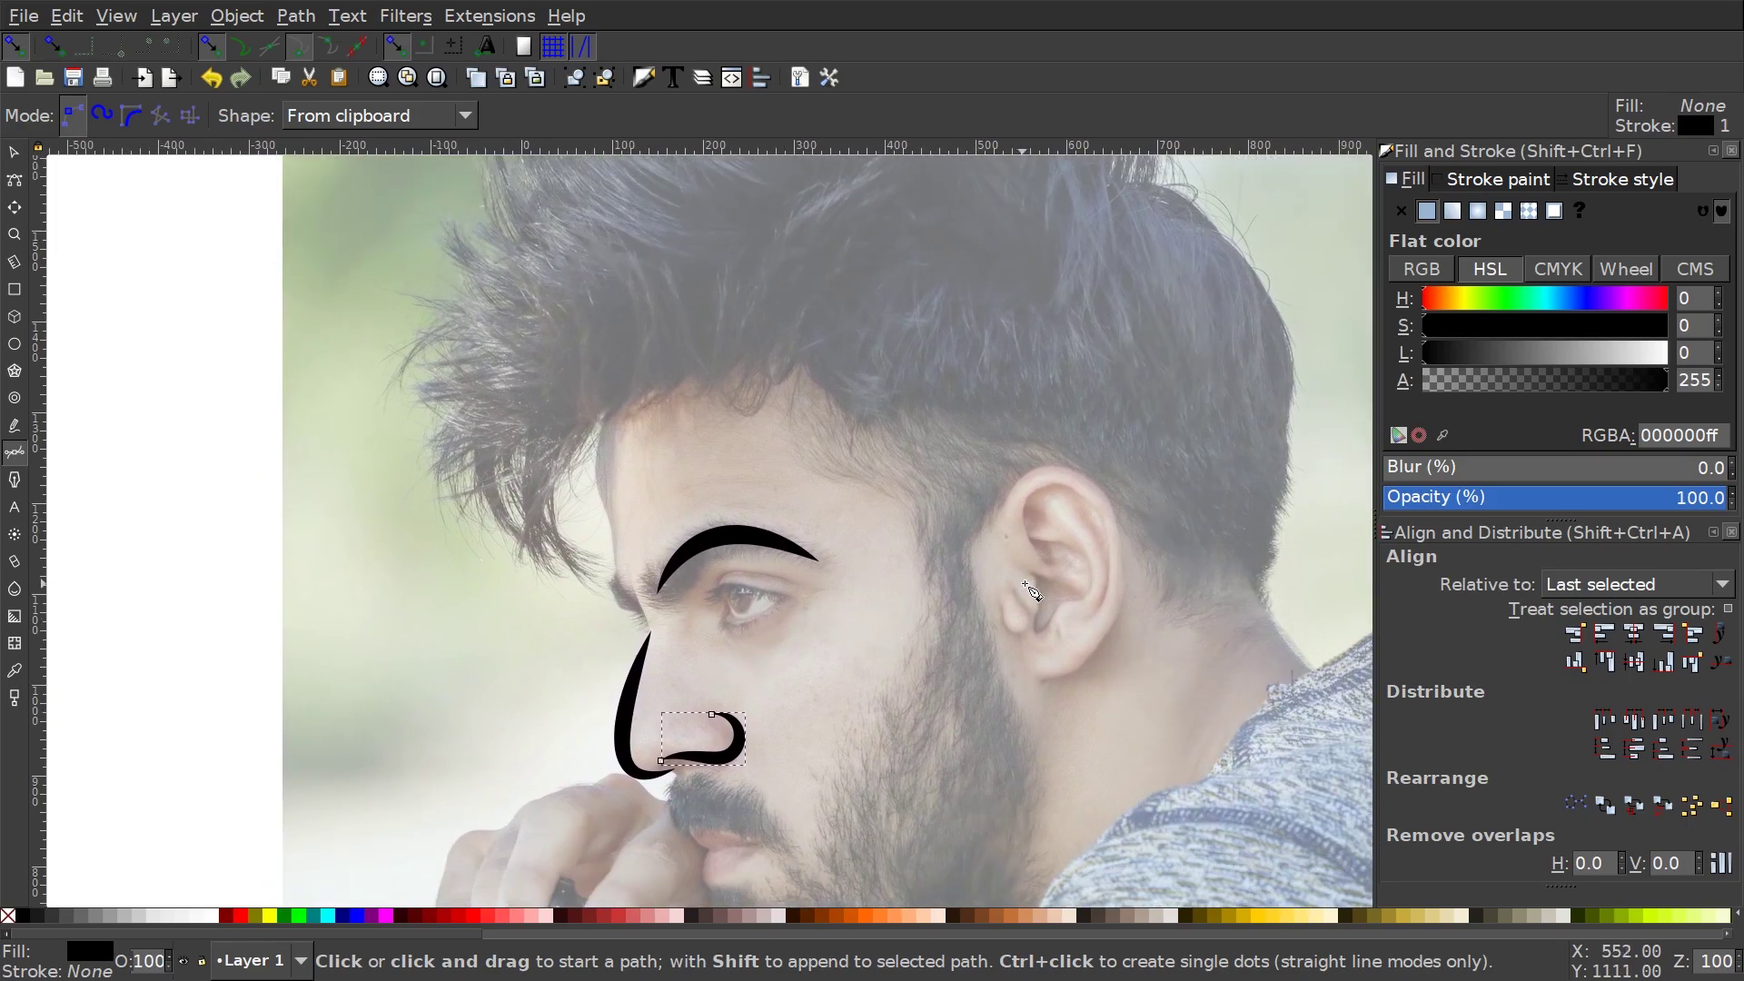
drag(945, 506, 804, 550)
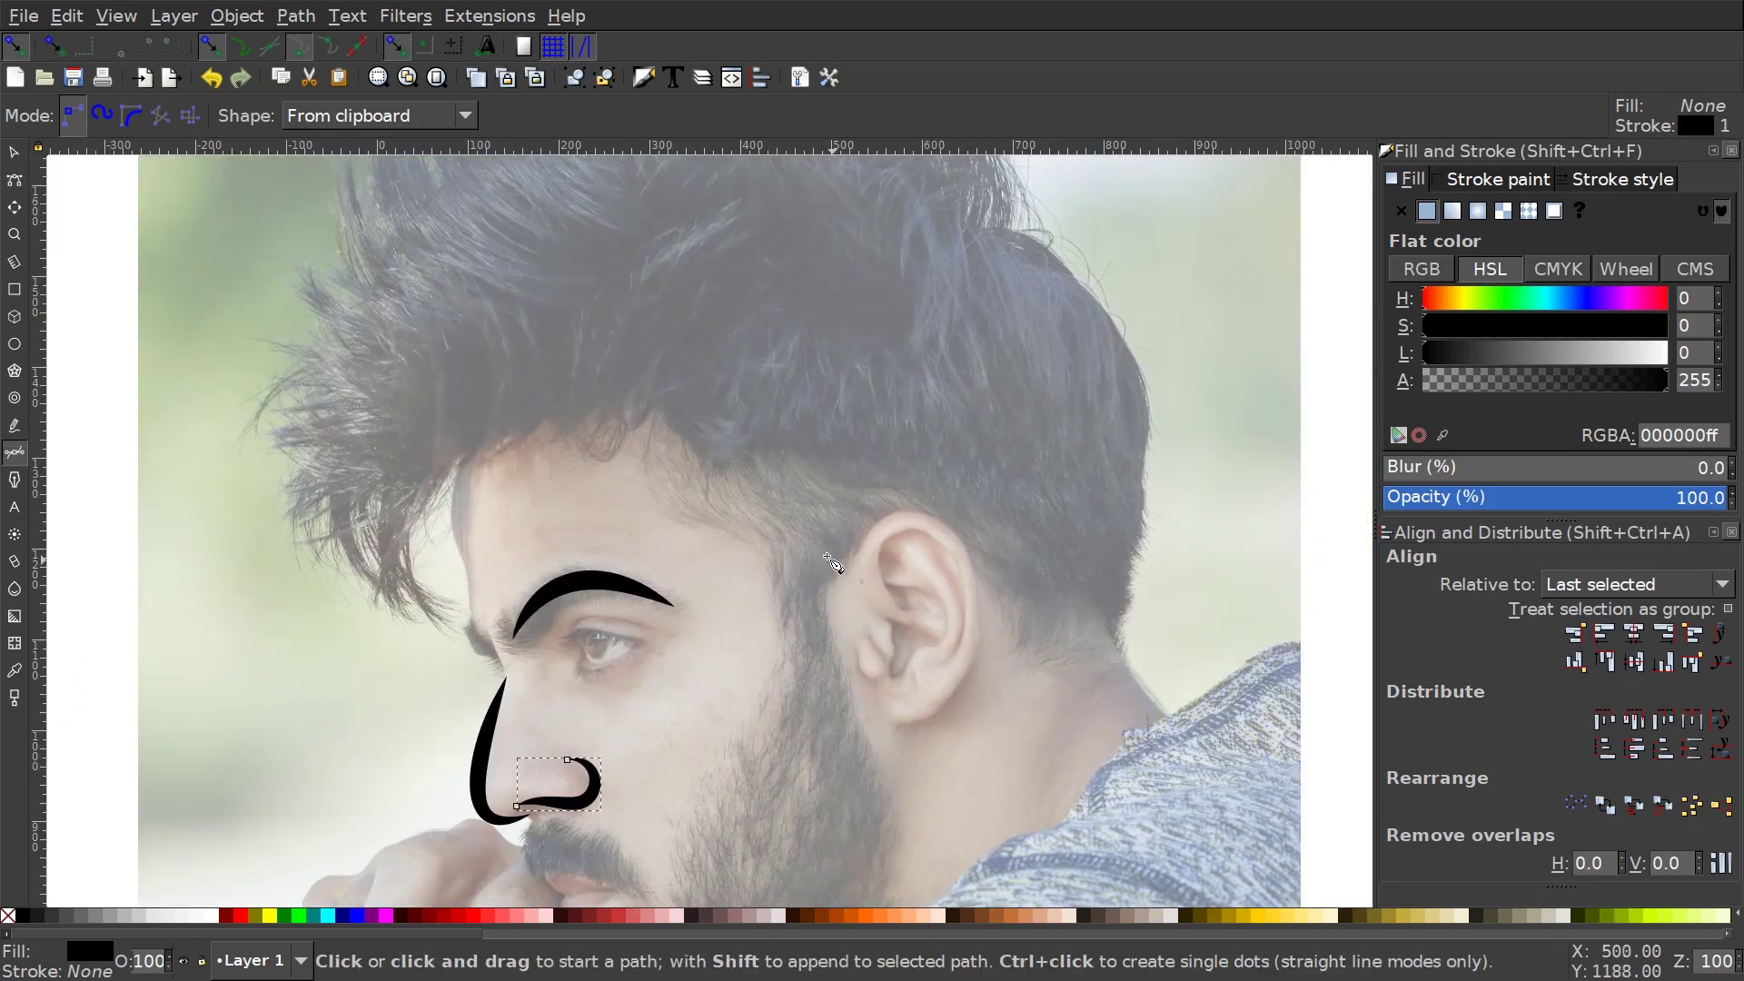
scroll(609, 511, left, 2)
scroll(636, 491, down, 4)
scroll(636, 454, left, 2)
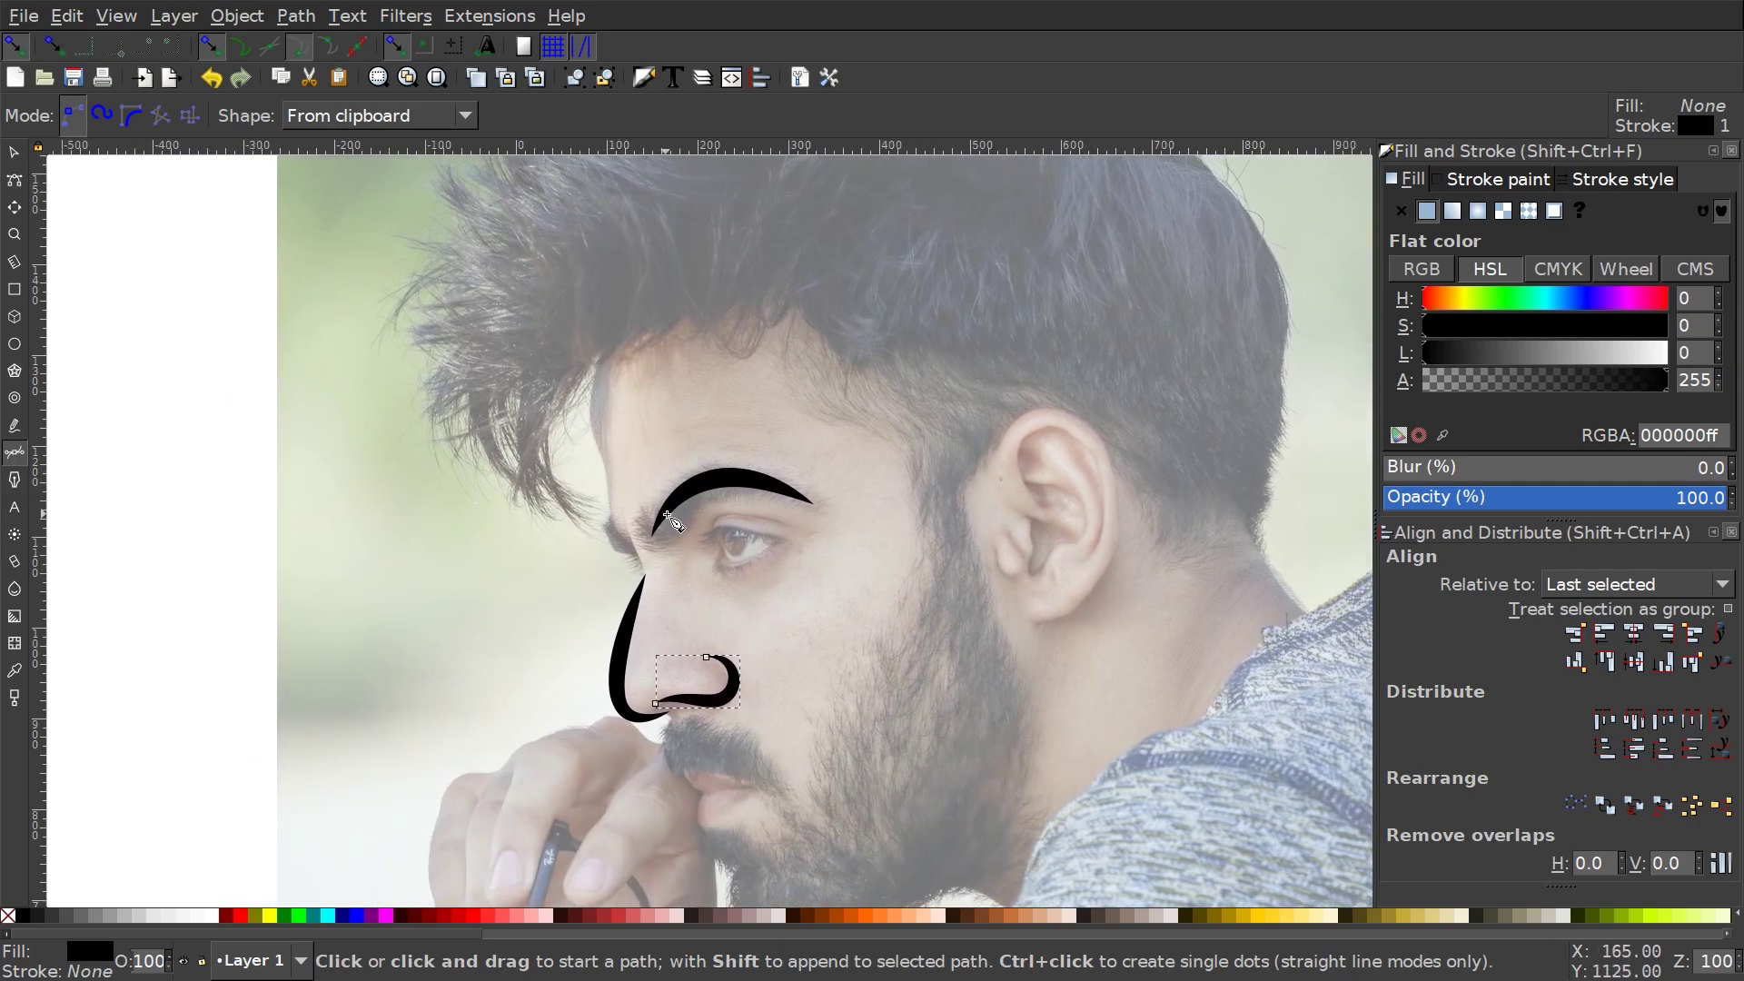
click(633, 320)
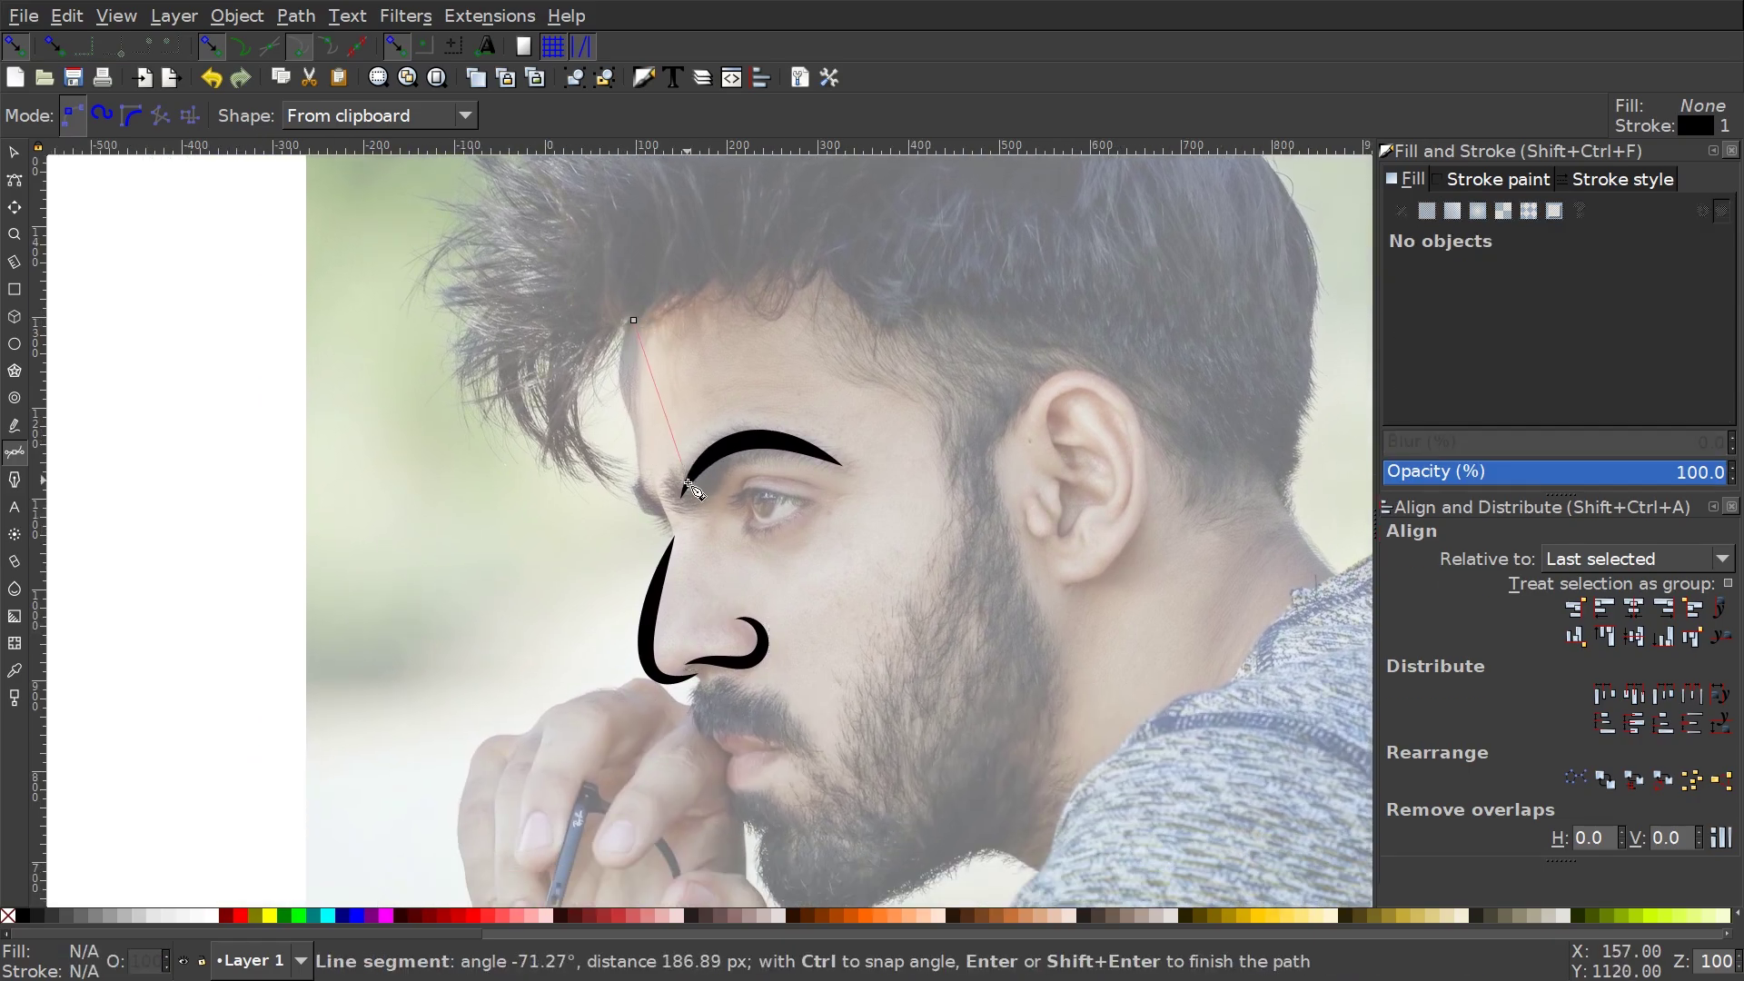
mouse_move(675, 532)
mouse_down()
mouse_move(723, 569)
mouse_move(741, 642)
mouse_up()
key(Escape)
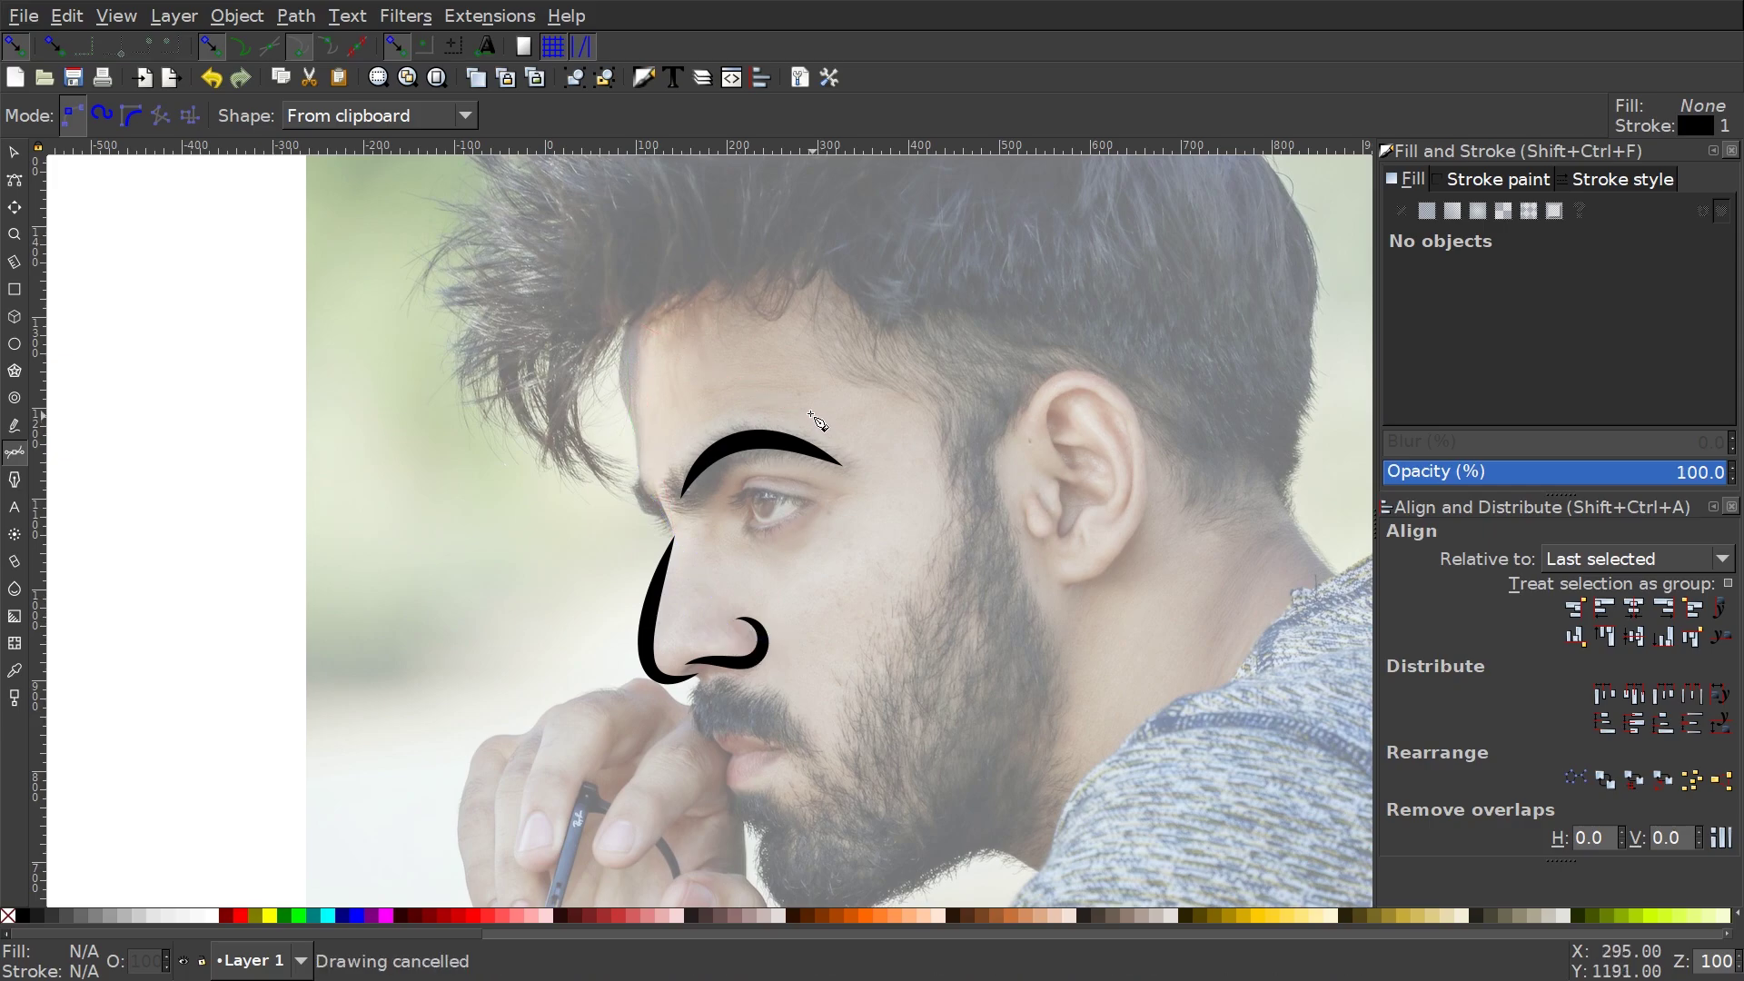
With snapping turned off, draw a curved tapered Bezier stroke down the forehead profile from the hairline to the bridge of the nose.
drag(577, 440, 588, 440)
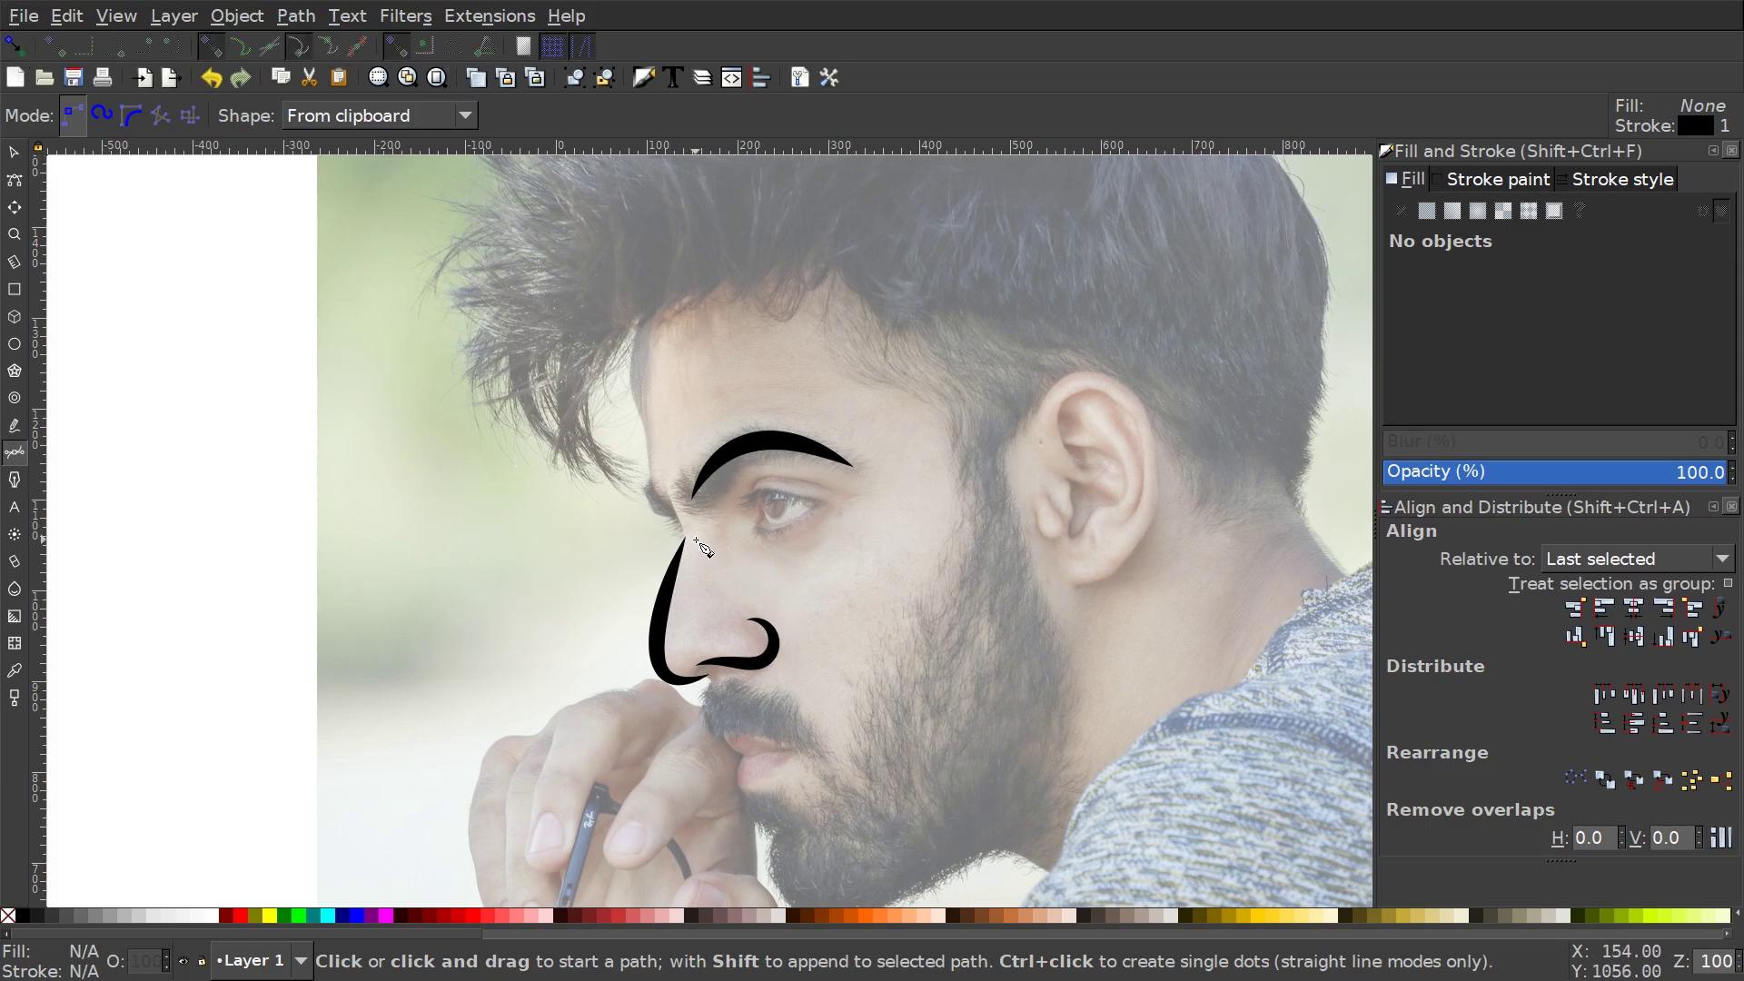
click(643, 323)
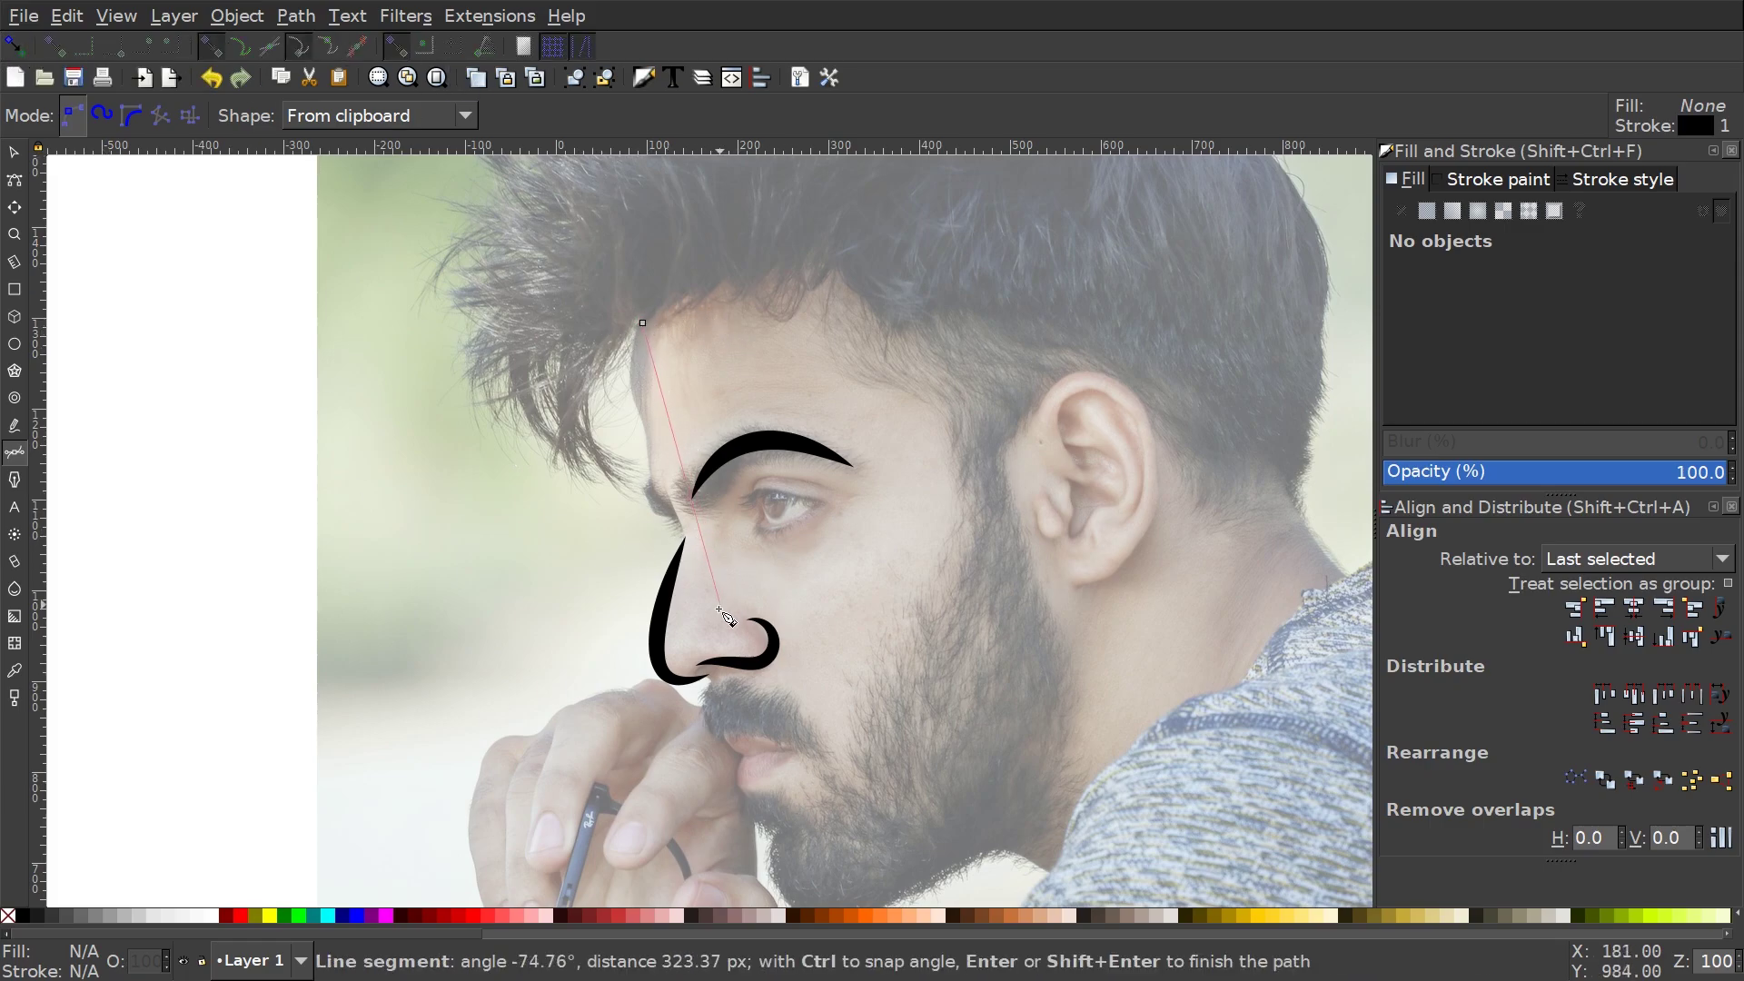
drag(680, 525, 738, 629)
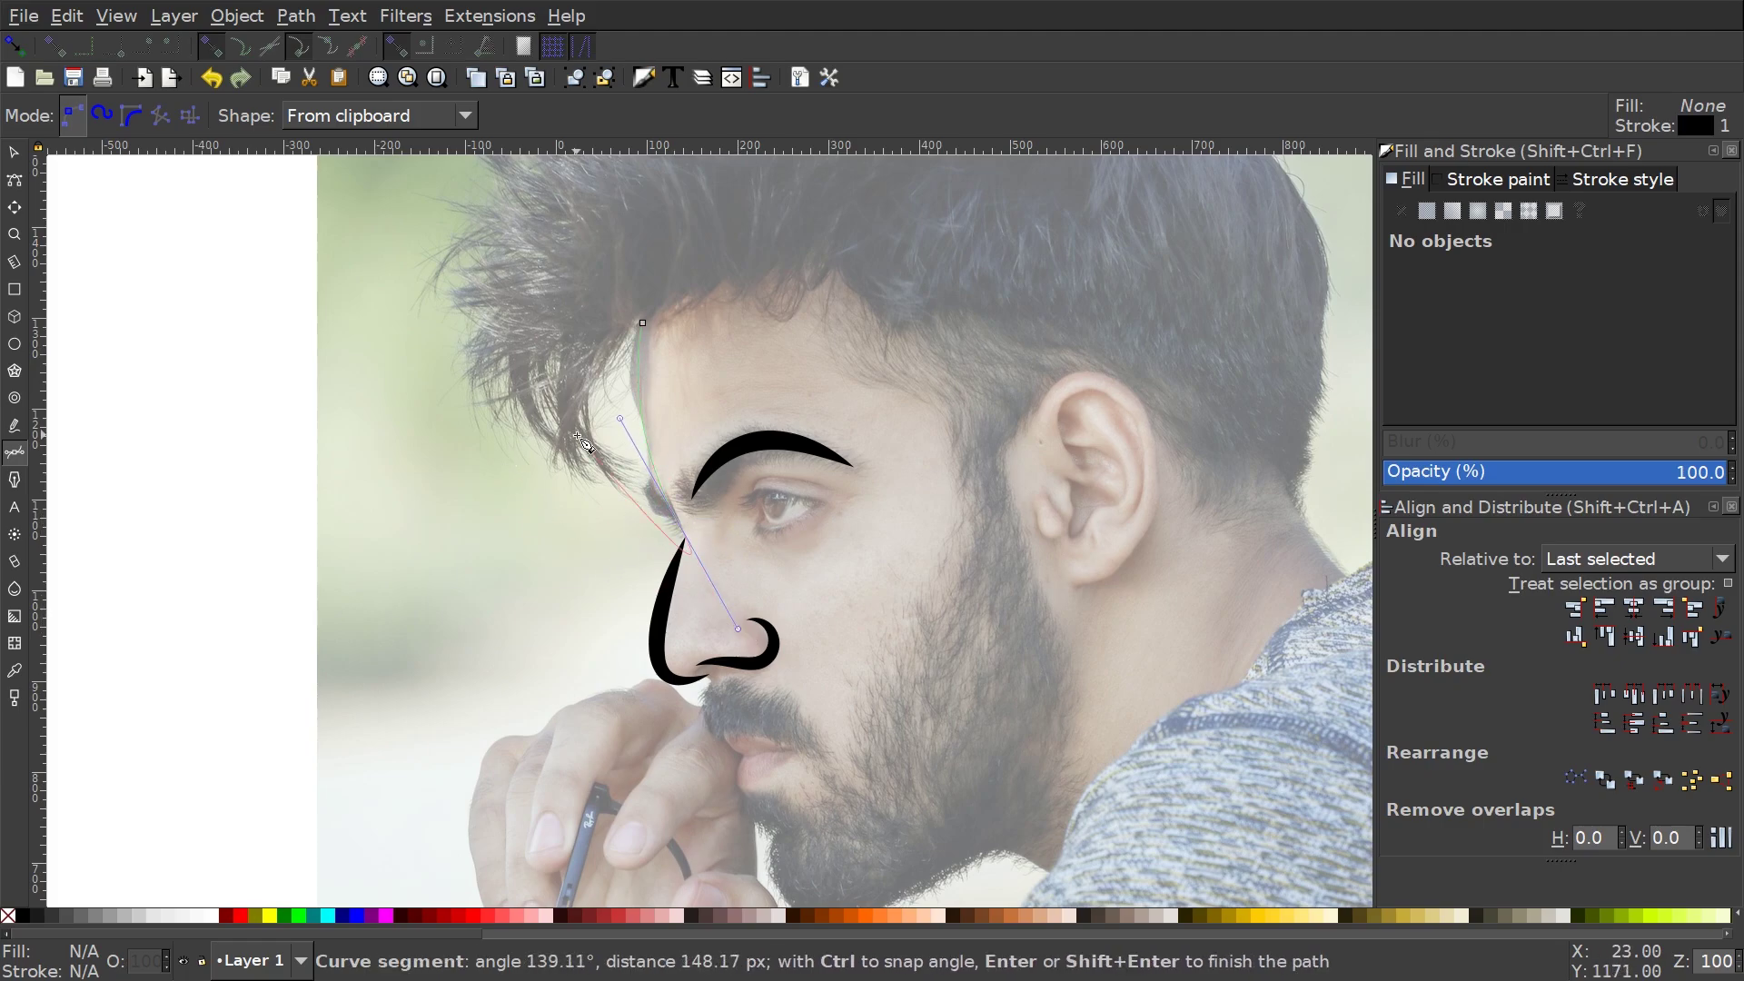
key(Return)
Adjust the curve handle of the forehead stroke's lower node with the Node tool to change its bend.
ctrl+scroll(690, 396, up, 2)
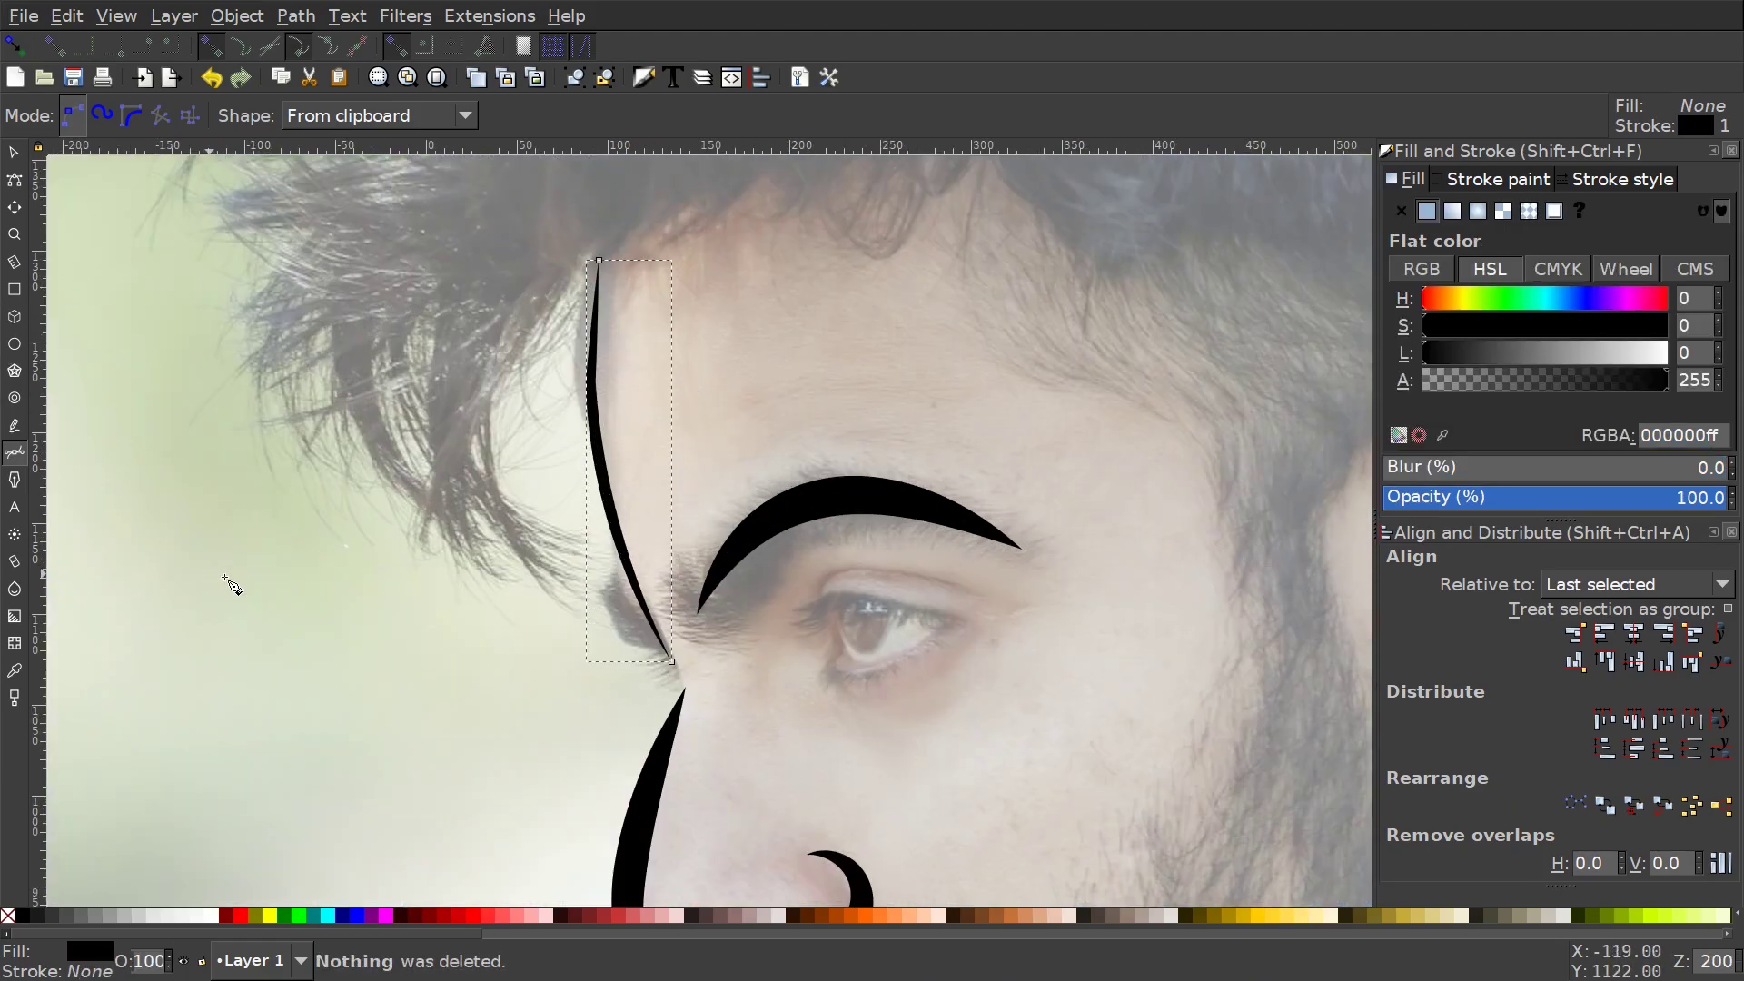
drag(536, 511, 612, 488)
key(n)
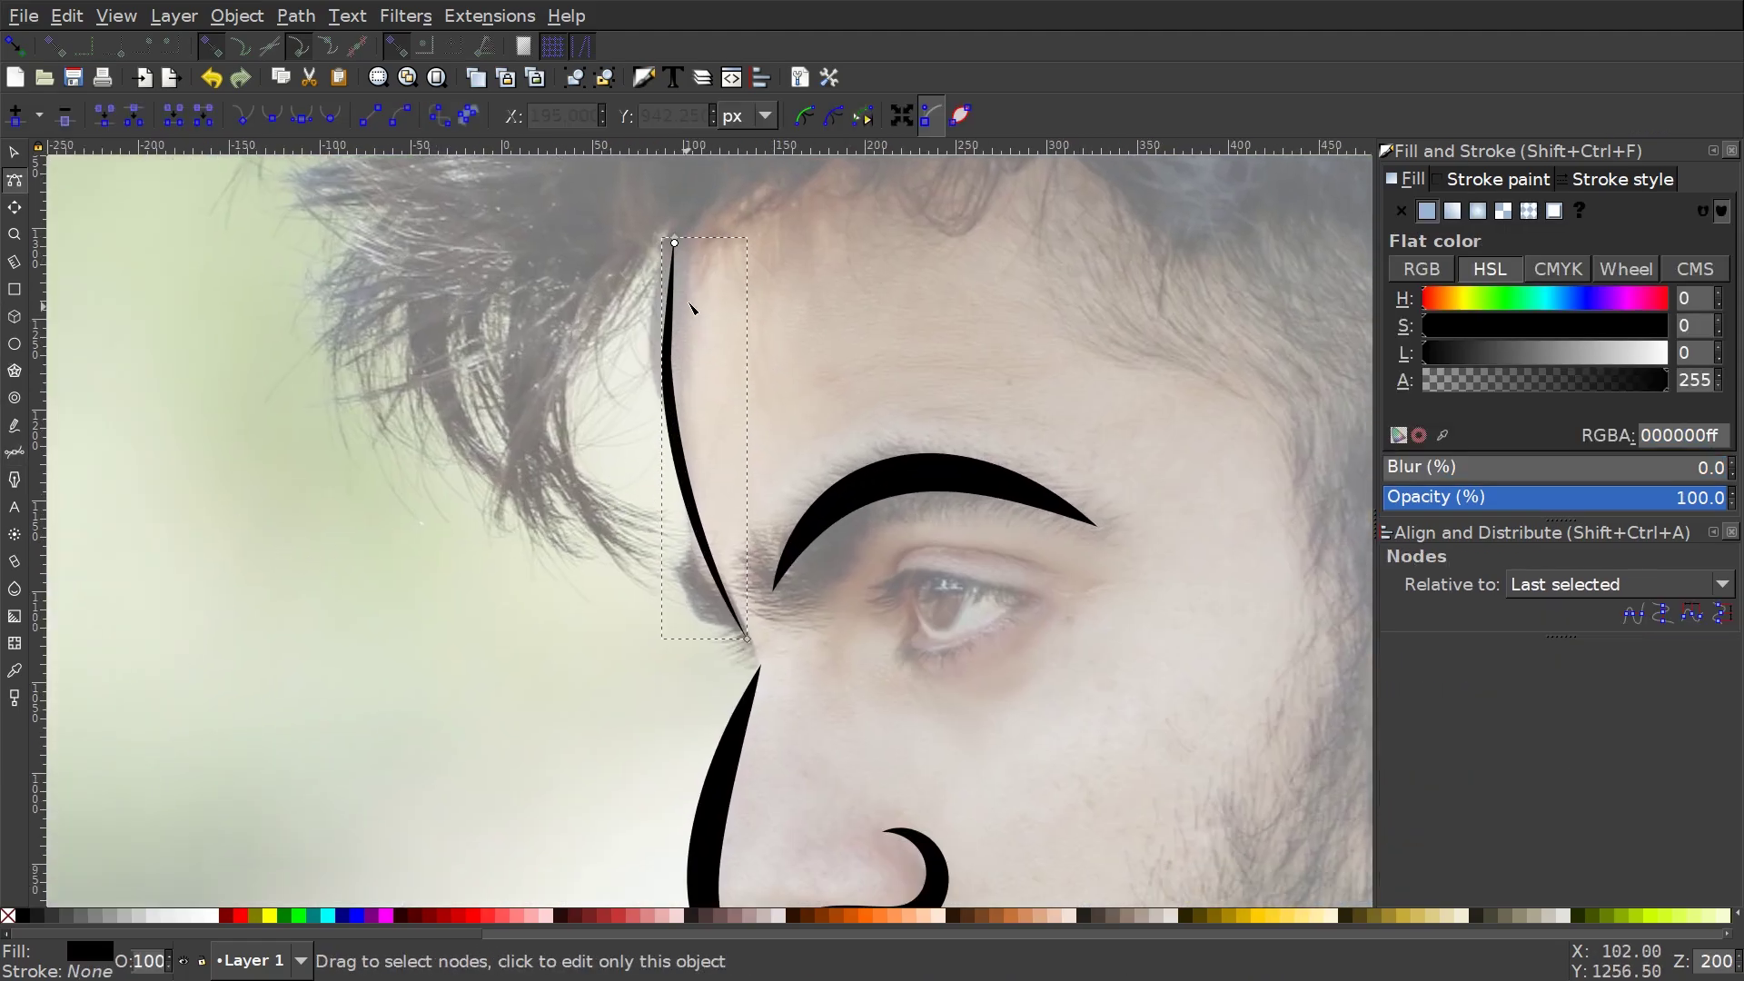
click(675, 242)
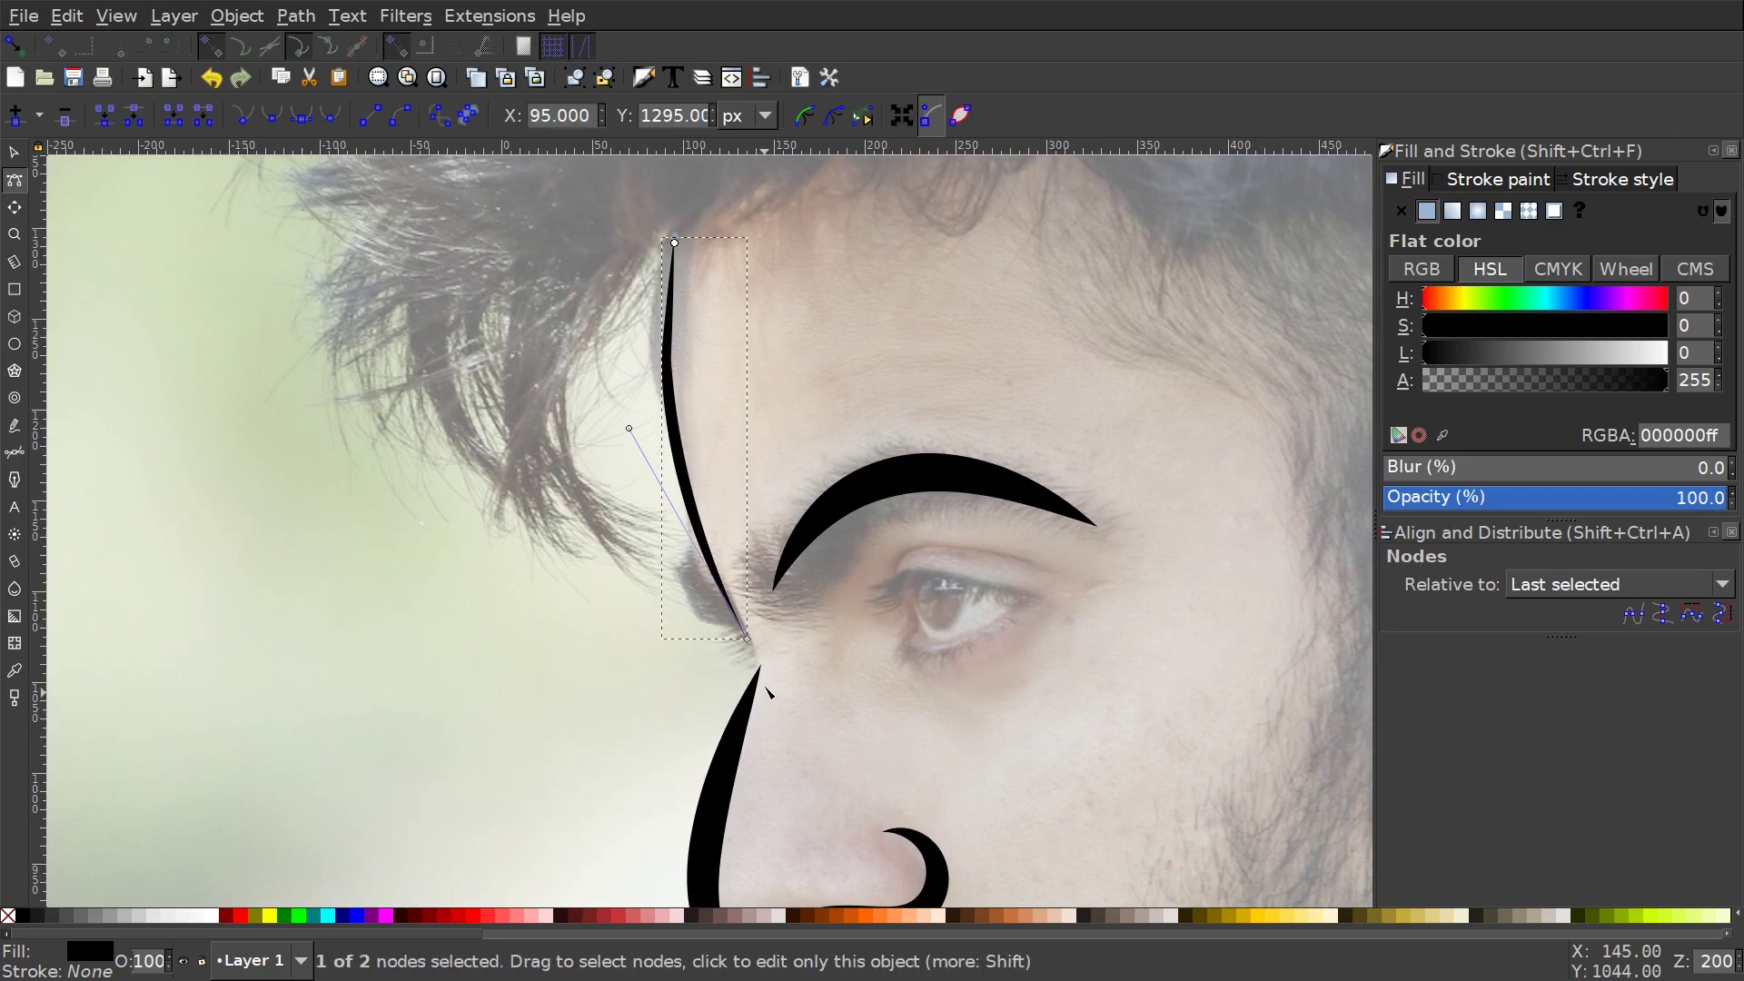
click(748, 639)
drag(629, 428, 621, 482)
Bend the upper part of the forehead stroke outward and lengthen its top node's handle downward into a smooth curve.
scroll(651, 479, up, 2)
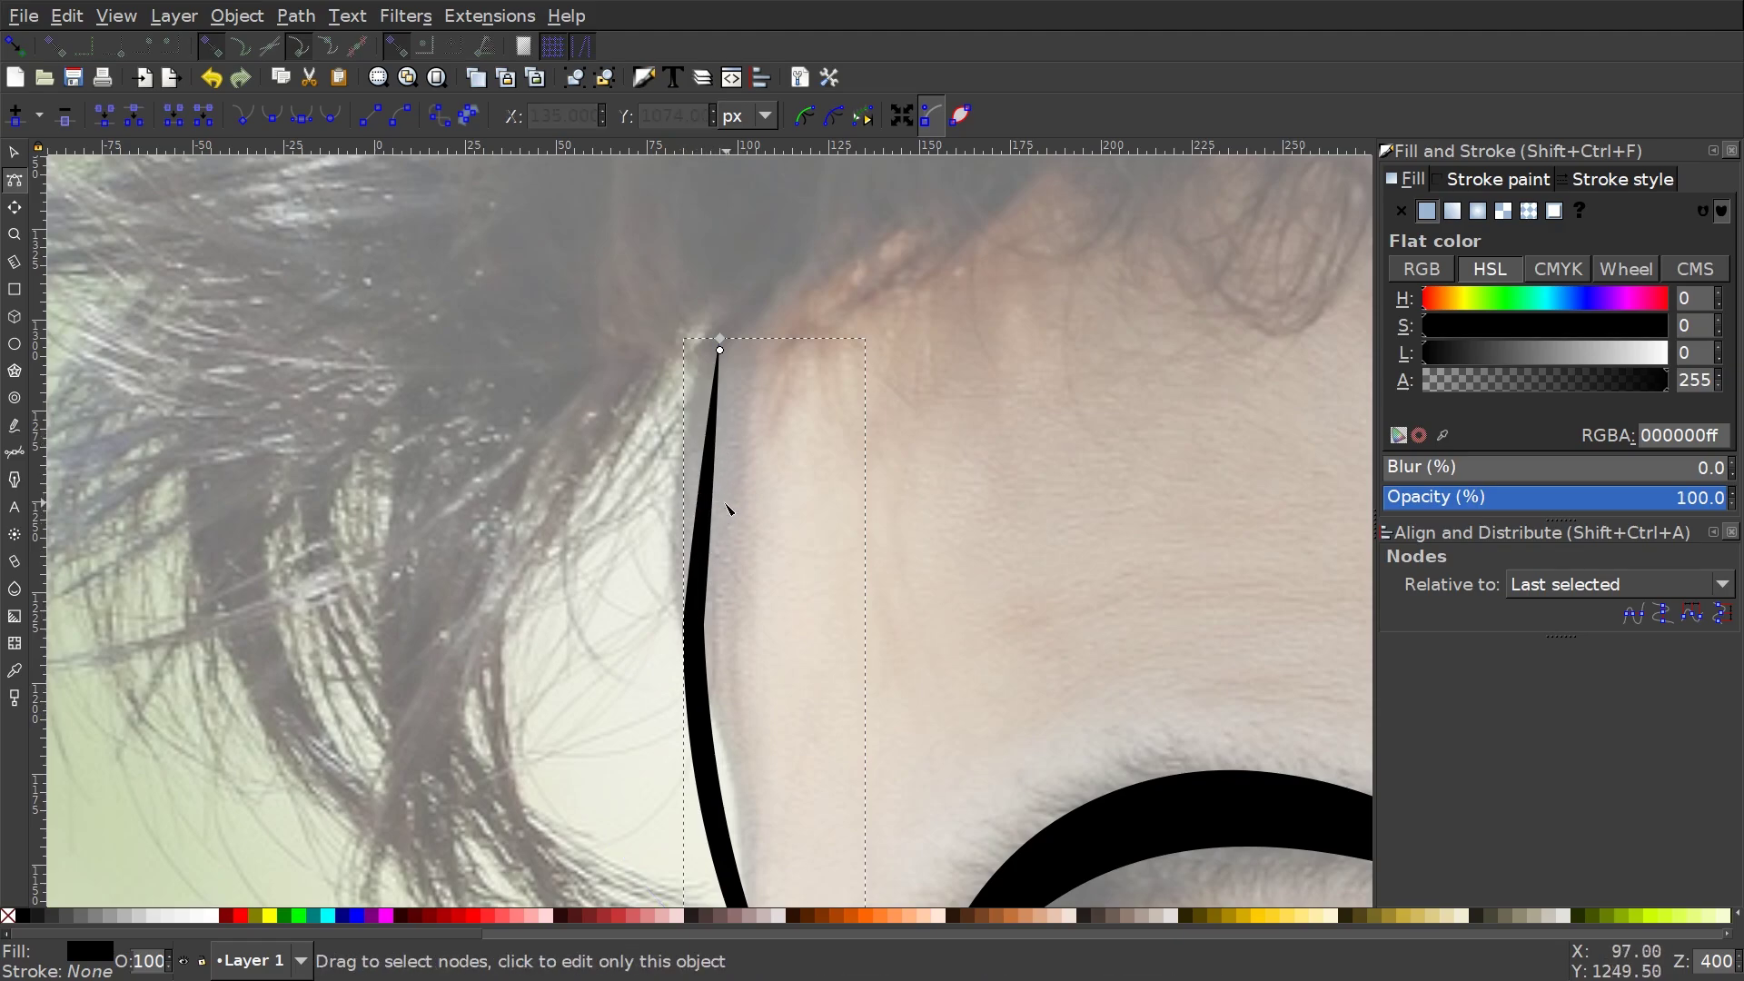
scroll(718, 536, down, 2)
drag(705, 612, 700, 545)
scroll(713, 508, up, 2)
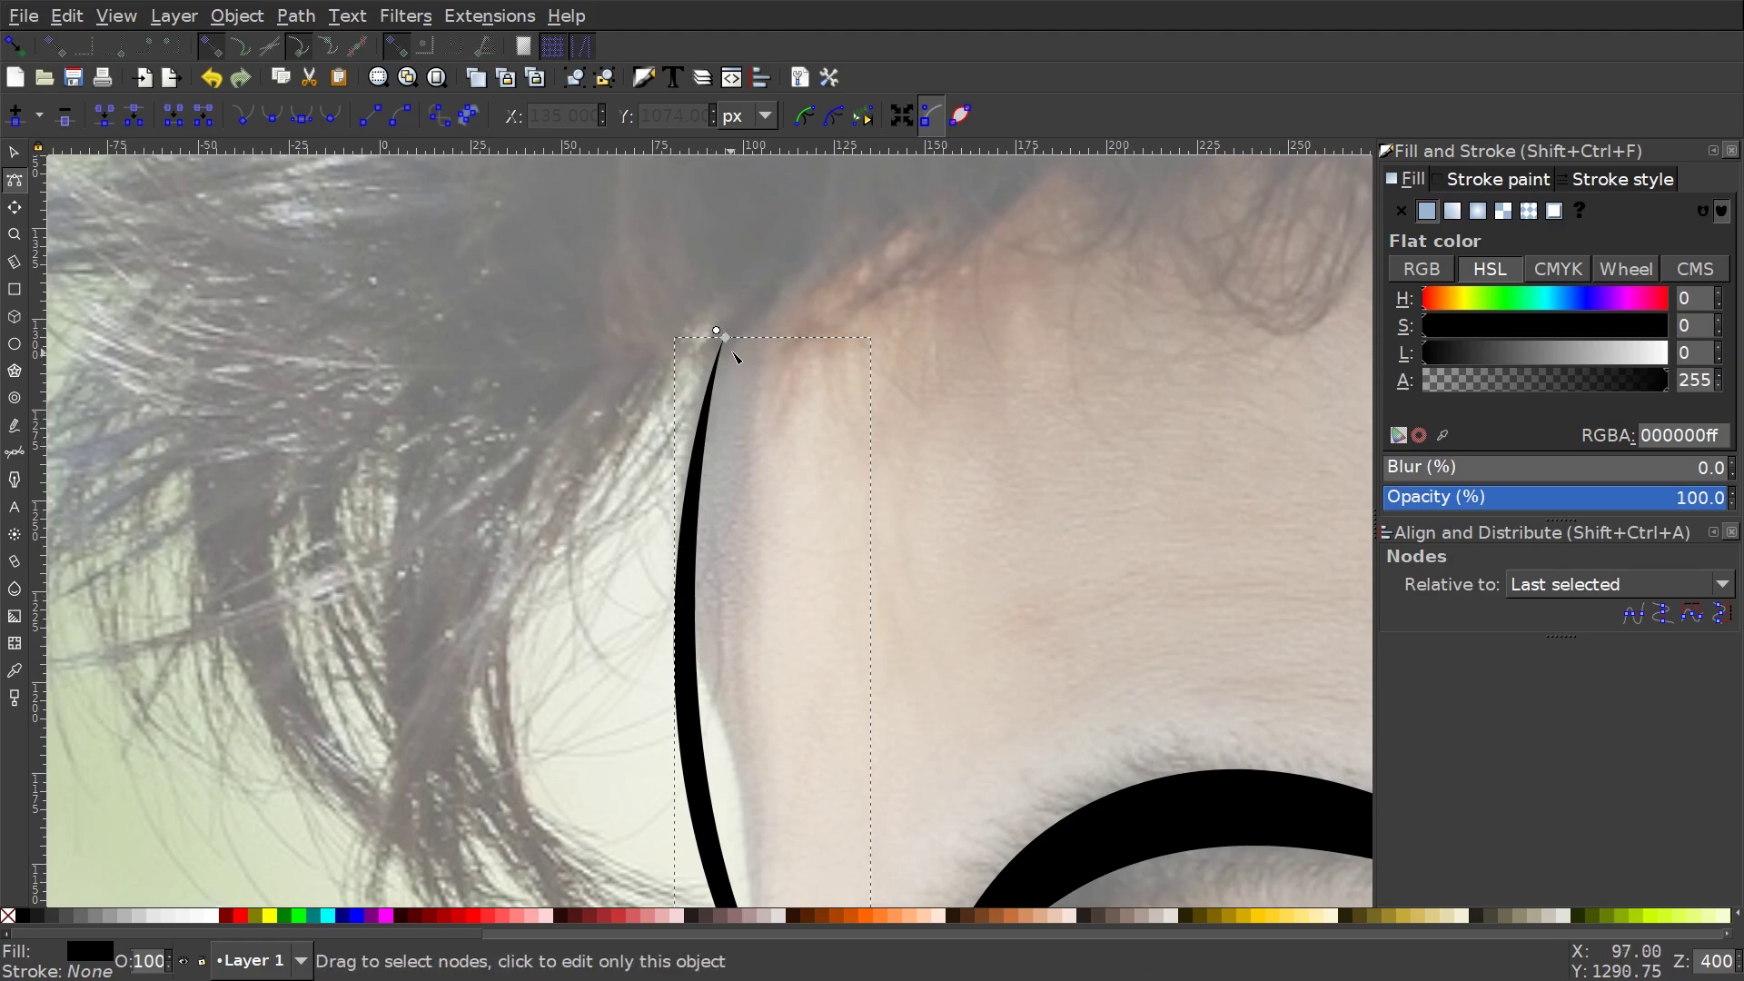
click(725, 339)
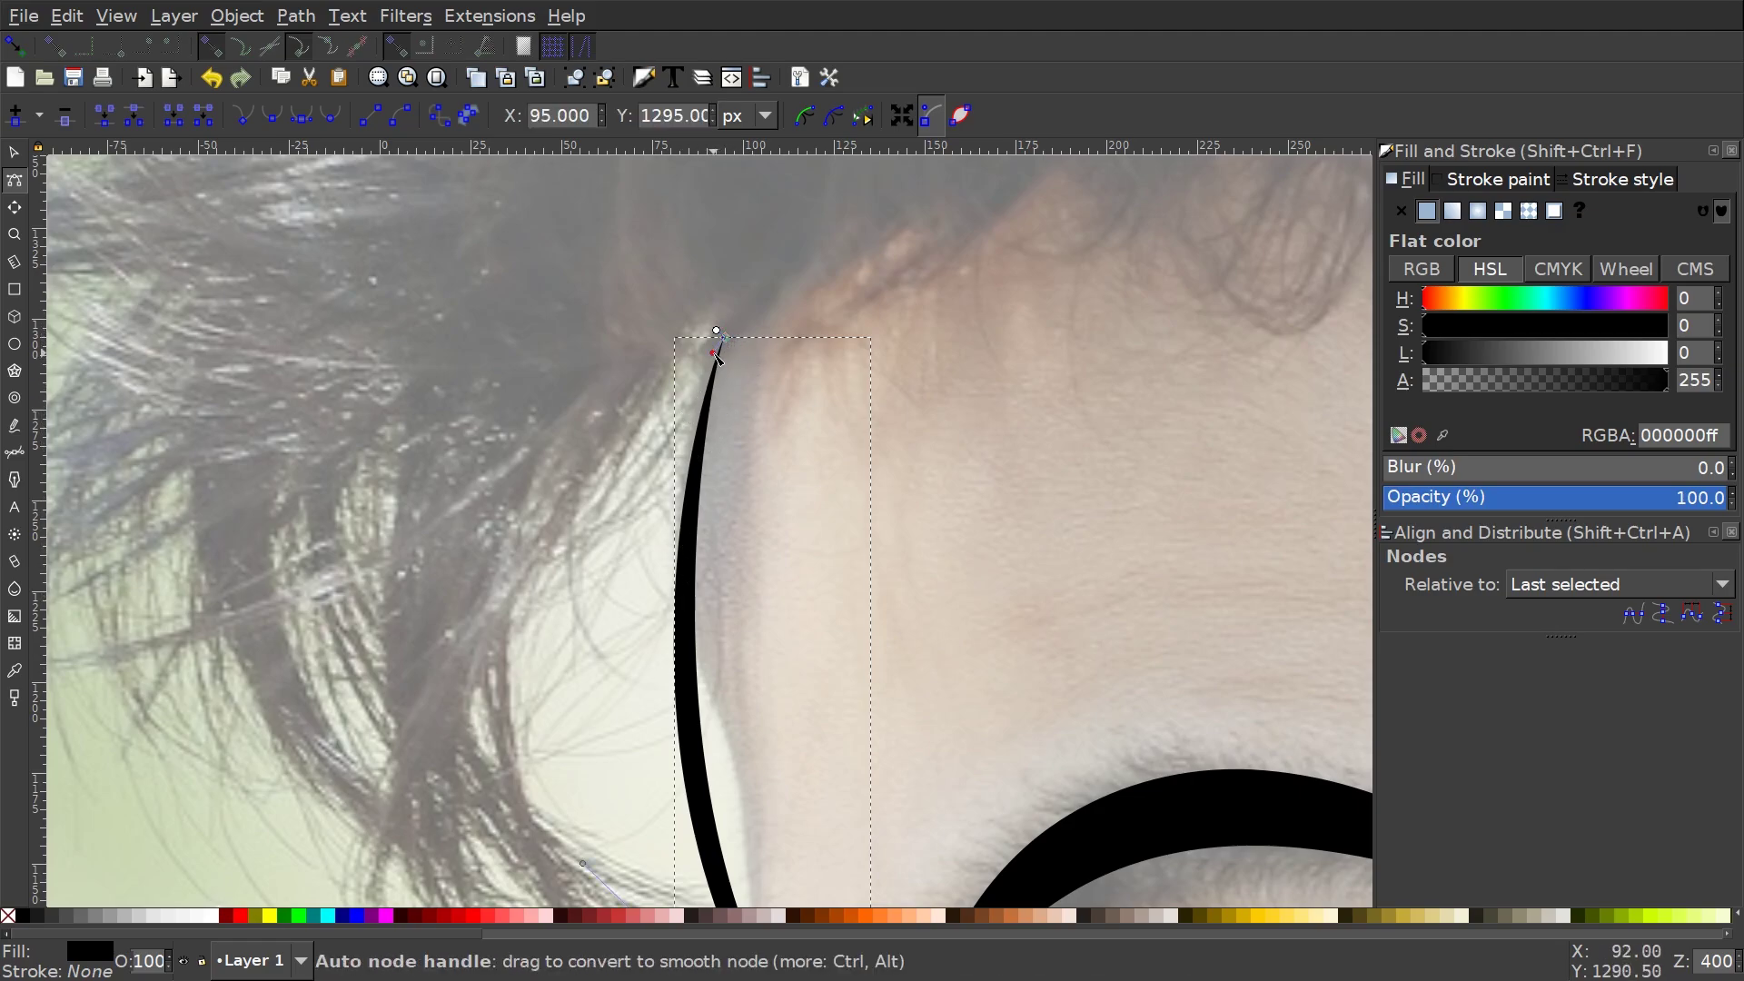
drag(716, 357, 672, 479)
Pull the forehead stroke's lower handle in toward the forehead and move its lower end node up beside the eyebrow.
scroll(827, 726, down, 1)
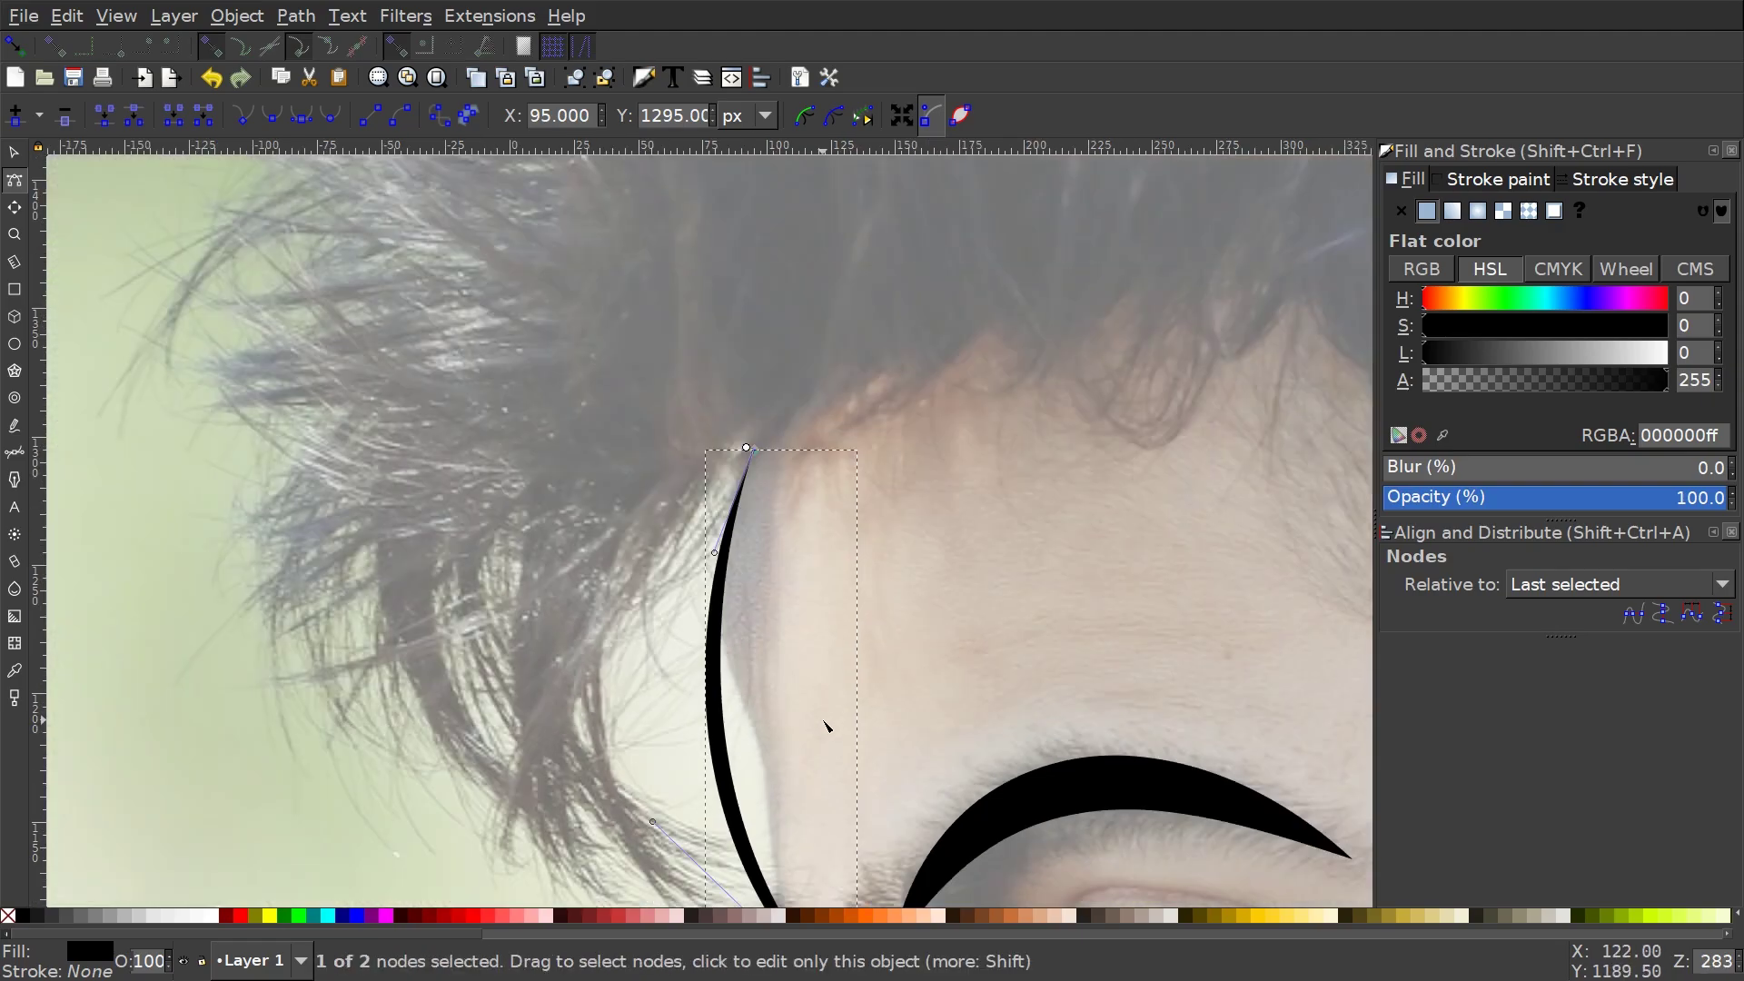
scroll(806, 482, down, 5)
right_click(640, 545)
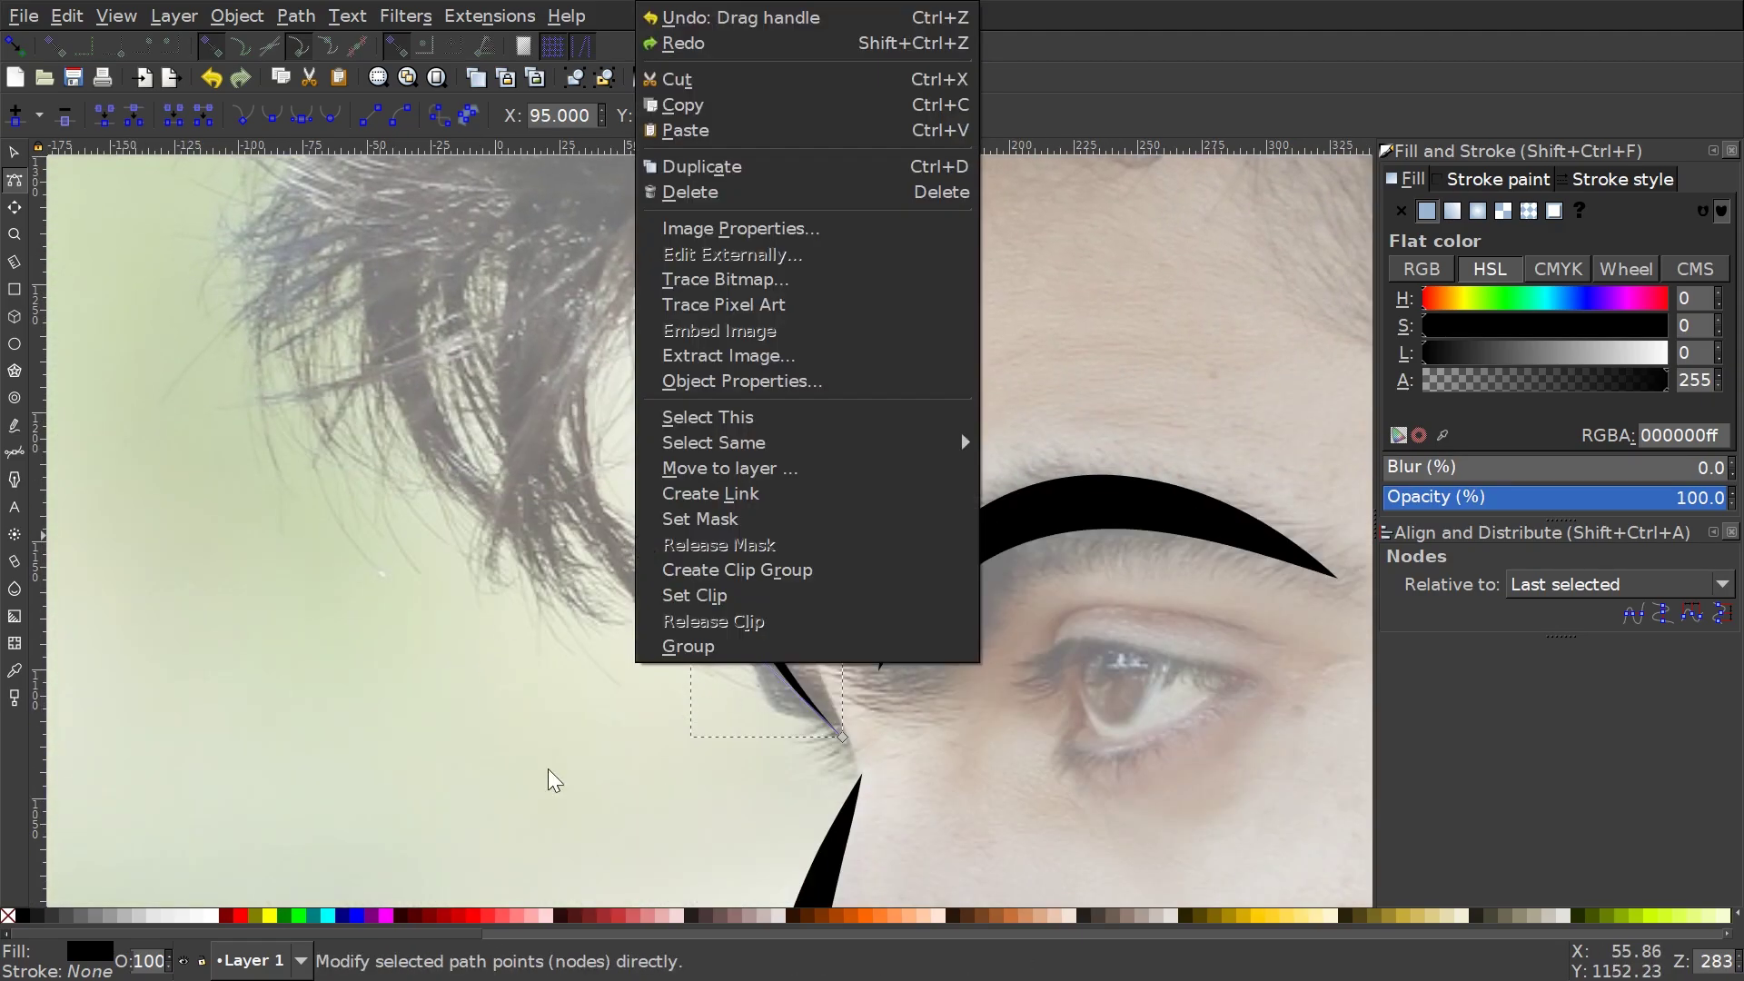
click(861, 738)
click(843, 736)
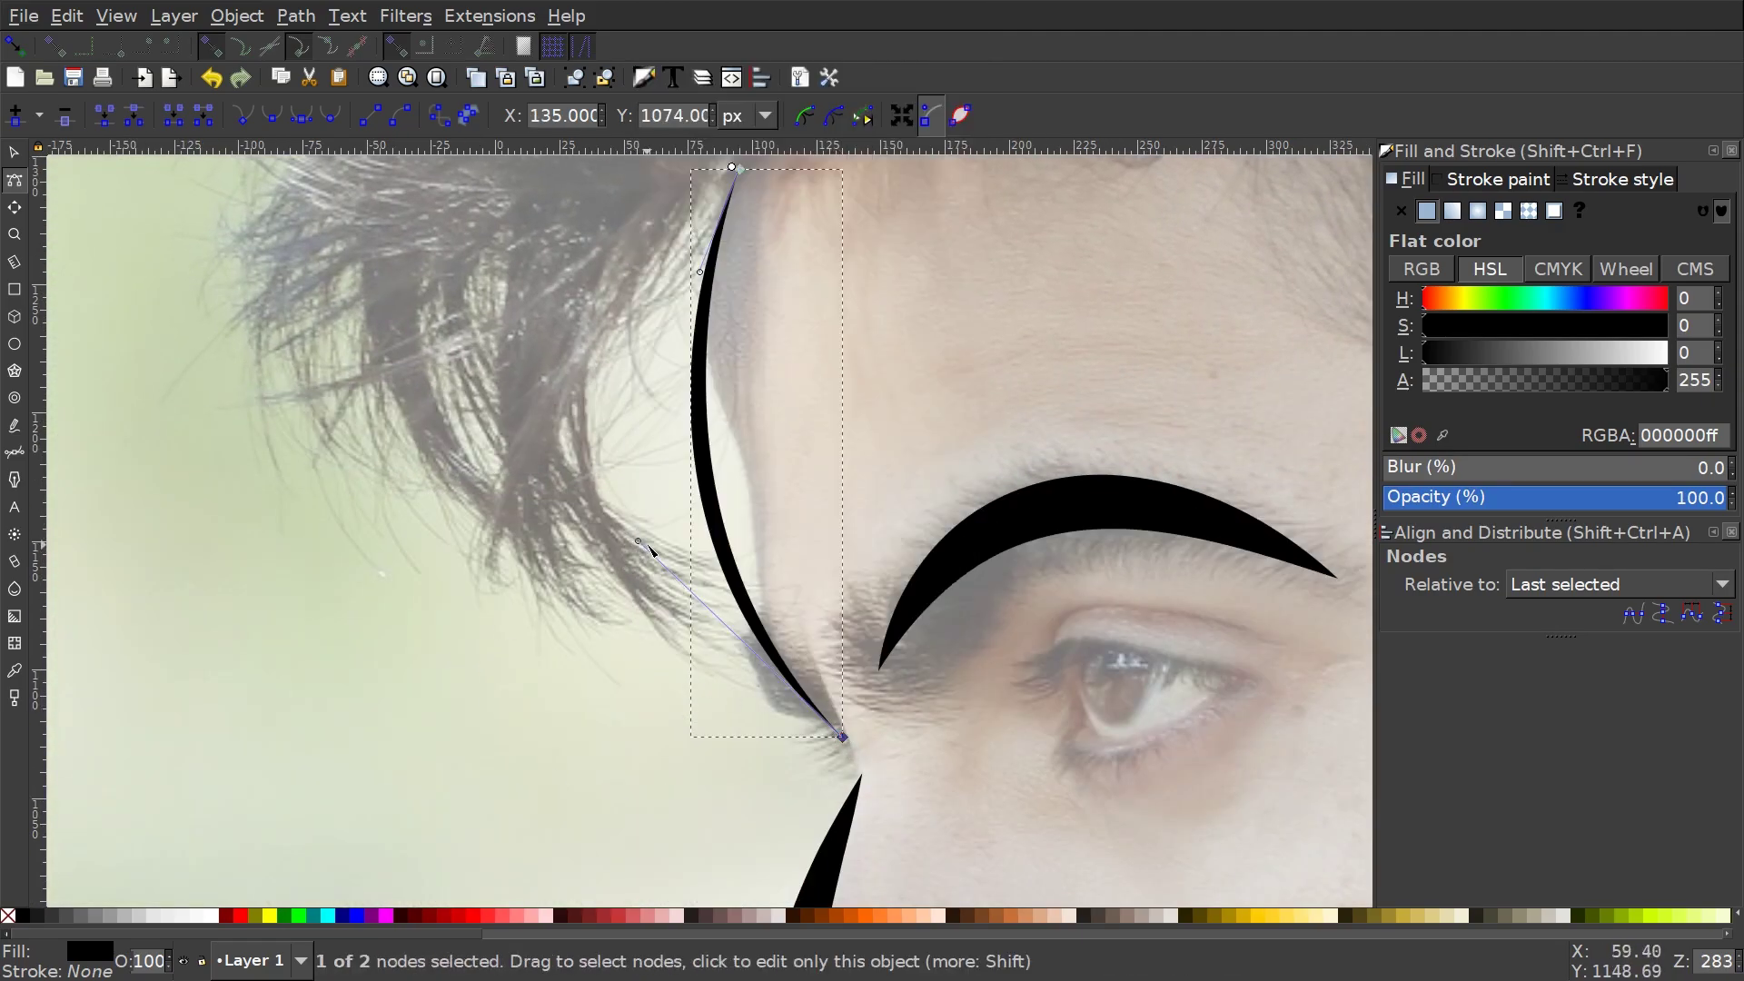
drag(641, 543, 777, 587)
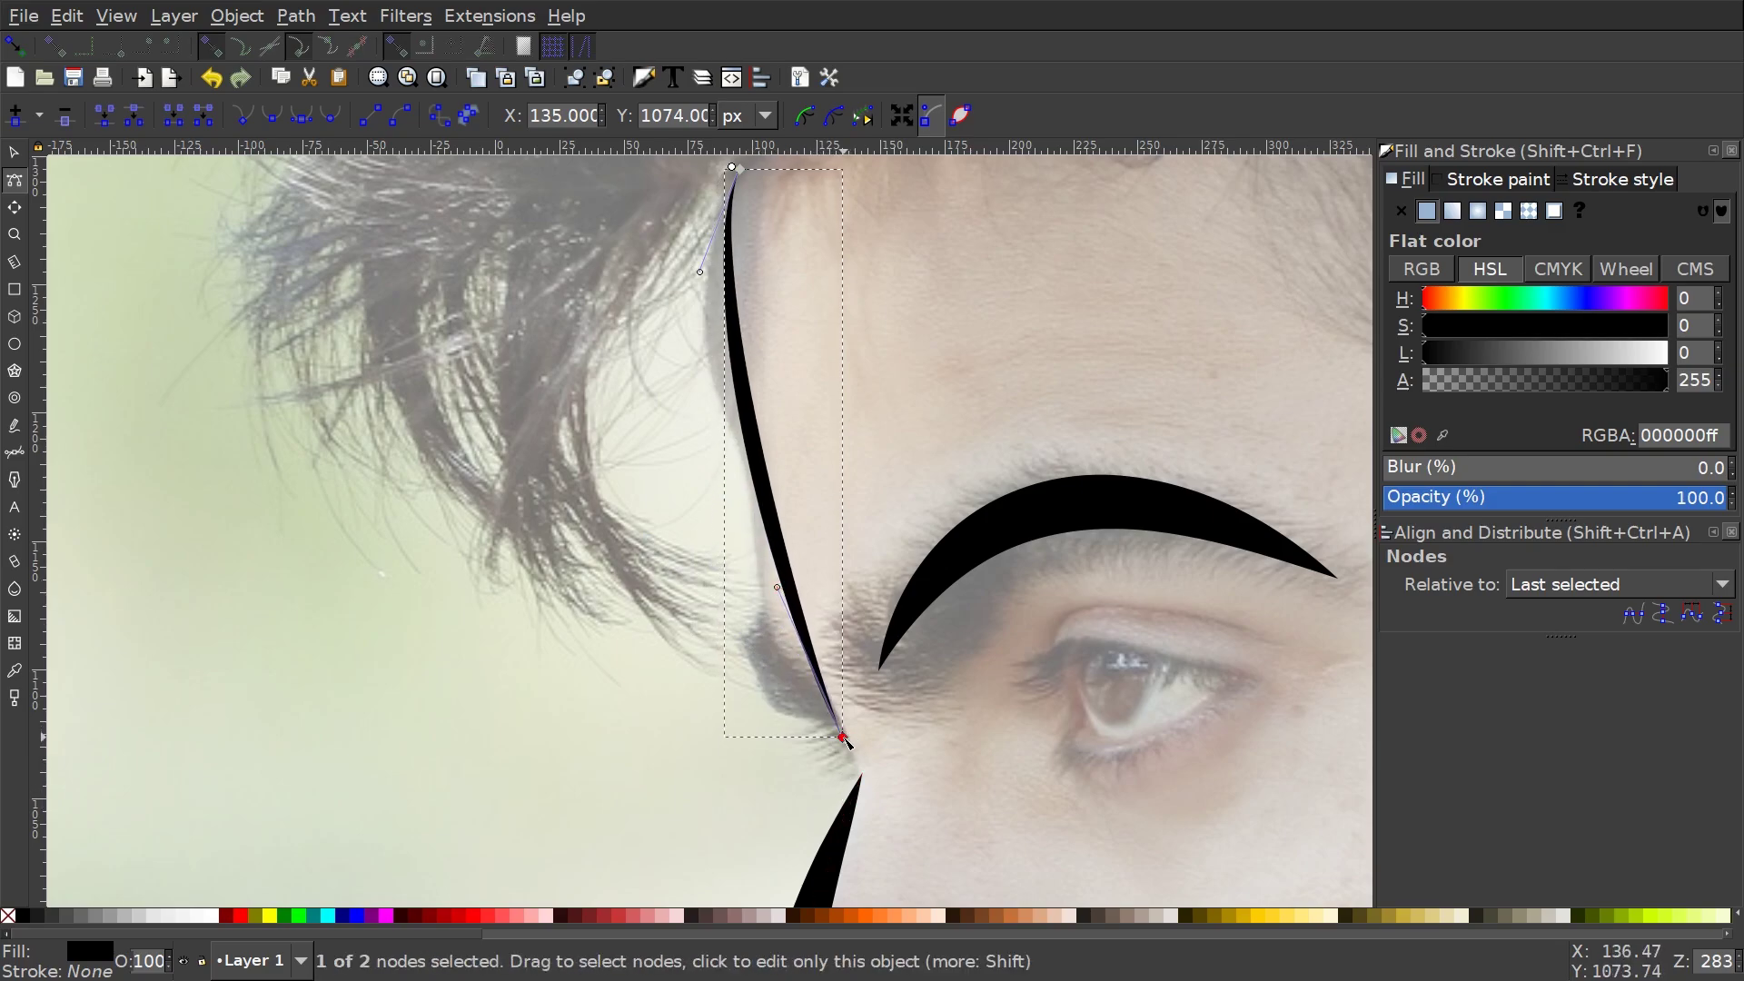
drag(845, 740, 796, 669)
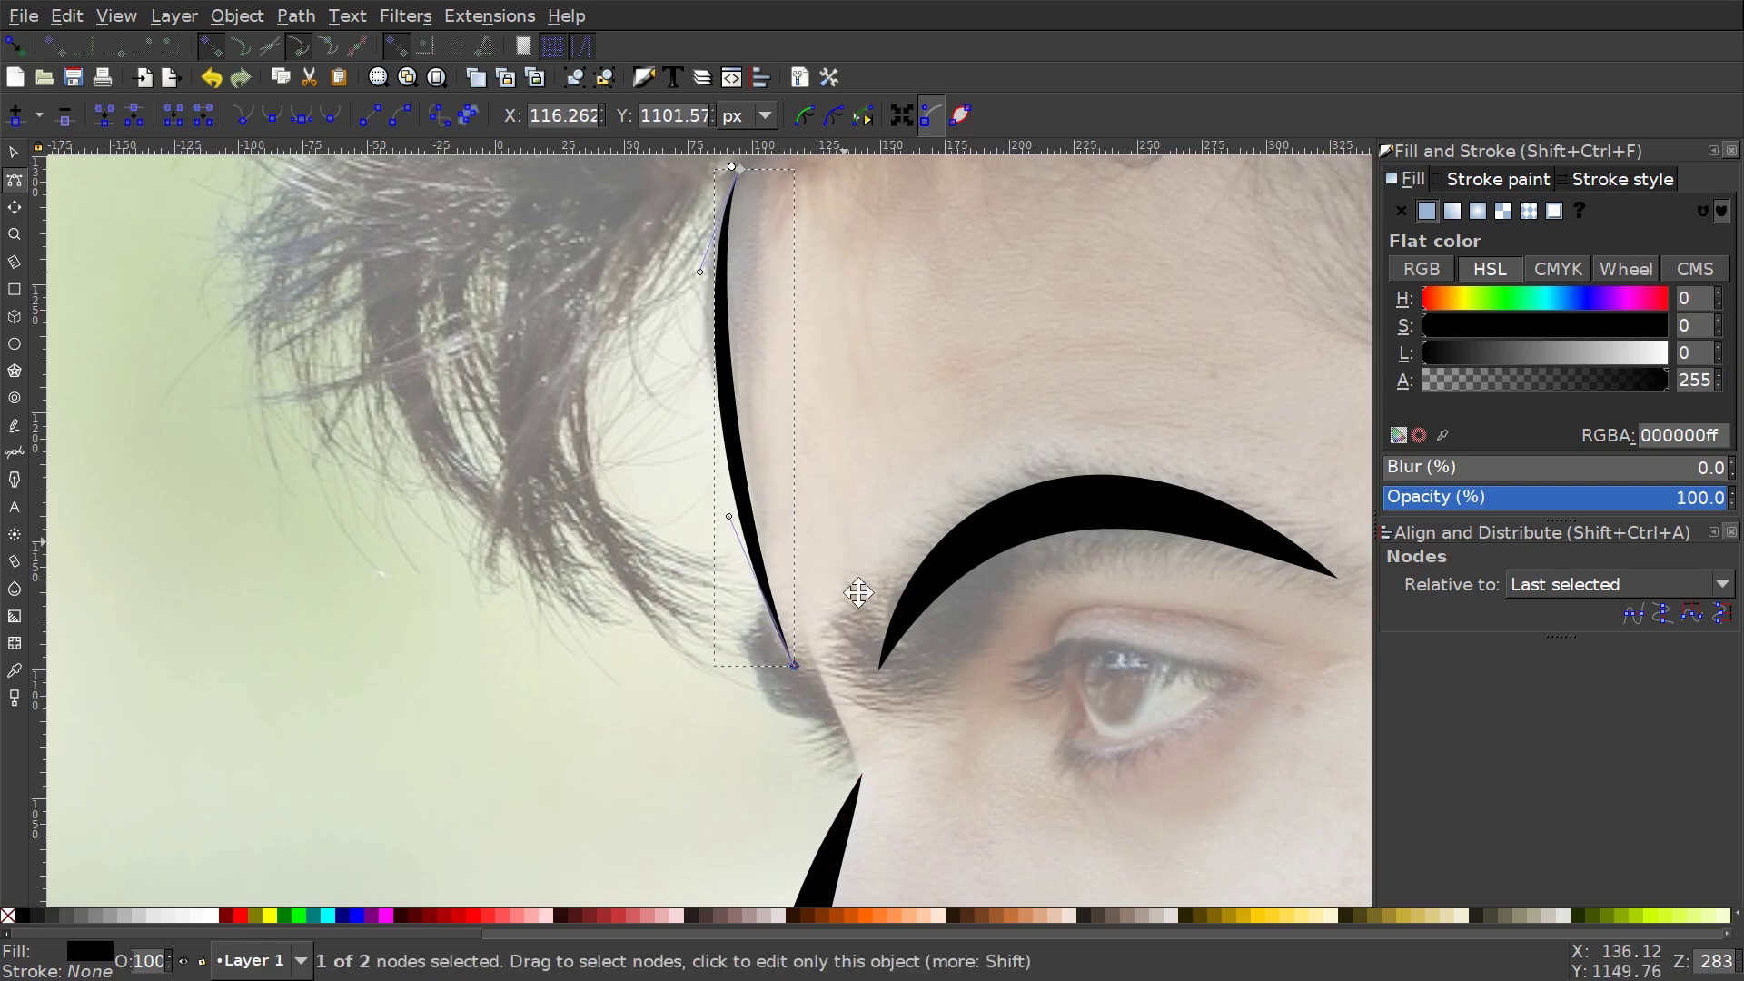
Thicken the forehead stroke with its width handle and extend its lower end down toward the bridge of the nose.
scroll(858, 592, up, 5)
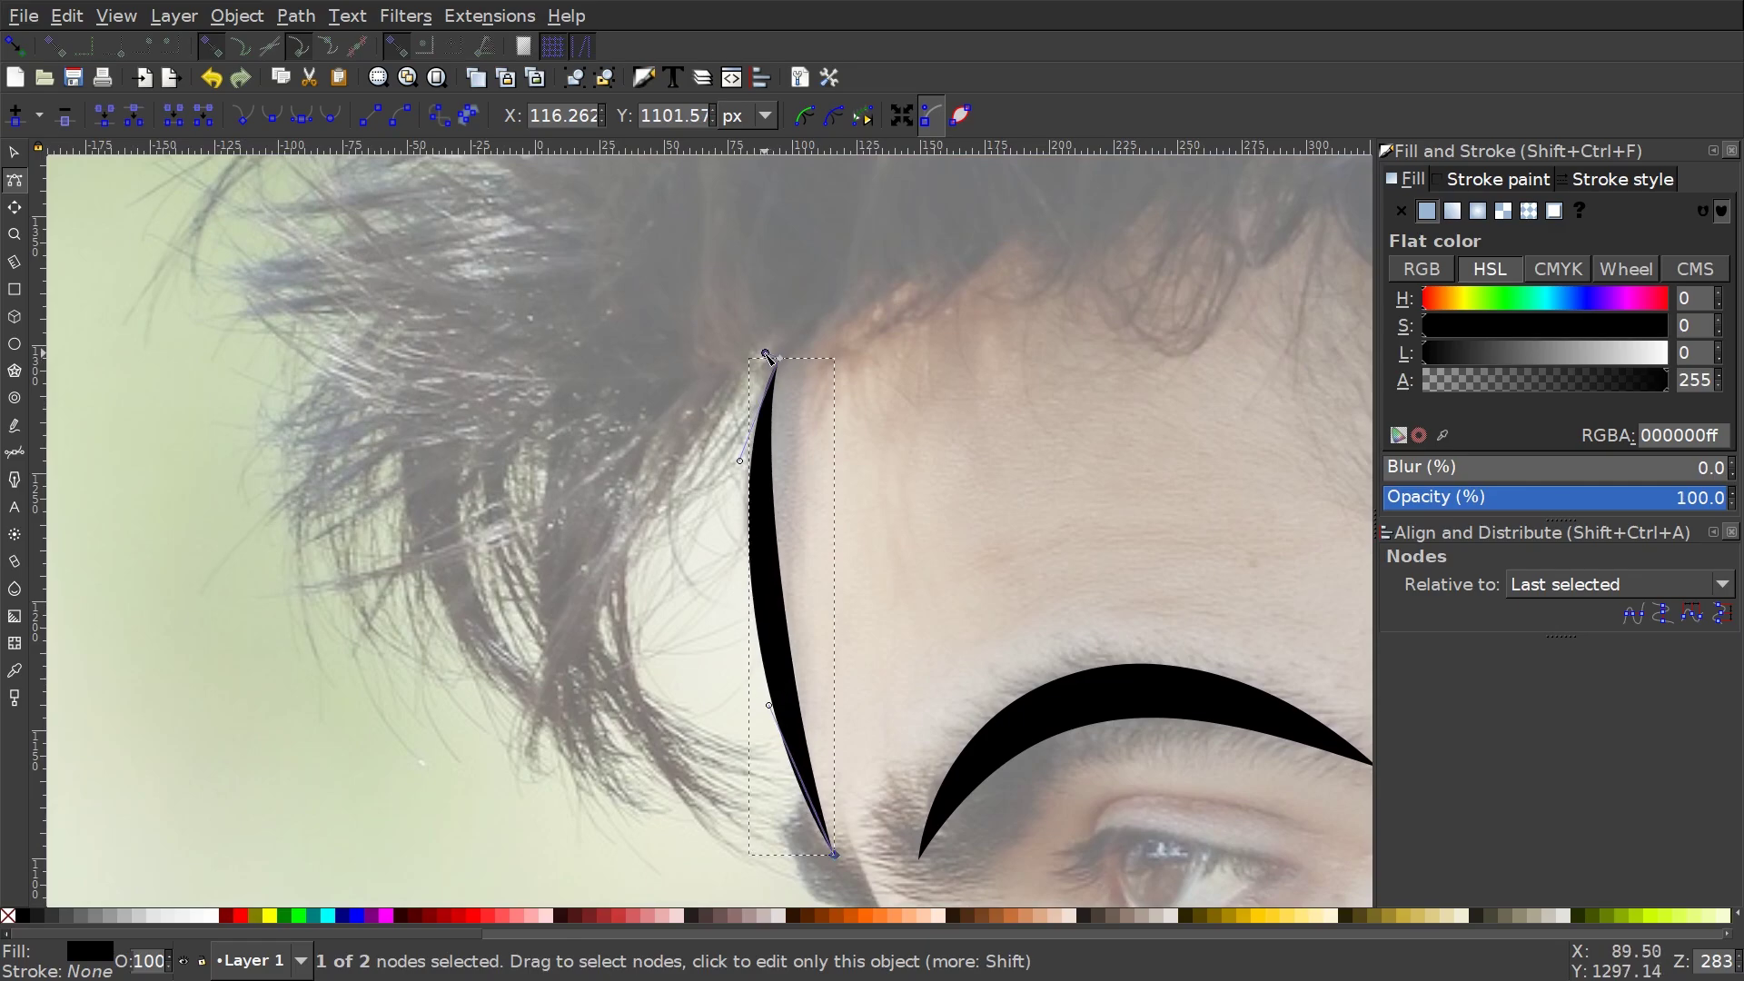
drag(766, 354, 764, 353)
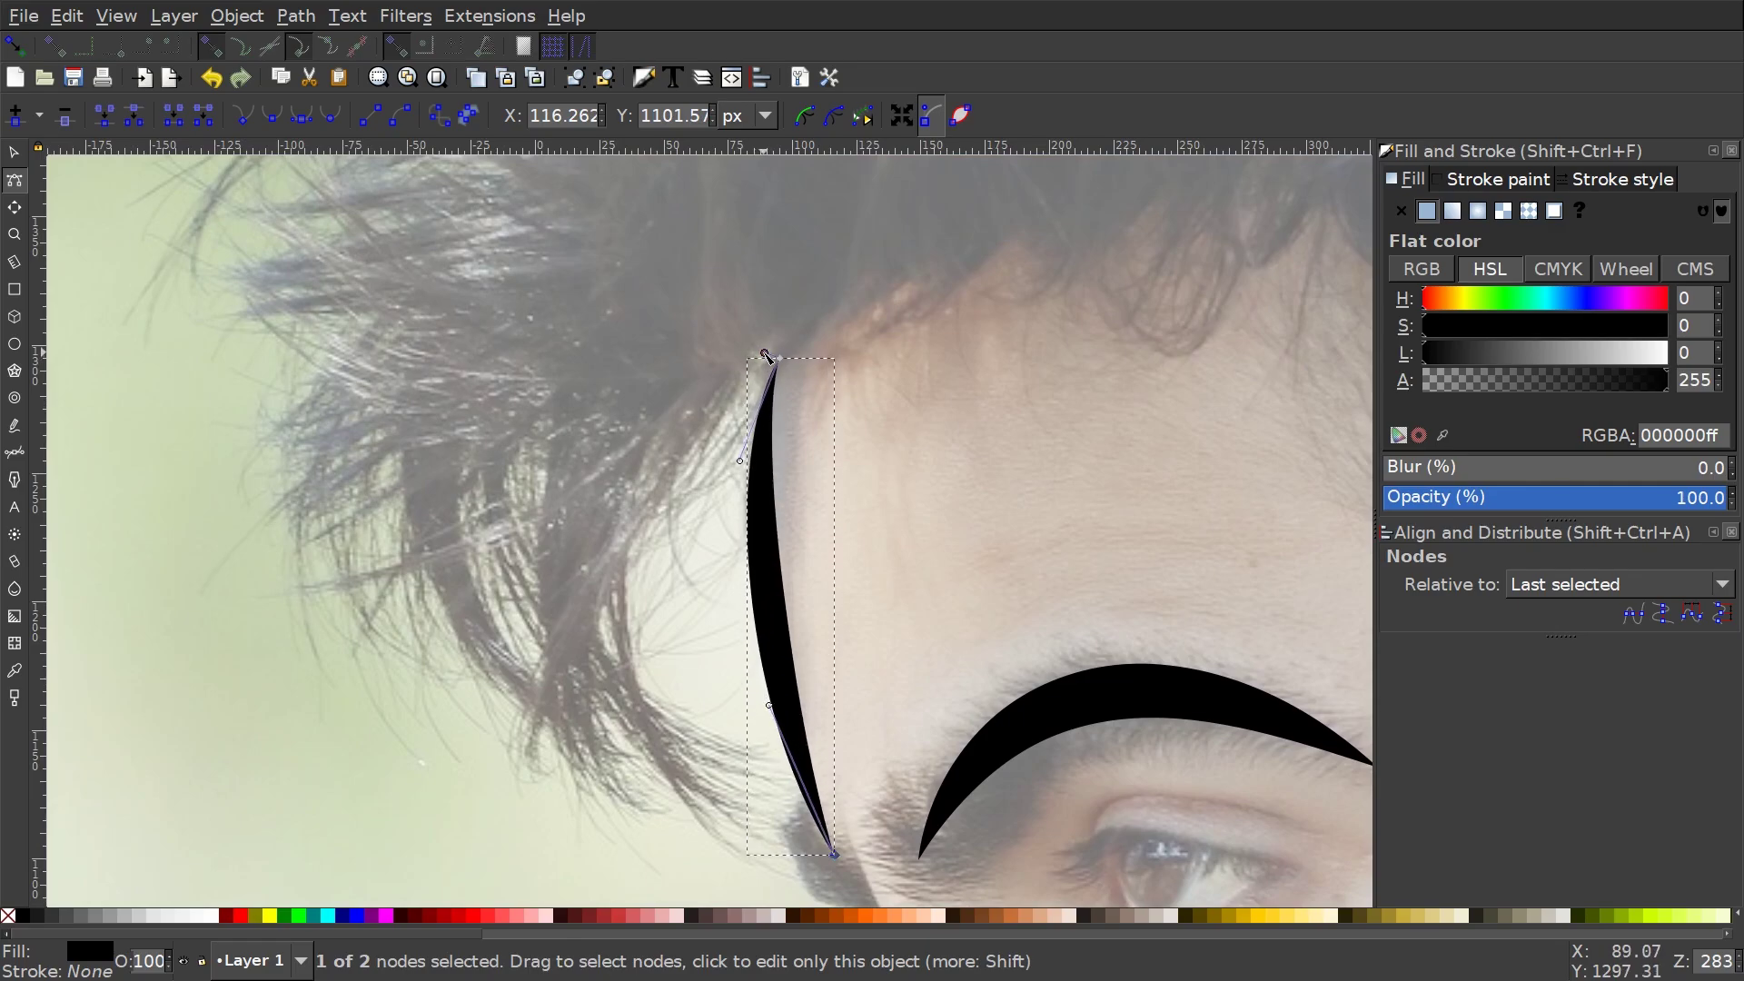
scroll(766, 354, down, 3)
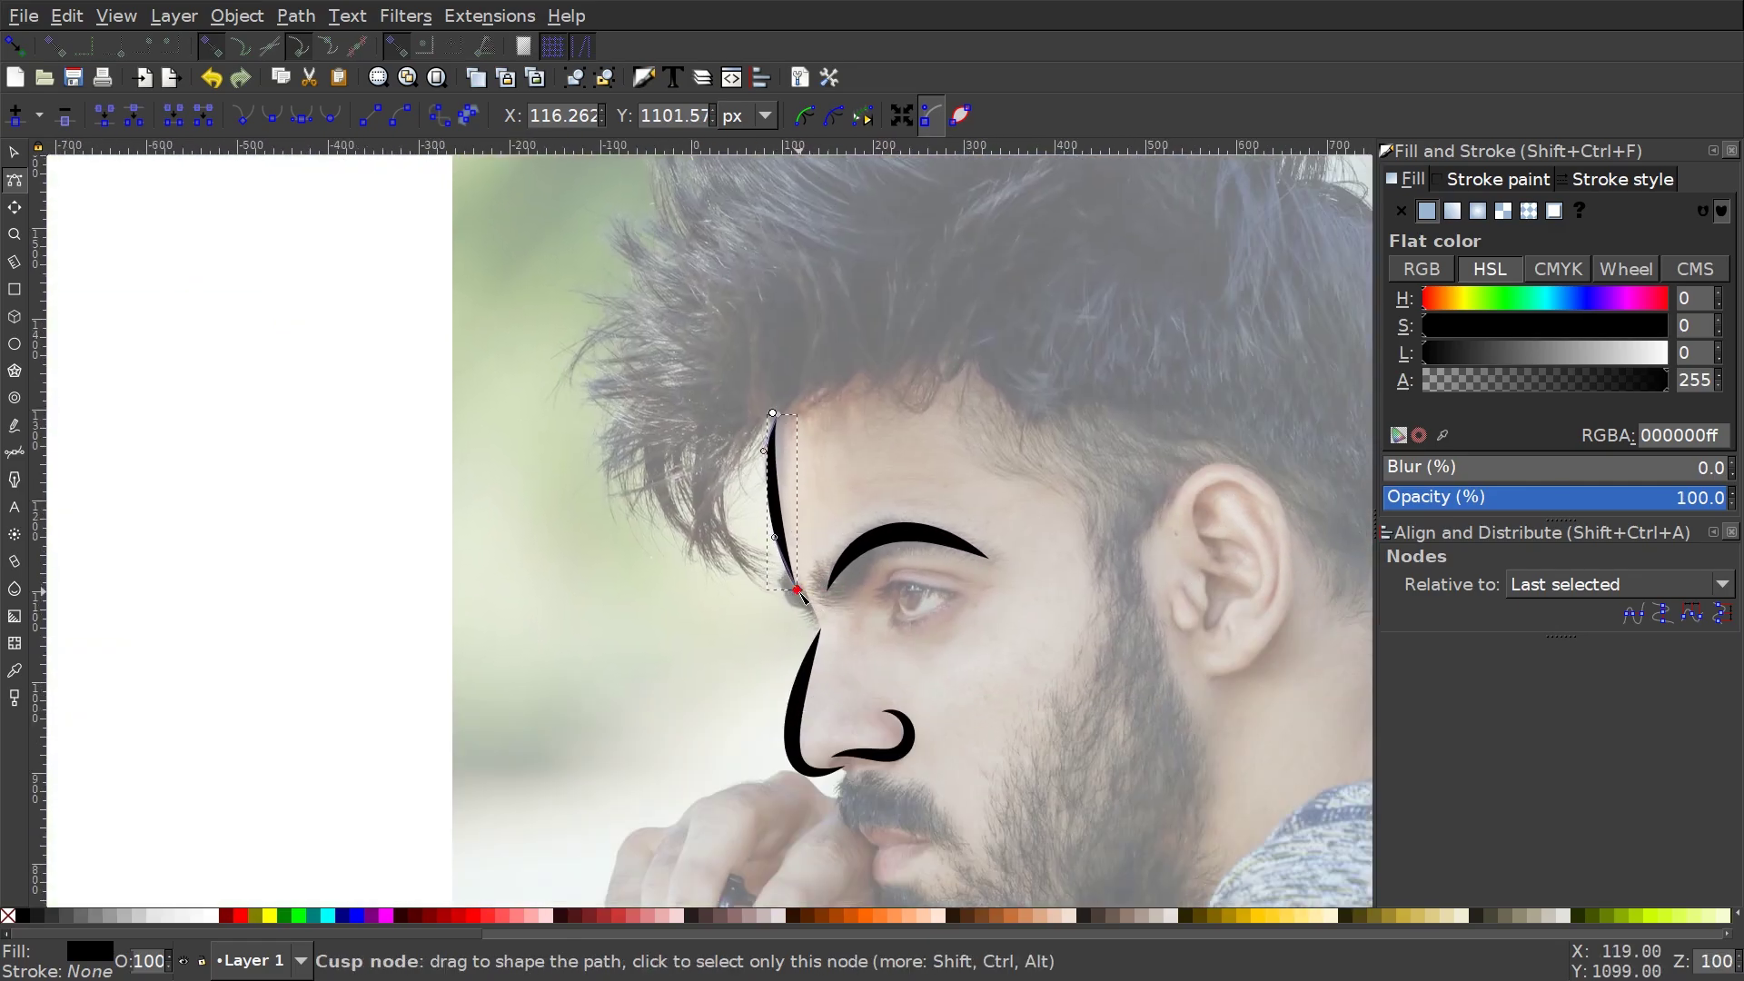
drag(798, 591, 778, 554)
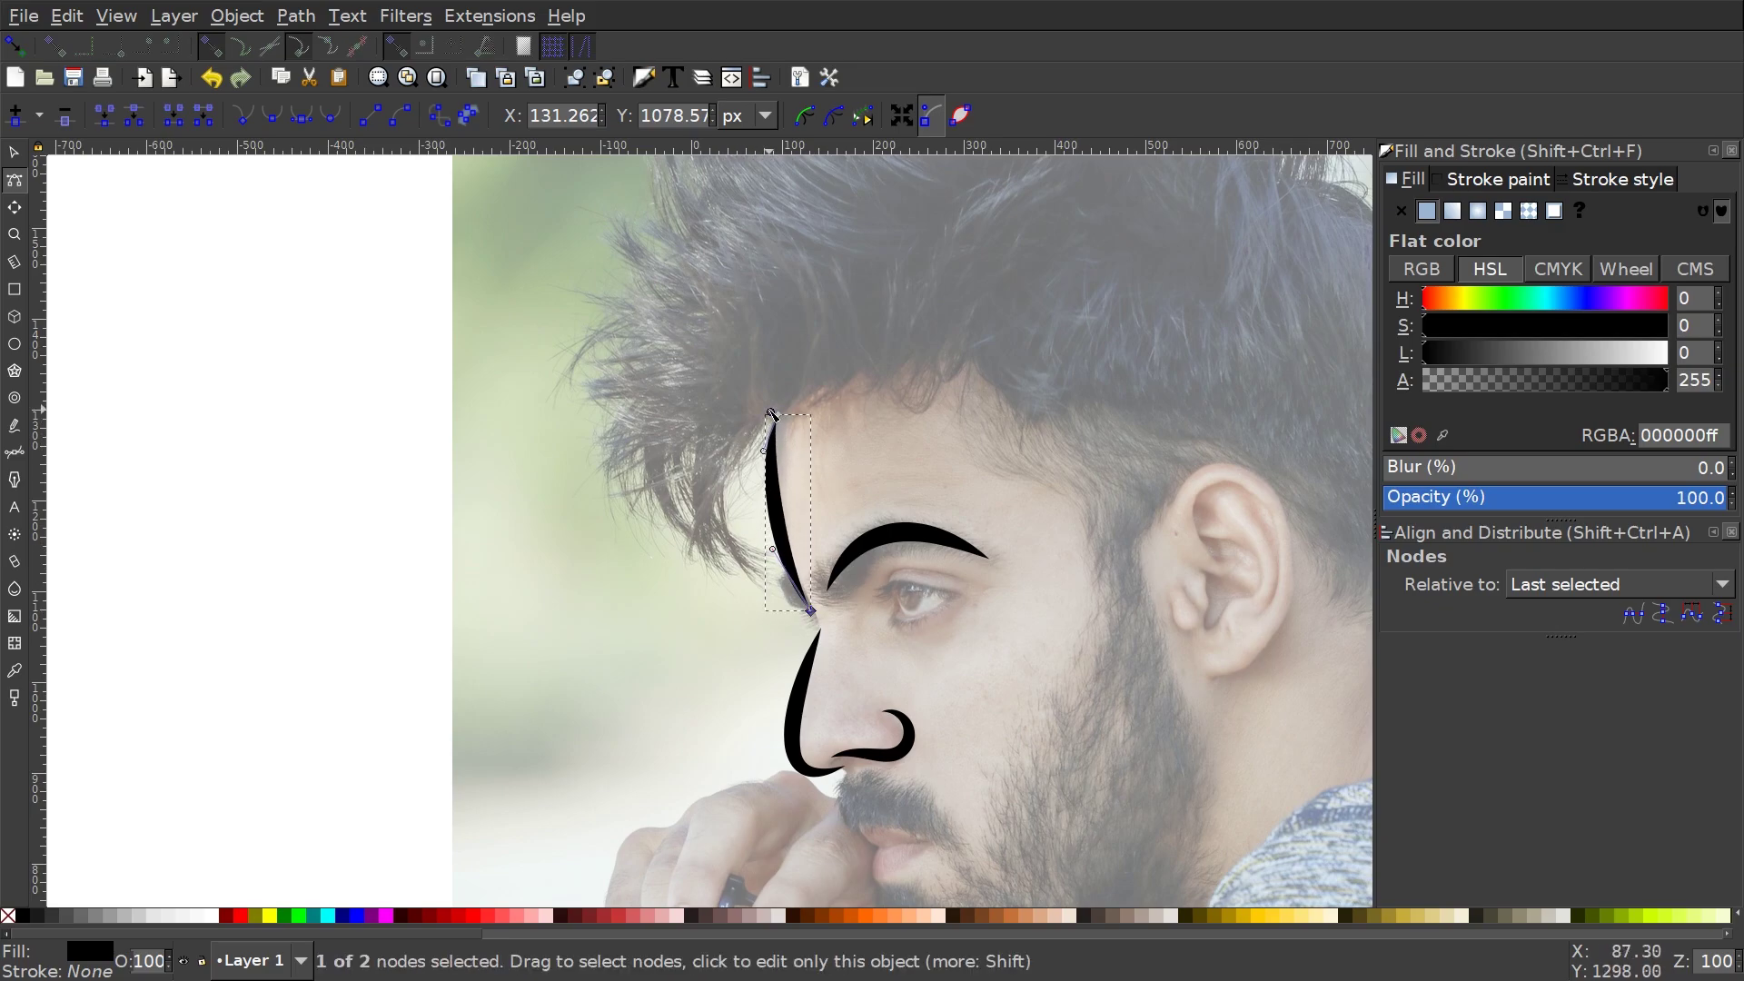
Draw a curved tapered Bezier stroke along the inner edge of the front hair locks, from the hairline down to their tips.
drag(1088, 691, 980, 607)
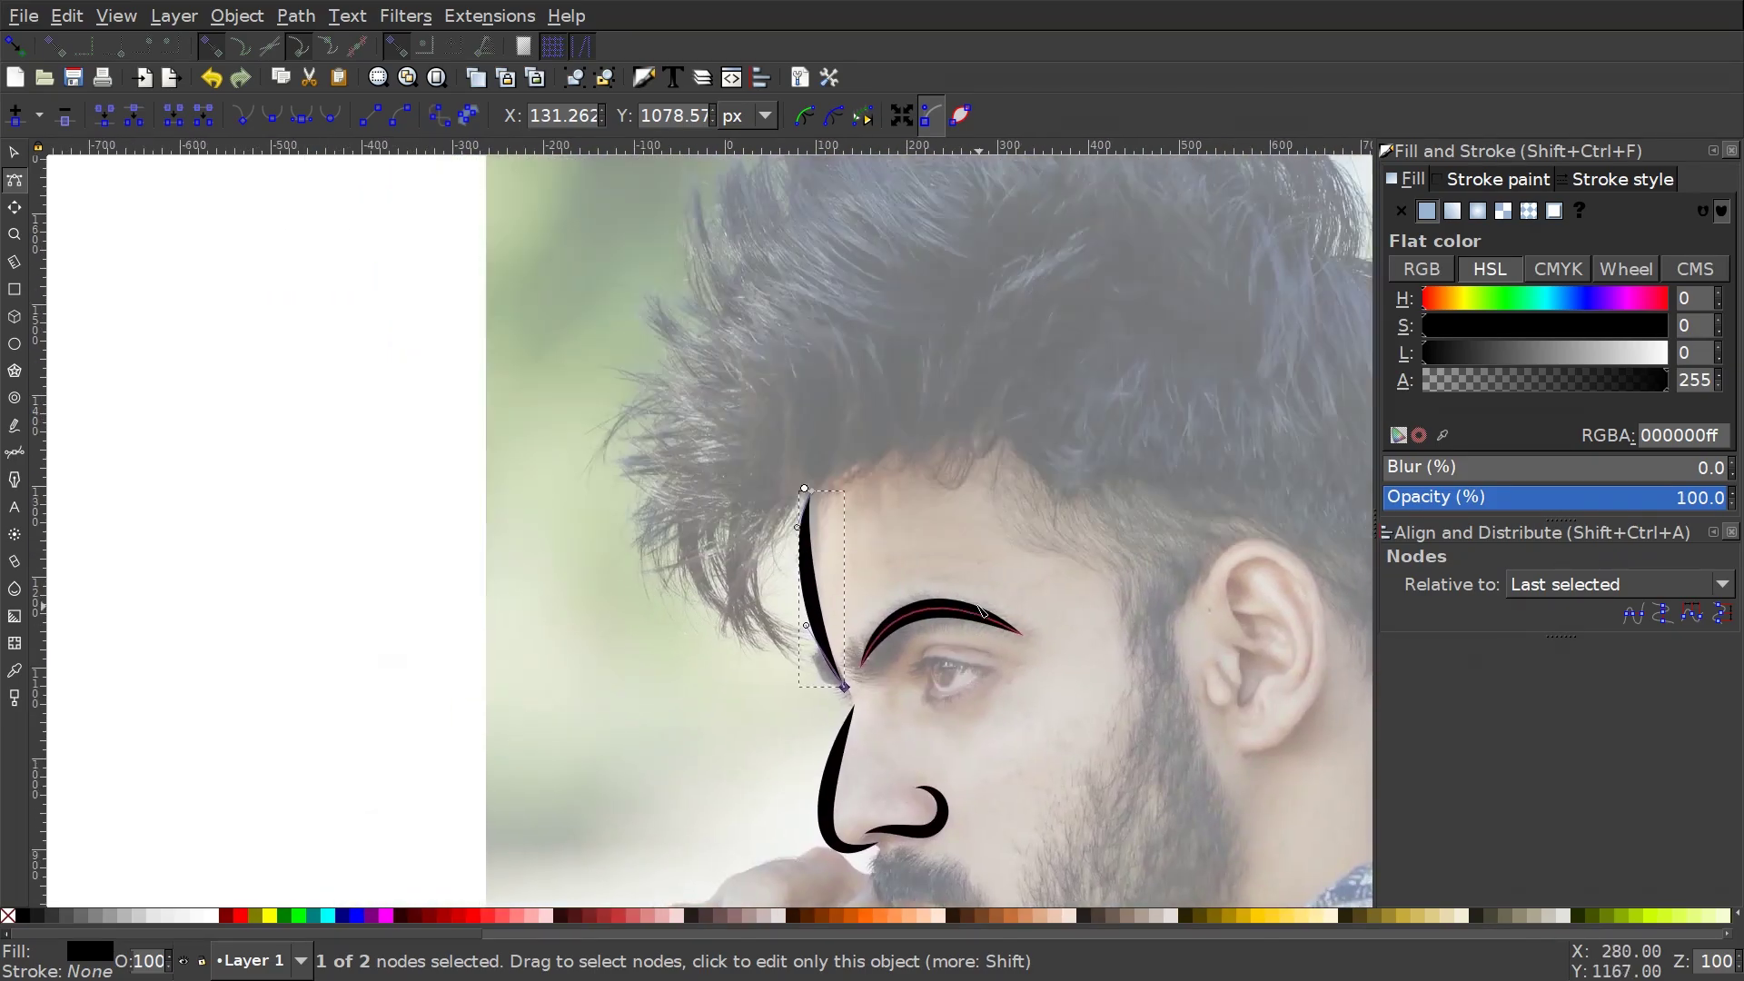
key(b)
drag(1035, 701, 727, 220)
drag(834, 351, 1164, 785)
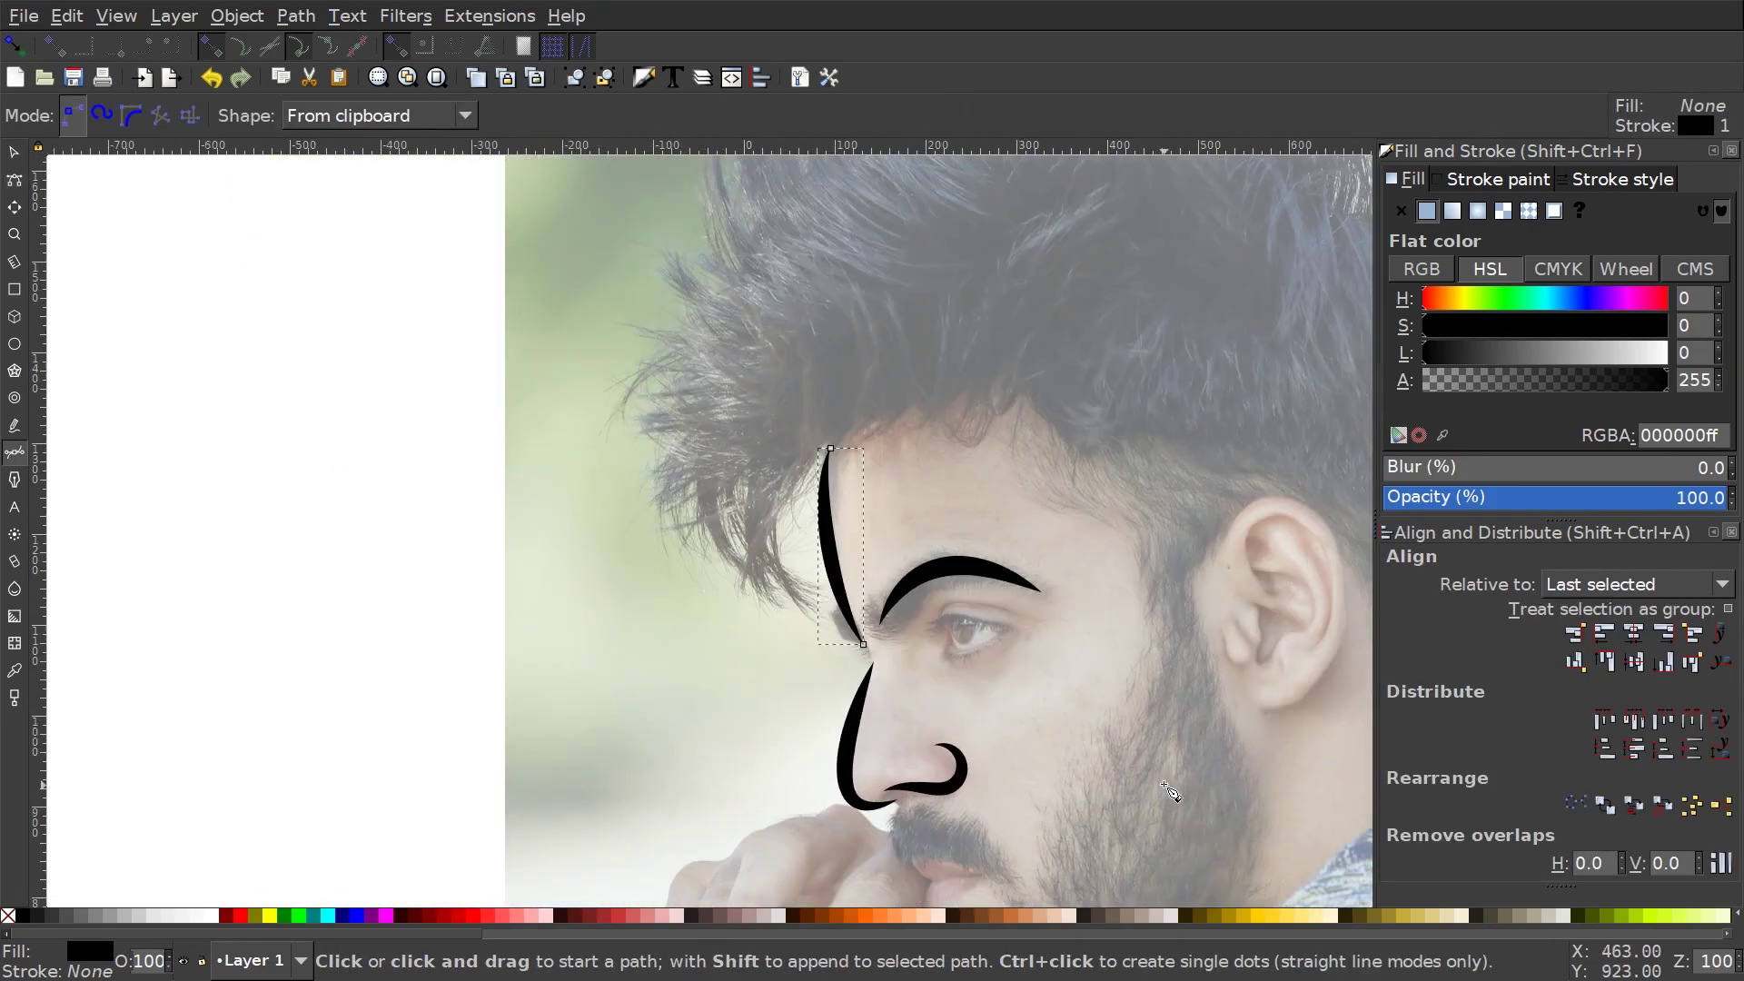
click(811, 459)
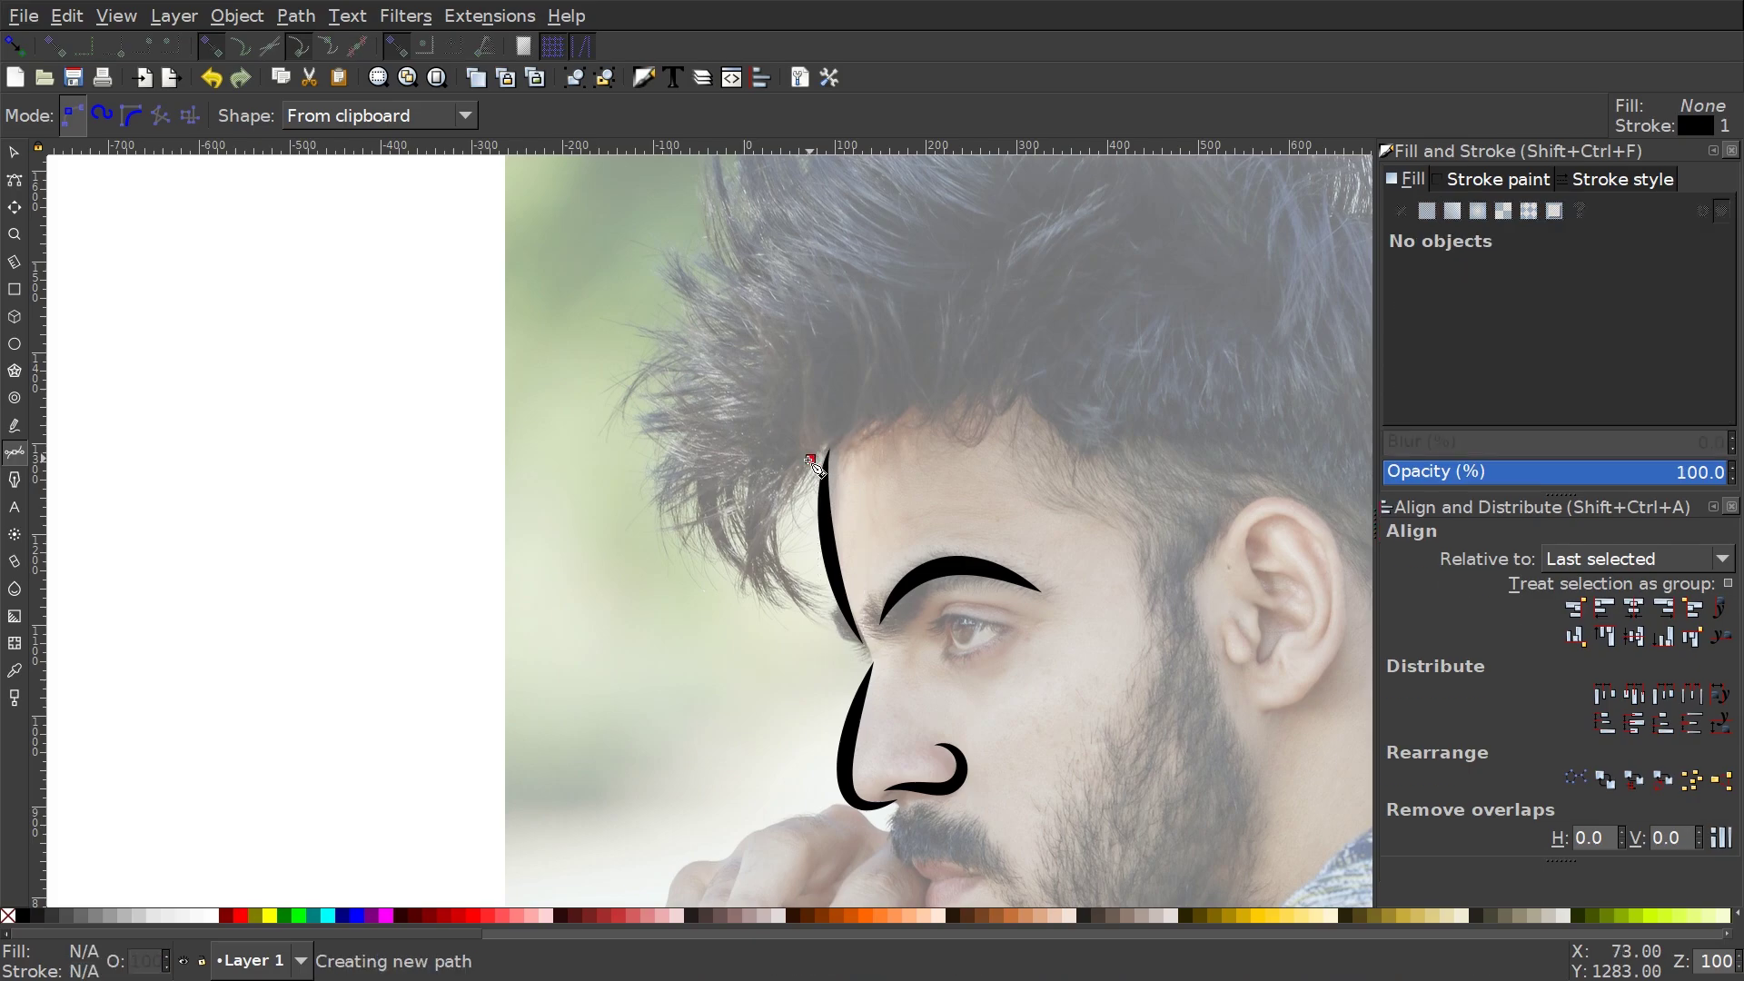
drag(801, 607, 854, 722)
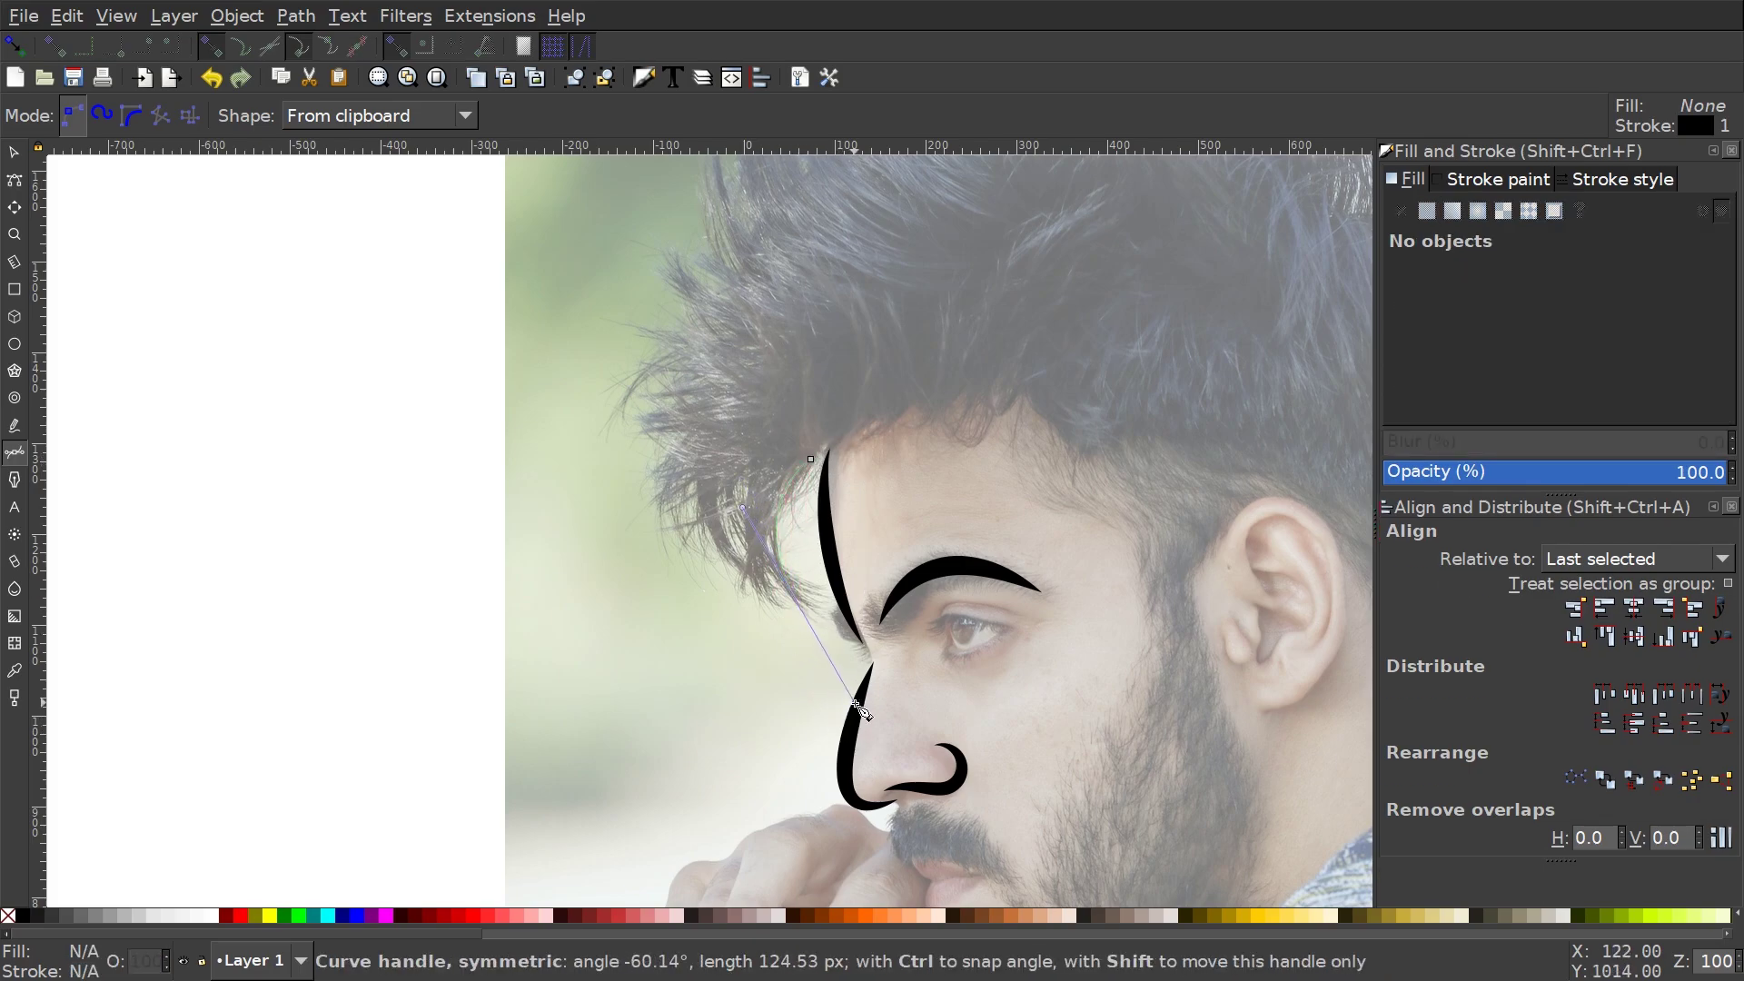
key(Return)
Bend the new hair stroke outward with the Node tool so it follows the hanging locks.
scroll(834, 527, up, 3)
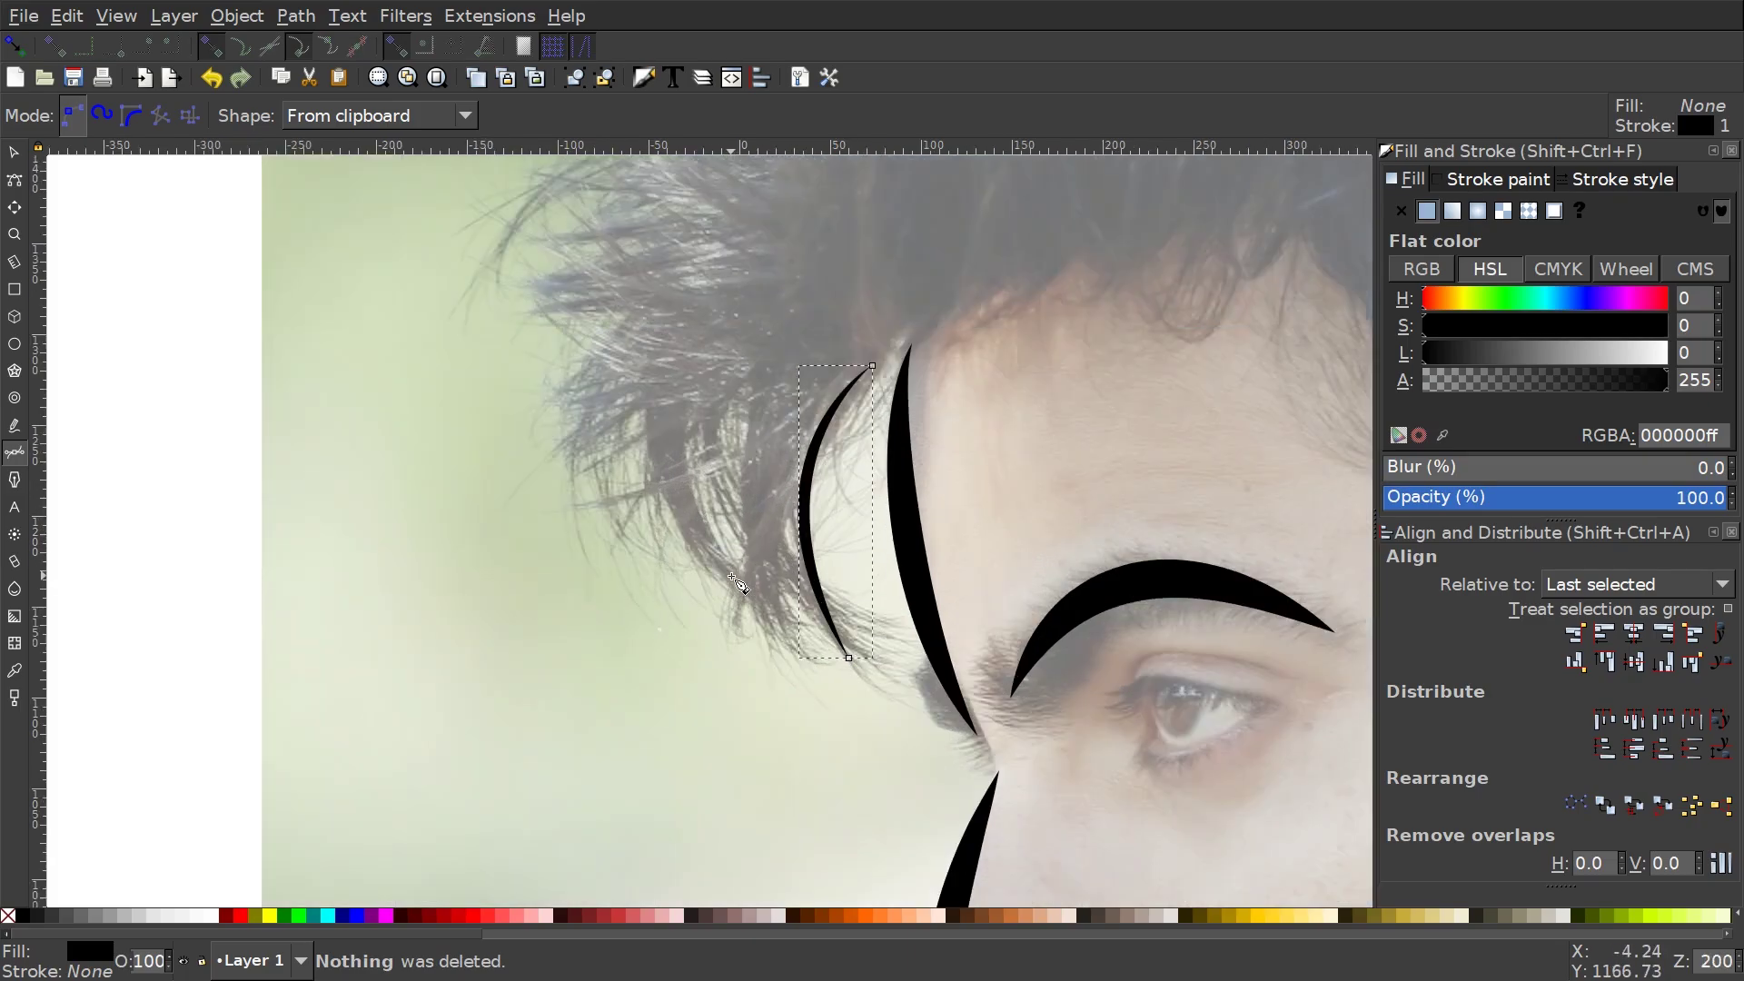
key(n)
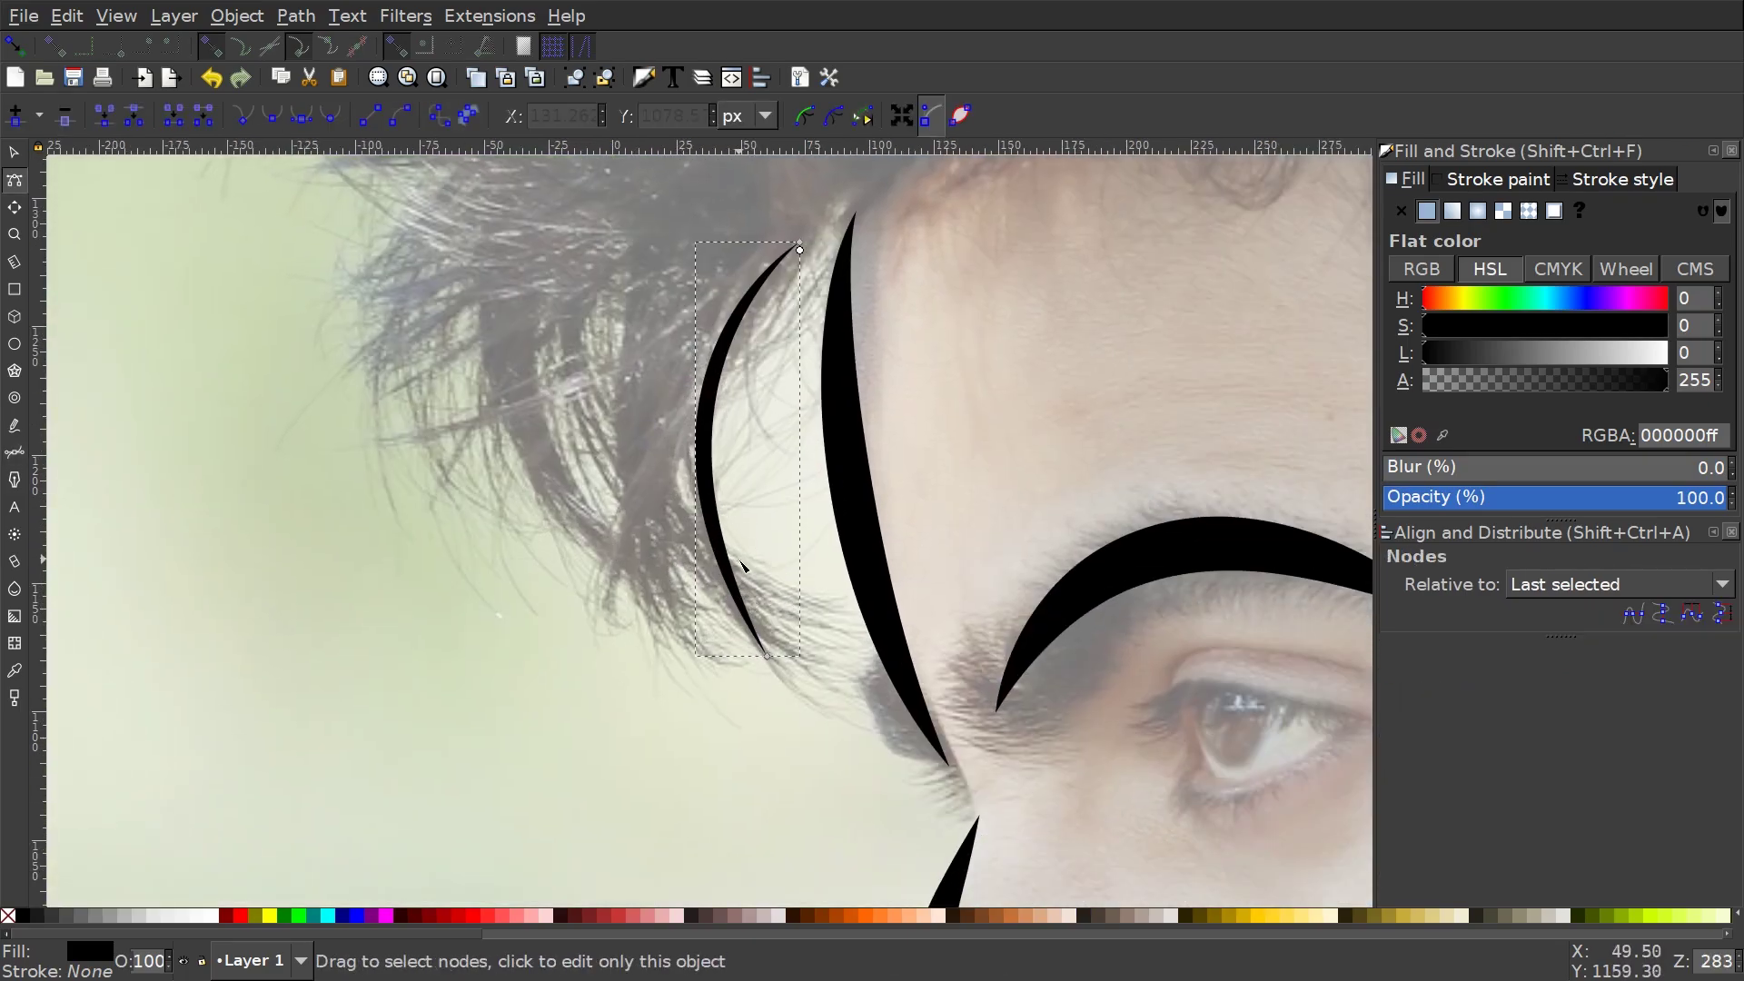
mouse_move(739, 589)
mouse_down()
mouse_move(720, 585)
mouse_move(733, 558)
mouse_move(722, 573)
mouse_move(738, 586)
mouse_up()
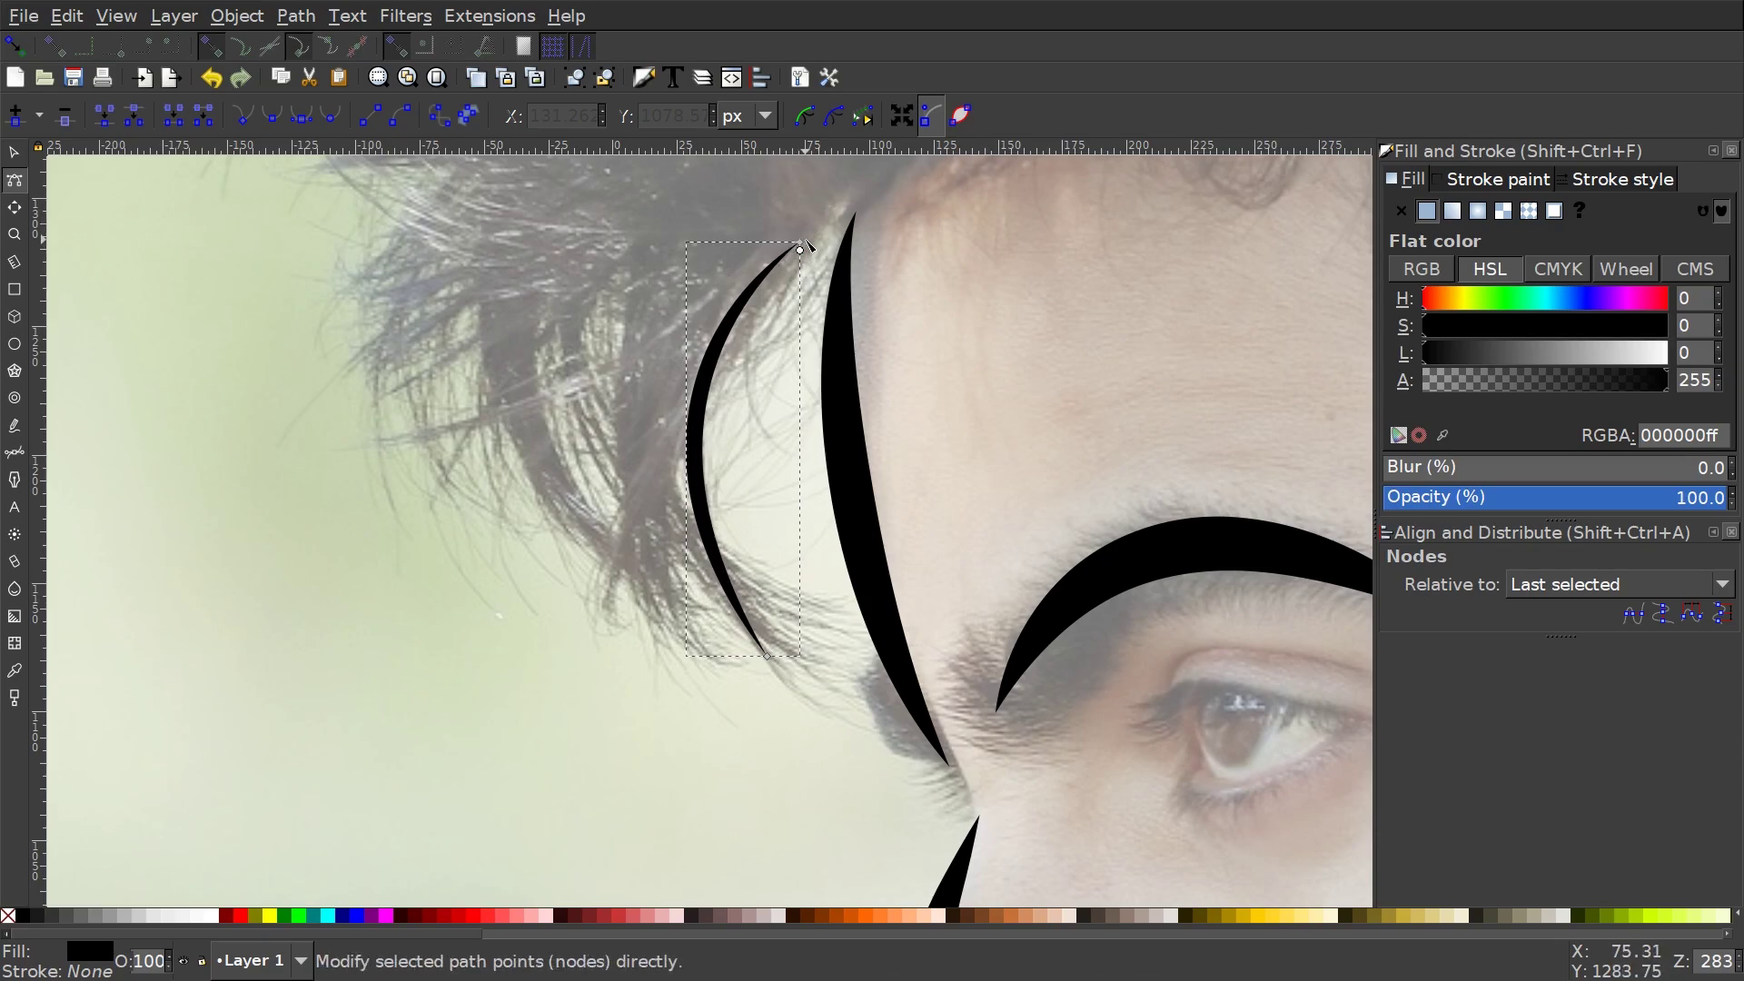
Adjust the curve handles at both ends of the front hair stroke to follow the locks and thicken it with its width handle.
click(799, 248)
mouse_move(765, 272)
mouse_down()
mouse_move(739, 260)
mouse_move(766, 275)
mouse_move(754, 261)
mouse_up()
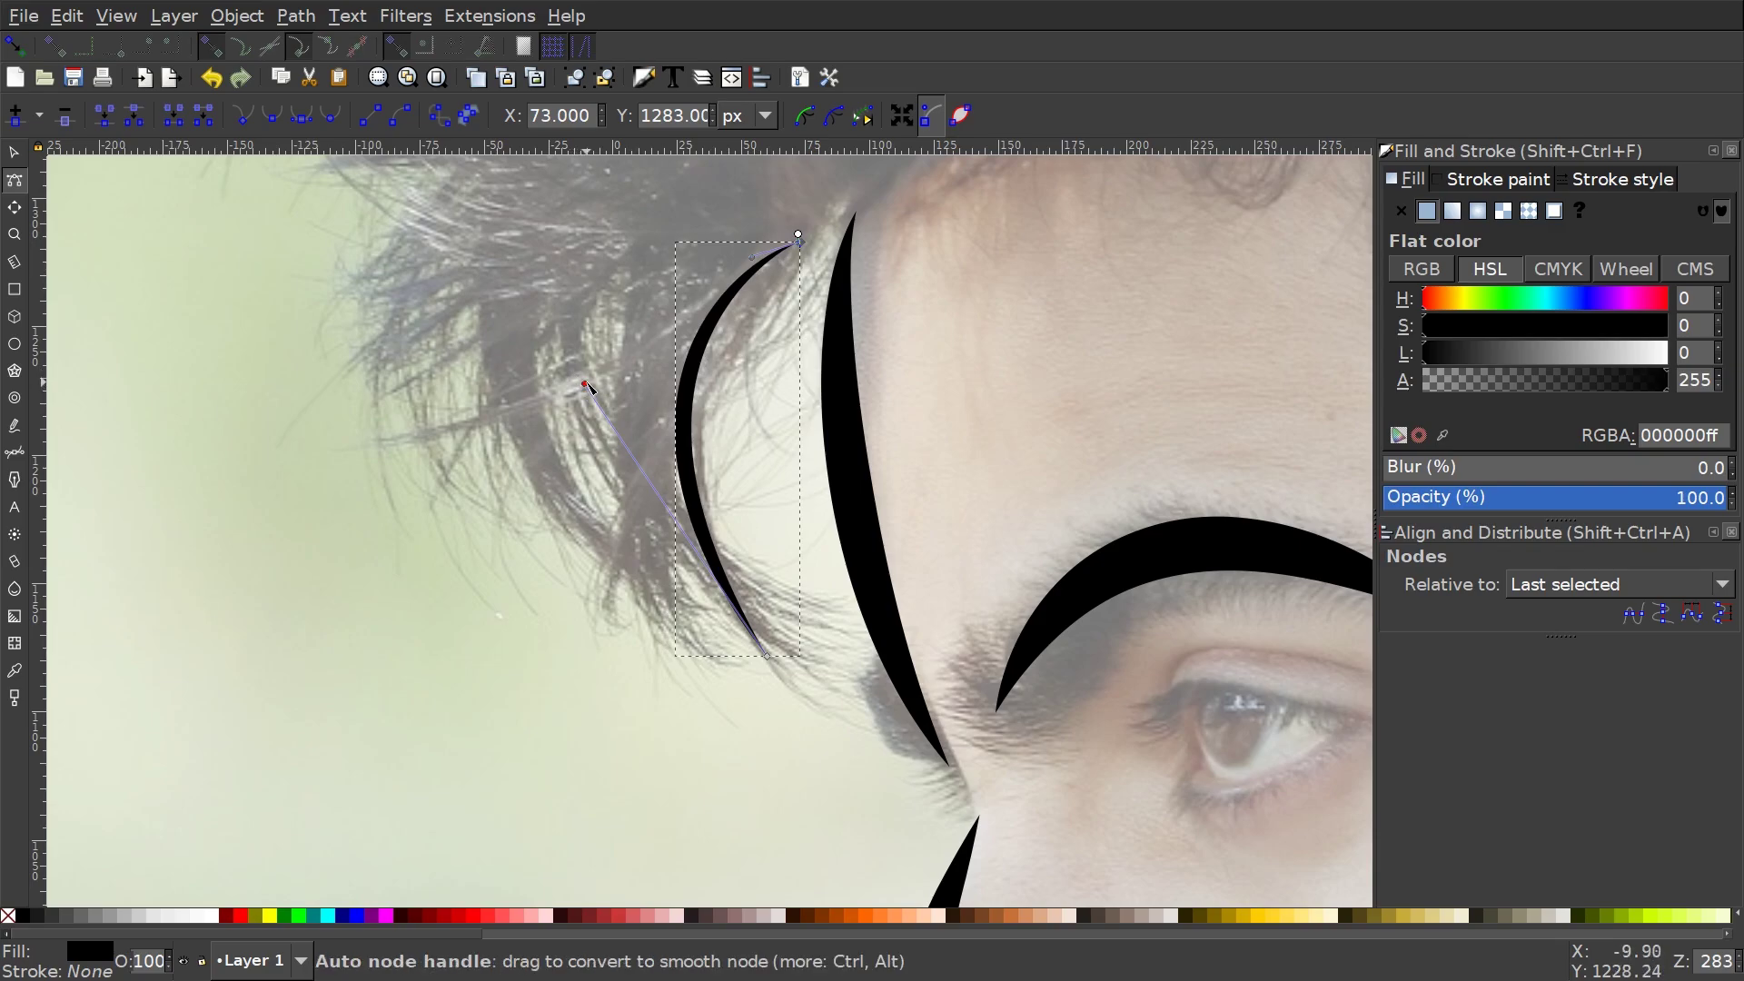
drag(586, 387, 624, 485)
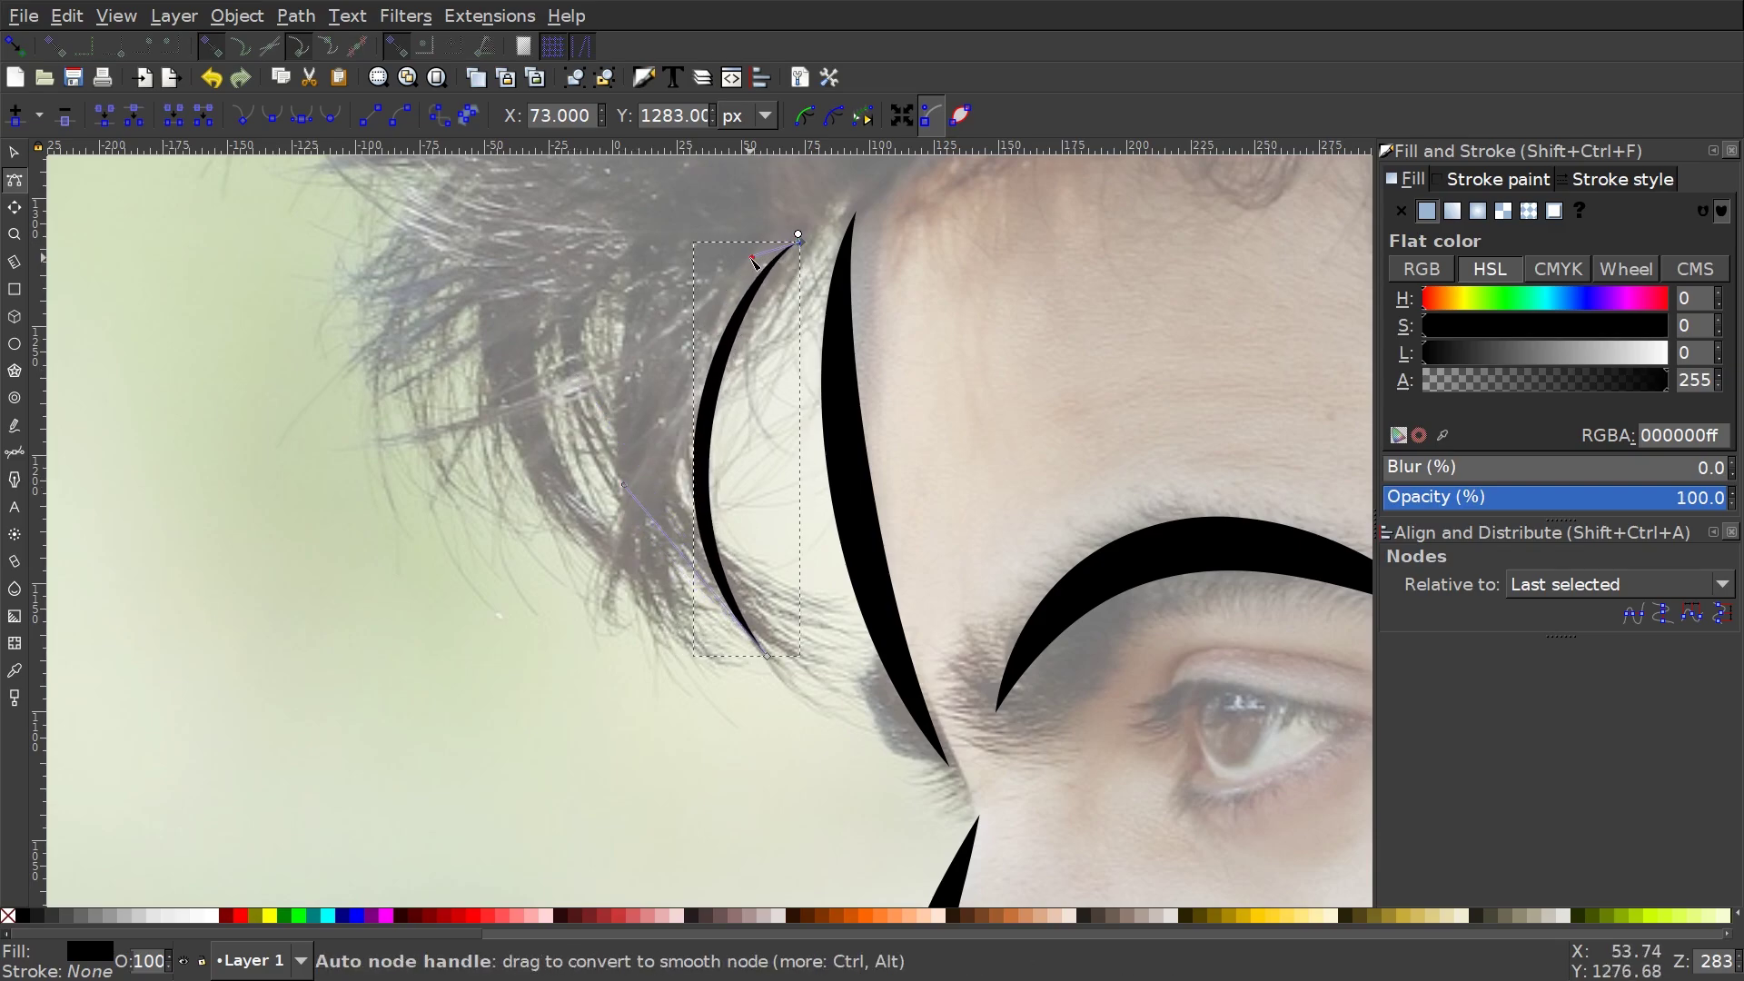
drag(753, 262, 748, 266)
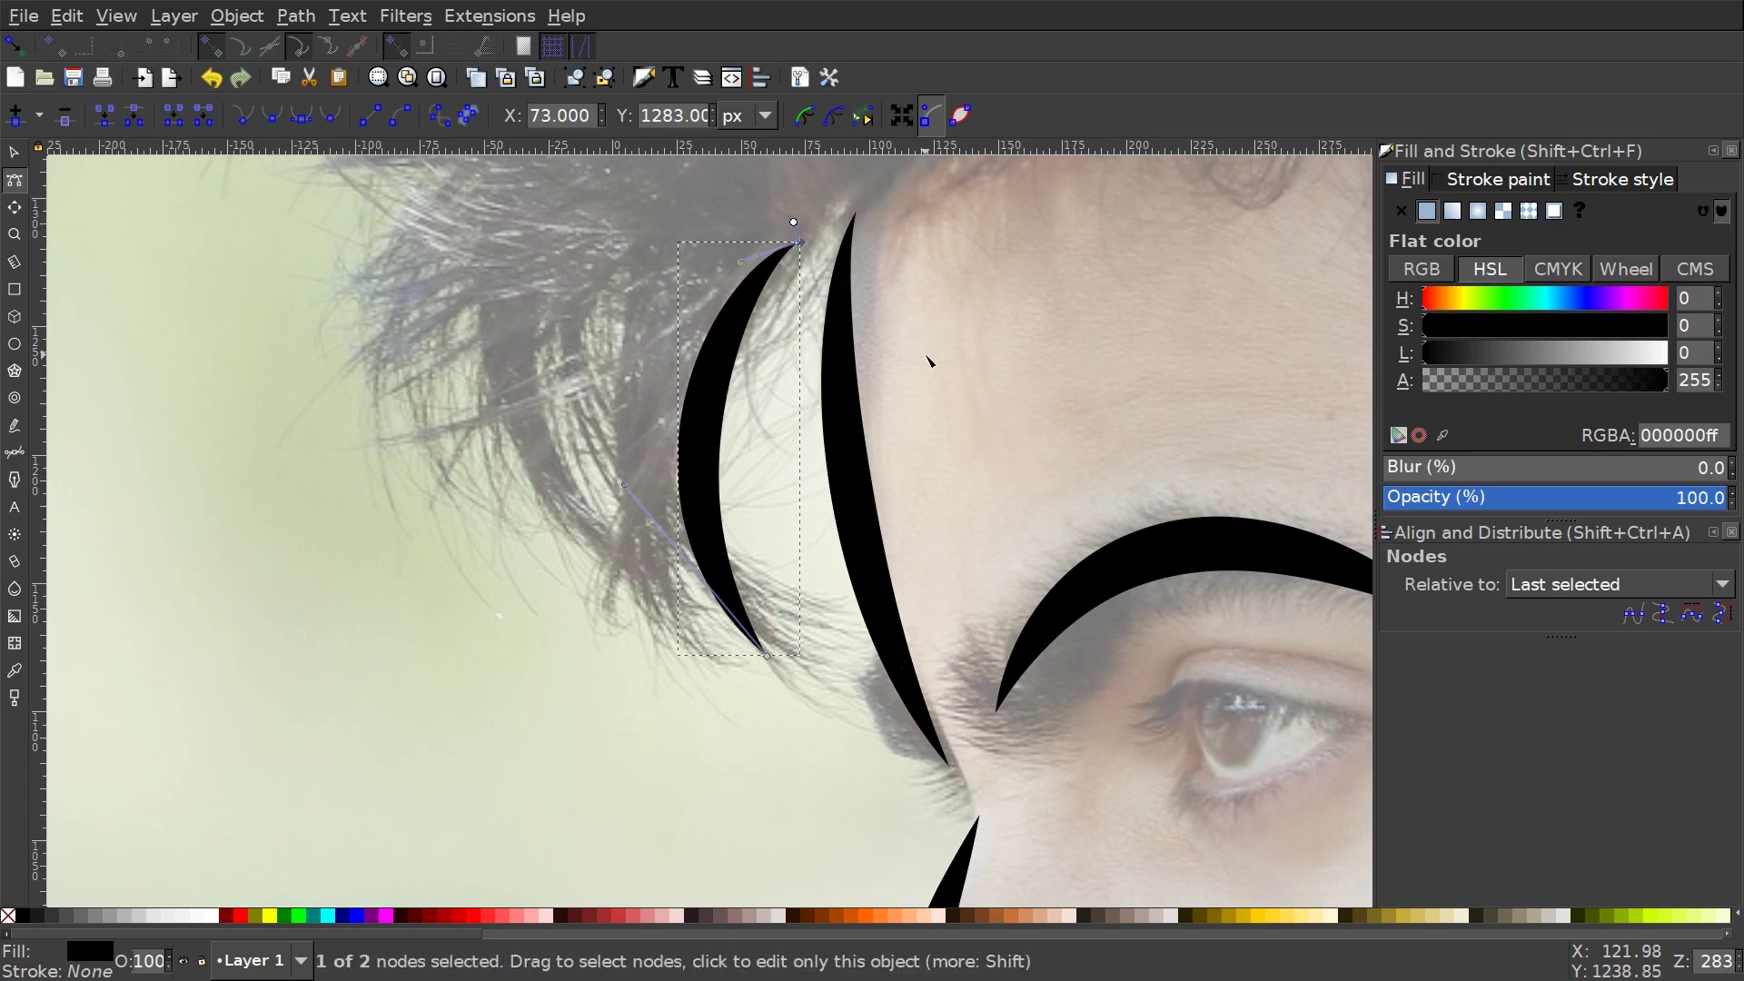
Refine the curve of the hair stroke along the top of the head with the Node tool.
scroll(927, 360, down, 4)
drag(830, 710, 715, 613)
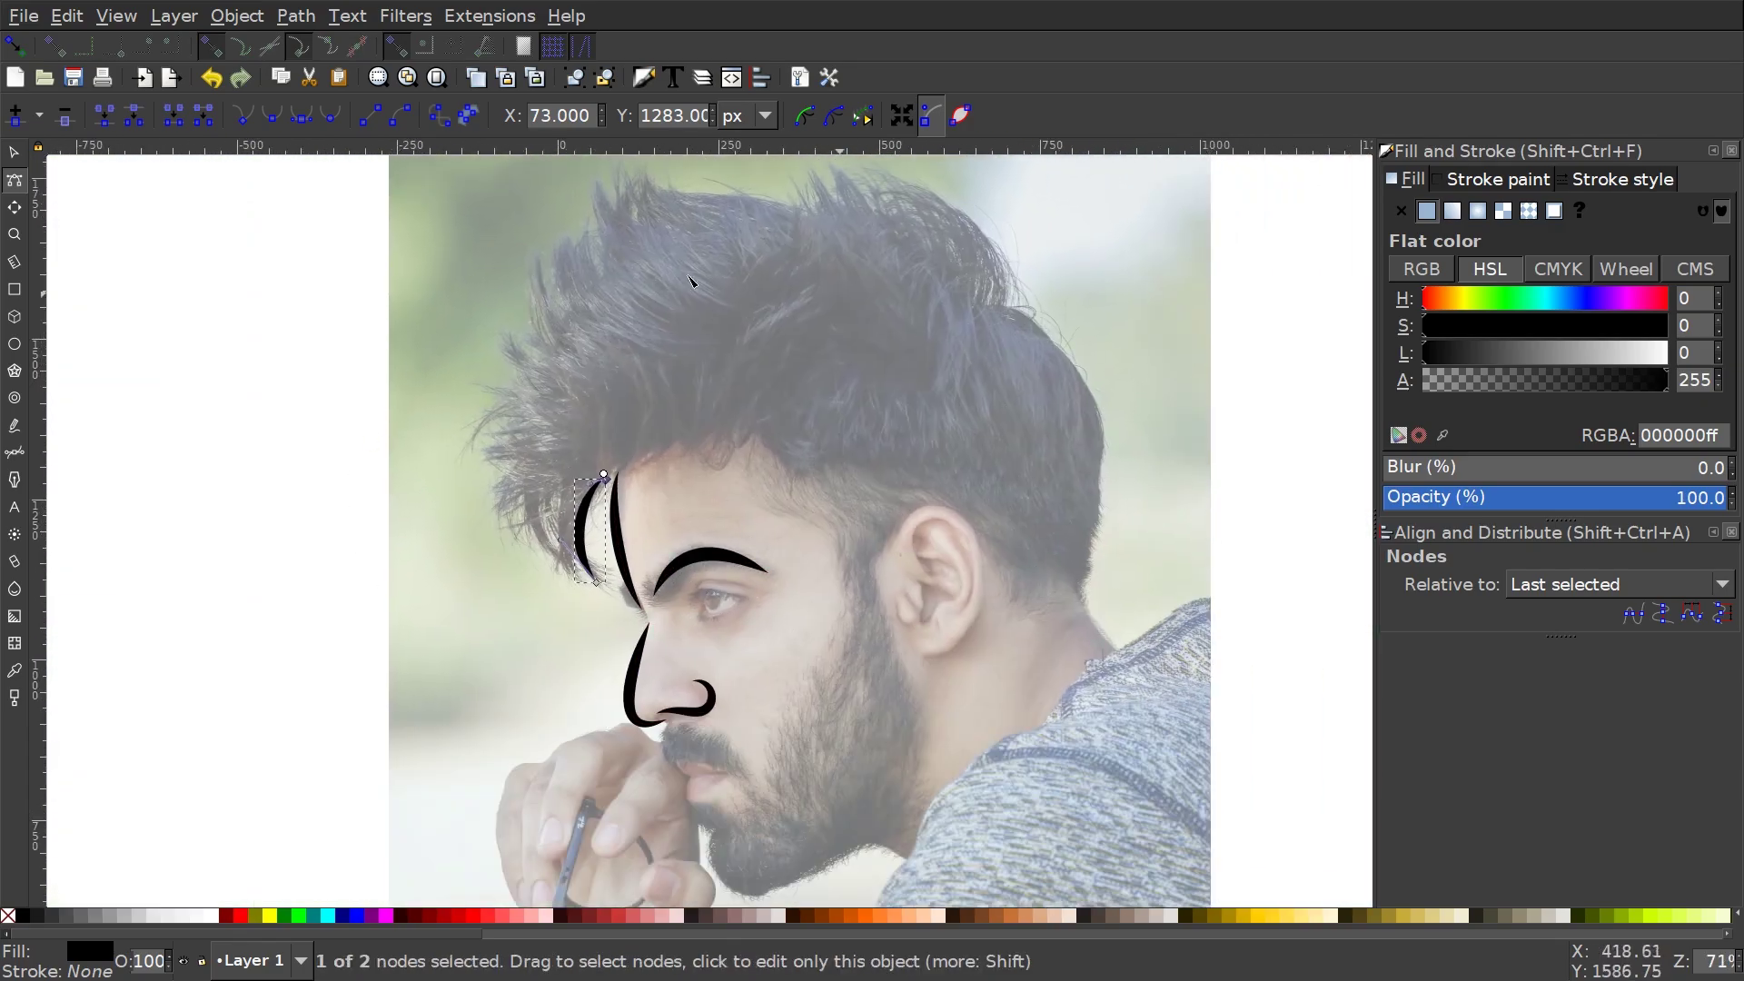
drag(607, 834, 536, 646)
drag(700, 468, 748, 810)
drag(620, 641, 741, 545)
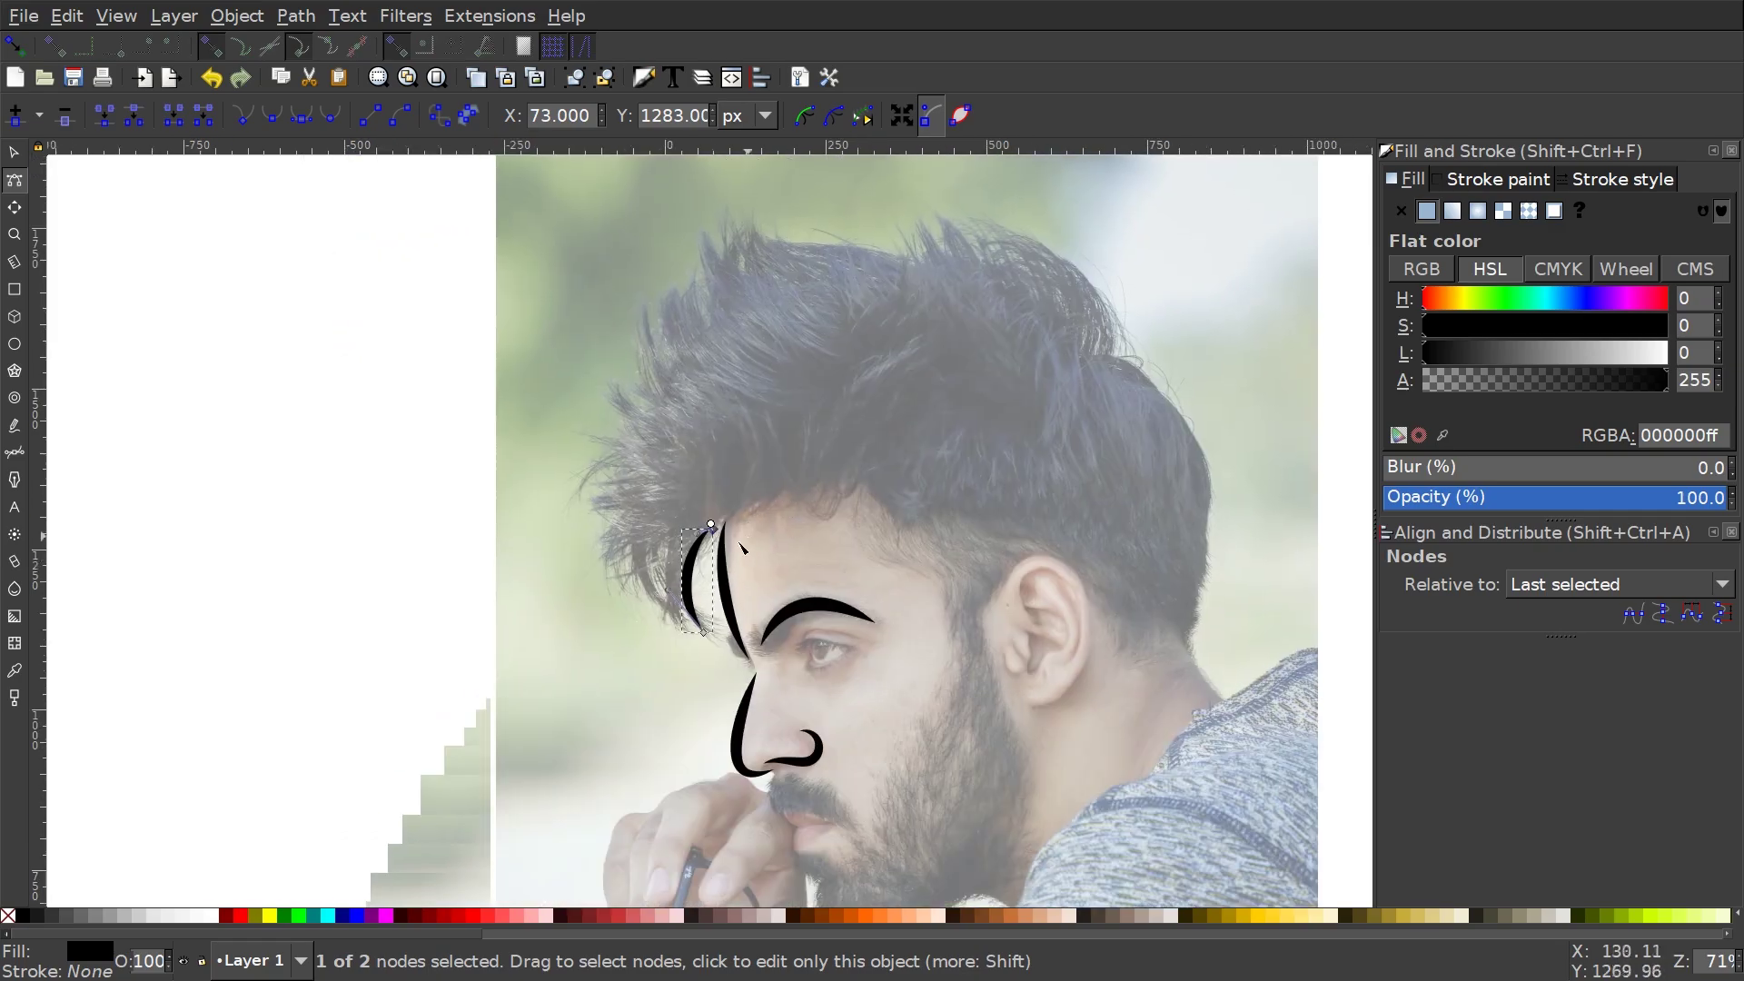
scroll(743, 548, up, 4)
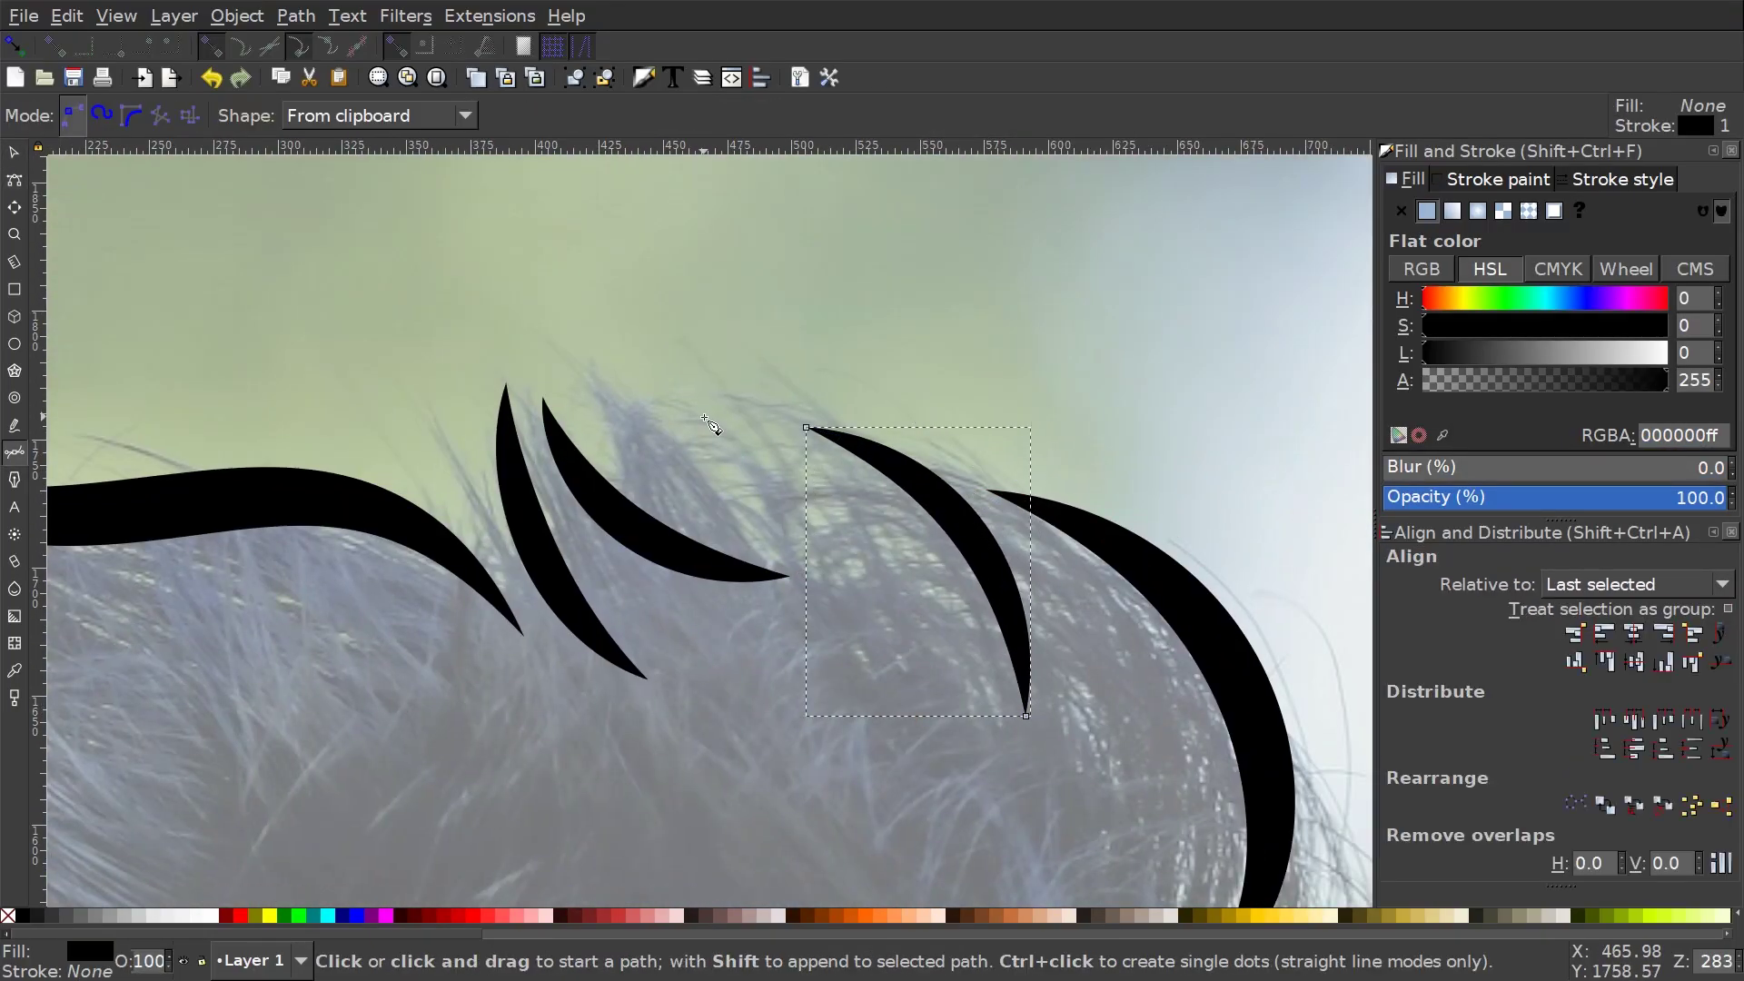
key(n)
drag(862, 513, 879, 493)
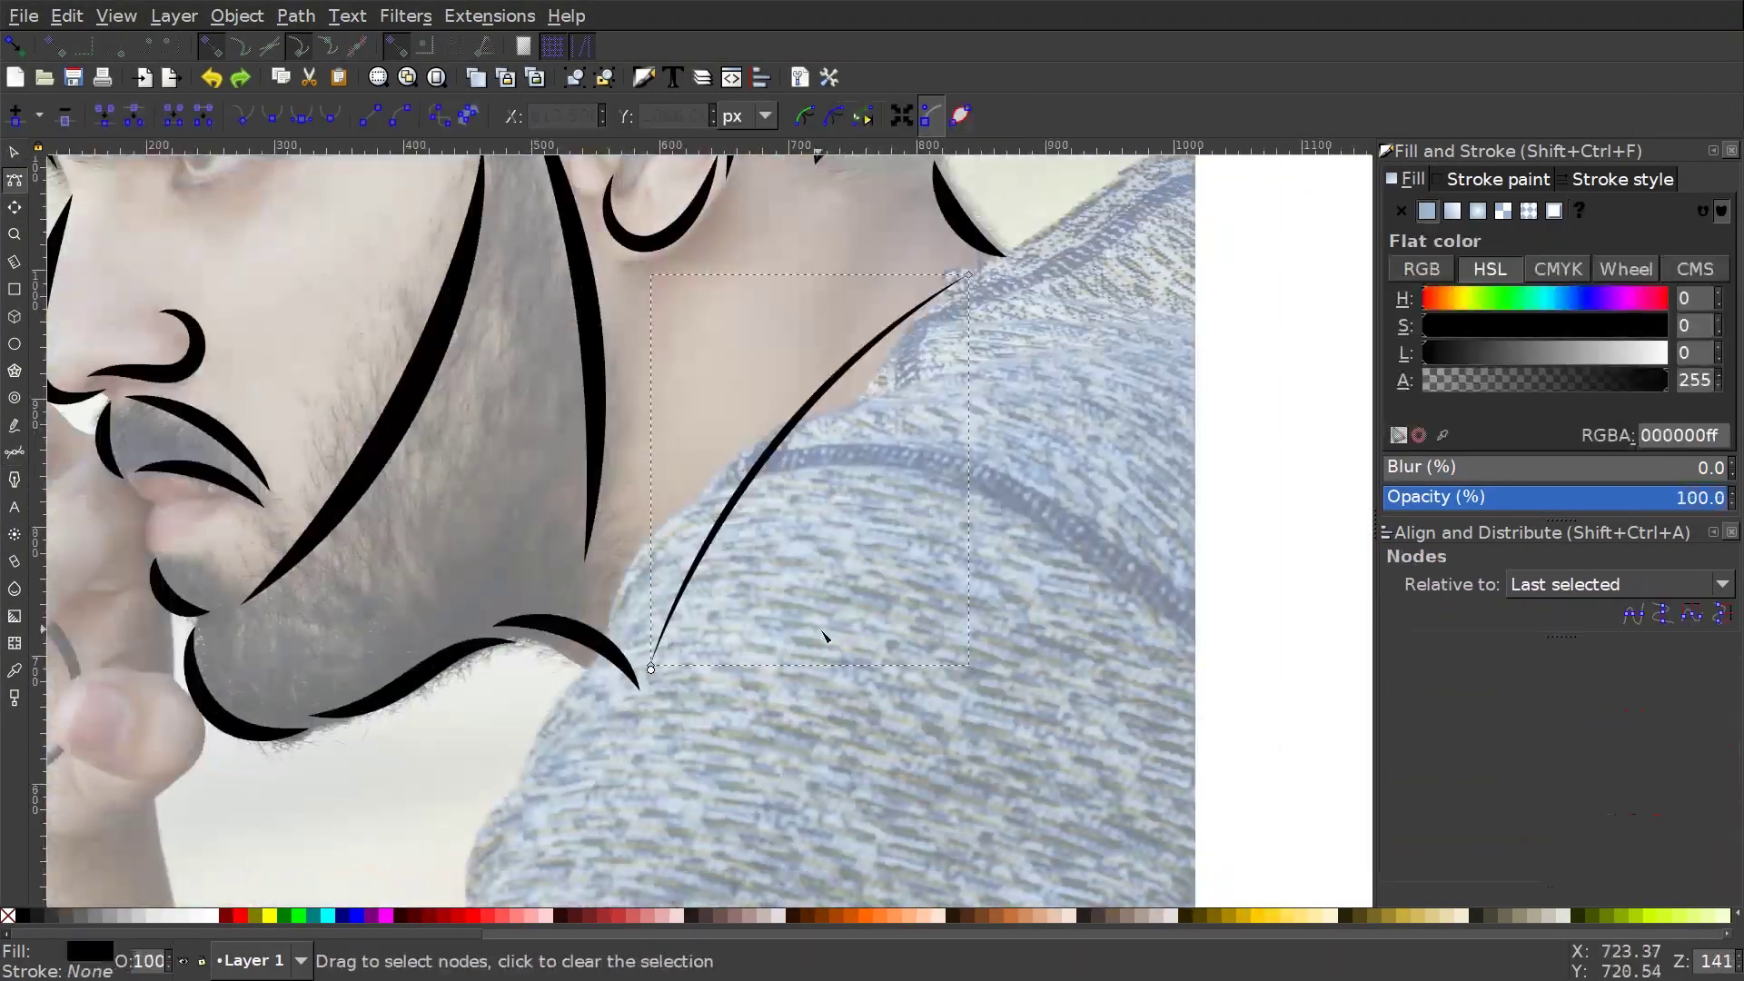
Deselect the collar stroke and examine the traced line art across the hair, face, beard and neck.
click(651, 682)
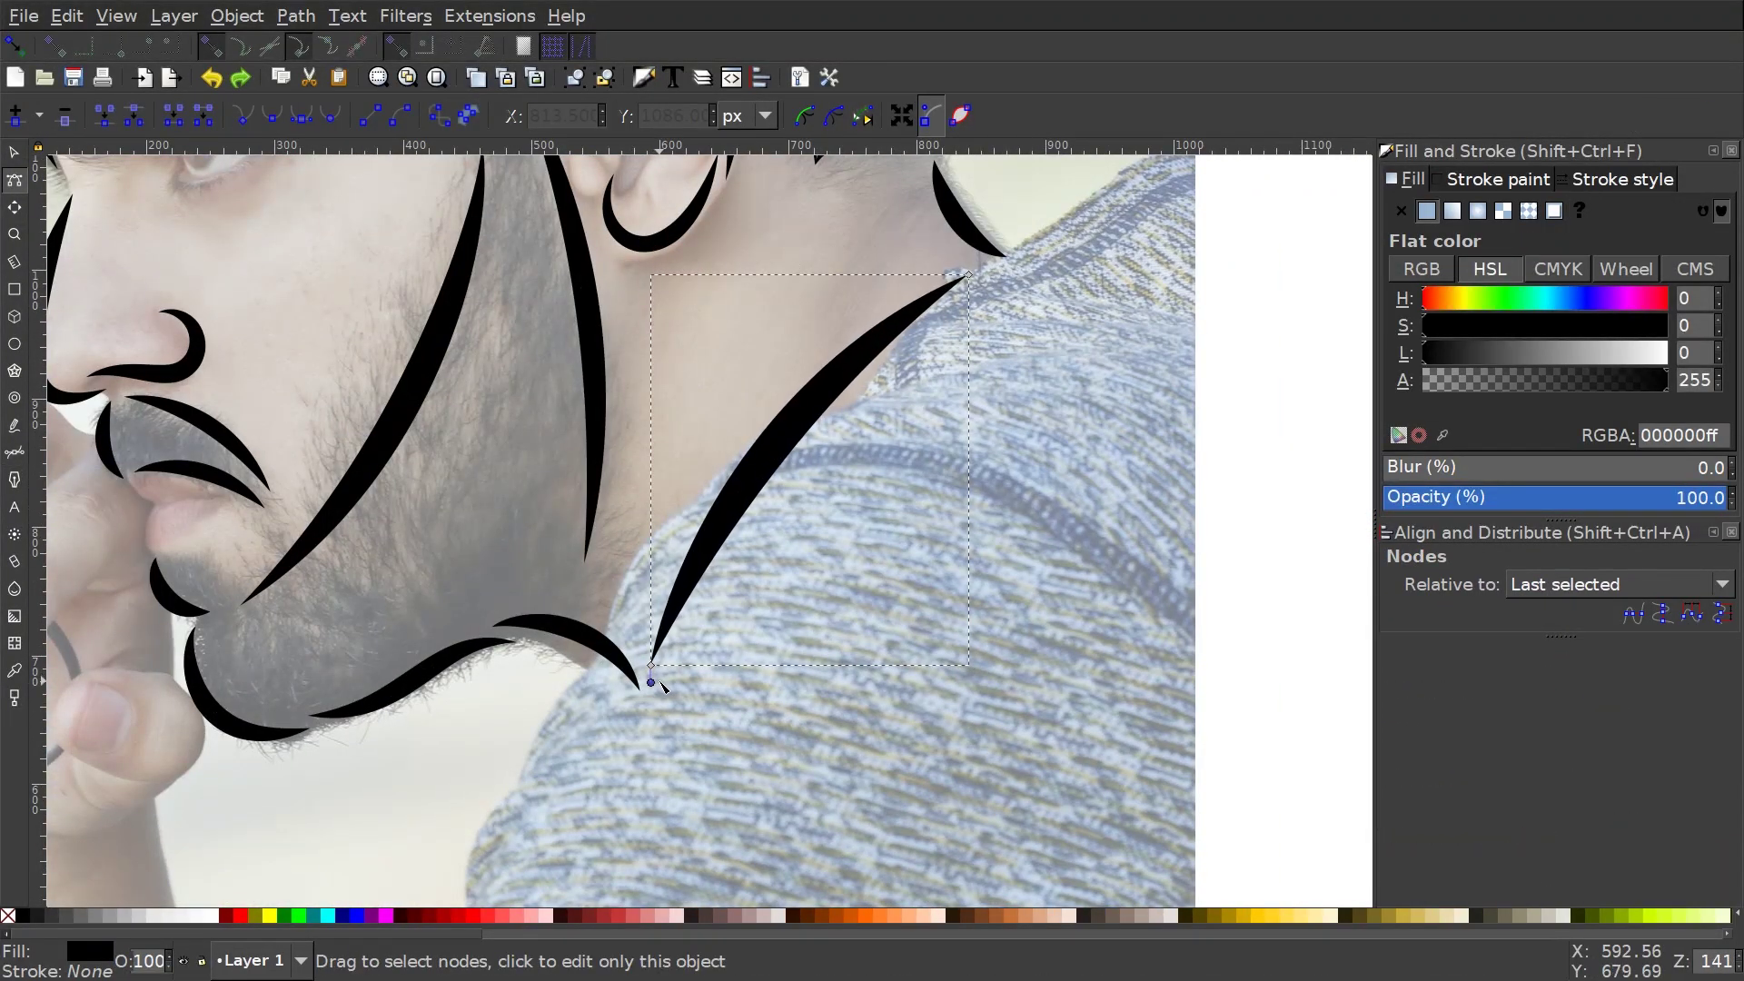
scroll(836, 618, down, 5)
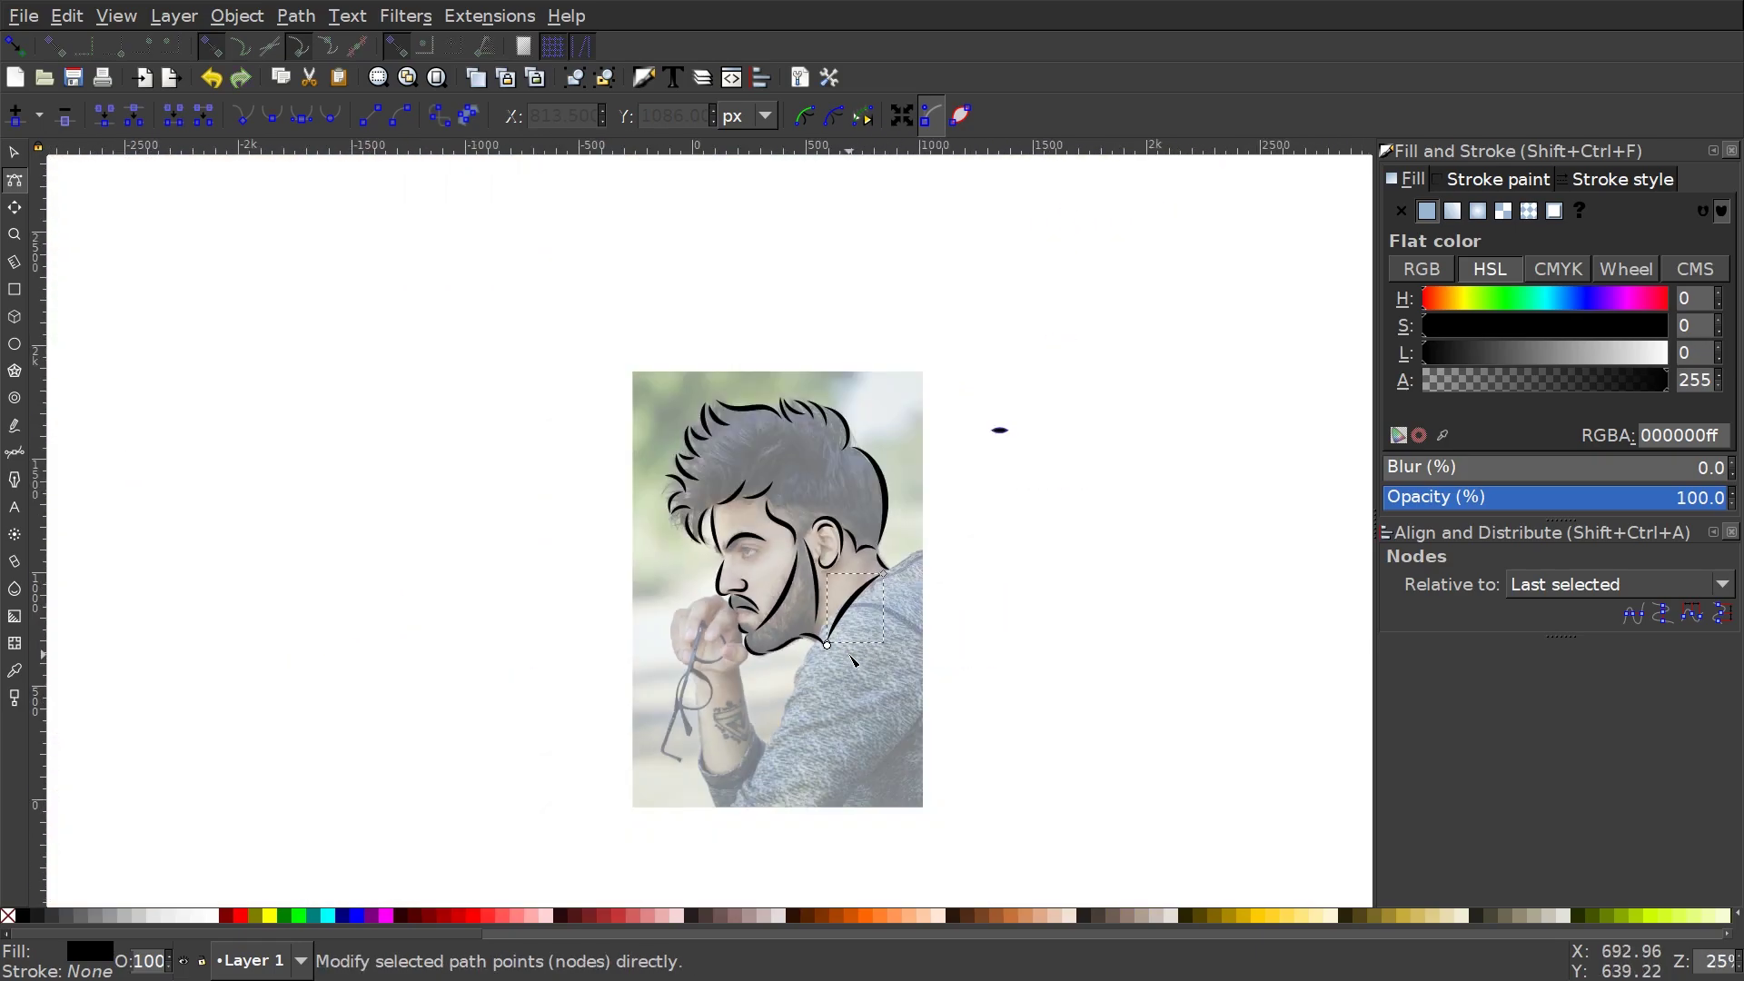
key(s)
click(1135, 574)
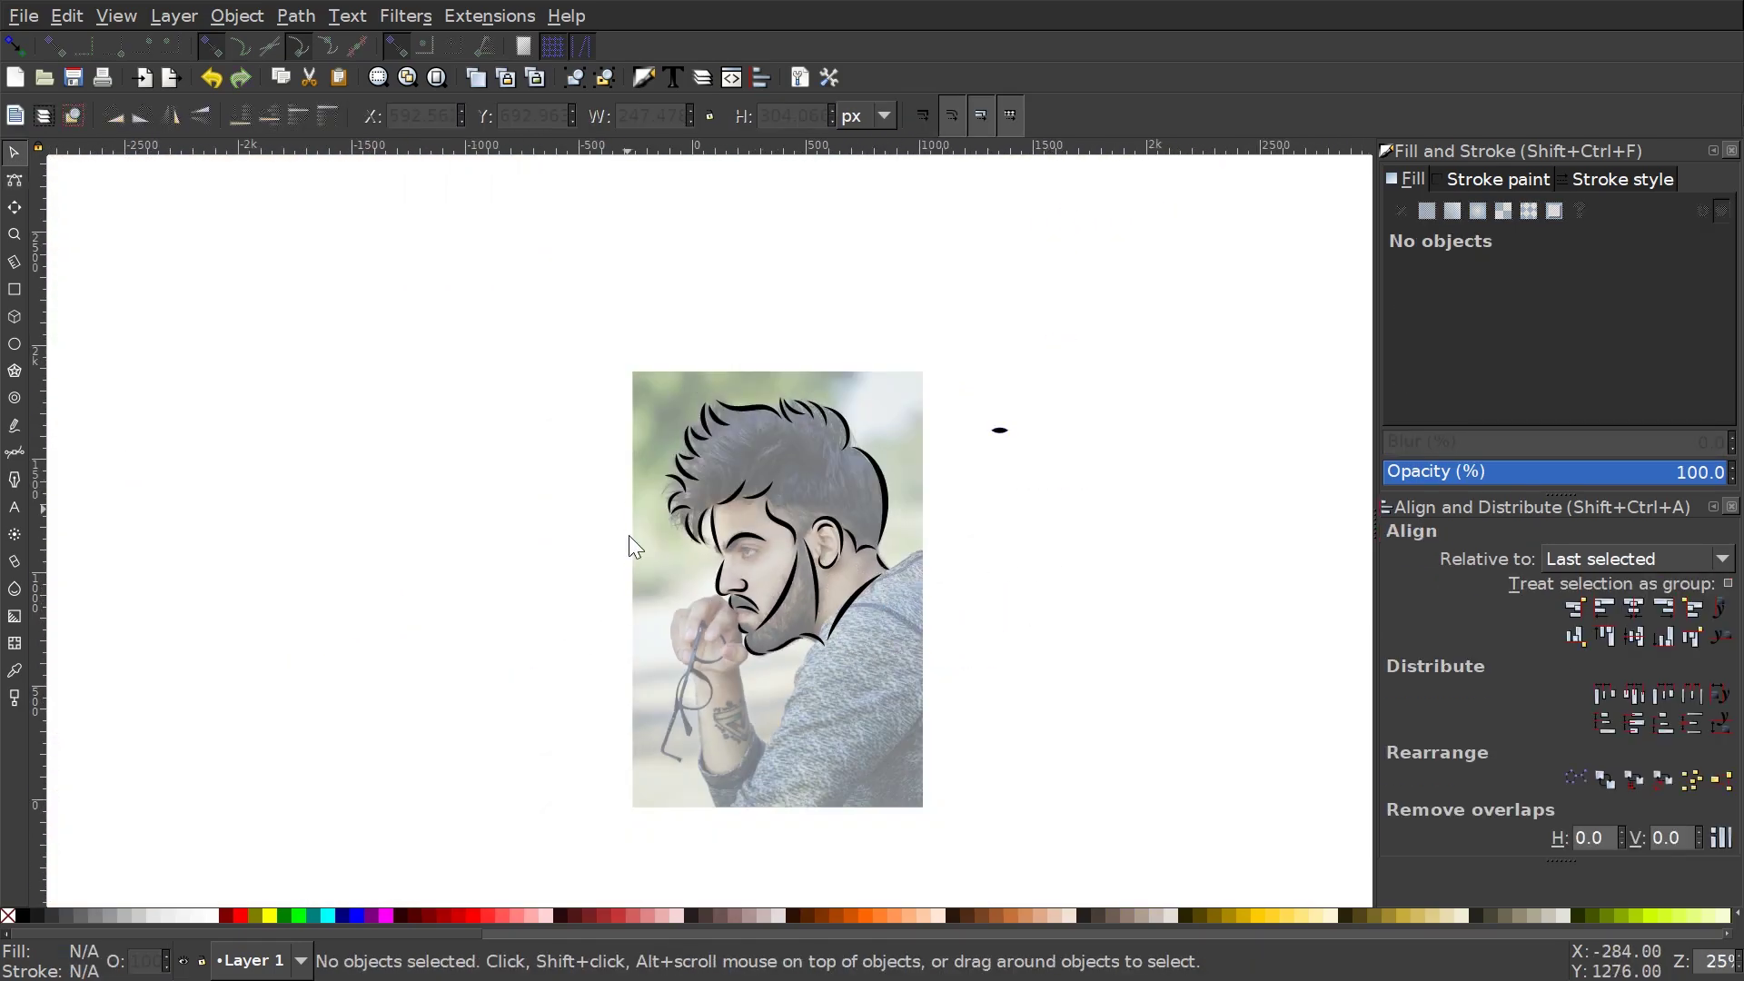
ctrl+scroll(790, 545, up, 2)
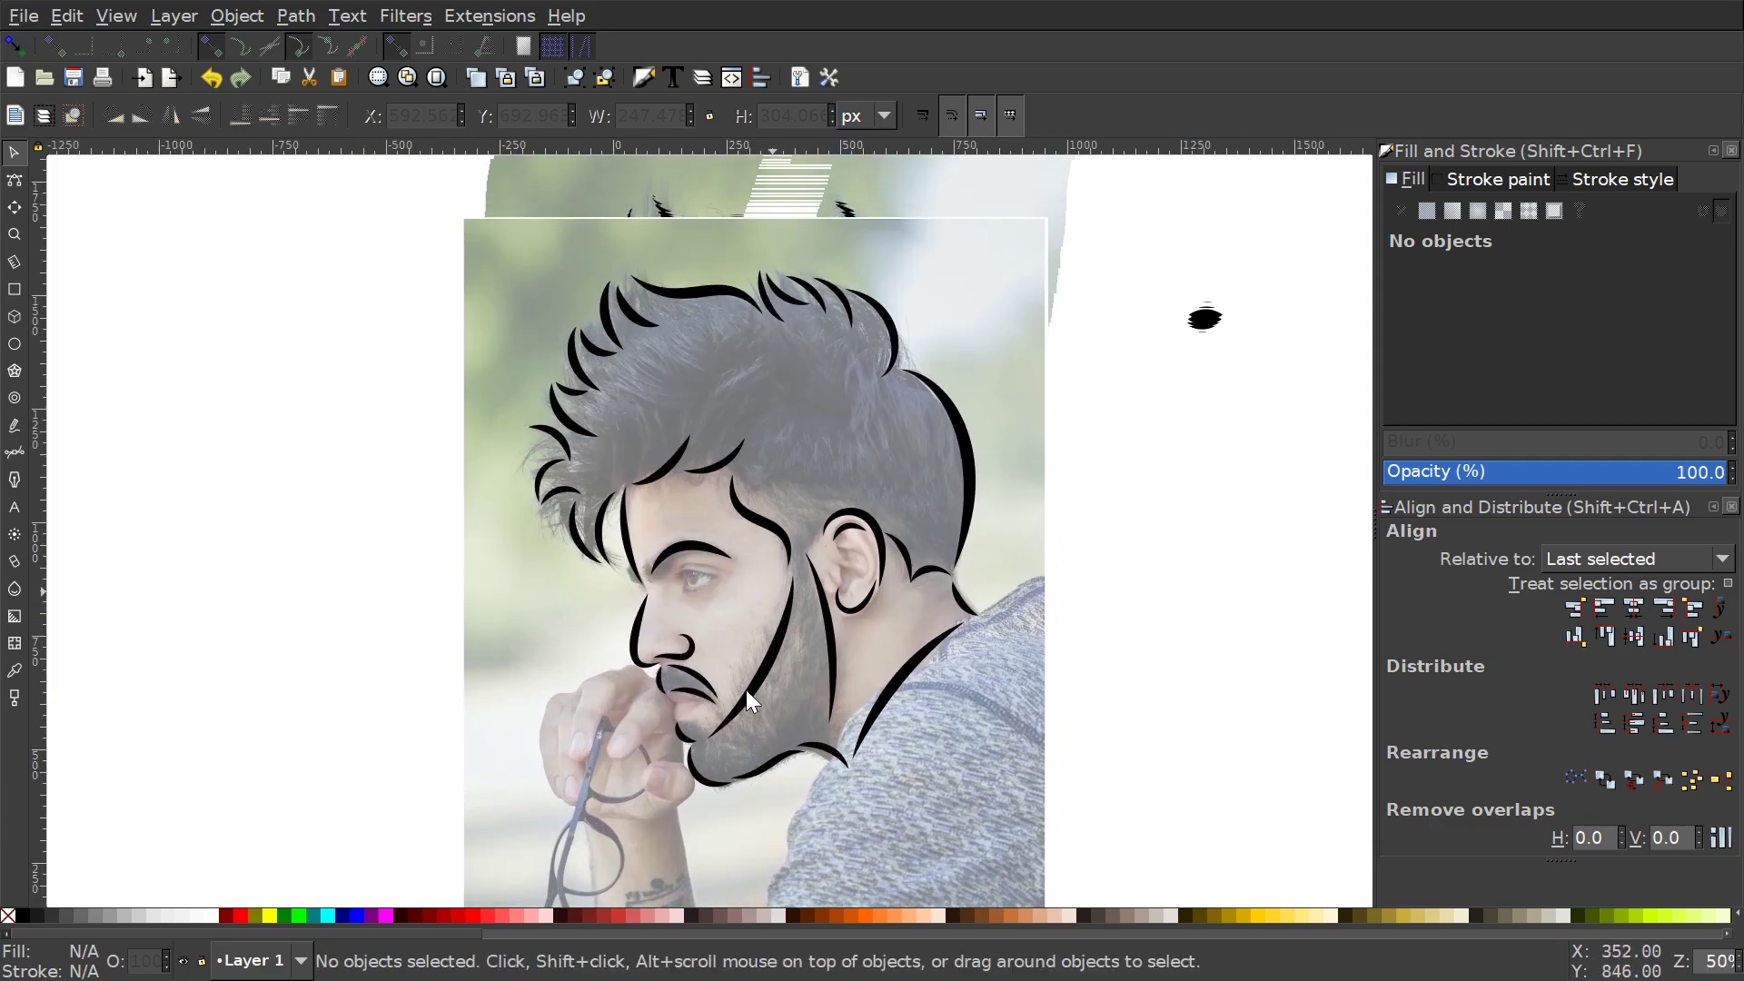
drag(739, 488, 646, 461)
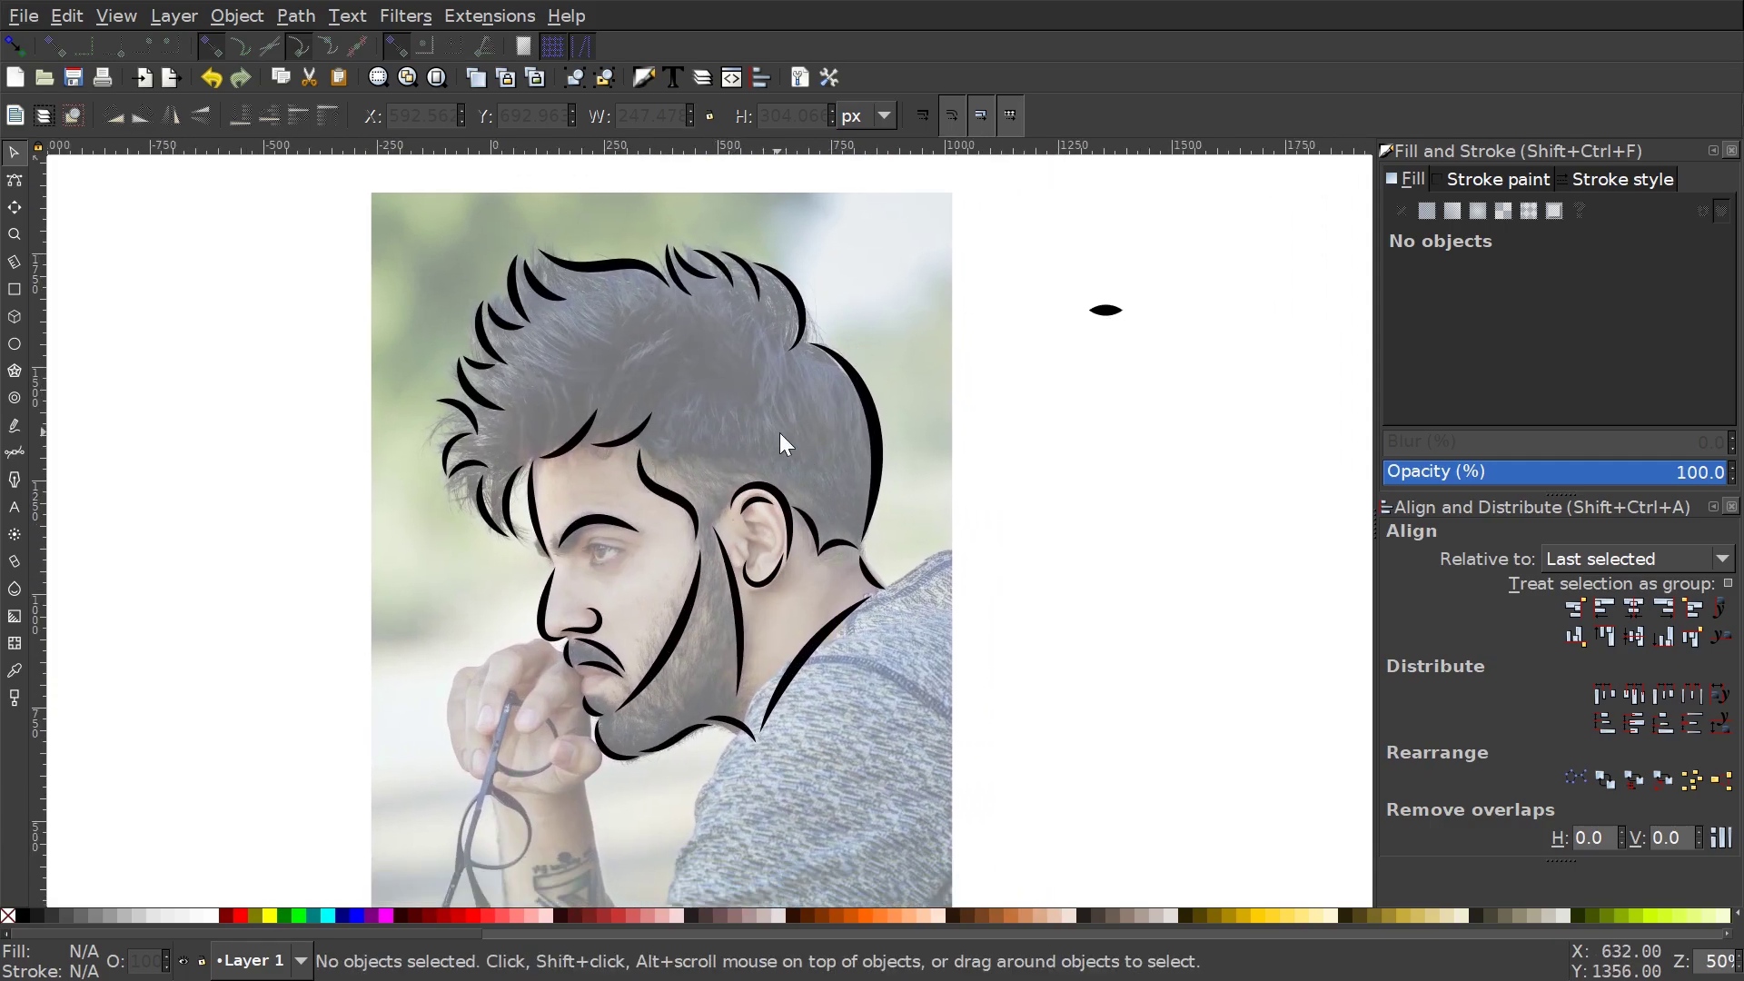
ctrl+scroll(717, 684, up, 1)
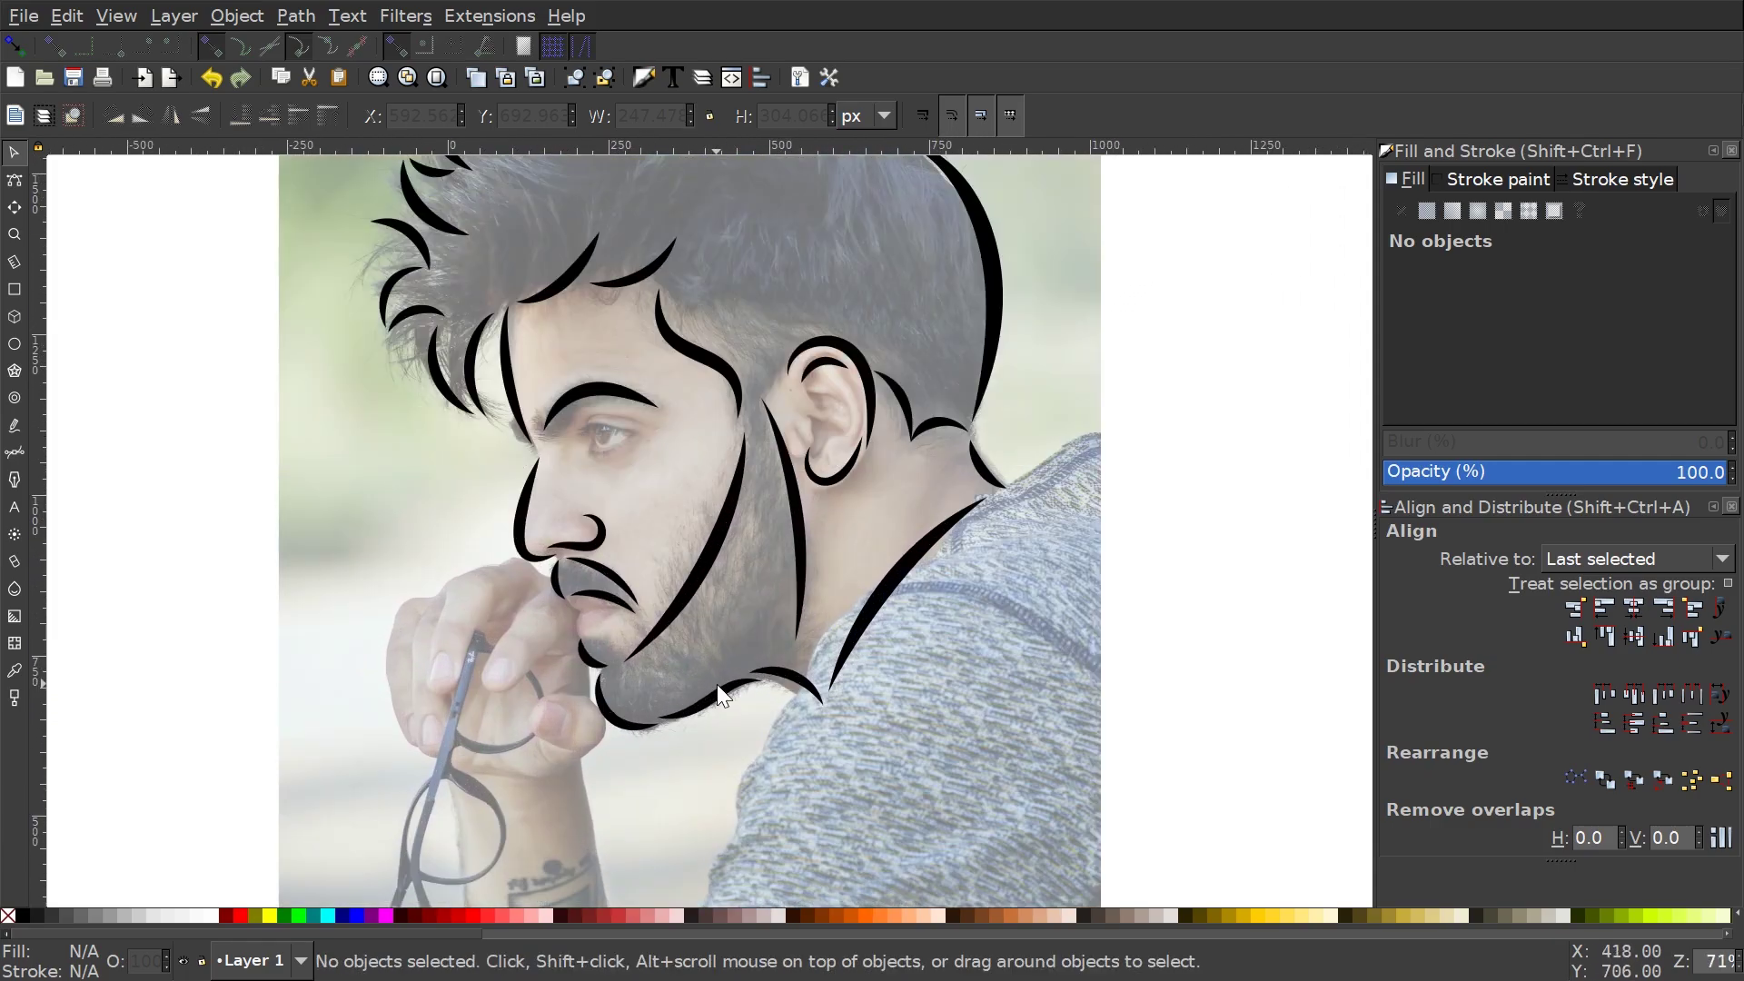
scroll(629, 547, left, 1)
scroll(657, 668, up, 3)
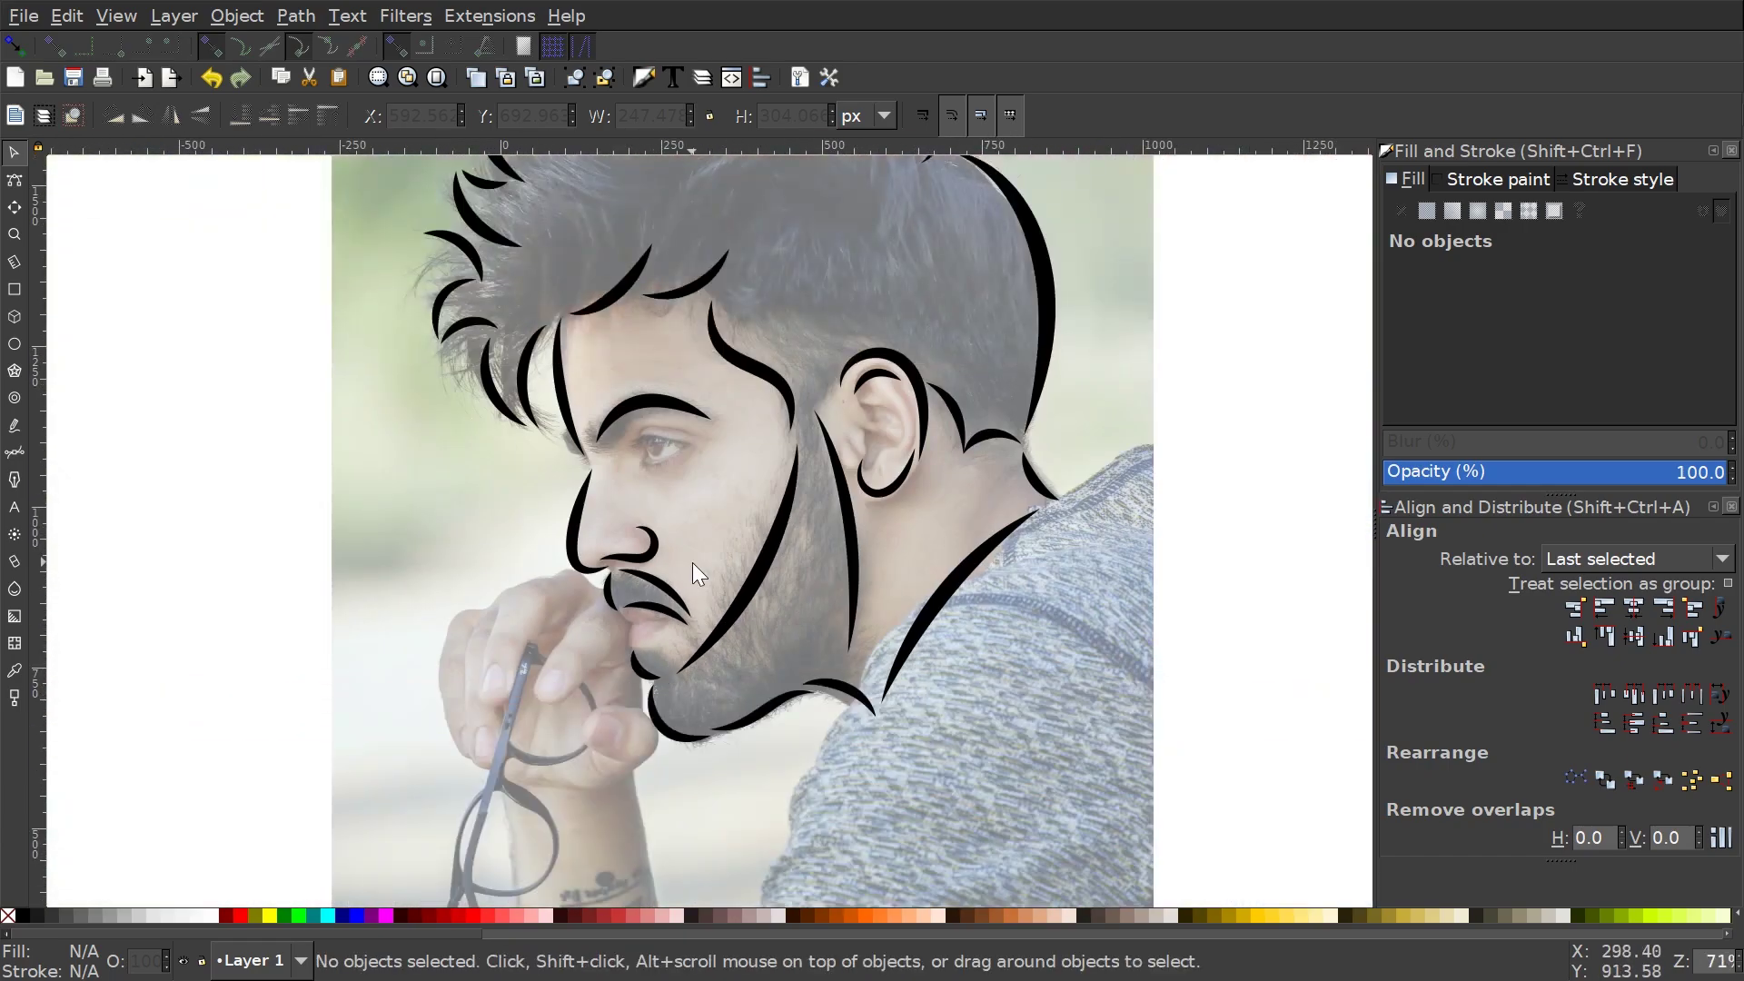
ctrl+scroll(647, 776, up, 3)
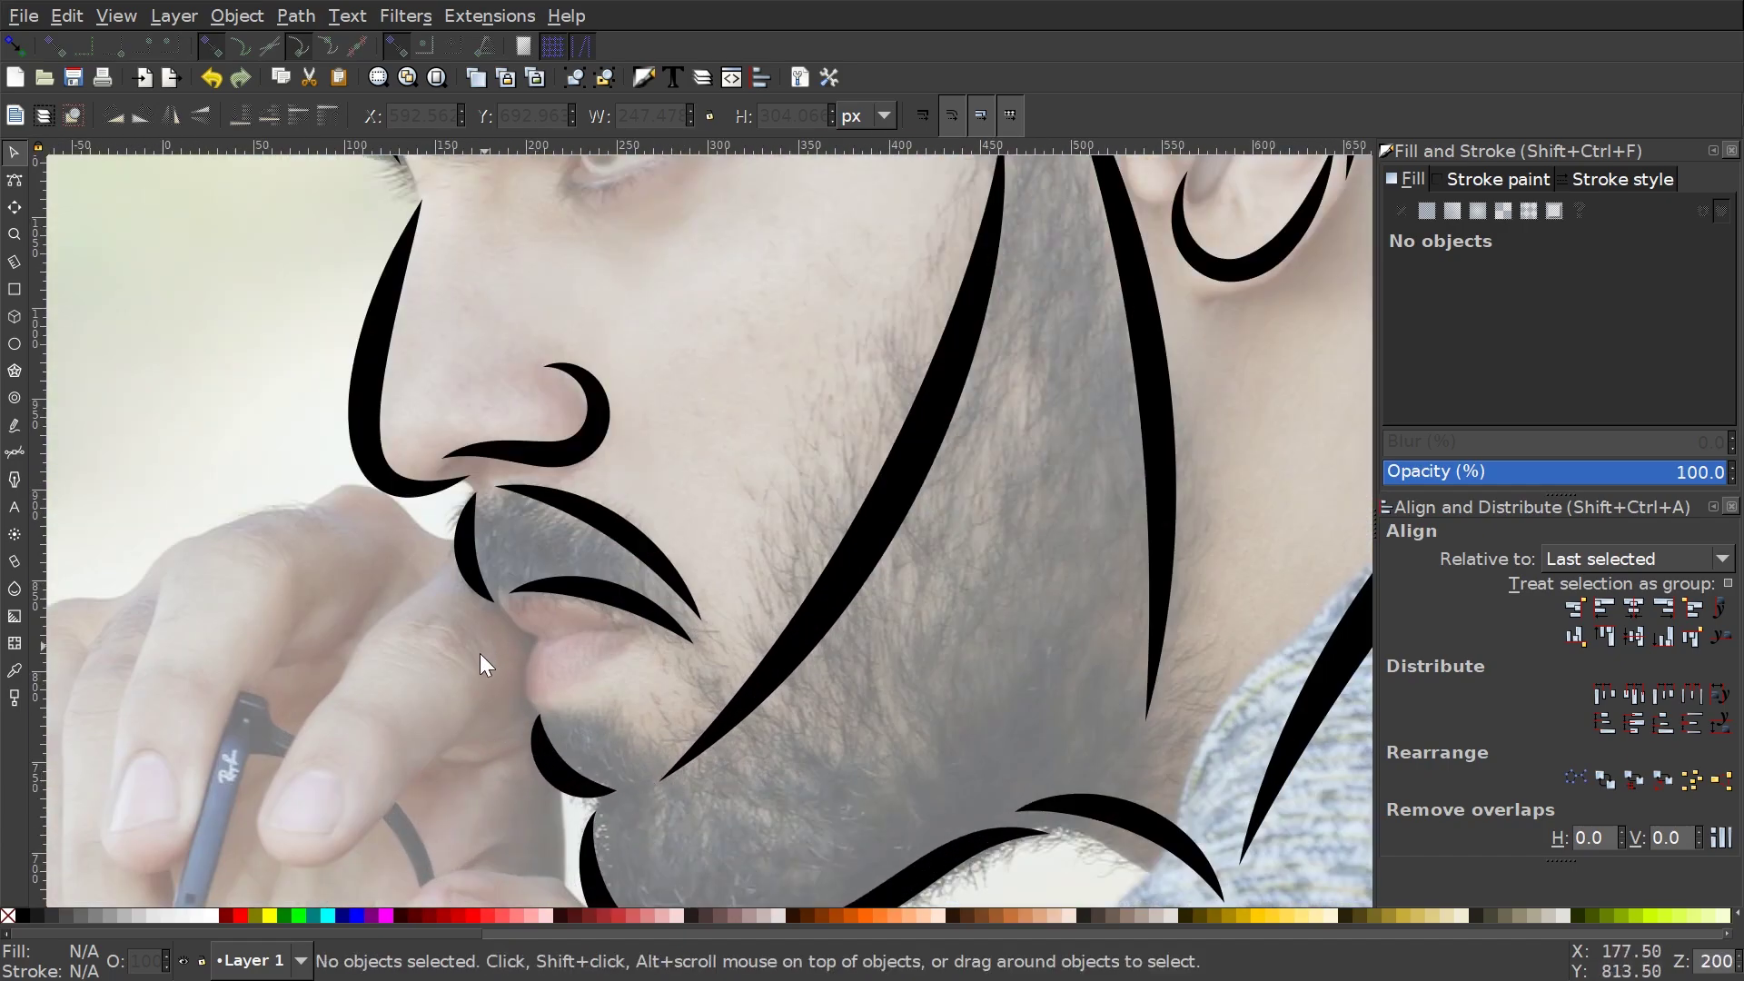
Draw a curved tapered Bezier stroke around the lower lip, from its front edge at the lip parting back toward the mouth corner.
ctrl+scroll(631, 685, up, 1)
ctrl+scroll(534, 608, up, 1)
key(b)
click(423, 535)
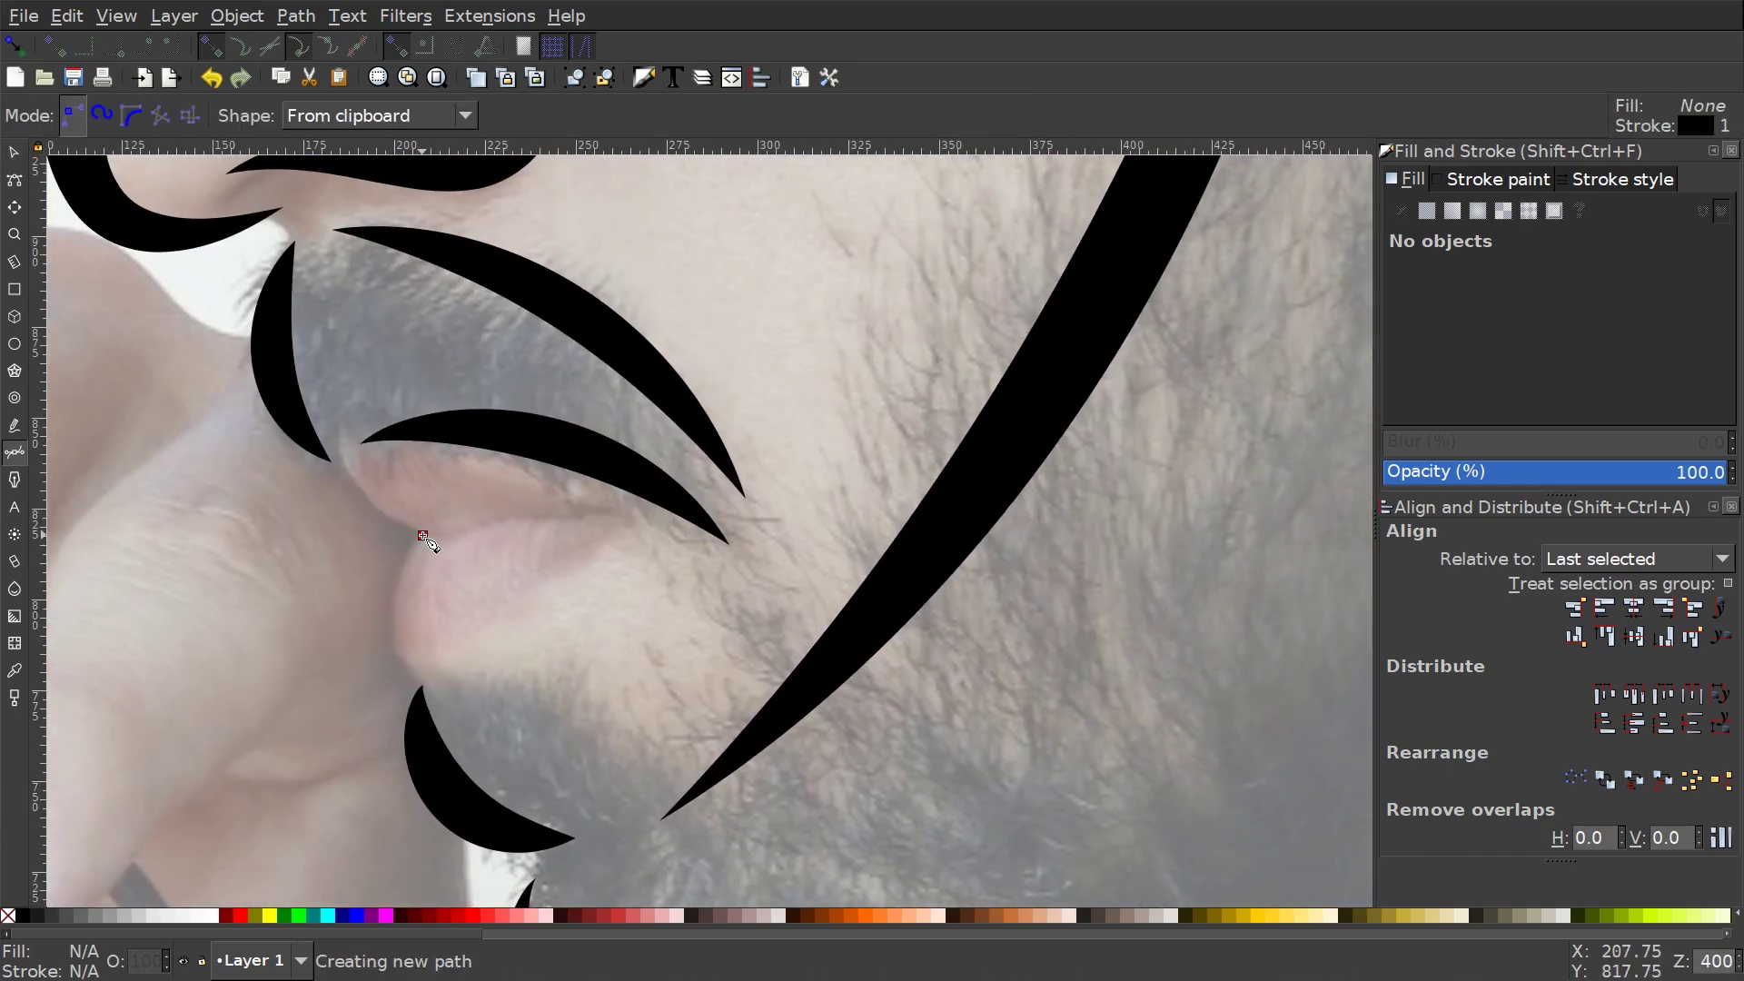
drag(607, 537, 888, 245)
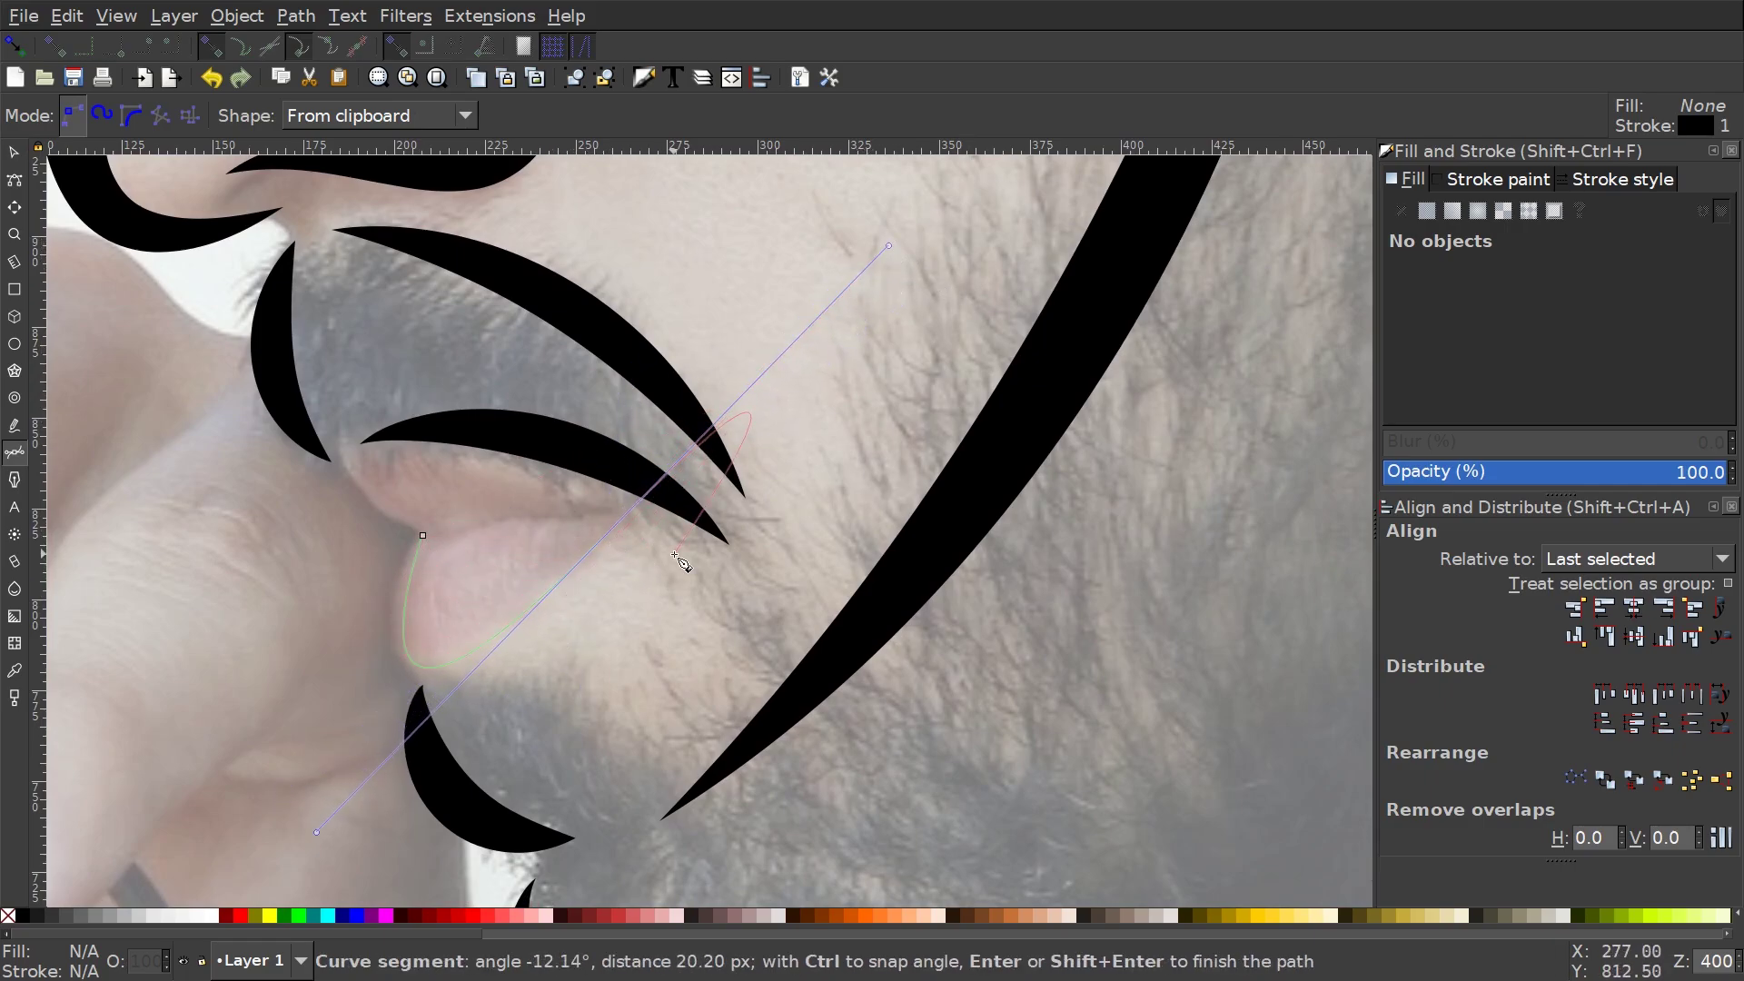
key(Return)
mouse_move(477, 654)
mouse_down()
mouse_move(669, 606)
mouse_move(710, 560)
mouse_up()
Reshape the lower-lip stroke by pulling its front handle outward and its rear handle in toward the lip.
key(n)
click(669, 426)
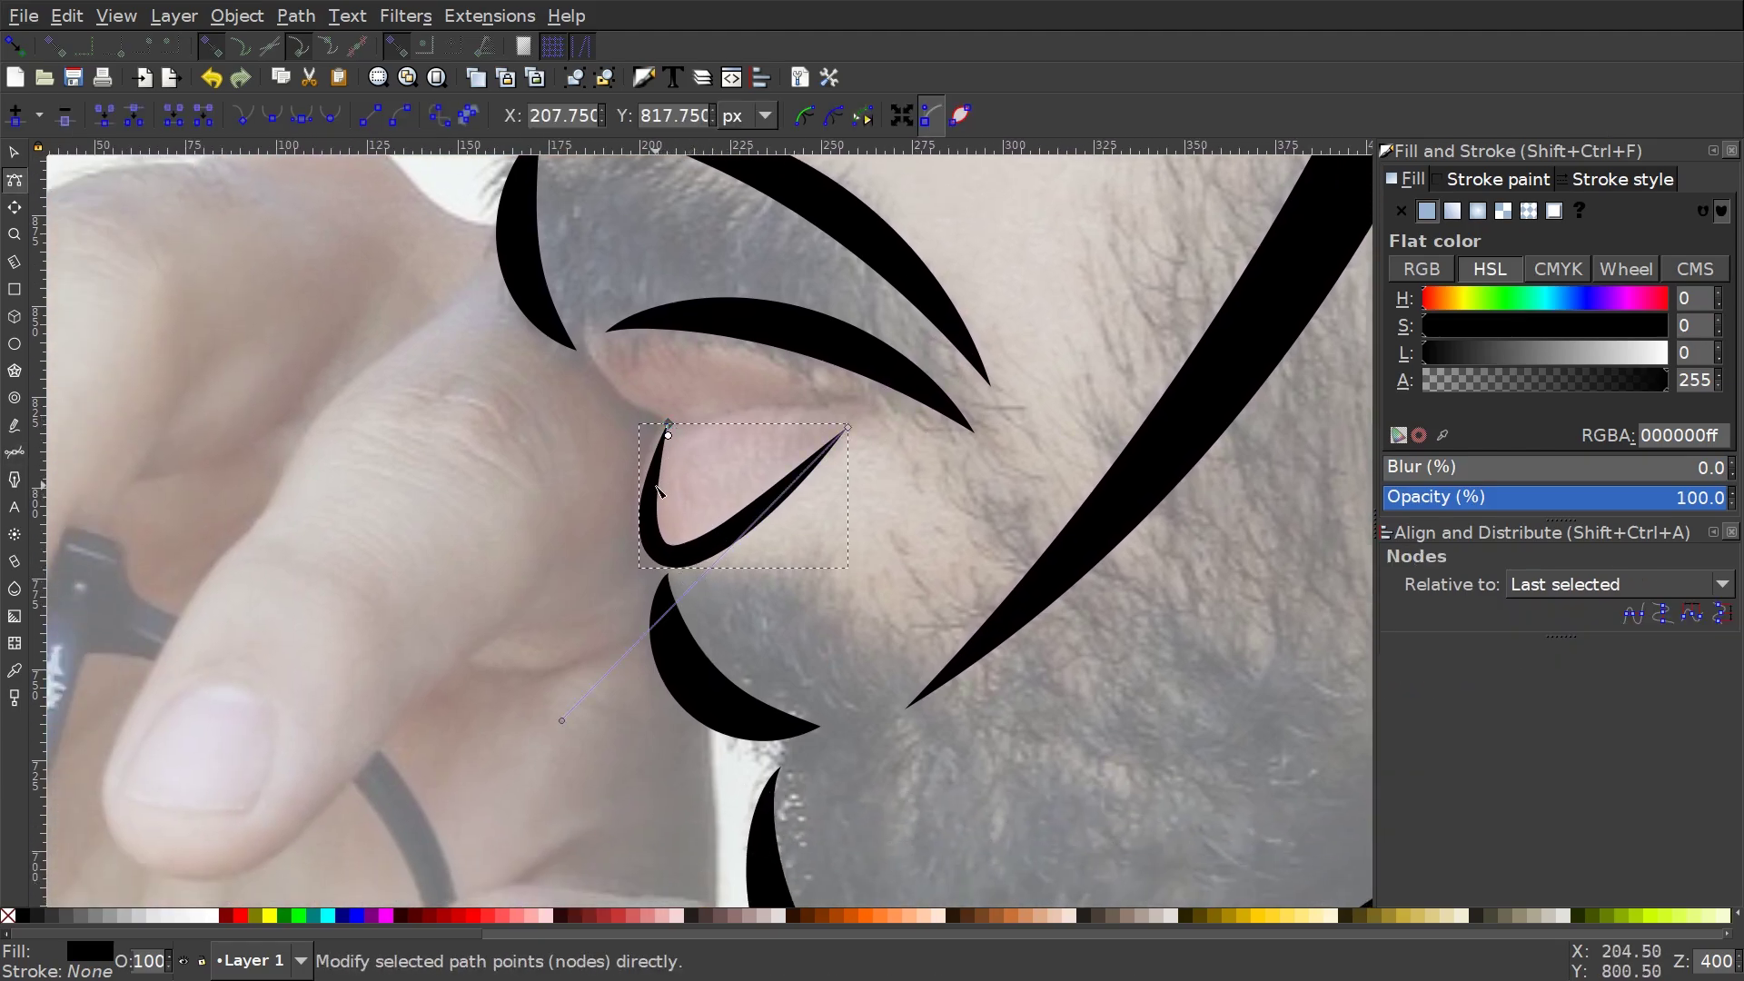
key(Escape)
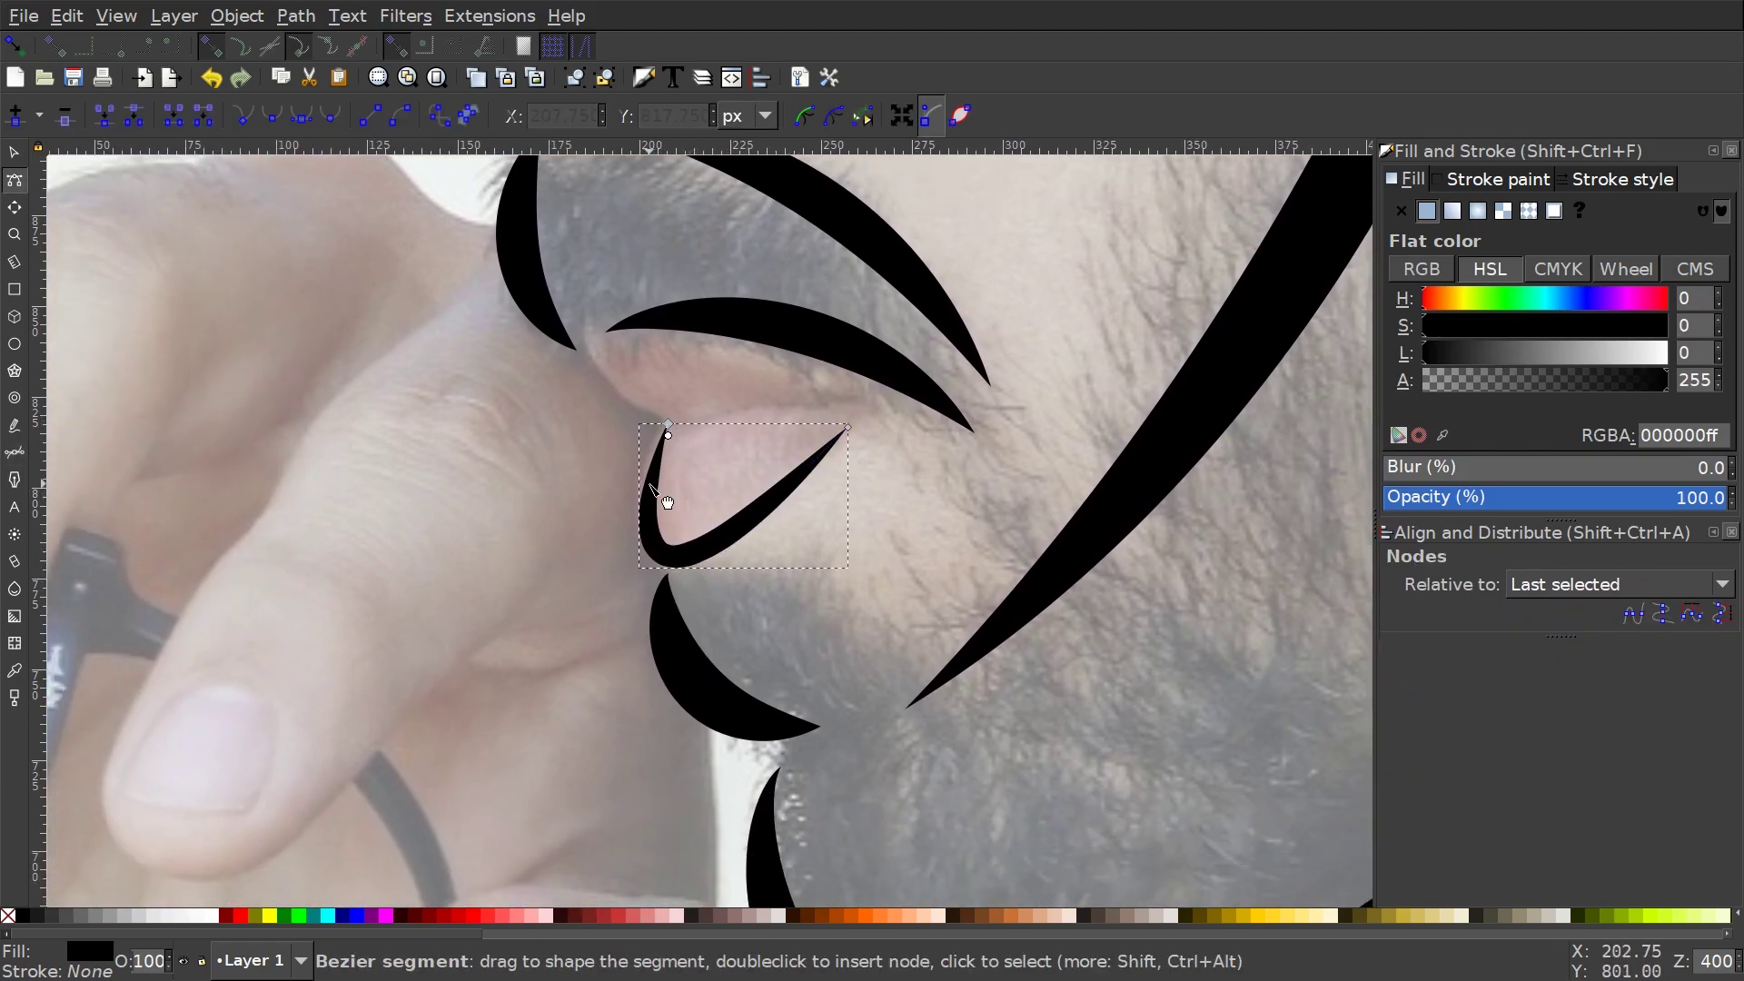
click(669, 427)
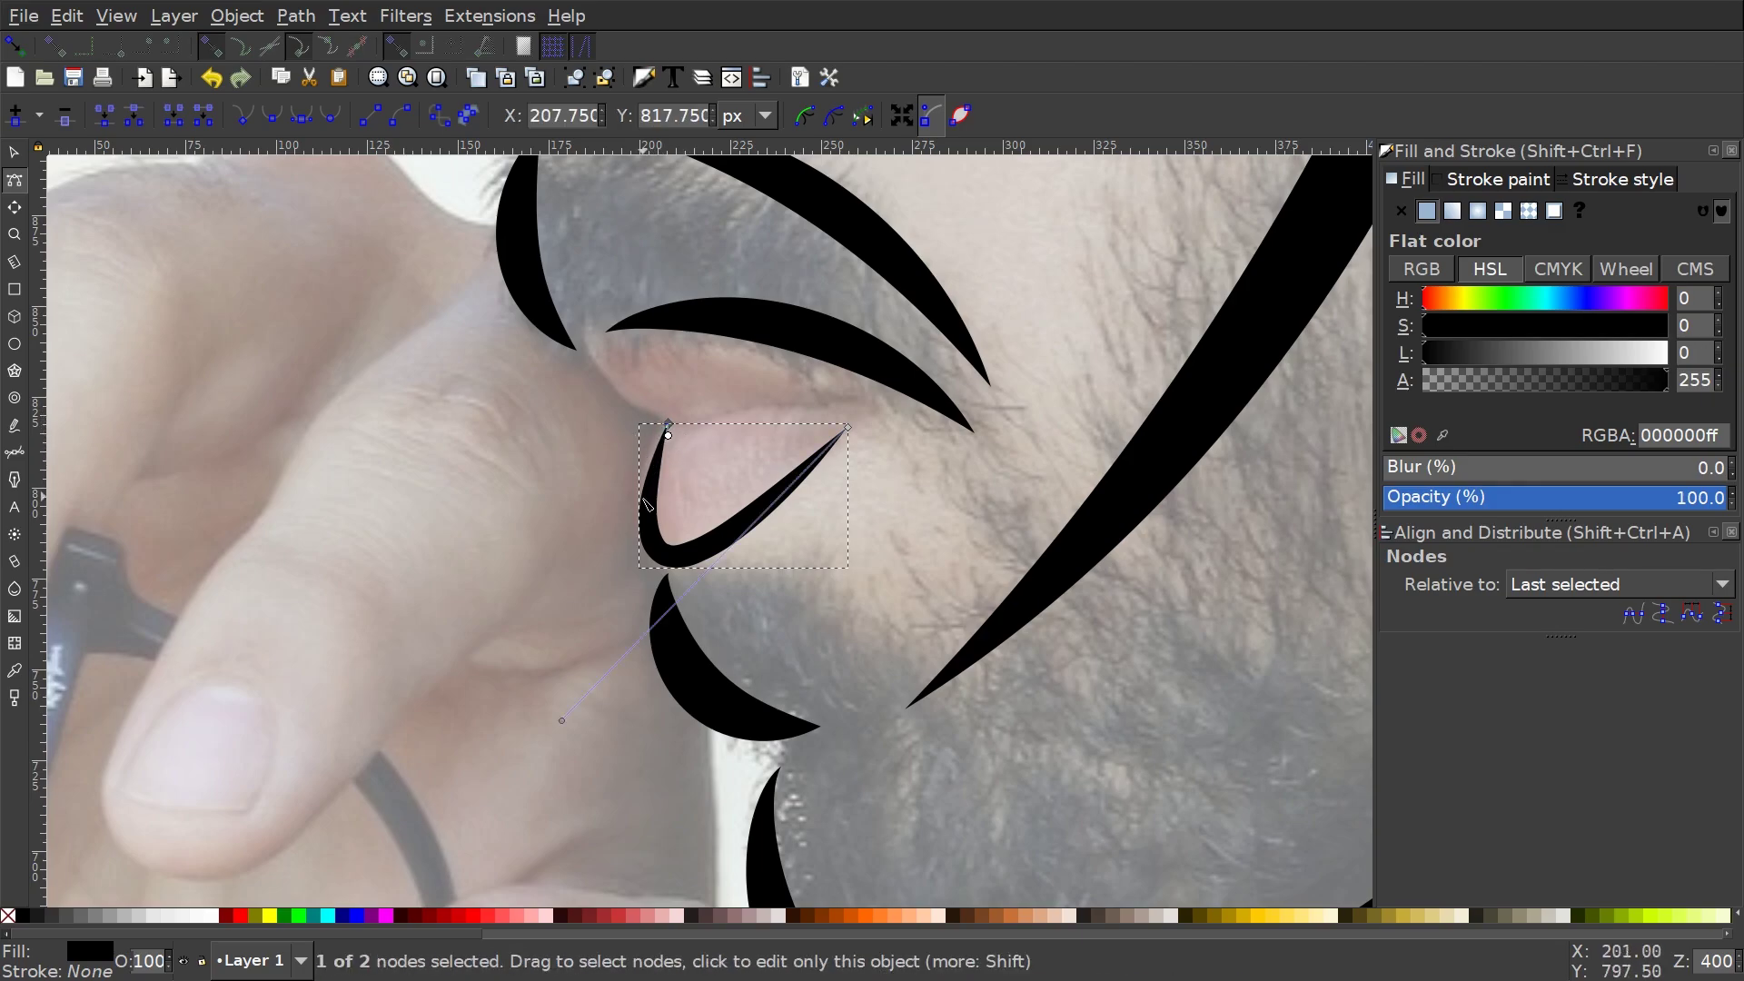
drag(647, 481, 628, 434)
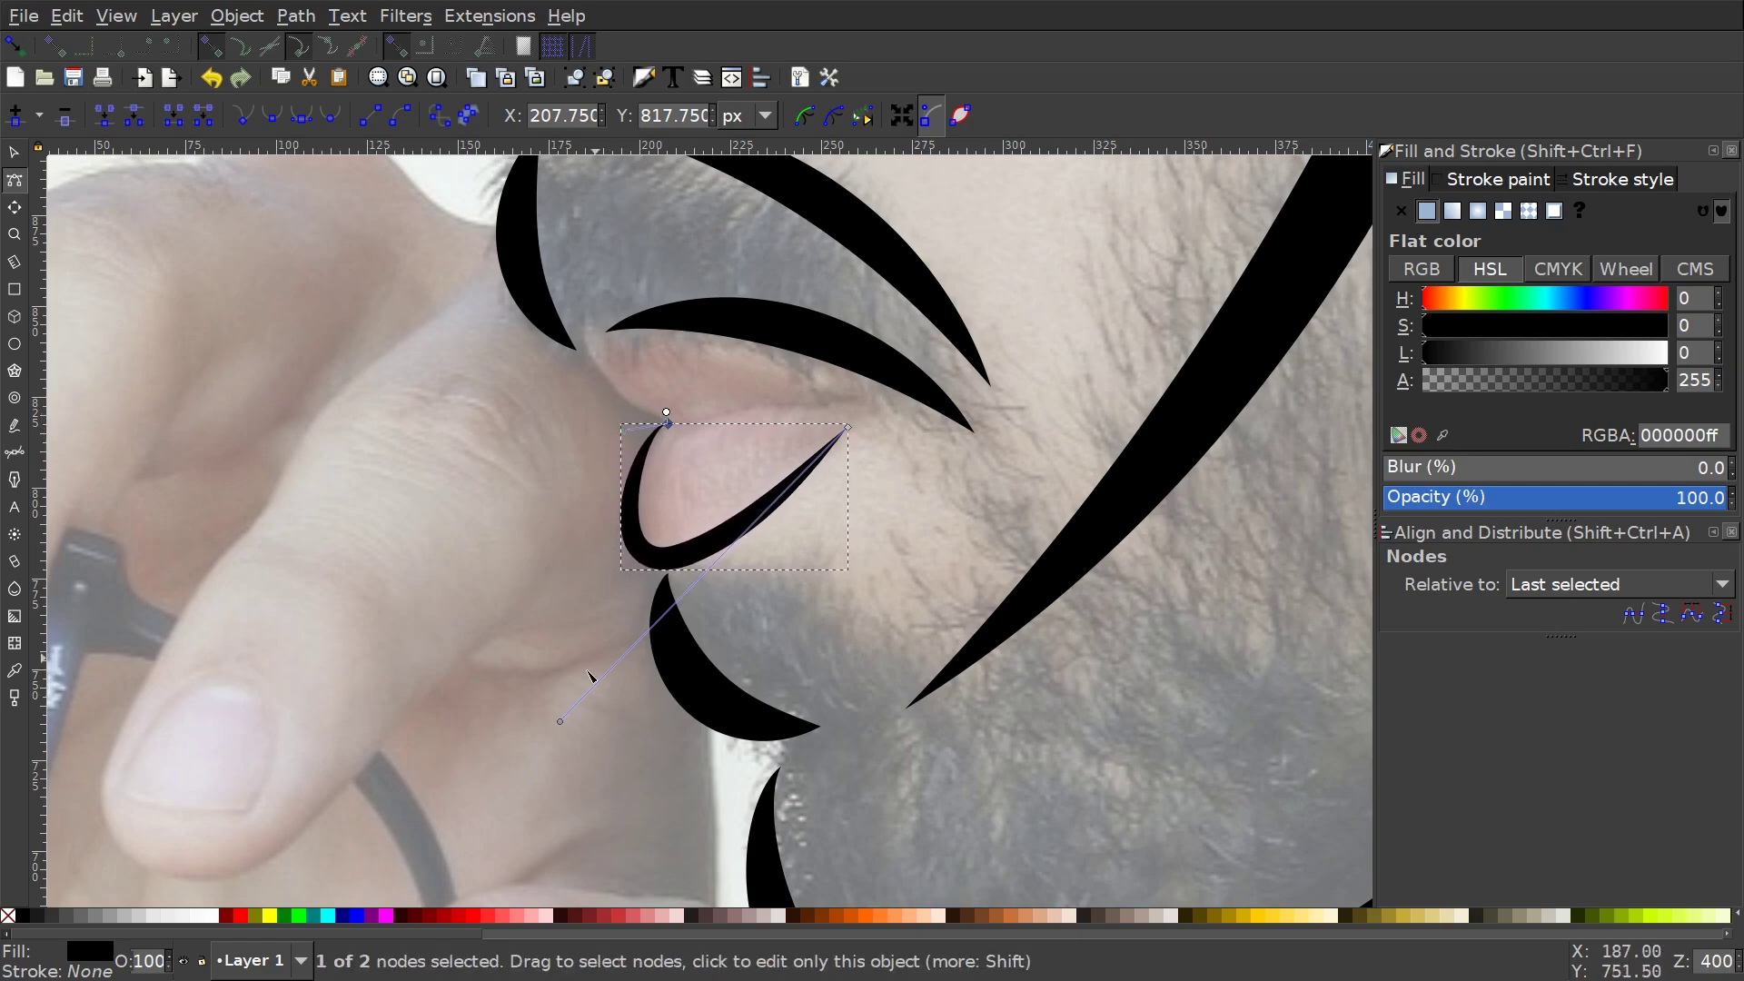
drag(561, 724, 625, 678)
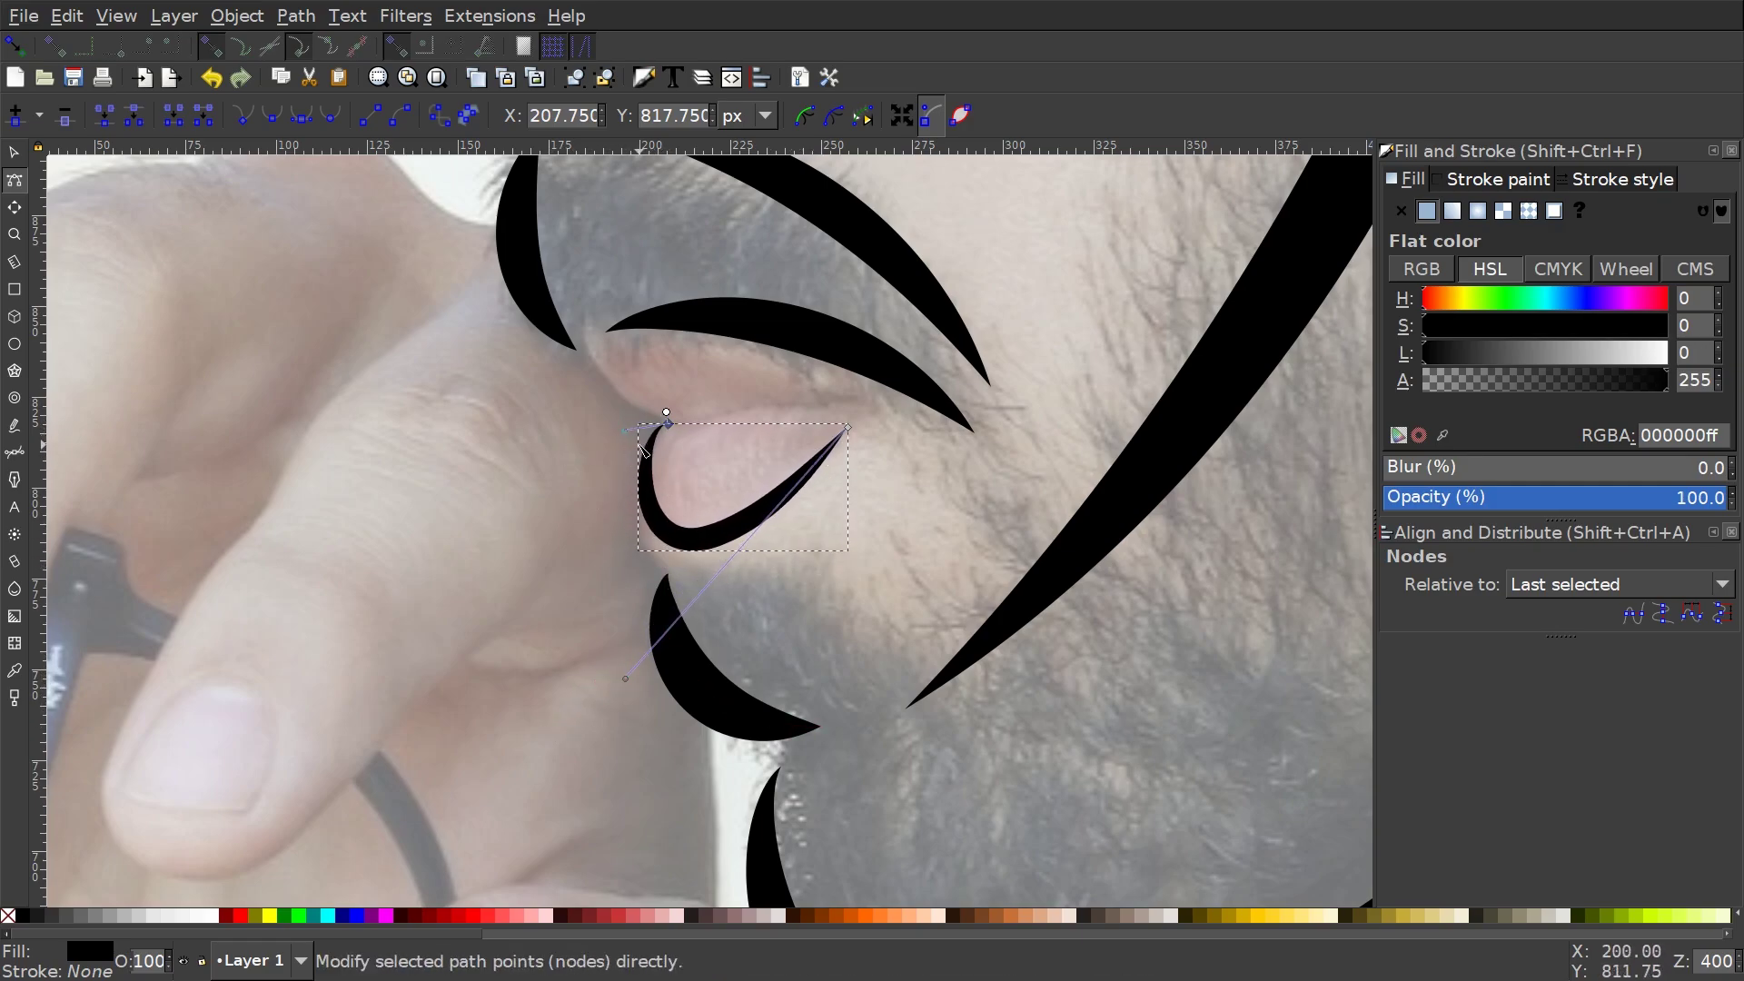
Thicken the lower-lip stroke with its width handle and fine-tune its curve beneath the lip.
mouse_move(625, 431)
mouse_down()
mouse_move(628, 459)
mouse_move(651, 402)
mouse_up()
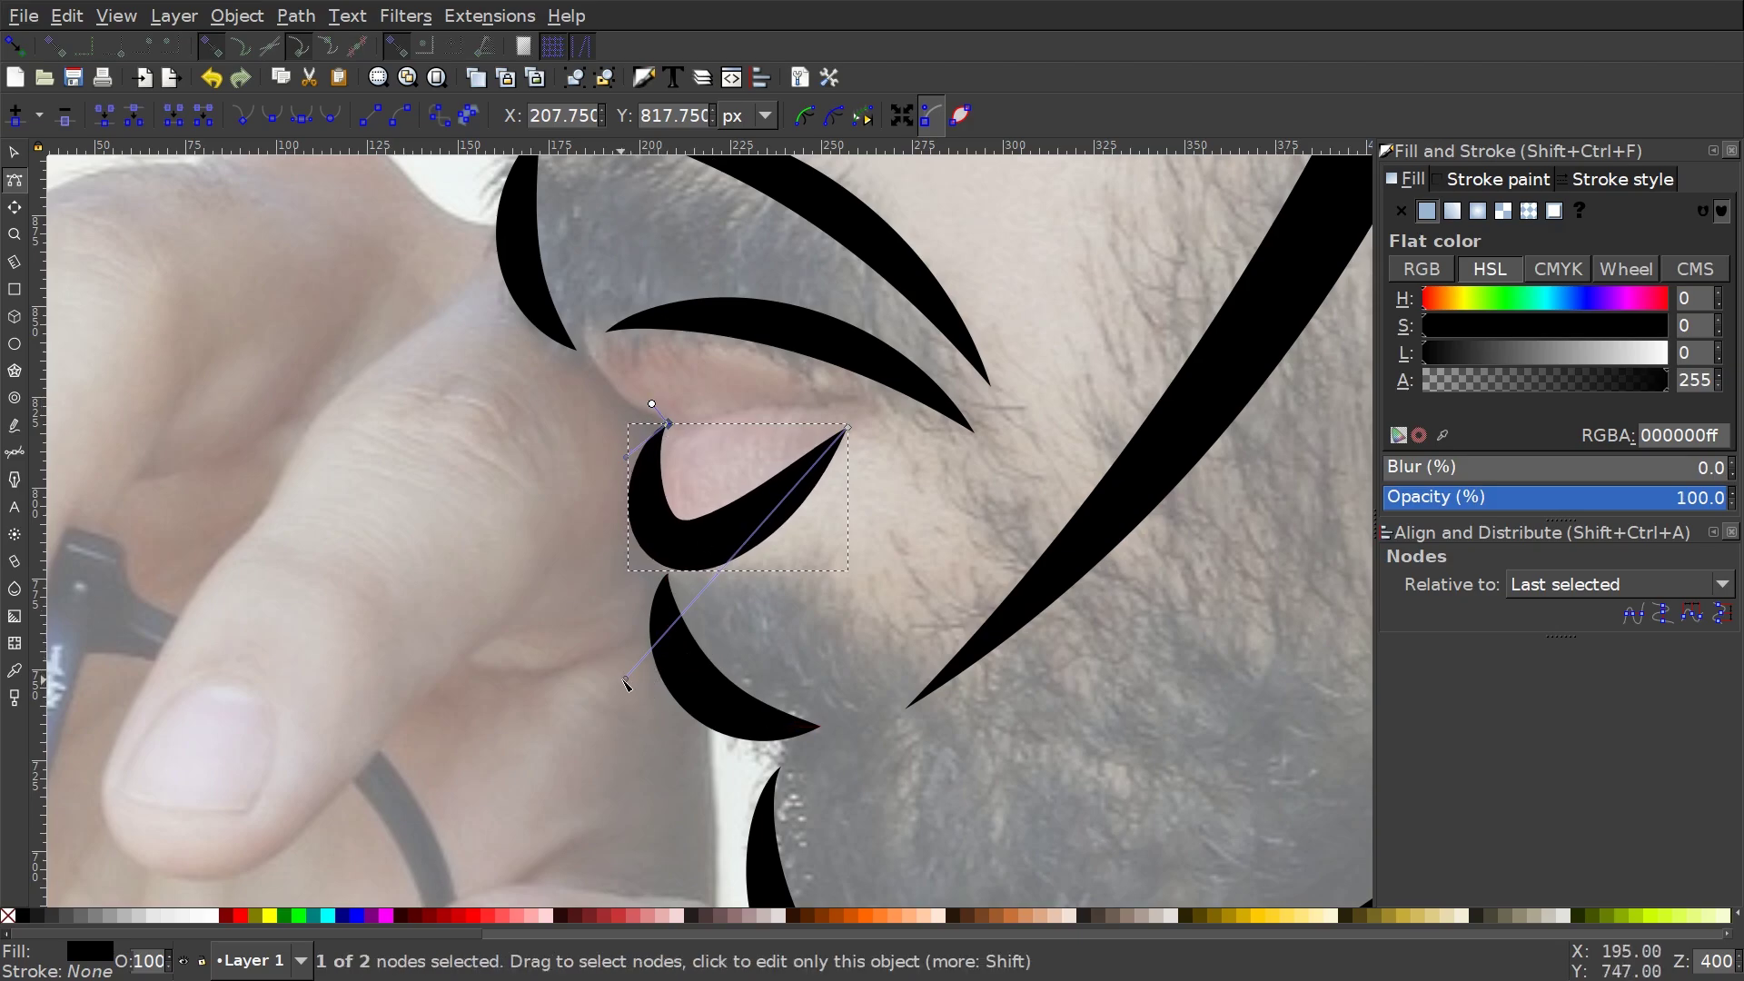
mouse_move(627, 684)
mouse_down()
mouse_move(665, 673)
mouse_move(625, 671)
mouse_up()
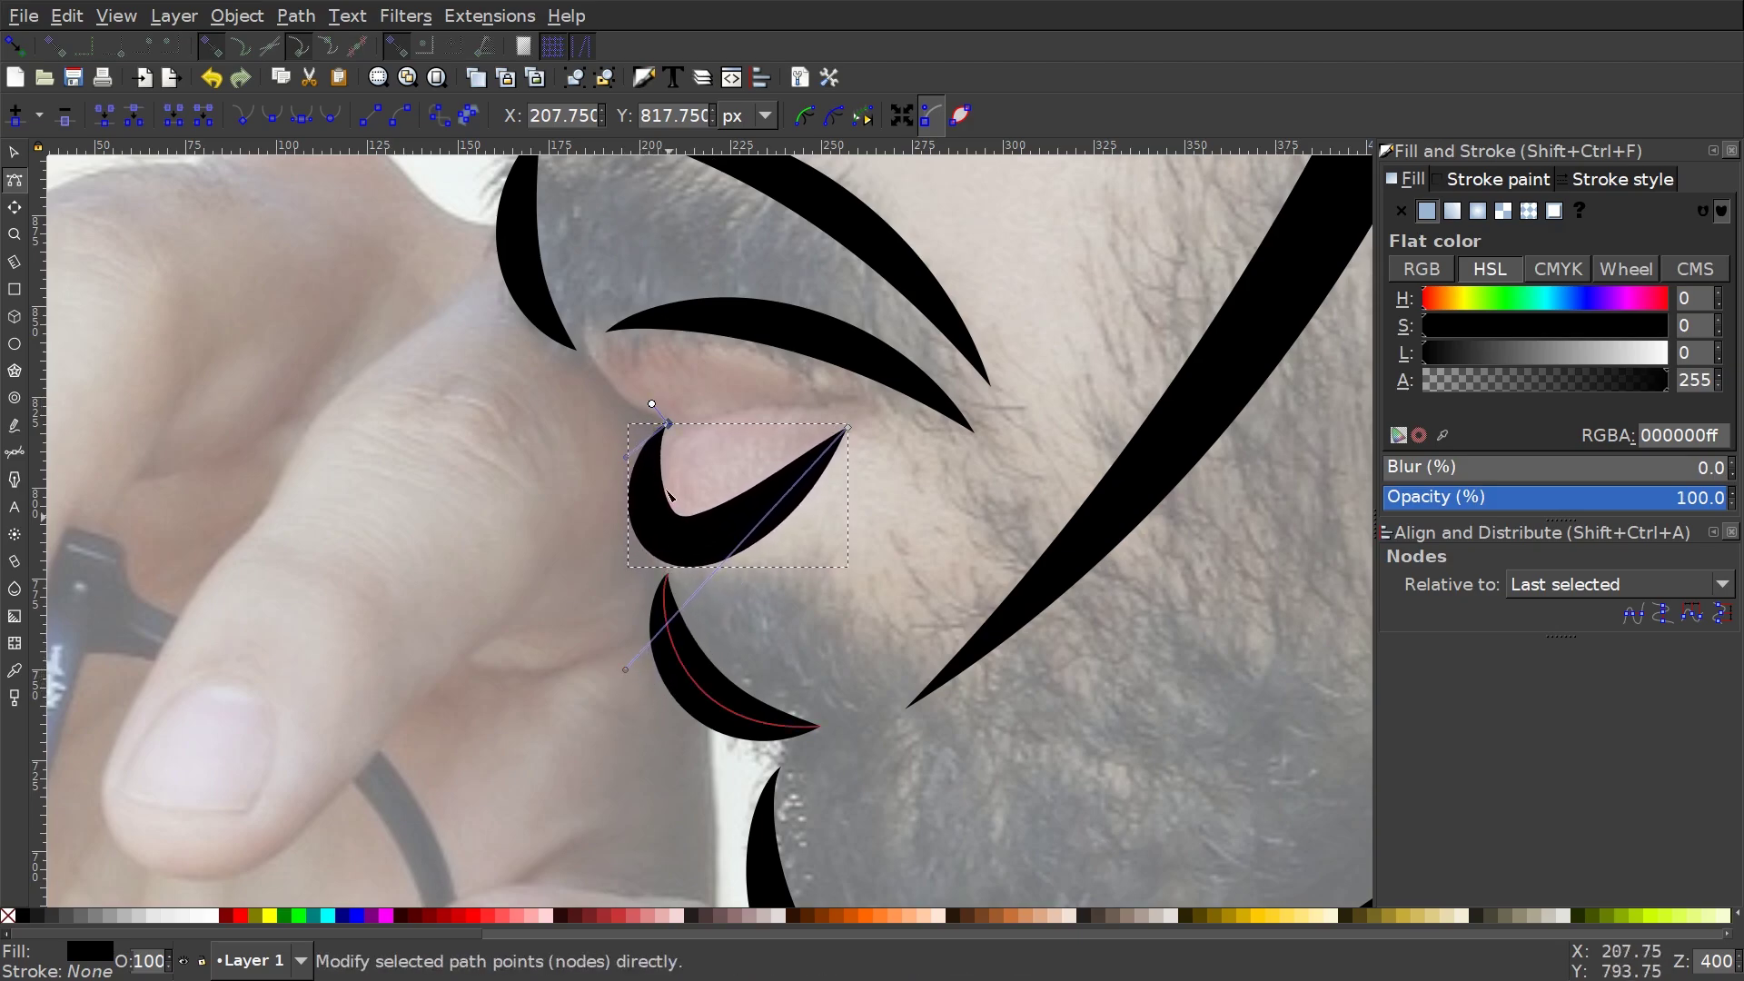
drag(652, 403, 657, 410)
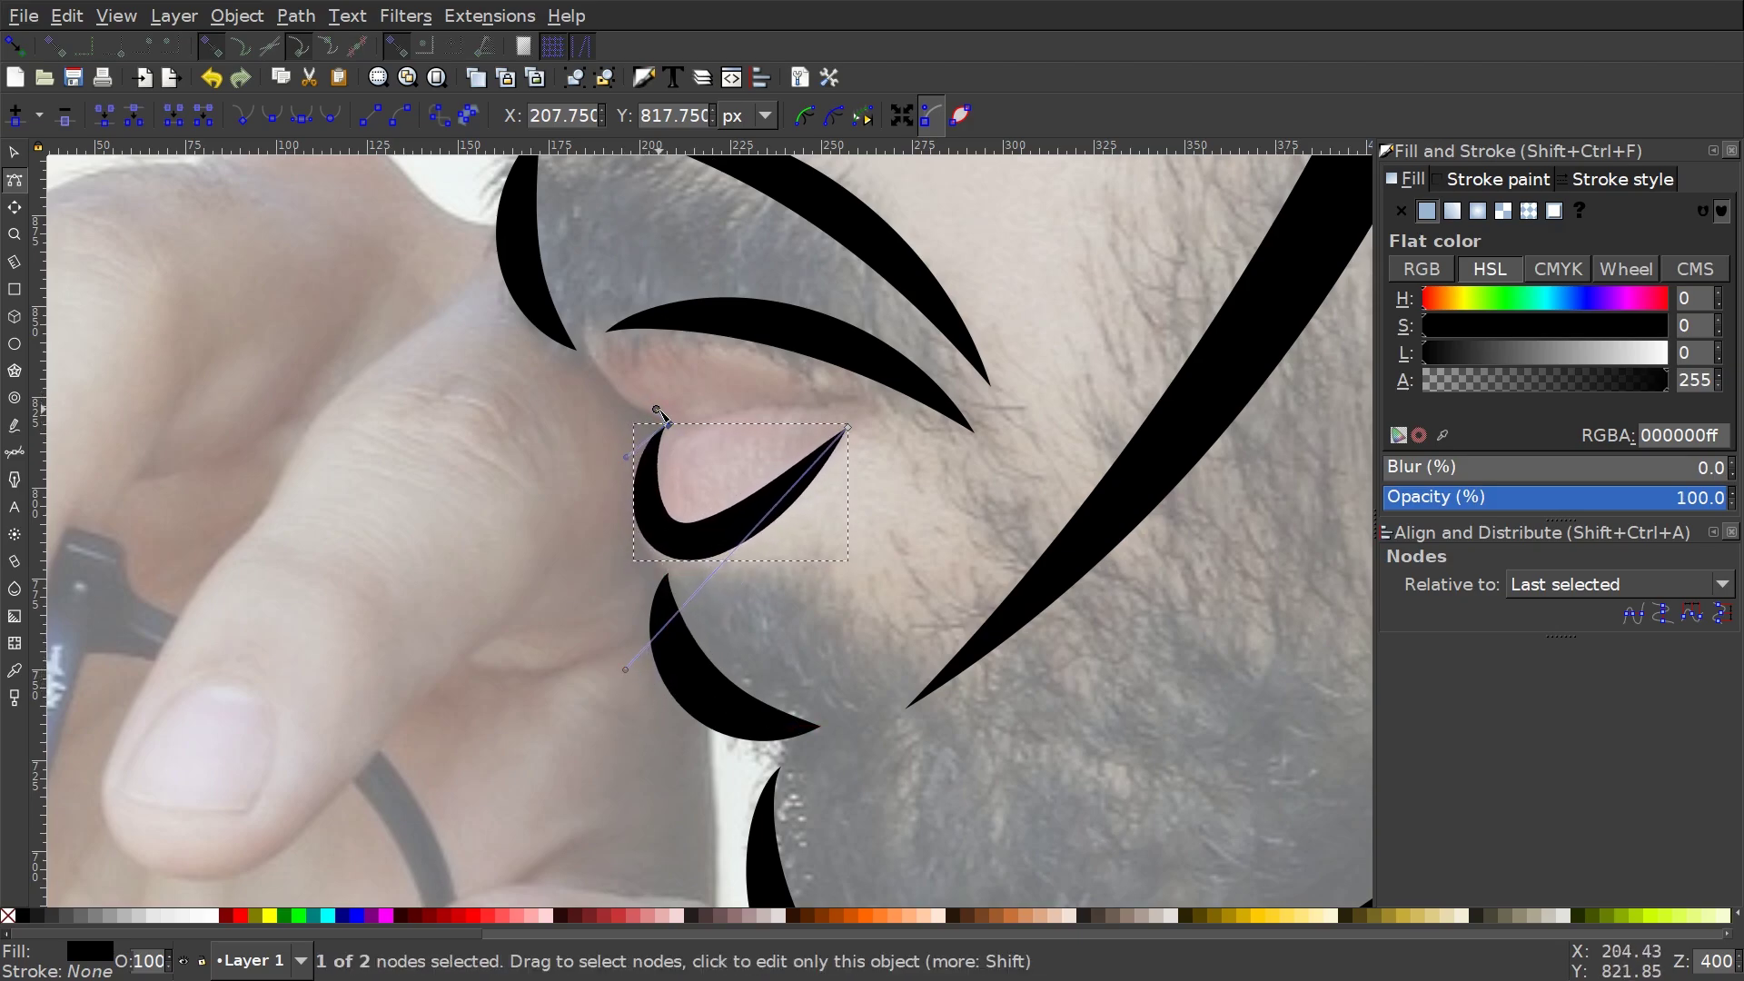
Draw a curved tapered Bezier stroke over the eye, from the front edge of the eye to the outer corner.
scroll(670, 634, down, 5)
drag(670, 634, 840, 568)
scroll(849, 576, down, 3)
scroll(881, 545, up, 5)
drag(577, 335, 731, 667)
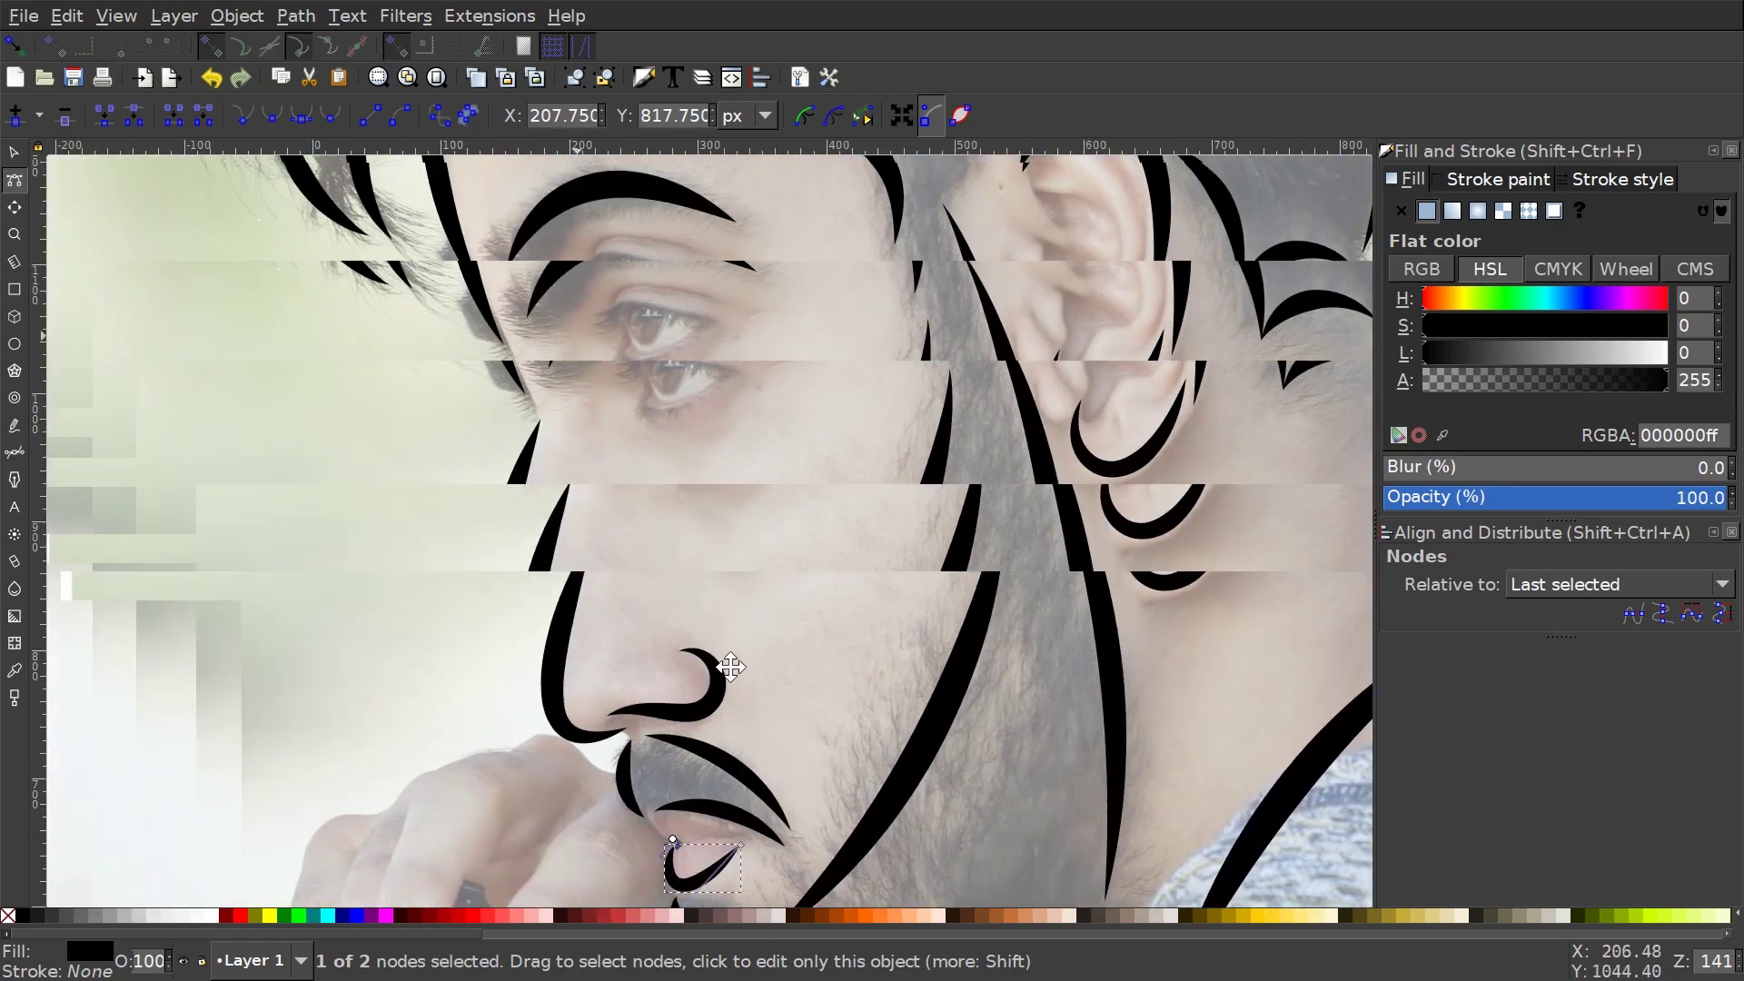
scroll(732, 668, up, 3)
key(b)
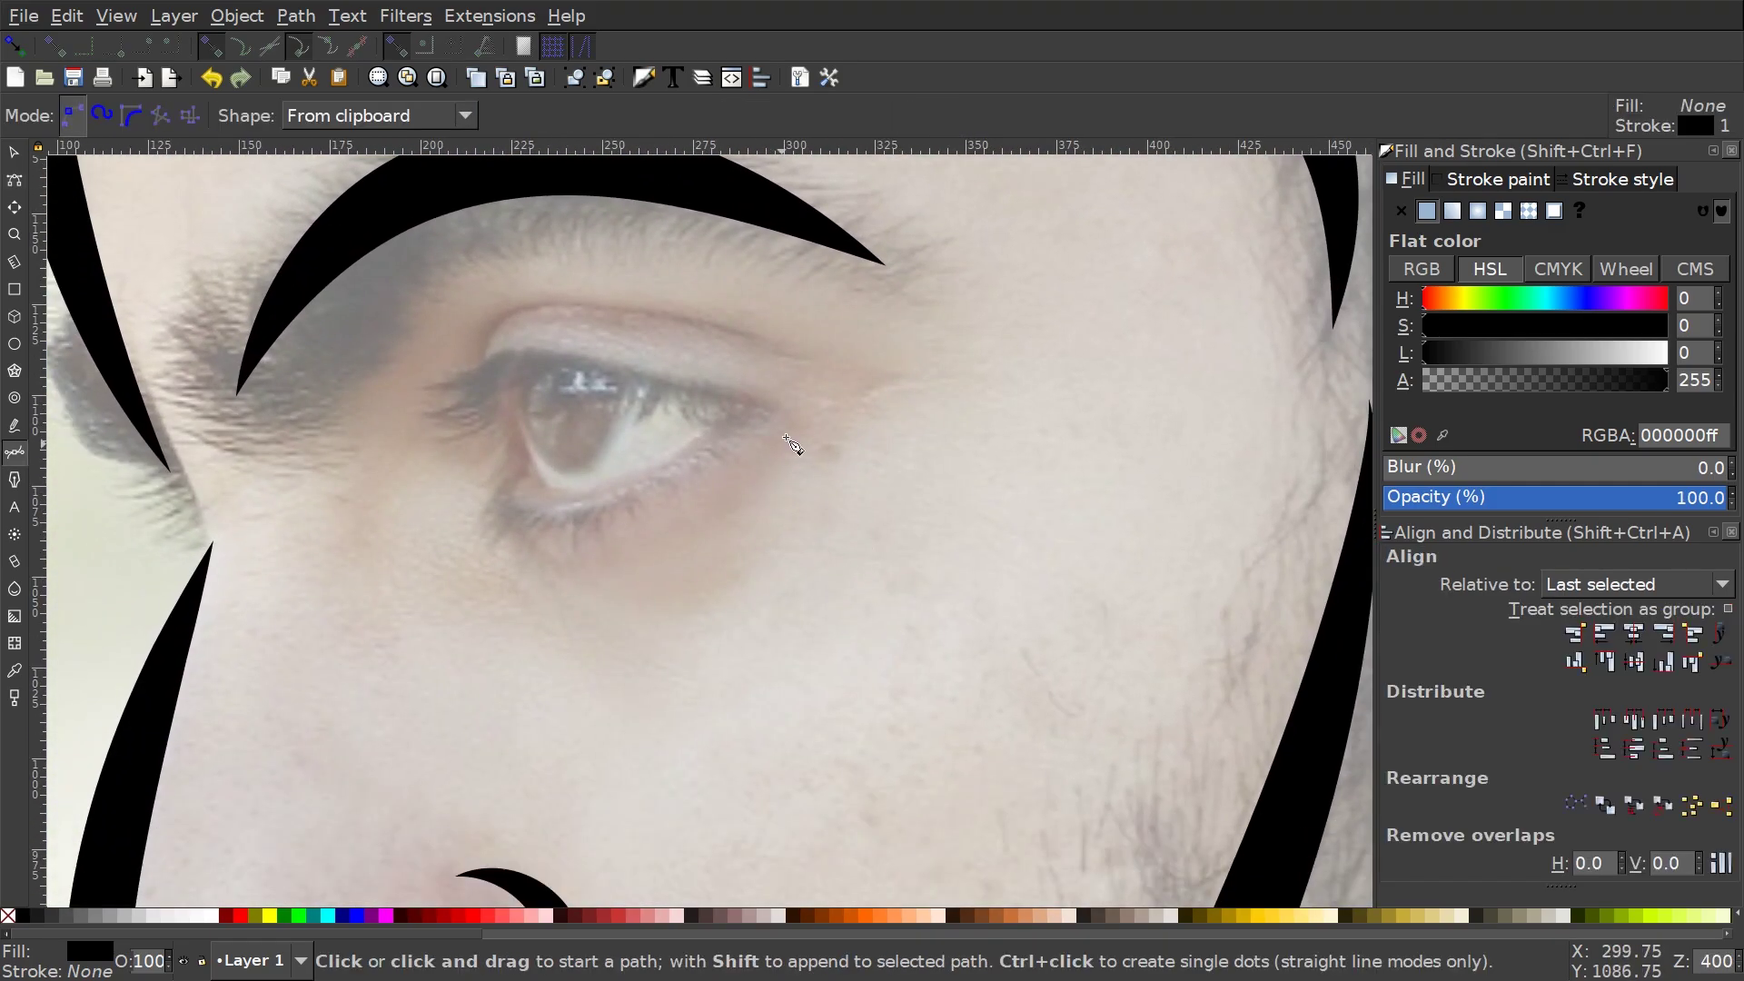
click(498, 428)
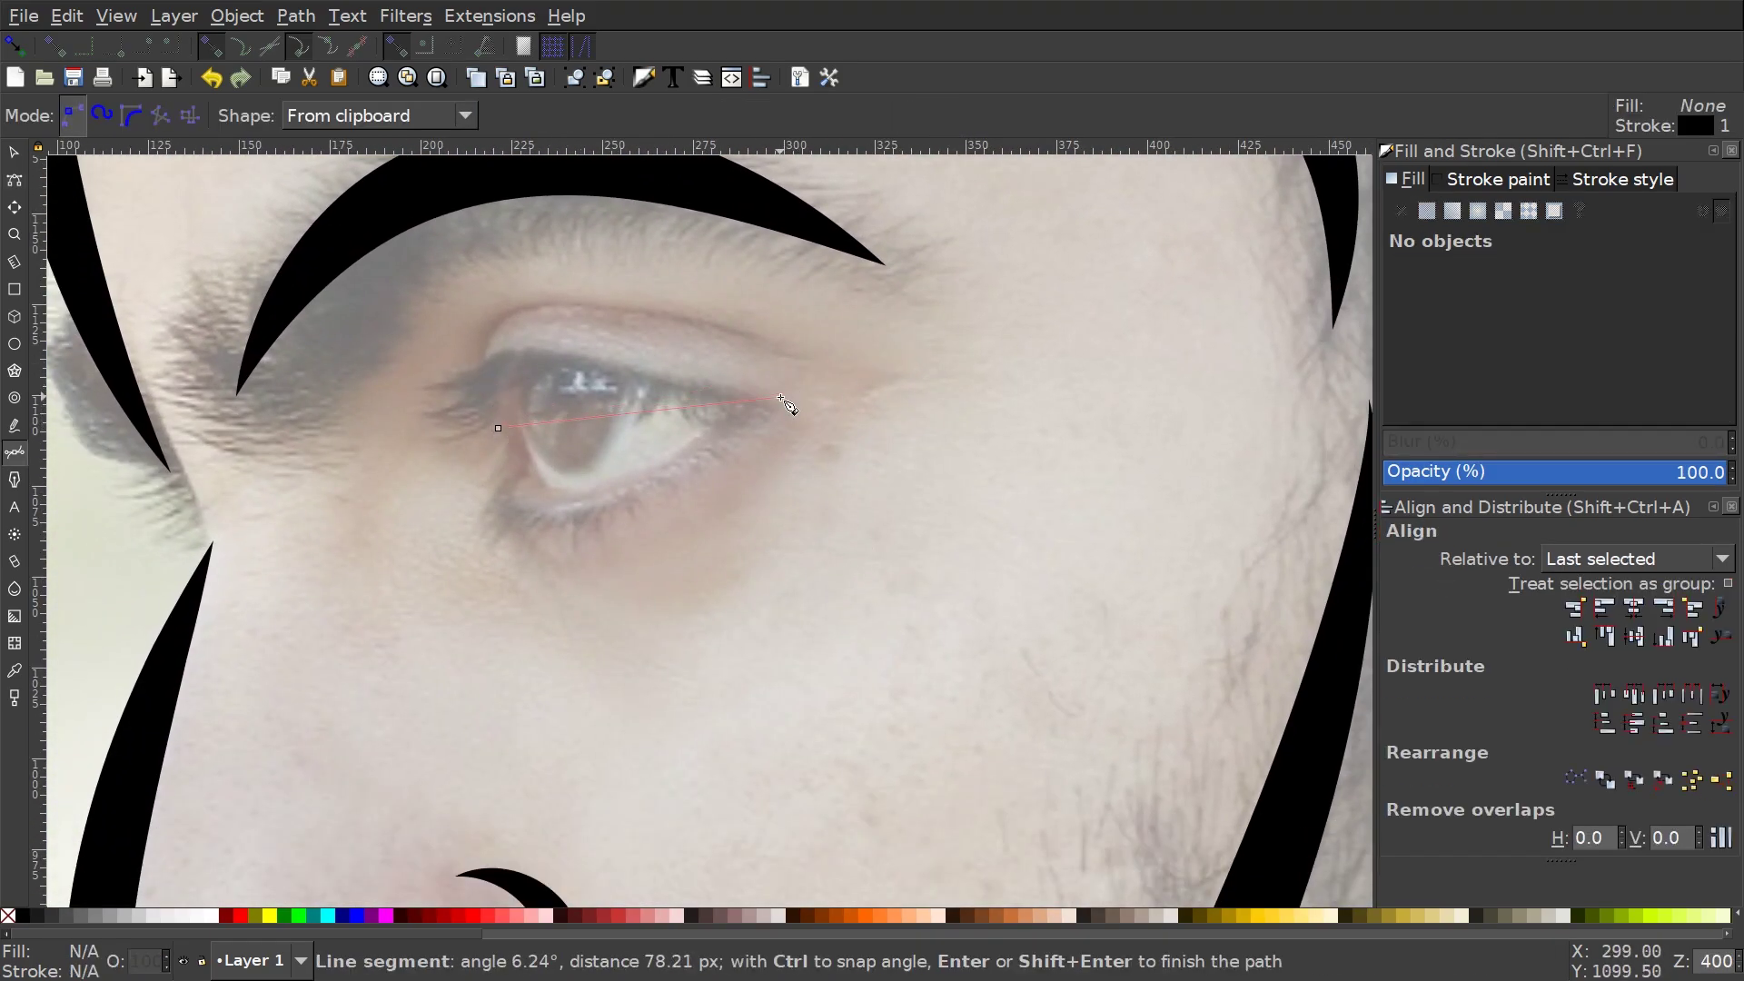
mouse_move(779, 398)
mouse_down()
mouse_move(1039, 447)
mouse_move(1094, 521)
mouse_move(1154, 506)
mouse_move(1167, 535)
mouse_up()
key(Return)
drag(594, 494, 787, 554)
Bend the upper eyelid stroke upward with the Node tool and pull its outer-corner handle closer to form an even arch.
key(n)
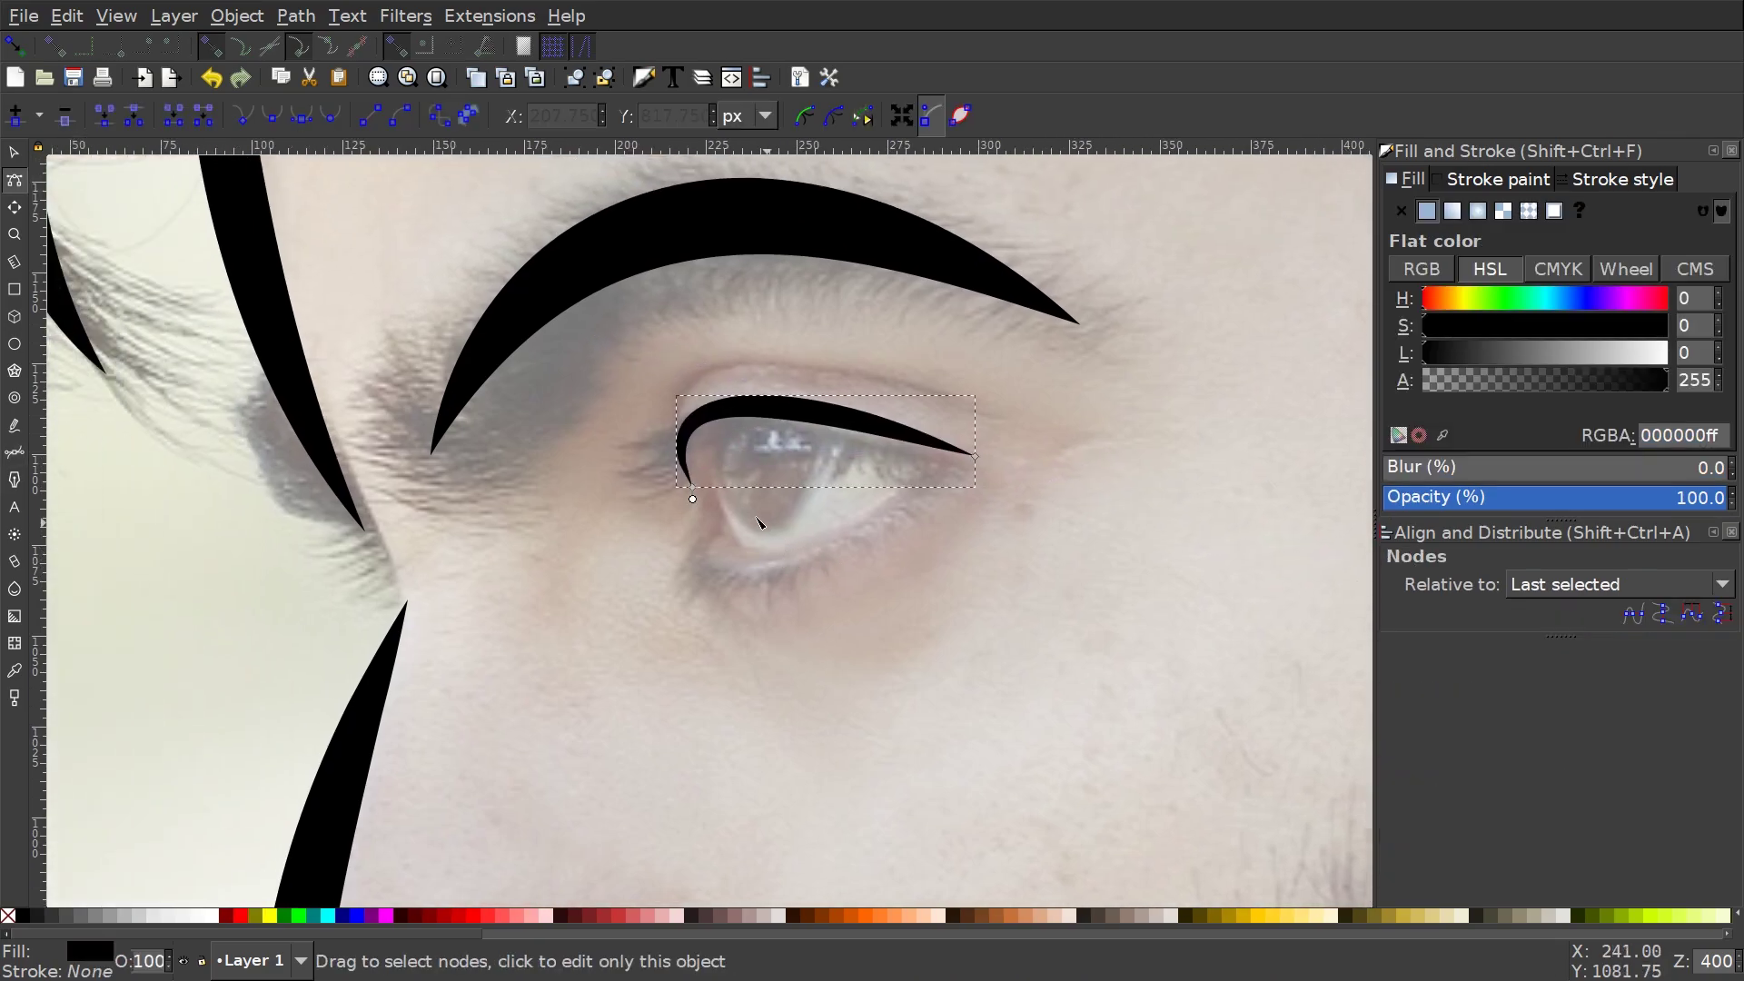
drag(924, 444, 920, 423)
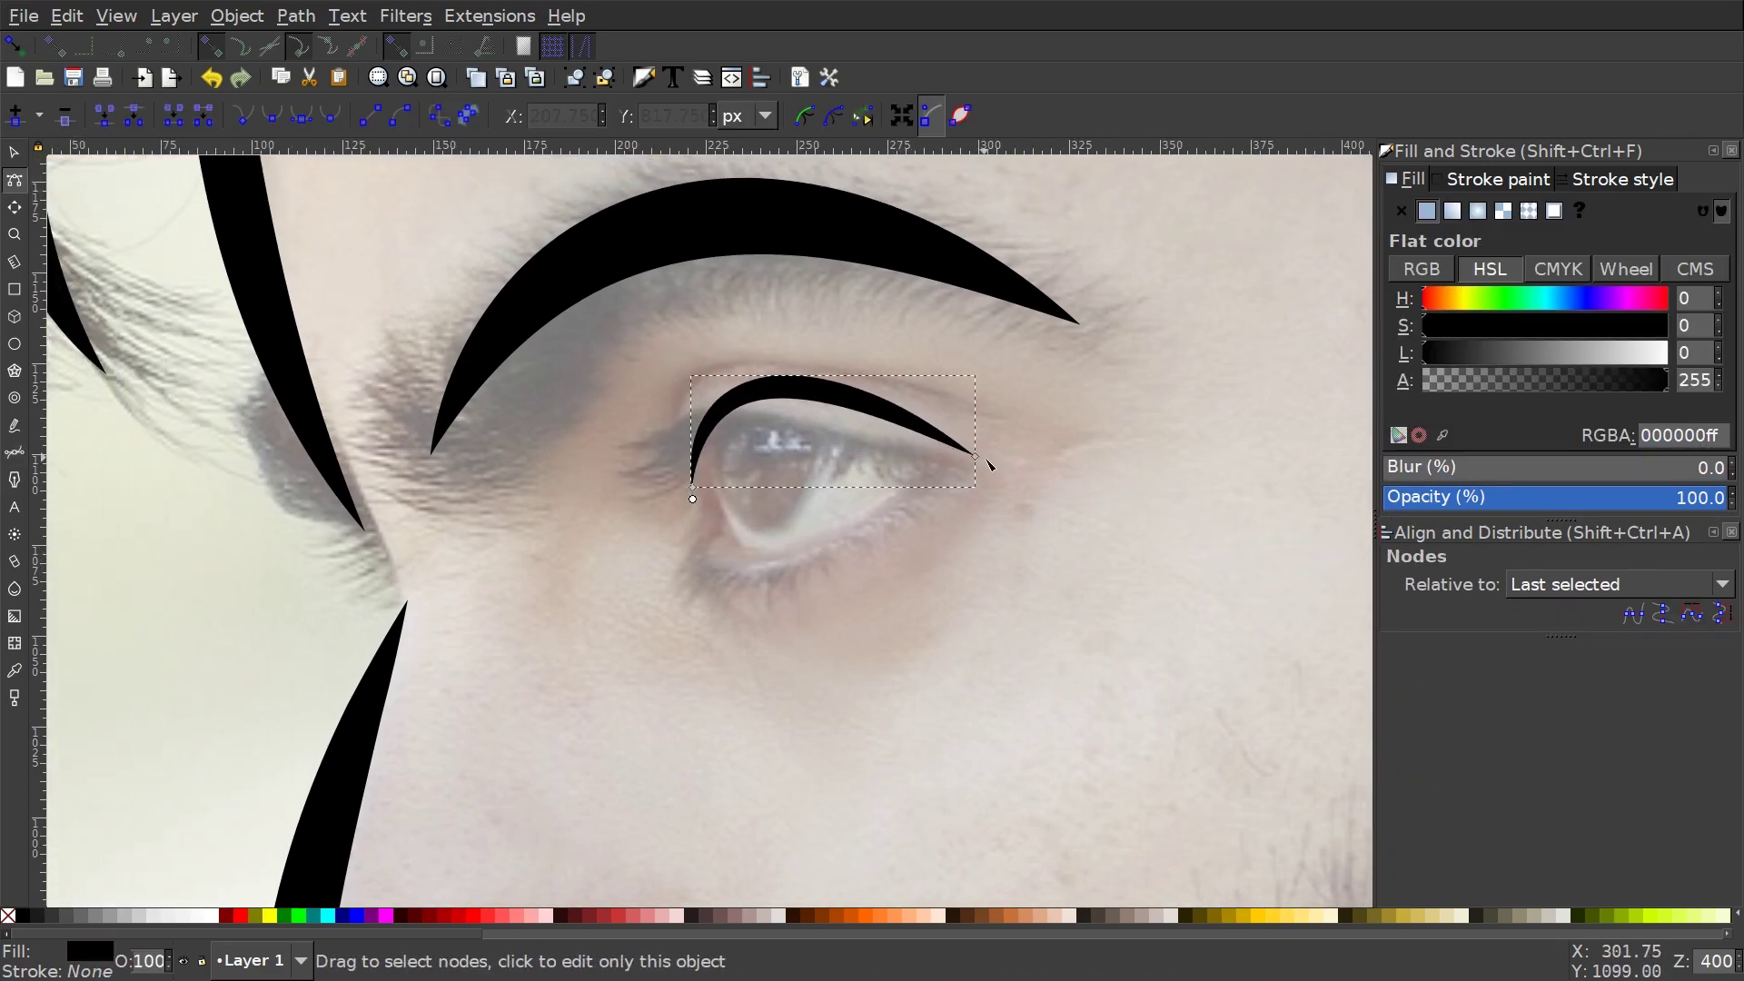
click(976, 458)
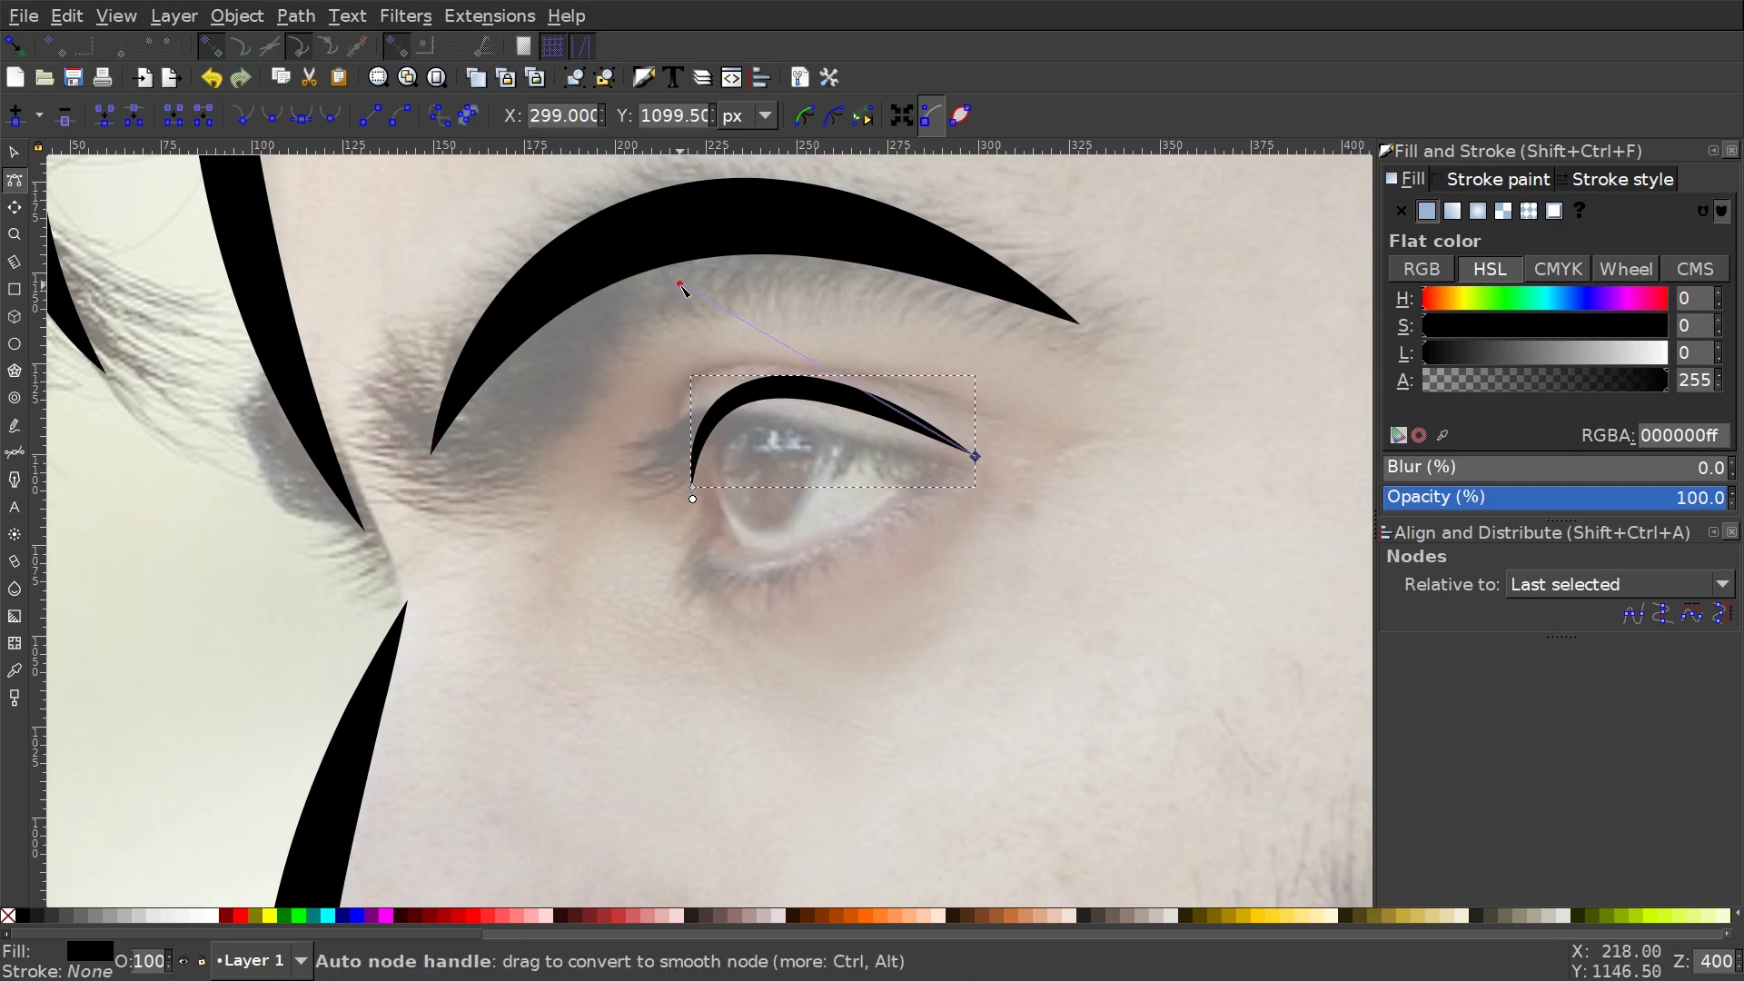
drag(681, 286, 805, 306)
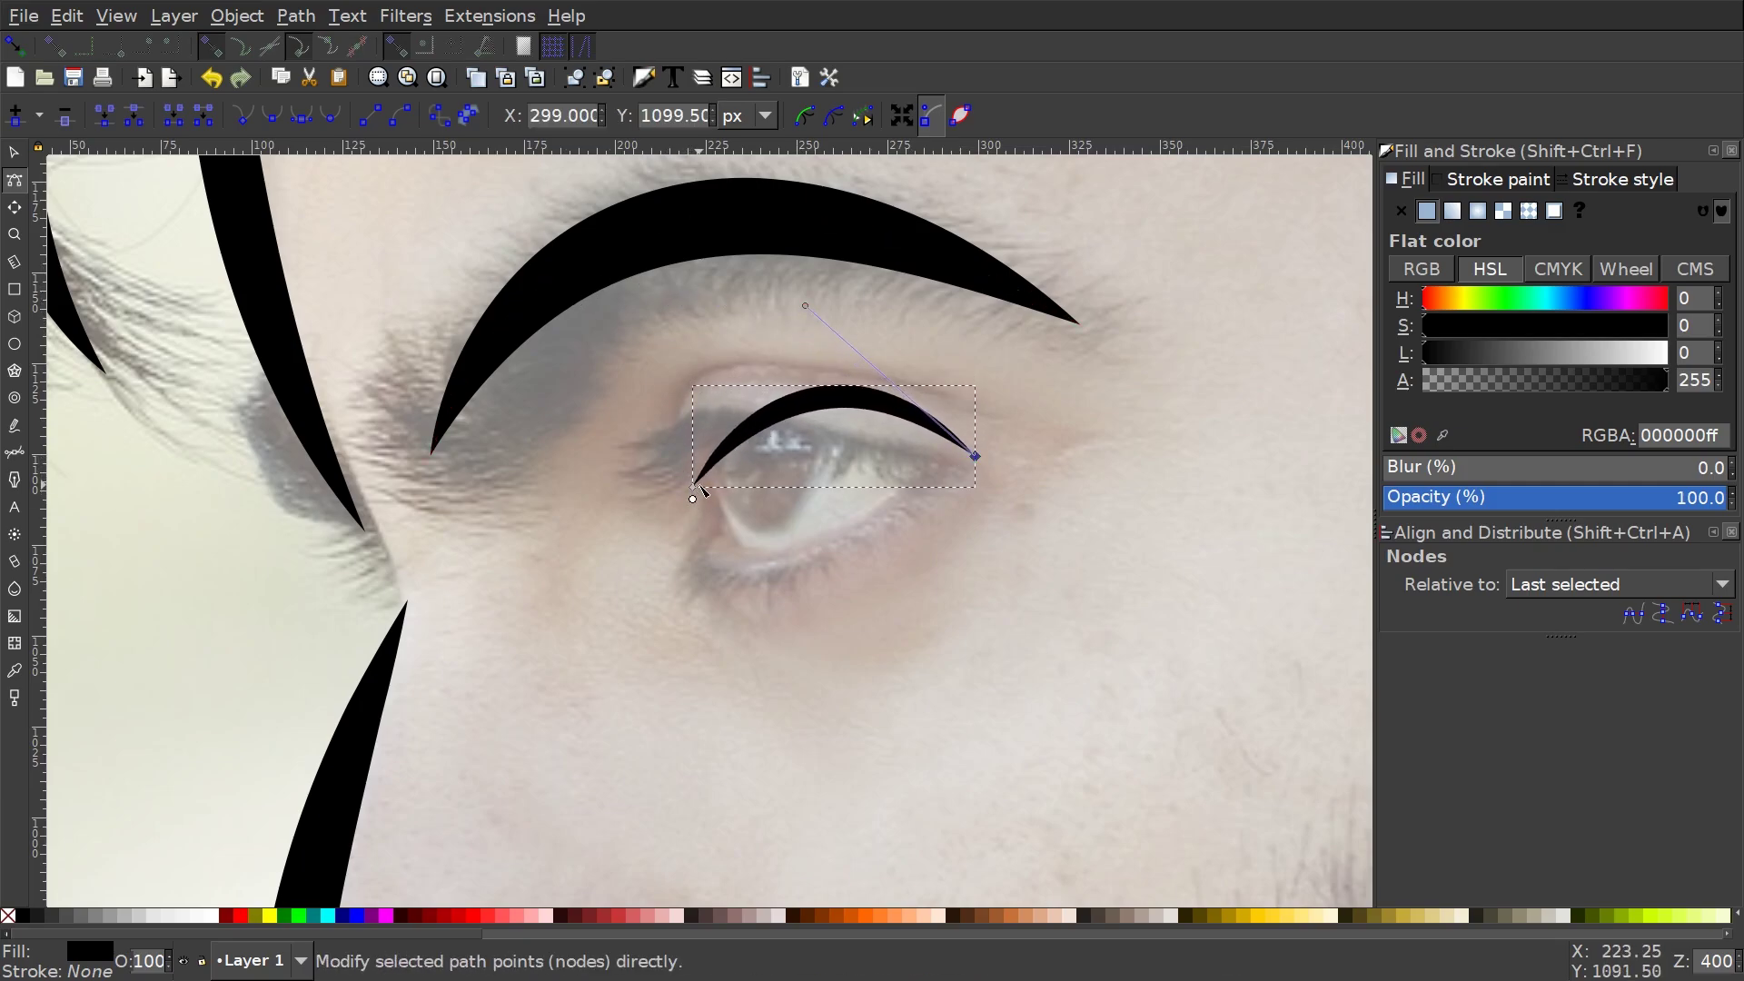
Pull the handle at the eyelid stroke's front end up and outward, and thicken the stroke with its width handle.
click(693, 486)
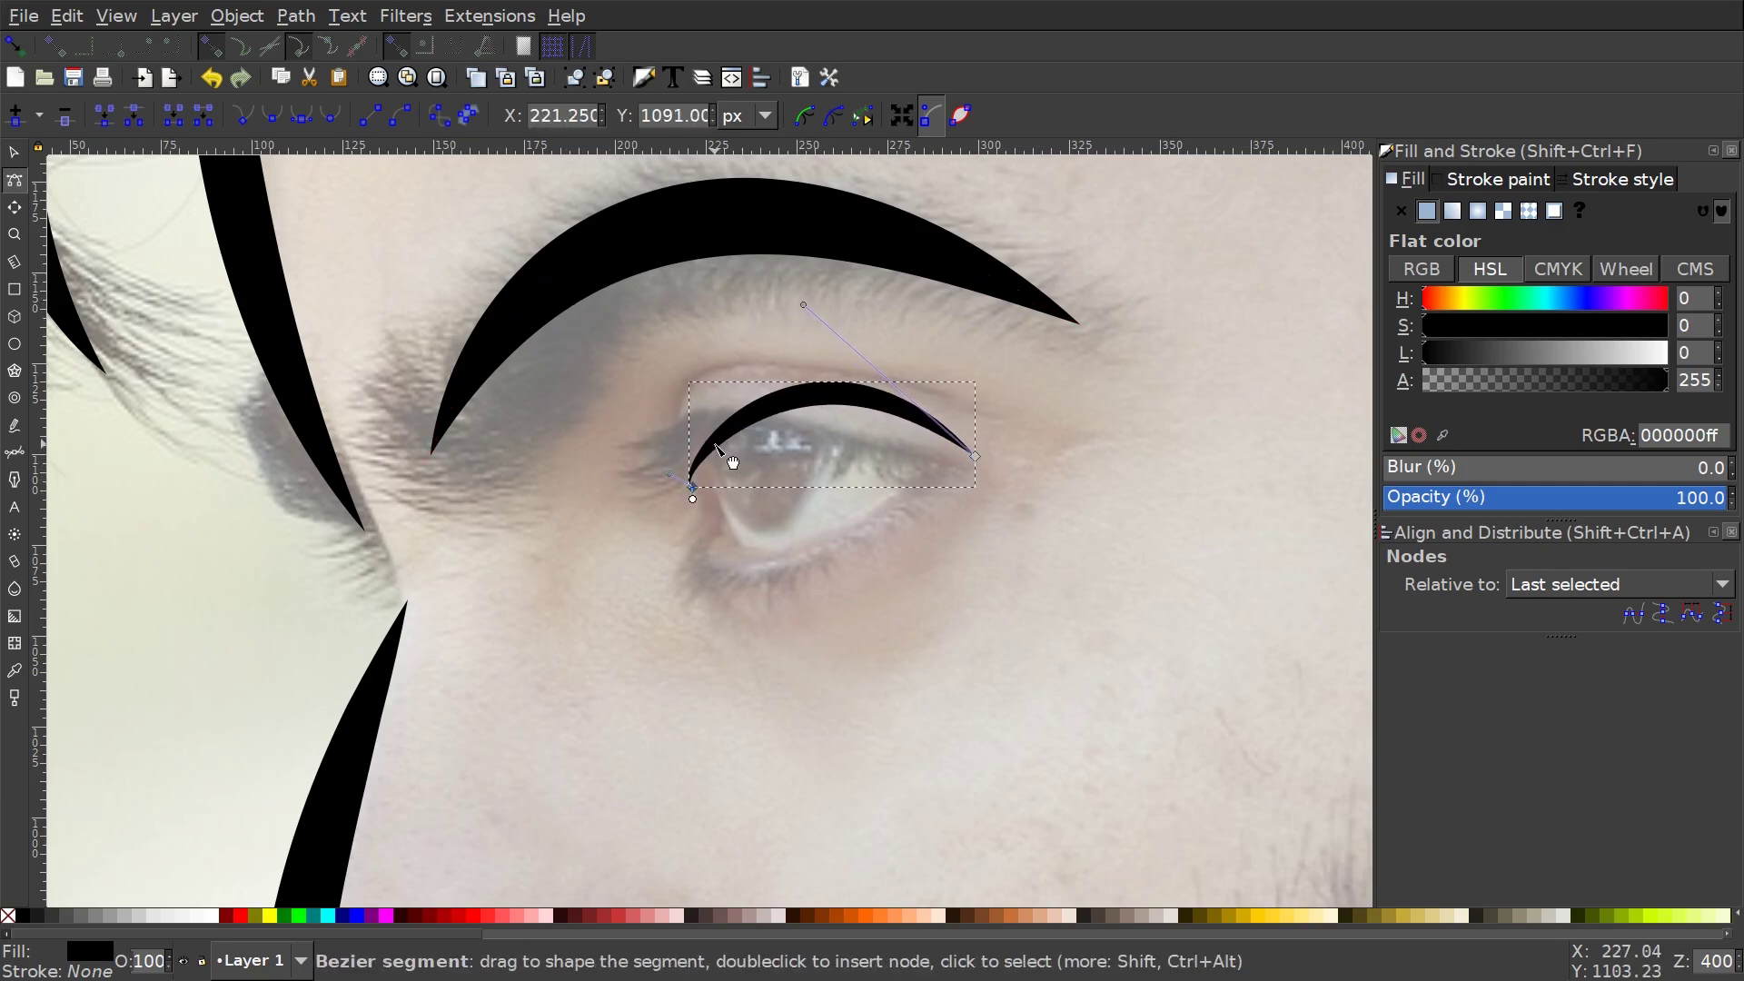
drag(681, 478, 629, 379)
drag(698, 477, 711, 478)
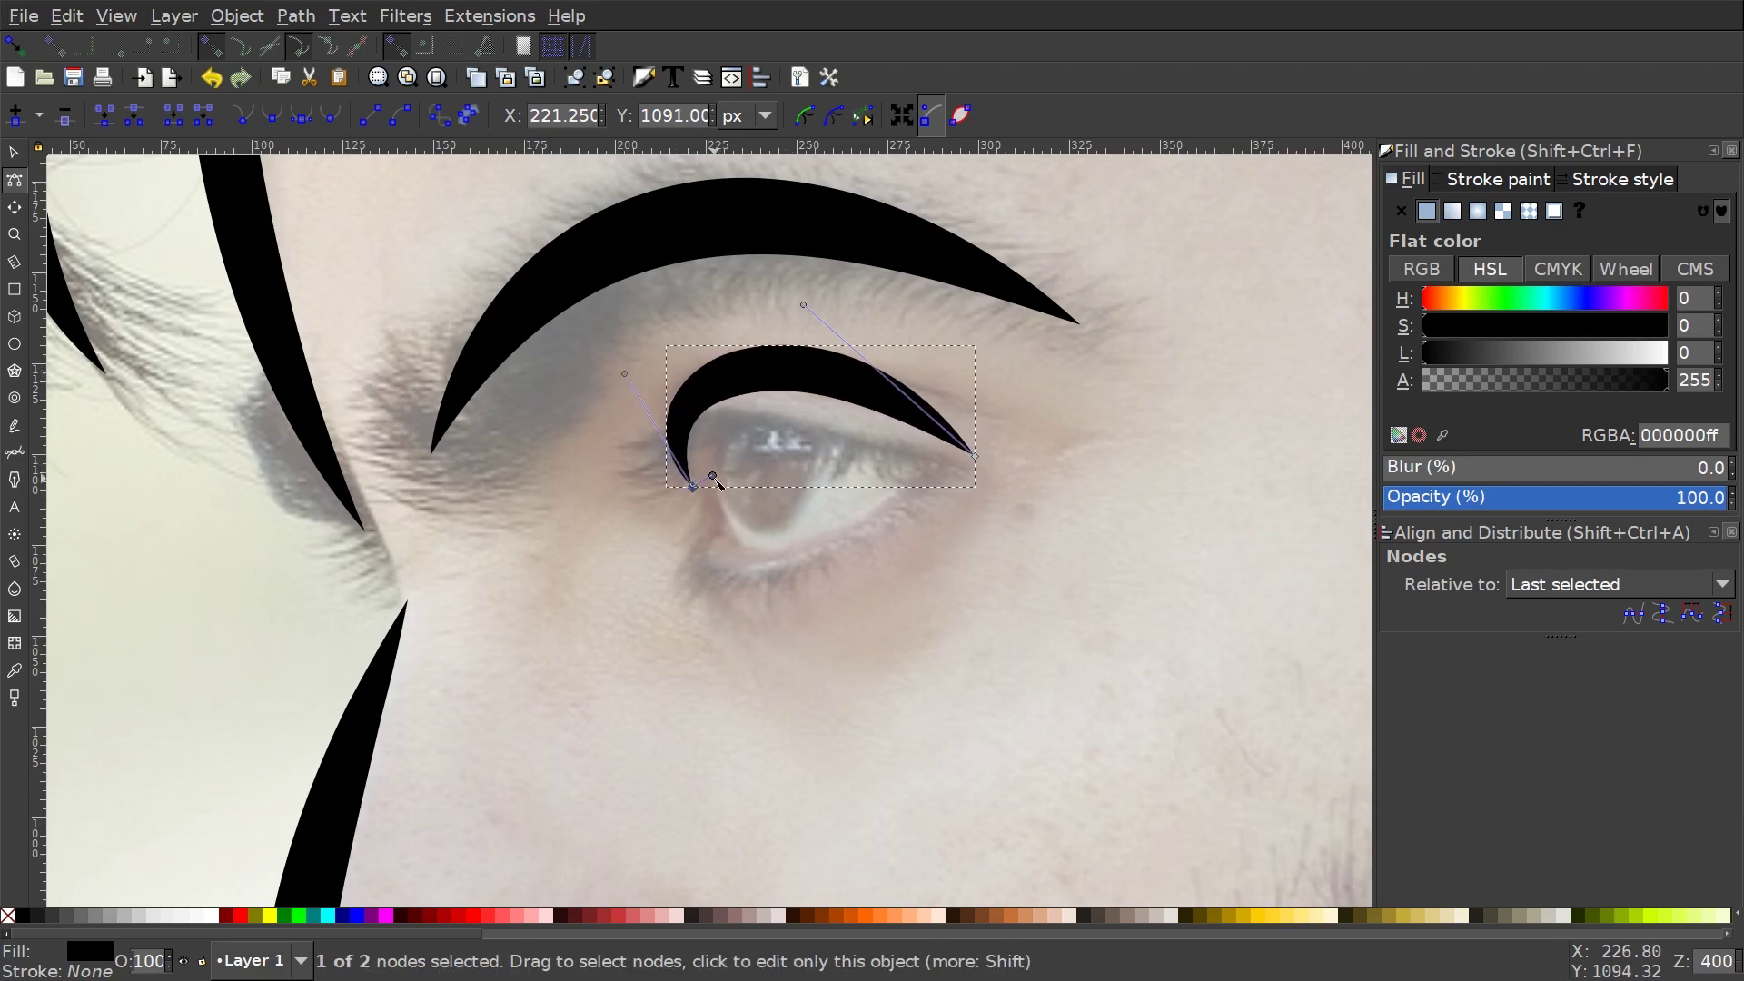
Draw a curved tapered Bezier stroke along the lower eyelid, from the front of the eye to the outer corner.
scroll(654, 472, right, 5)
scroll(654, 472, down, 2)
key(b)
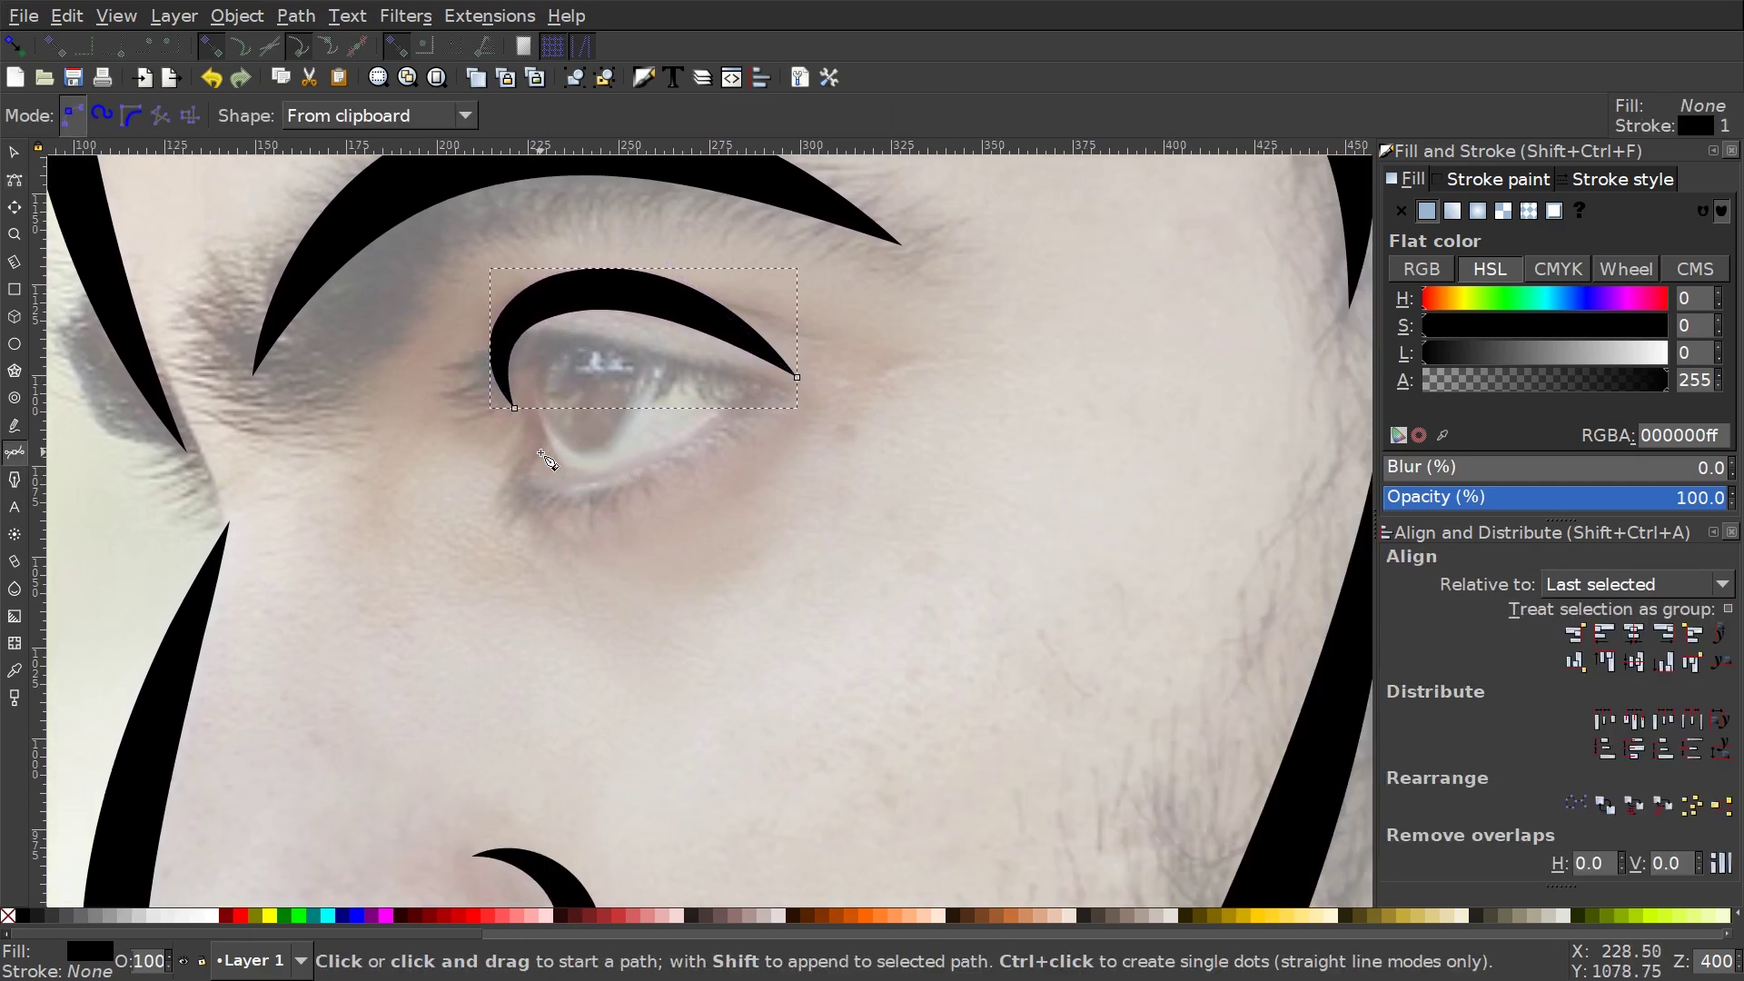
click(538, 444)
drag(783, 400, 1051, 209)
key(Return)
drag(610, 675, 581, 671)
Reshape the lower eyelid stroke into a rounded curve by adjusting its end handles with the Node tool, and thicken it with its width handle.
key(n)
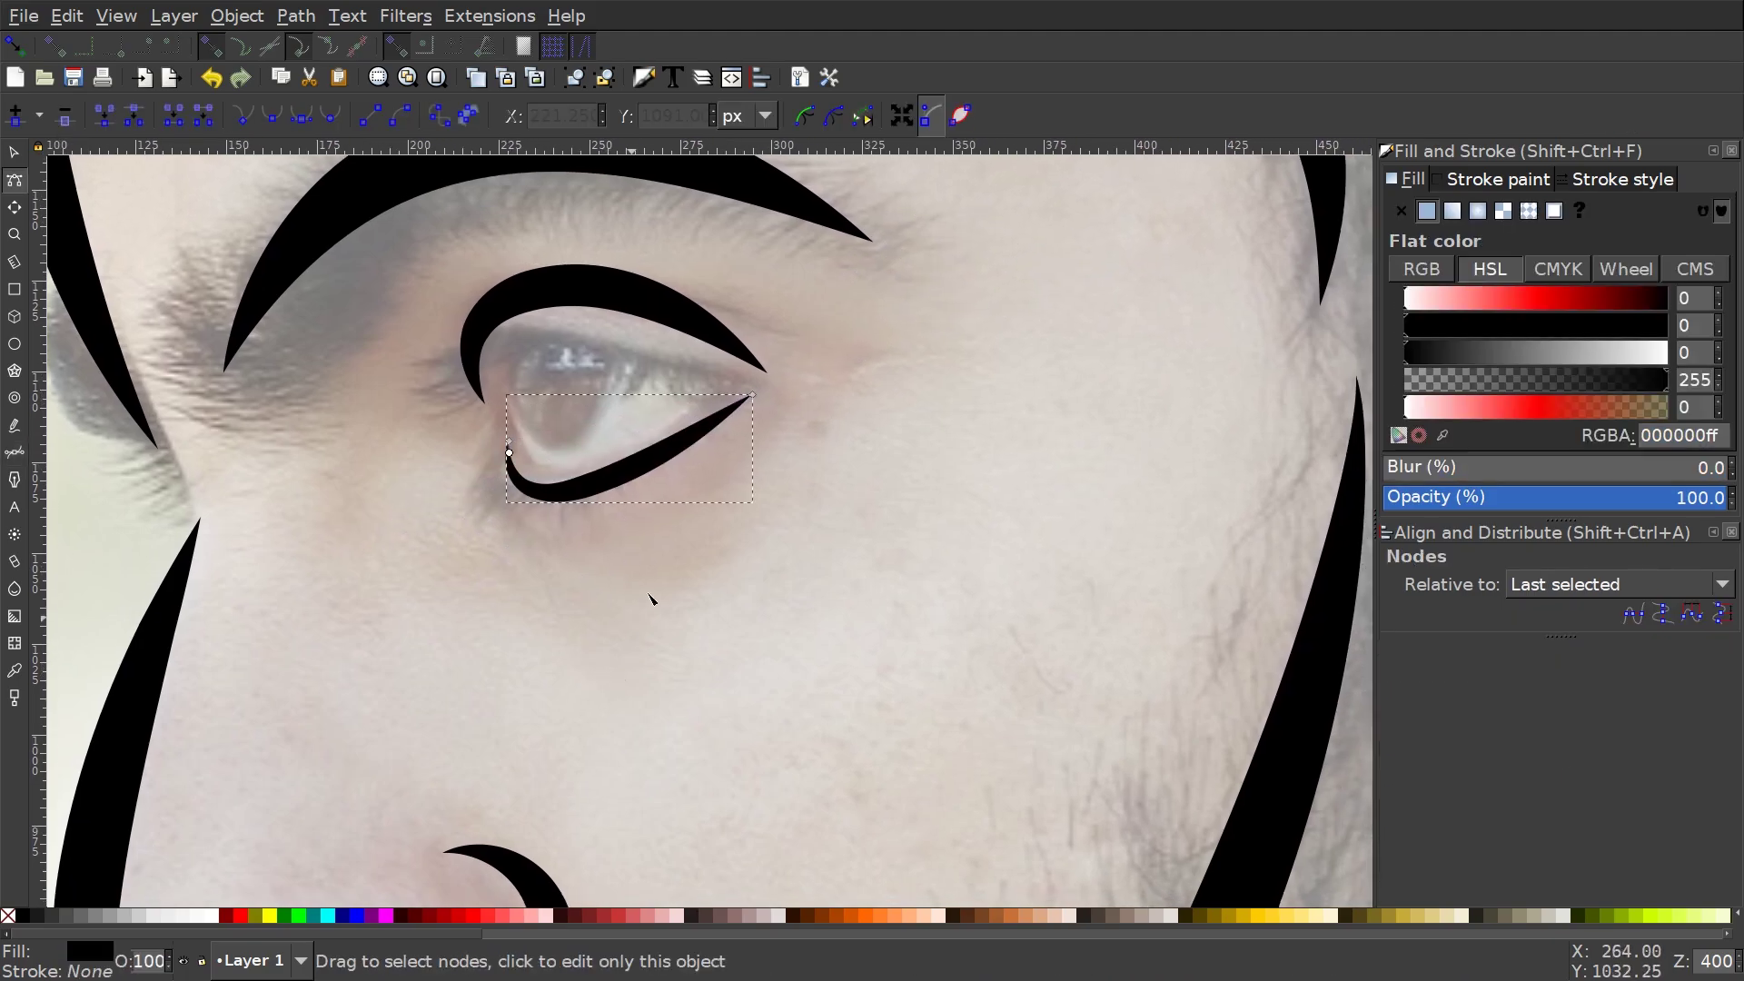
drag(699, 442, 717, 455)
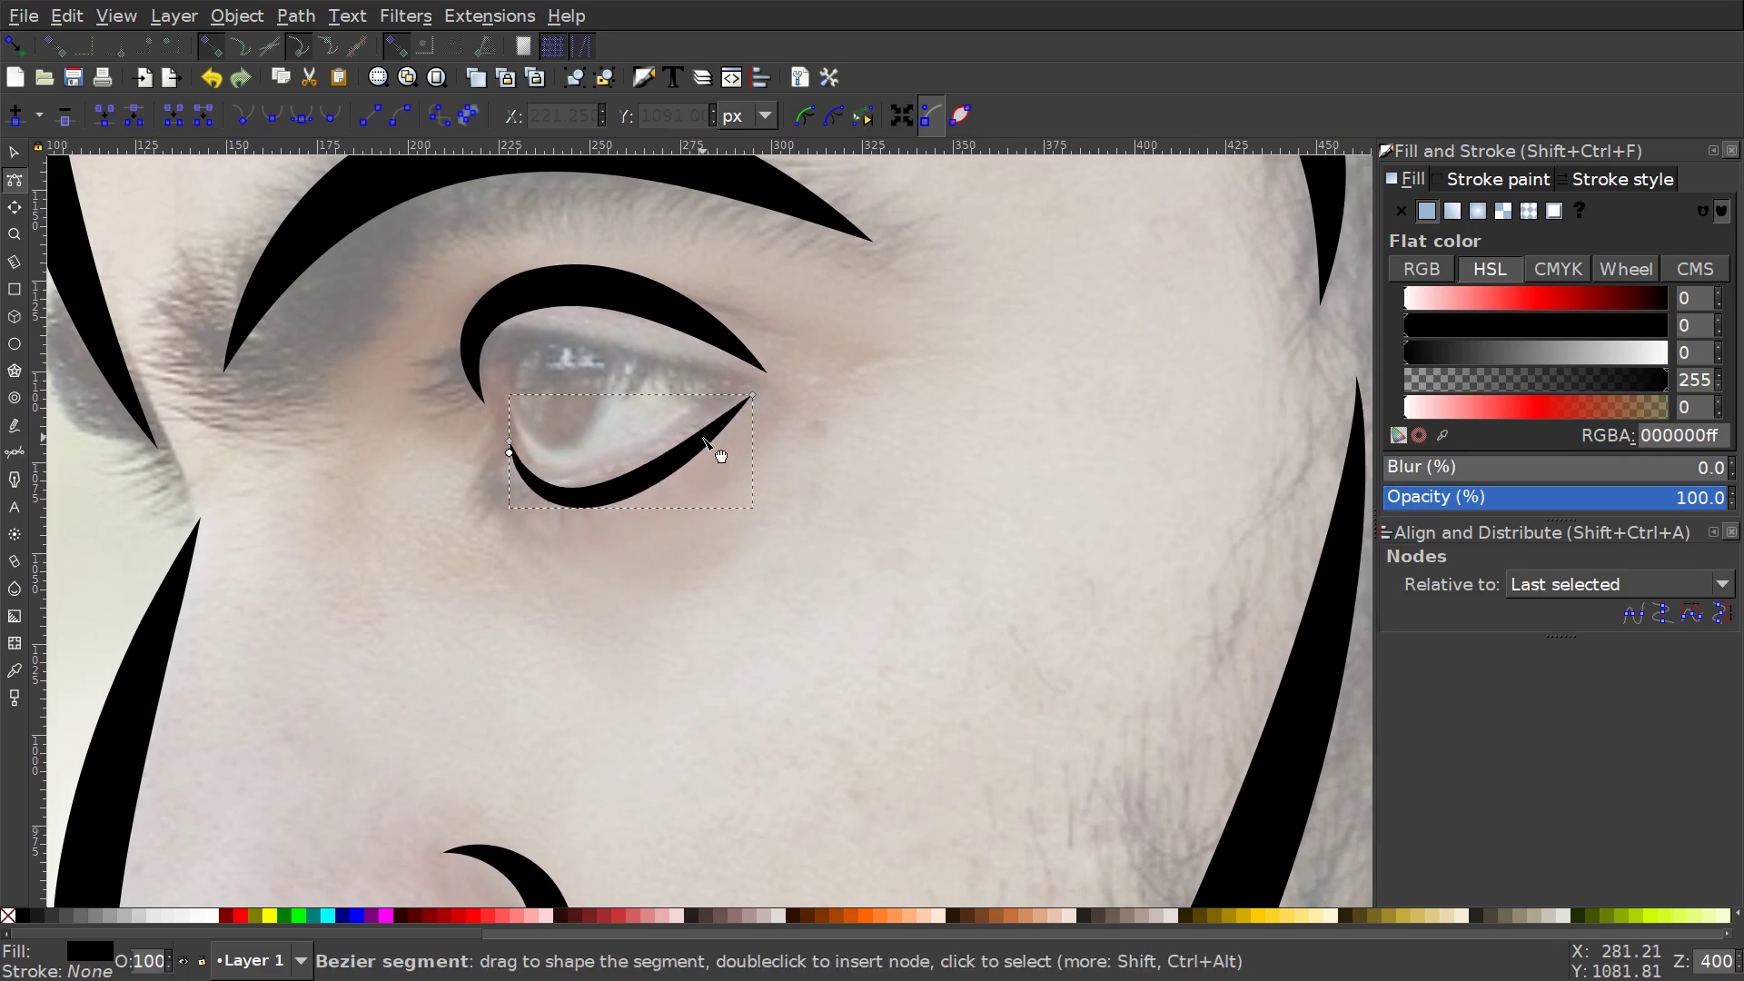
click(753, 395)
drag(542, 596, 617, 583)
click(509, 444)
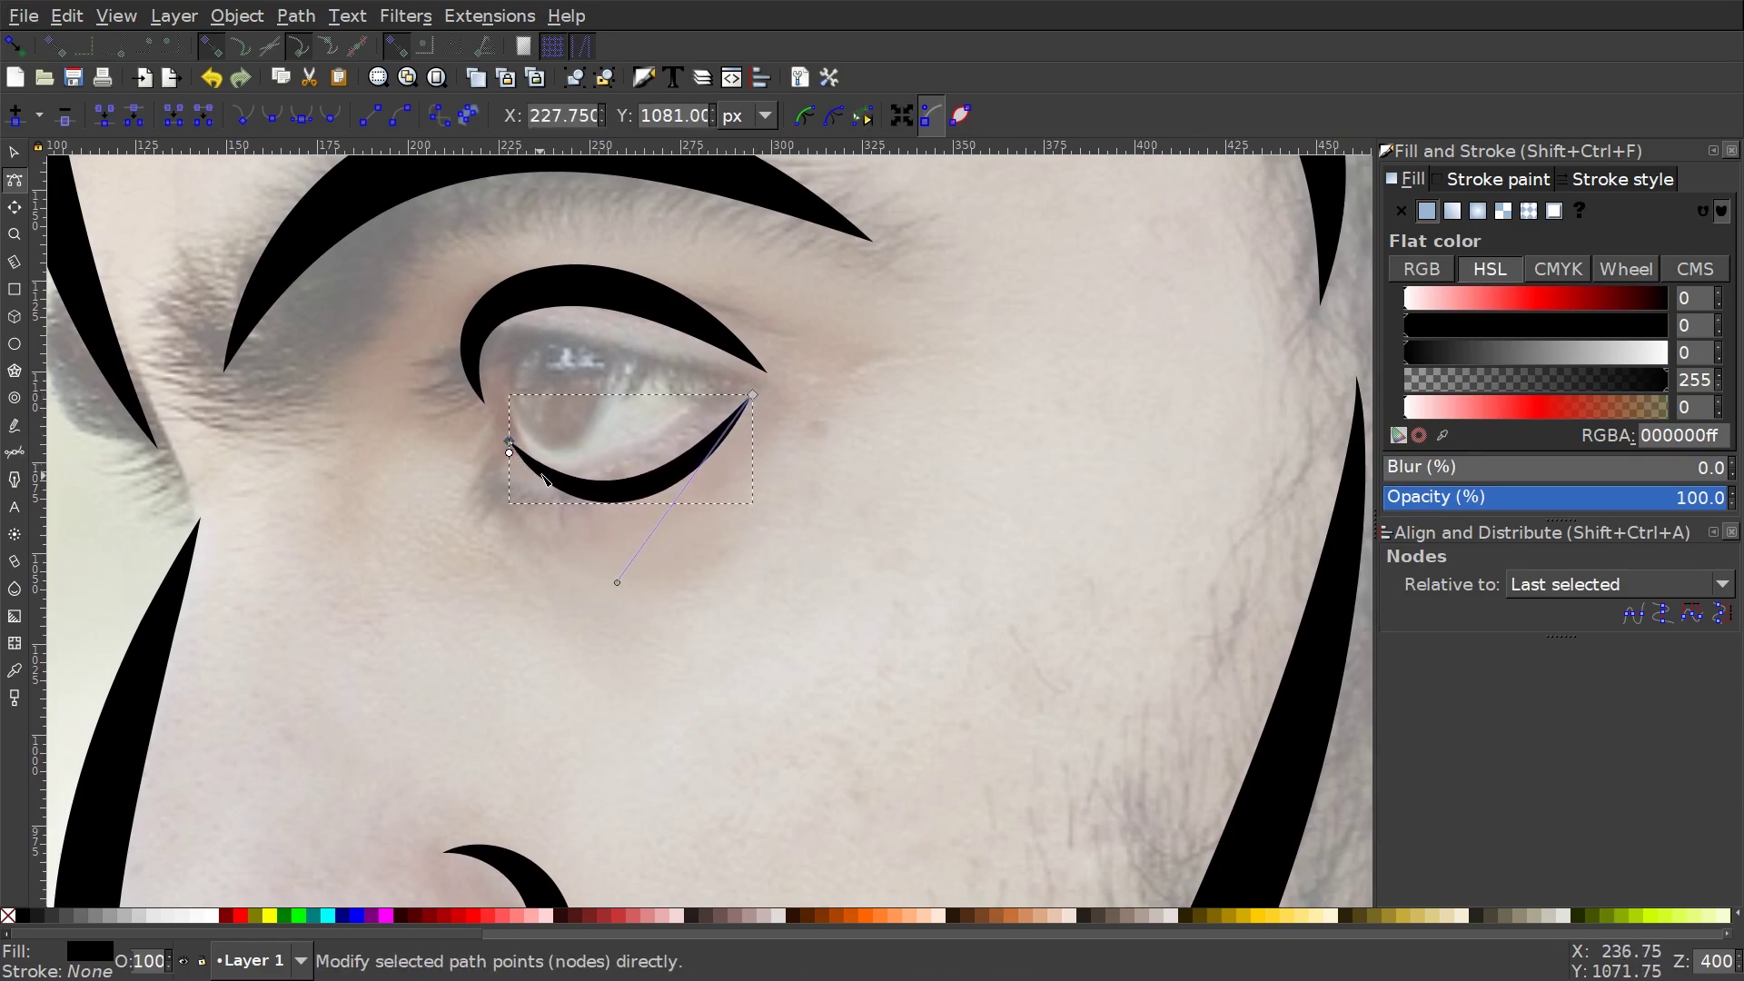
drag(542, 475, 500, 502)
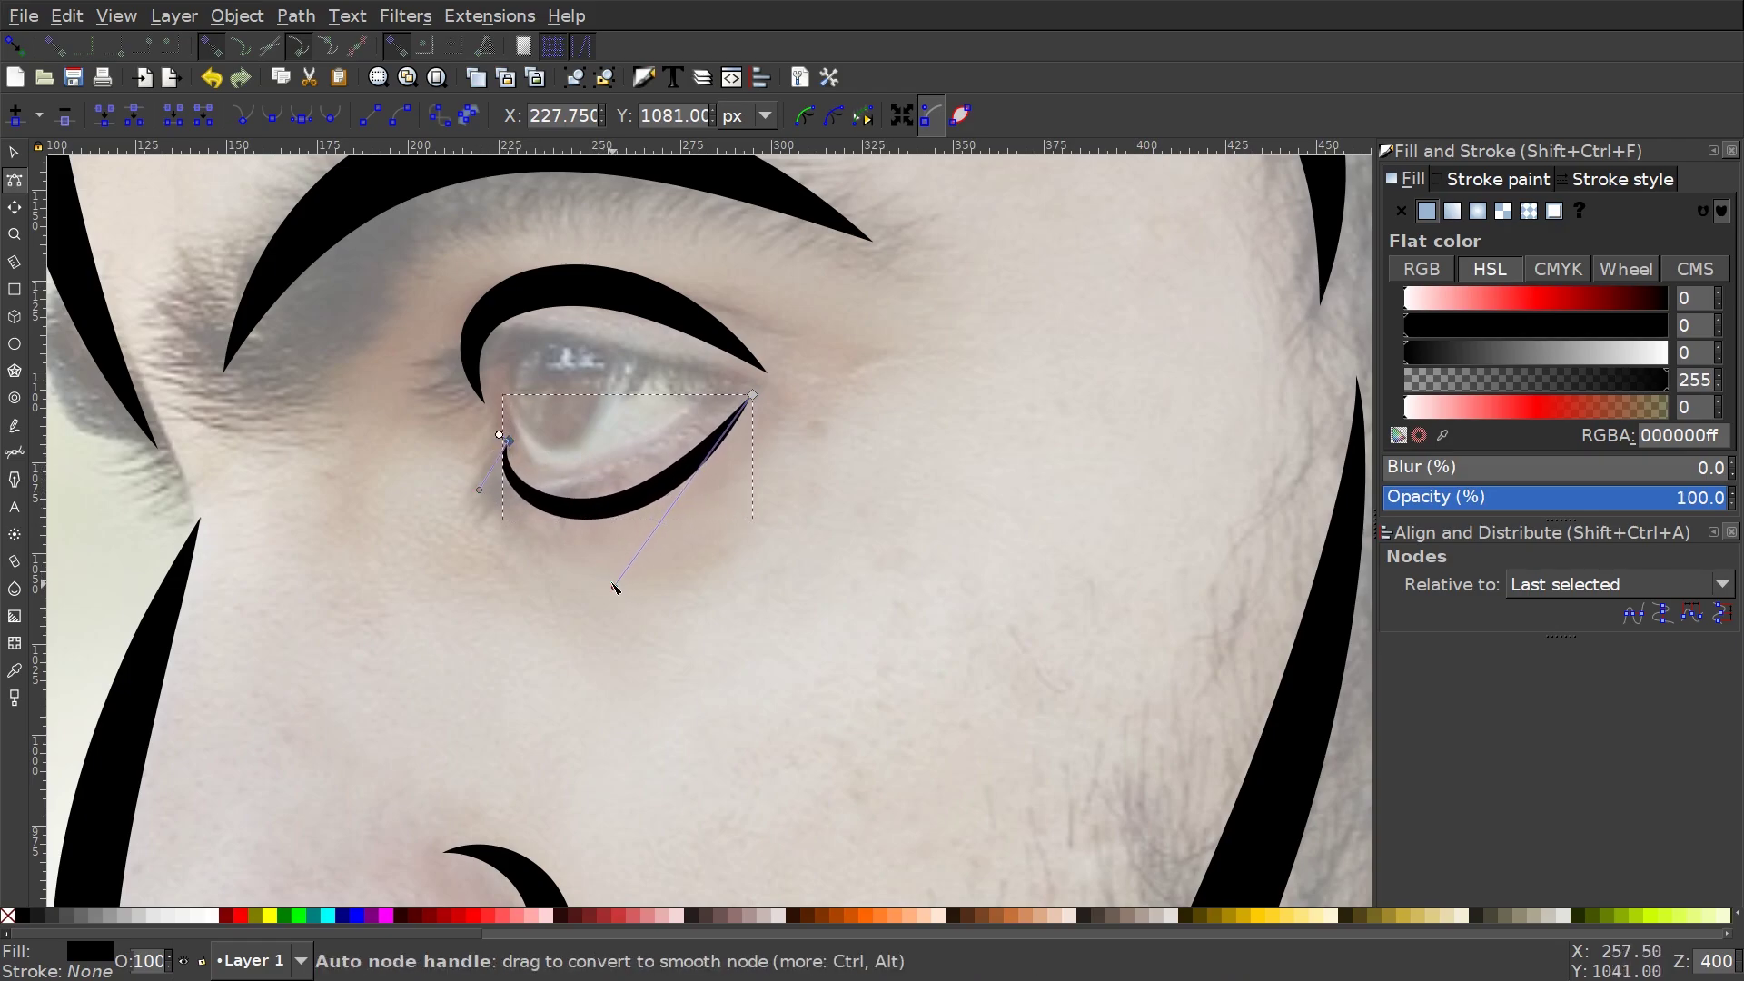
drag(615, 588, 598, 579)
drag(499, 434, 490, 430)
Draw a short U-shaped tapered Bezier stroke around the lower part of the iris.
scroll(623, 511, up, 3)
key(b)
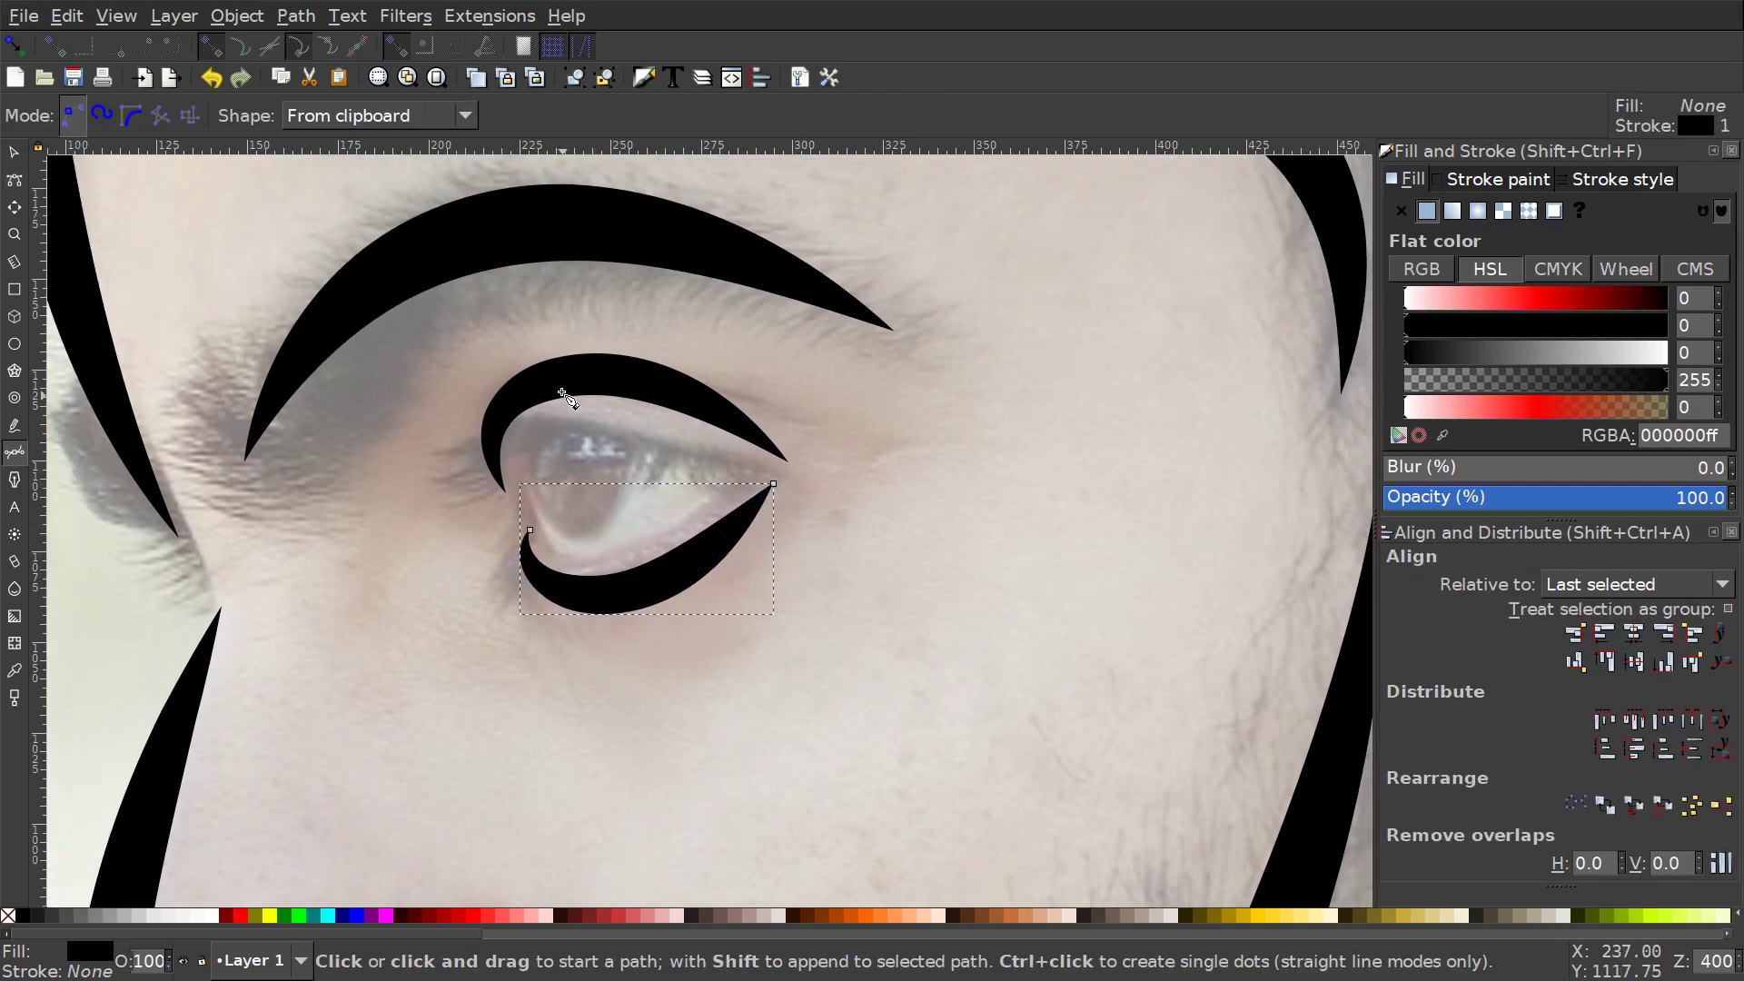
click(528, 433)
drag(628, 439, 640, 371)
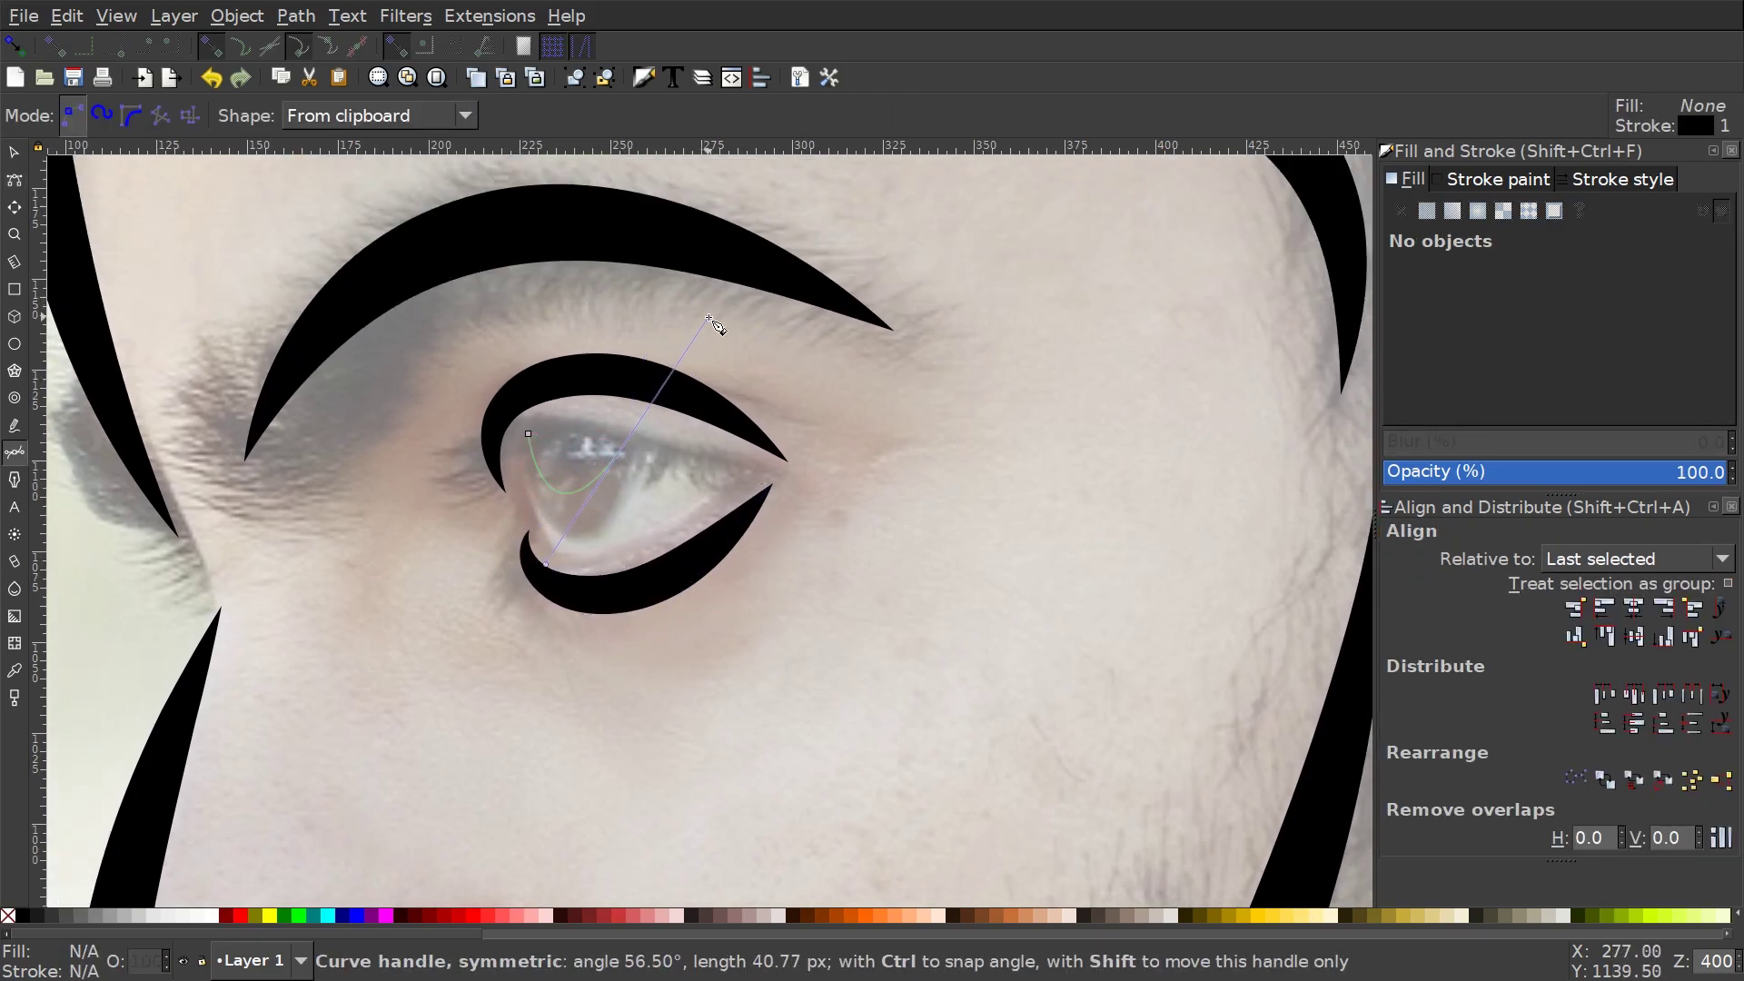
drag(710, 319, 709, 317)
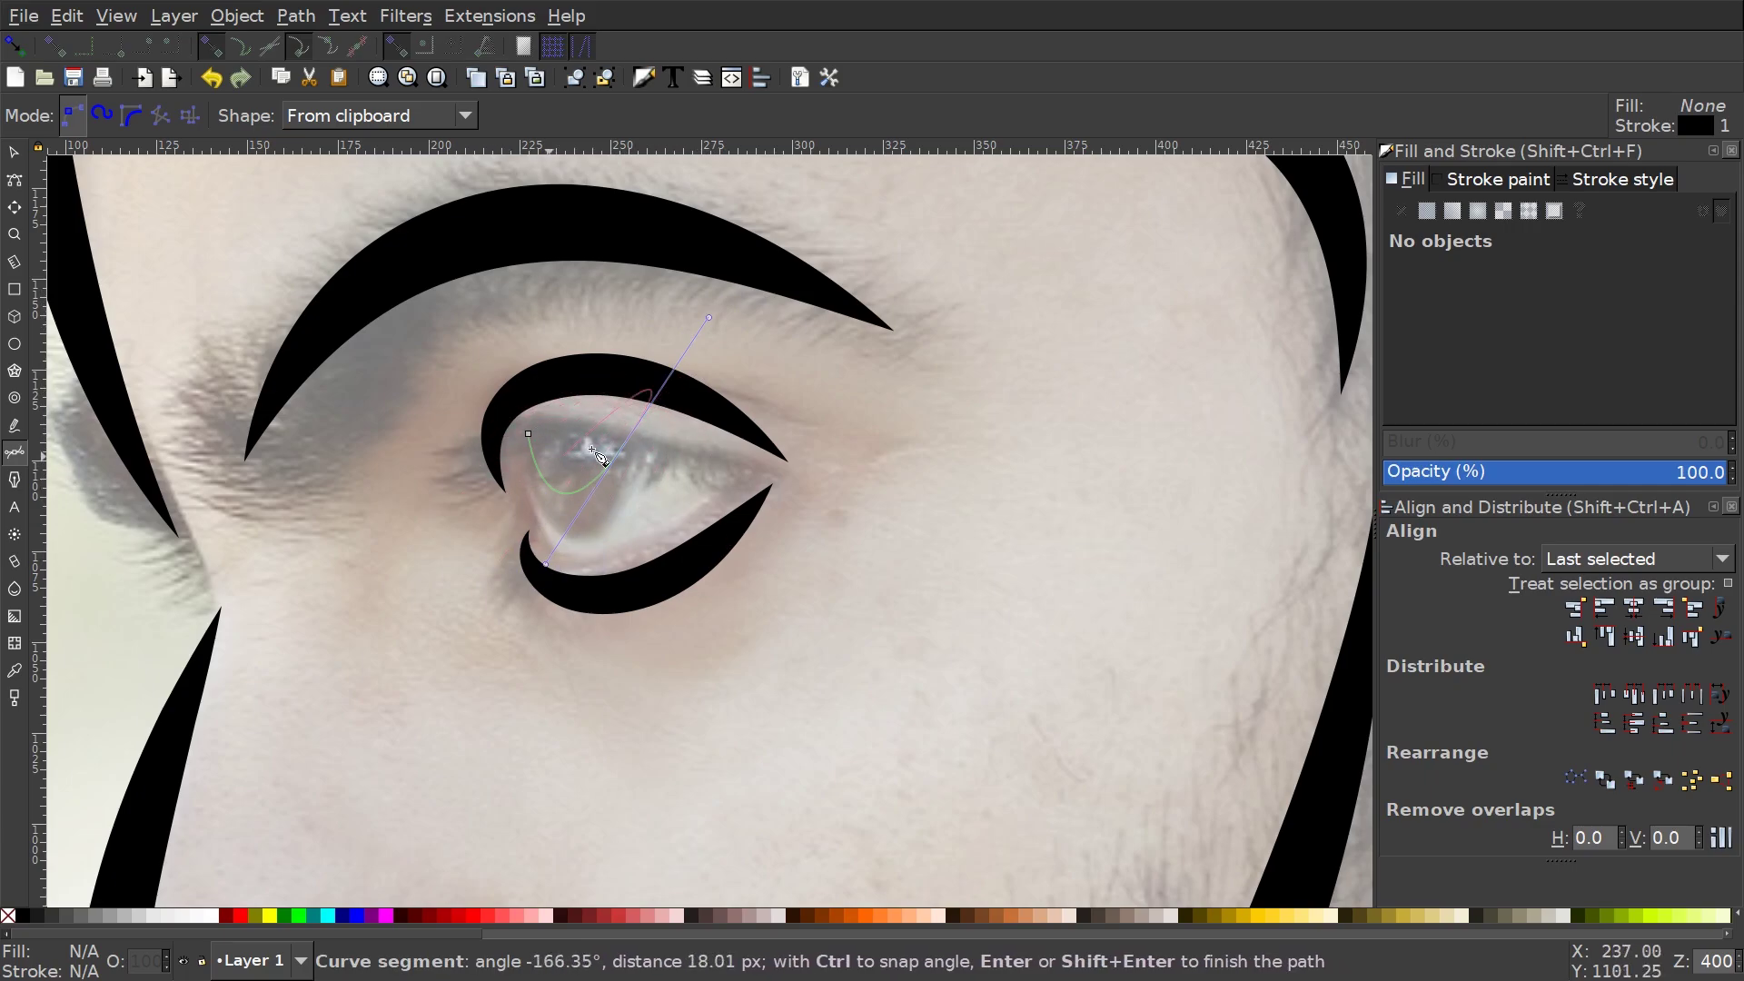
key(Return)
Deepen the iris stroke's curve with the Node tool and pull its front-end handle down and outward.
scroll(607, 433, up, 1)
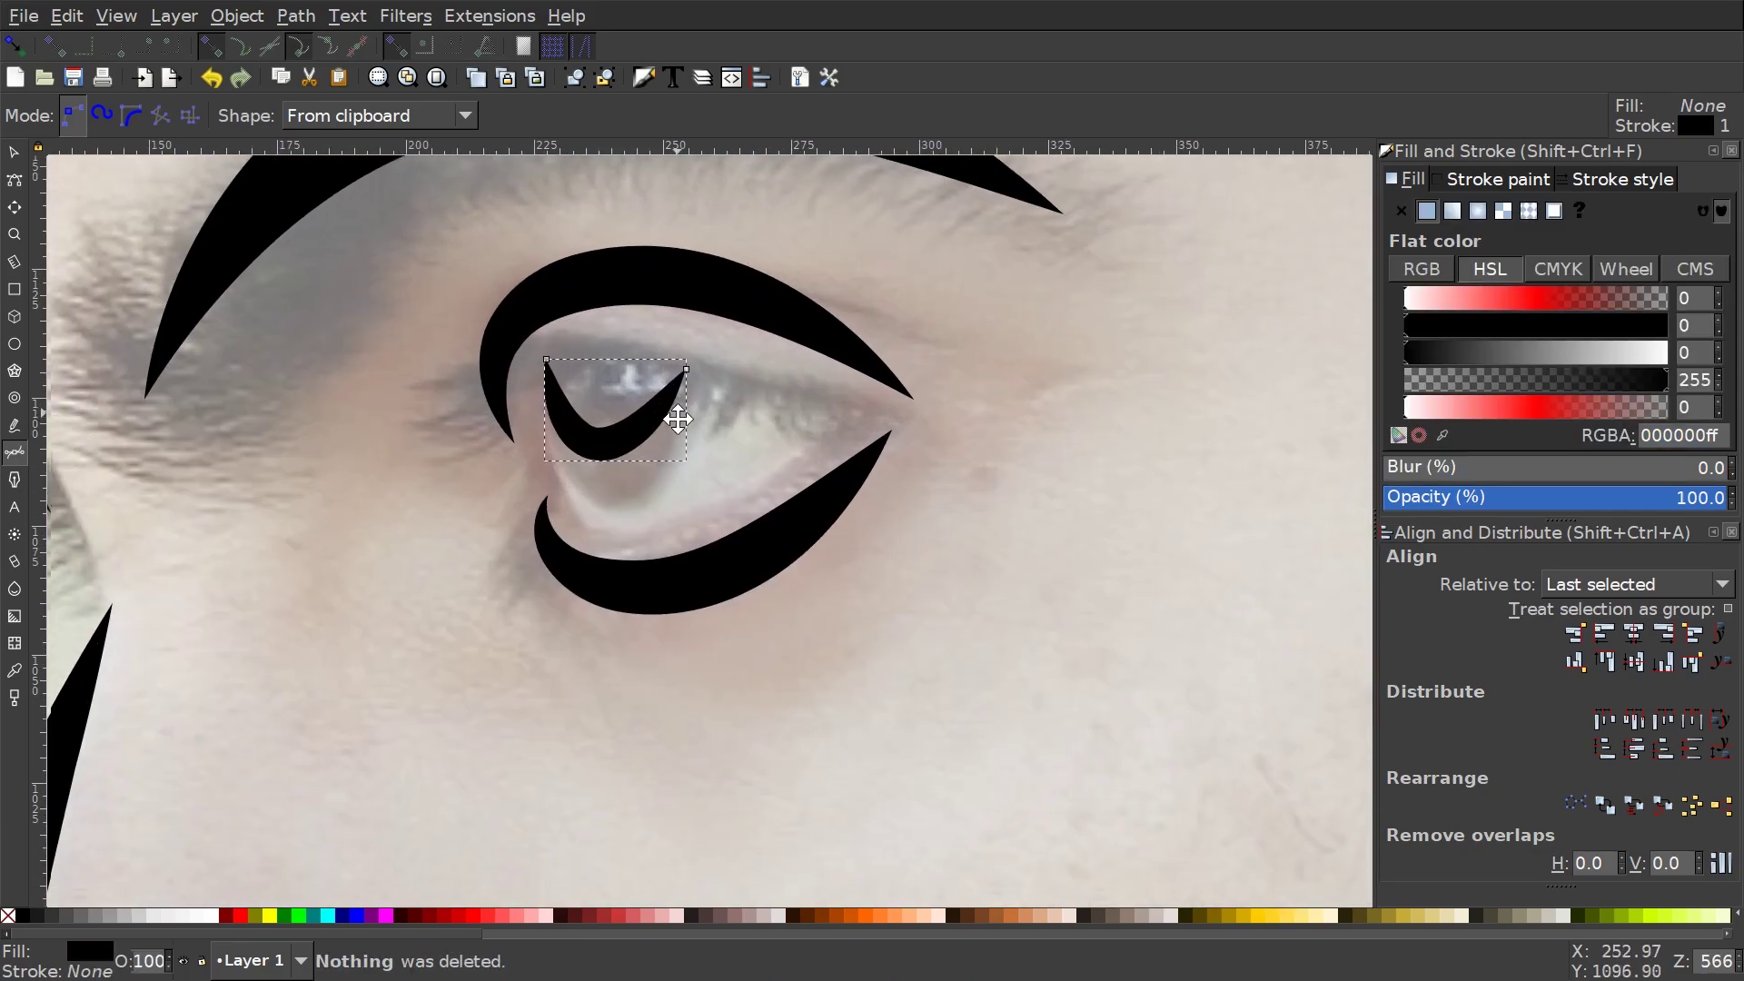
key(n)
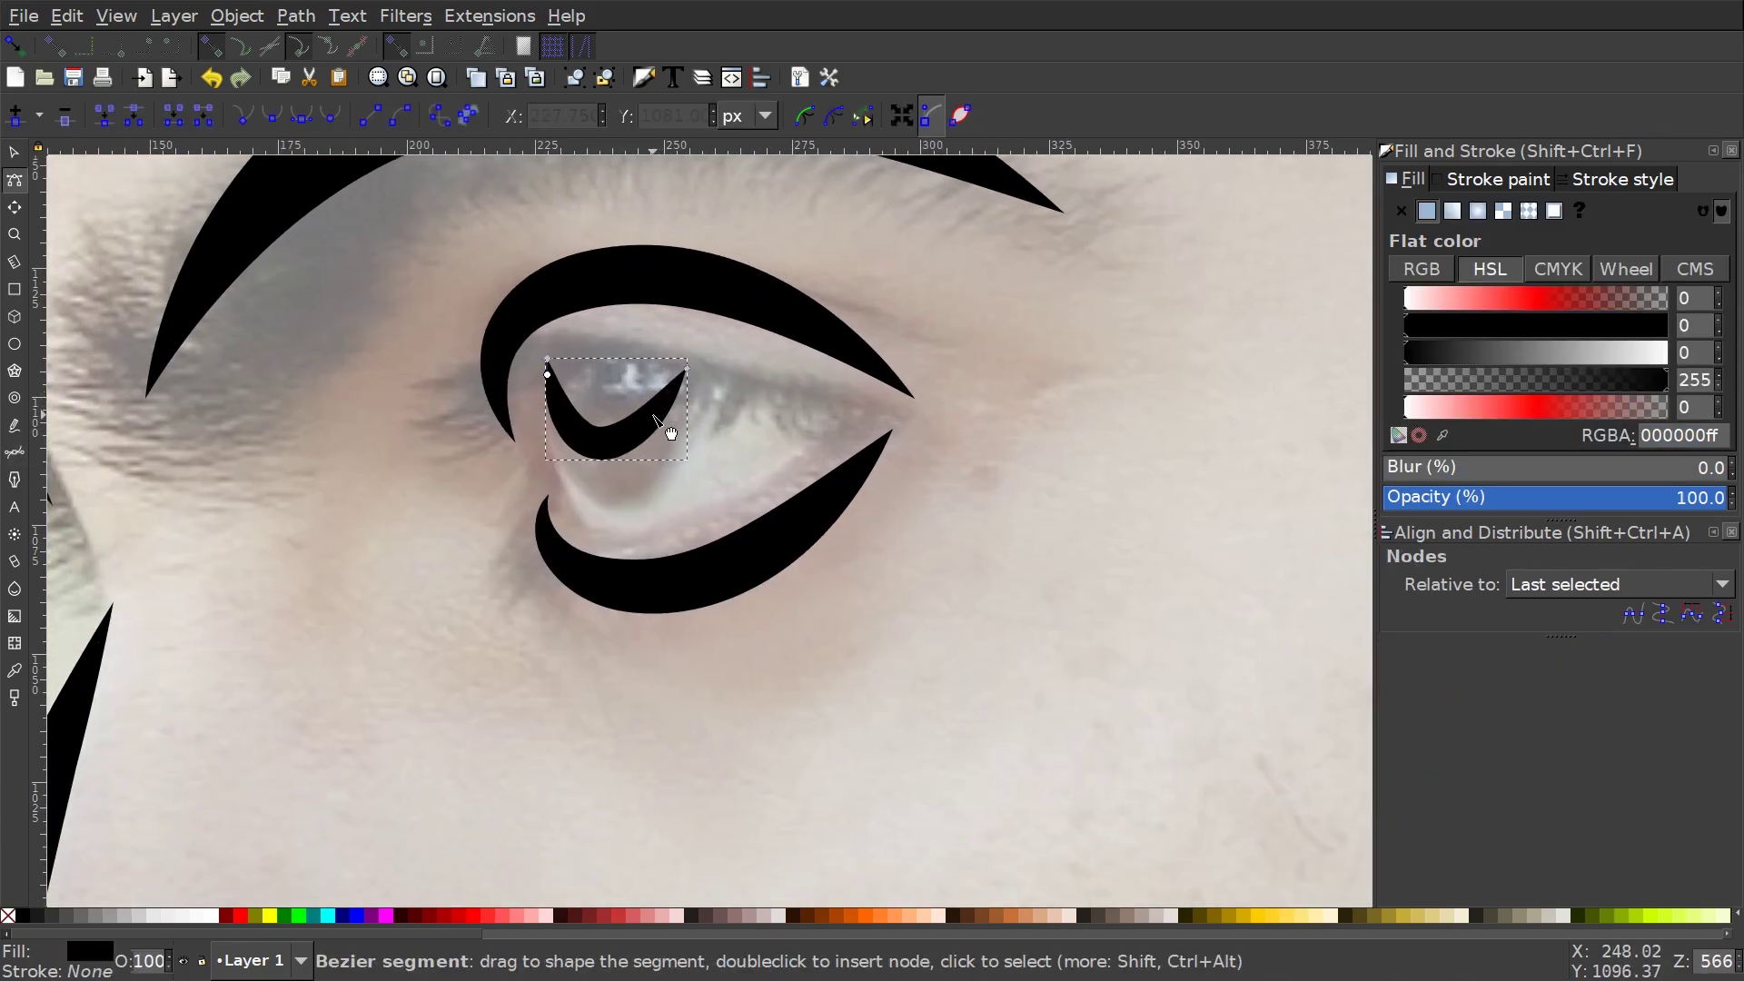
drag(670, 436, 672, 434)
drag(561, 413, 576, 440)
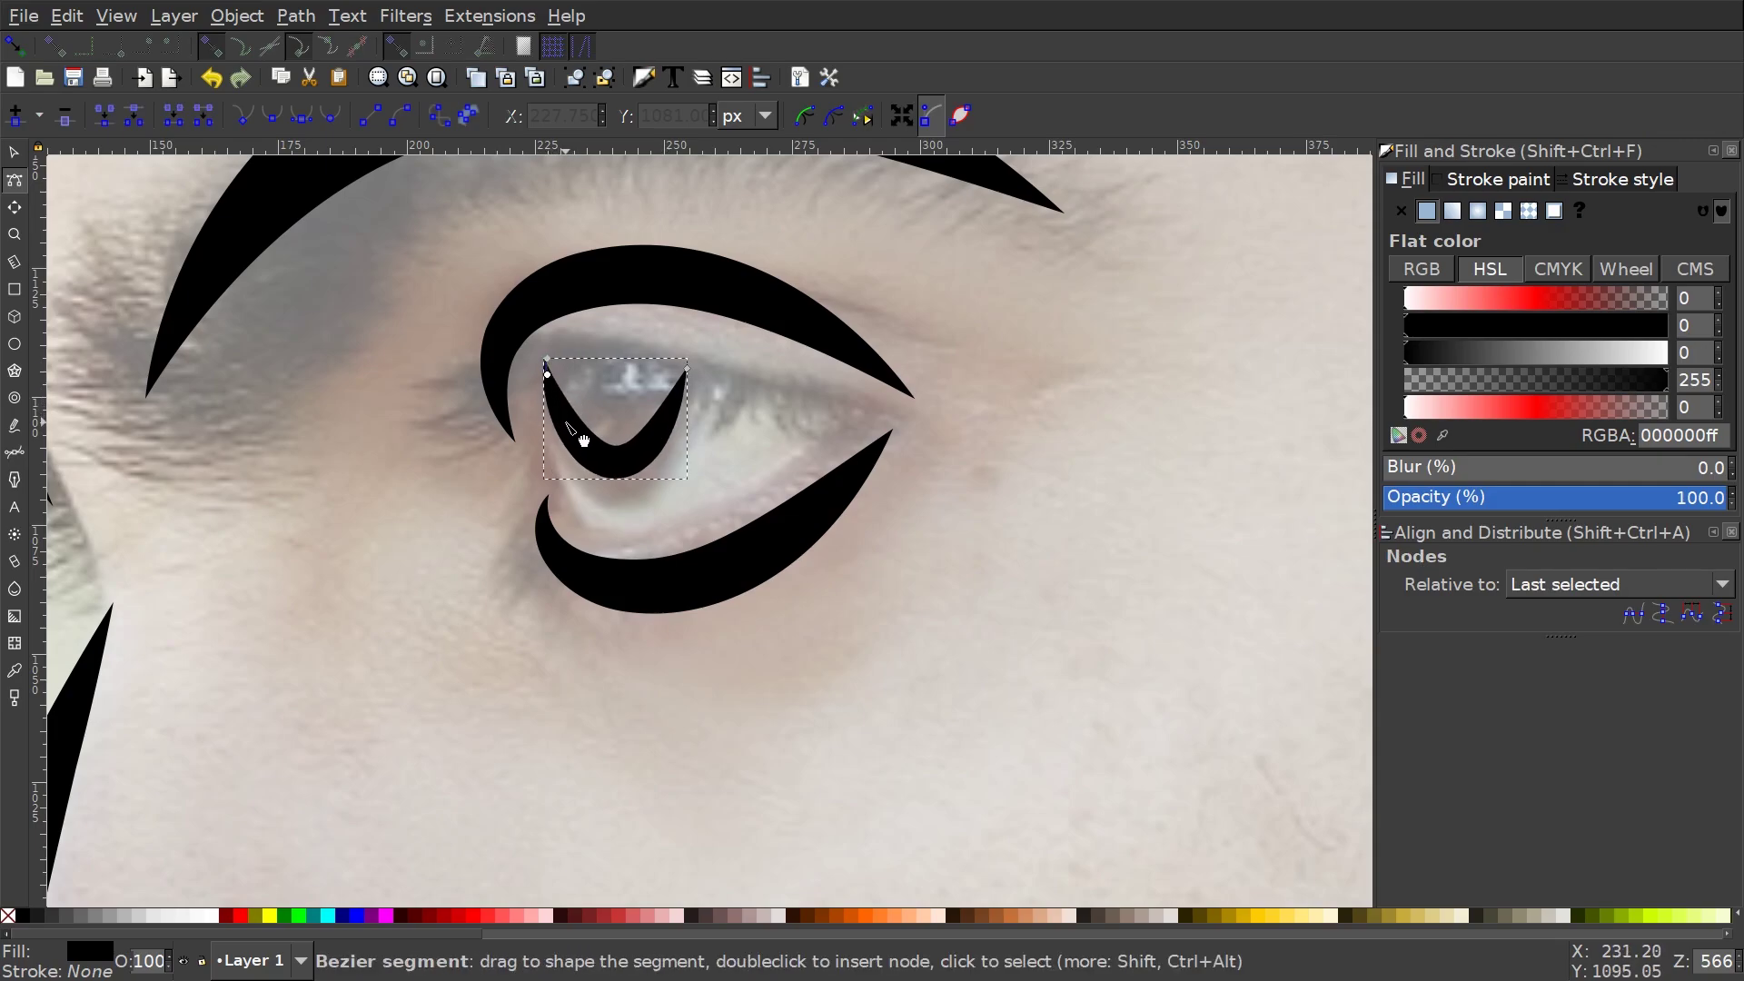
click(546, 363)
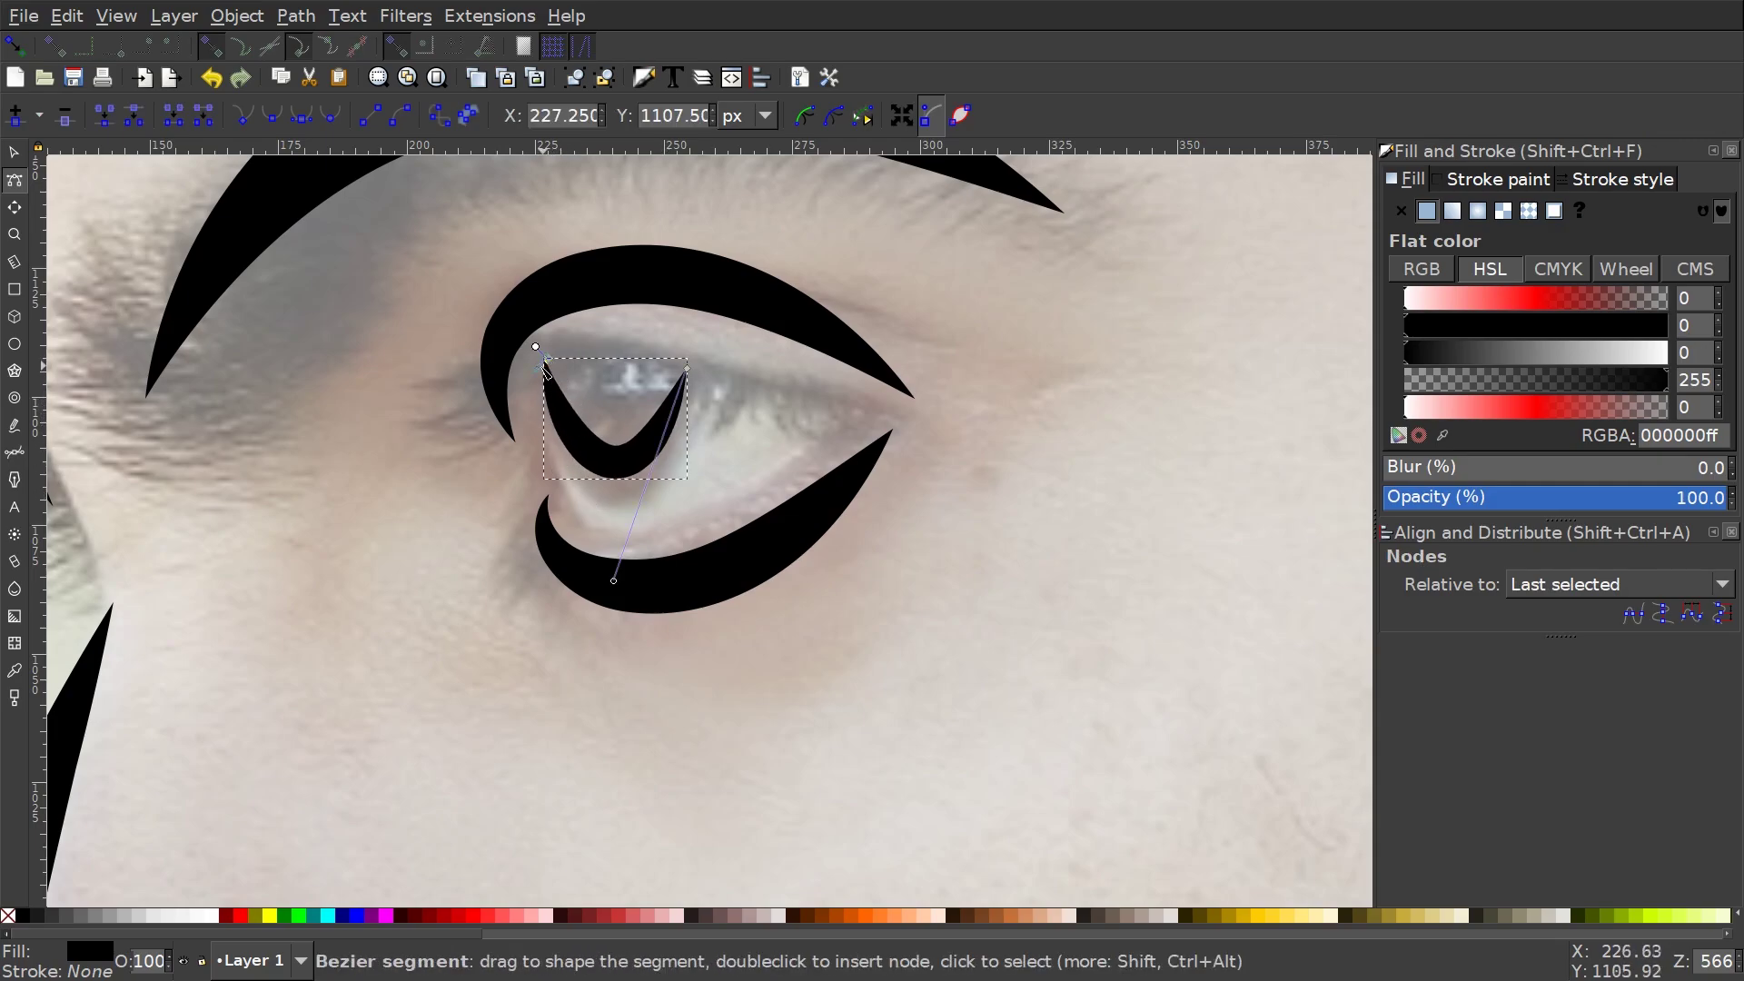
drag(532, 363, 522, 418)
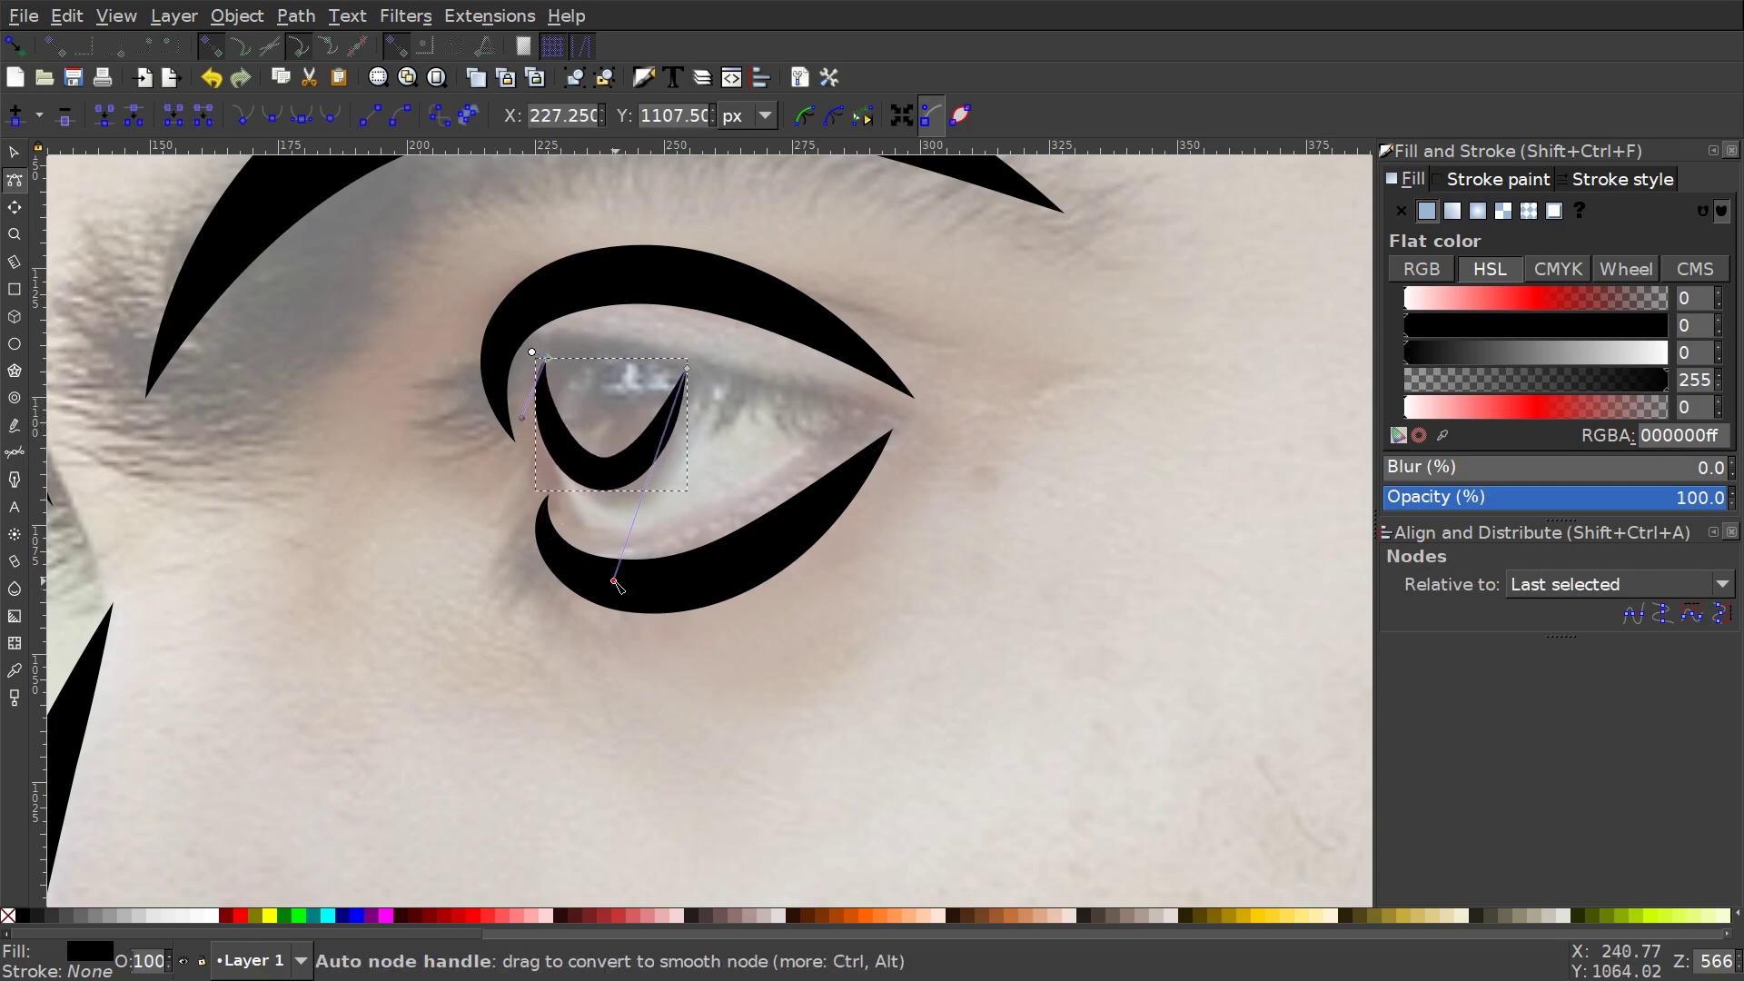
Raise the iris stroke's rear end node and spread the handles at both ends to make an even, round U shape.
drag(613, 580, 694, 521)
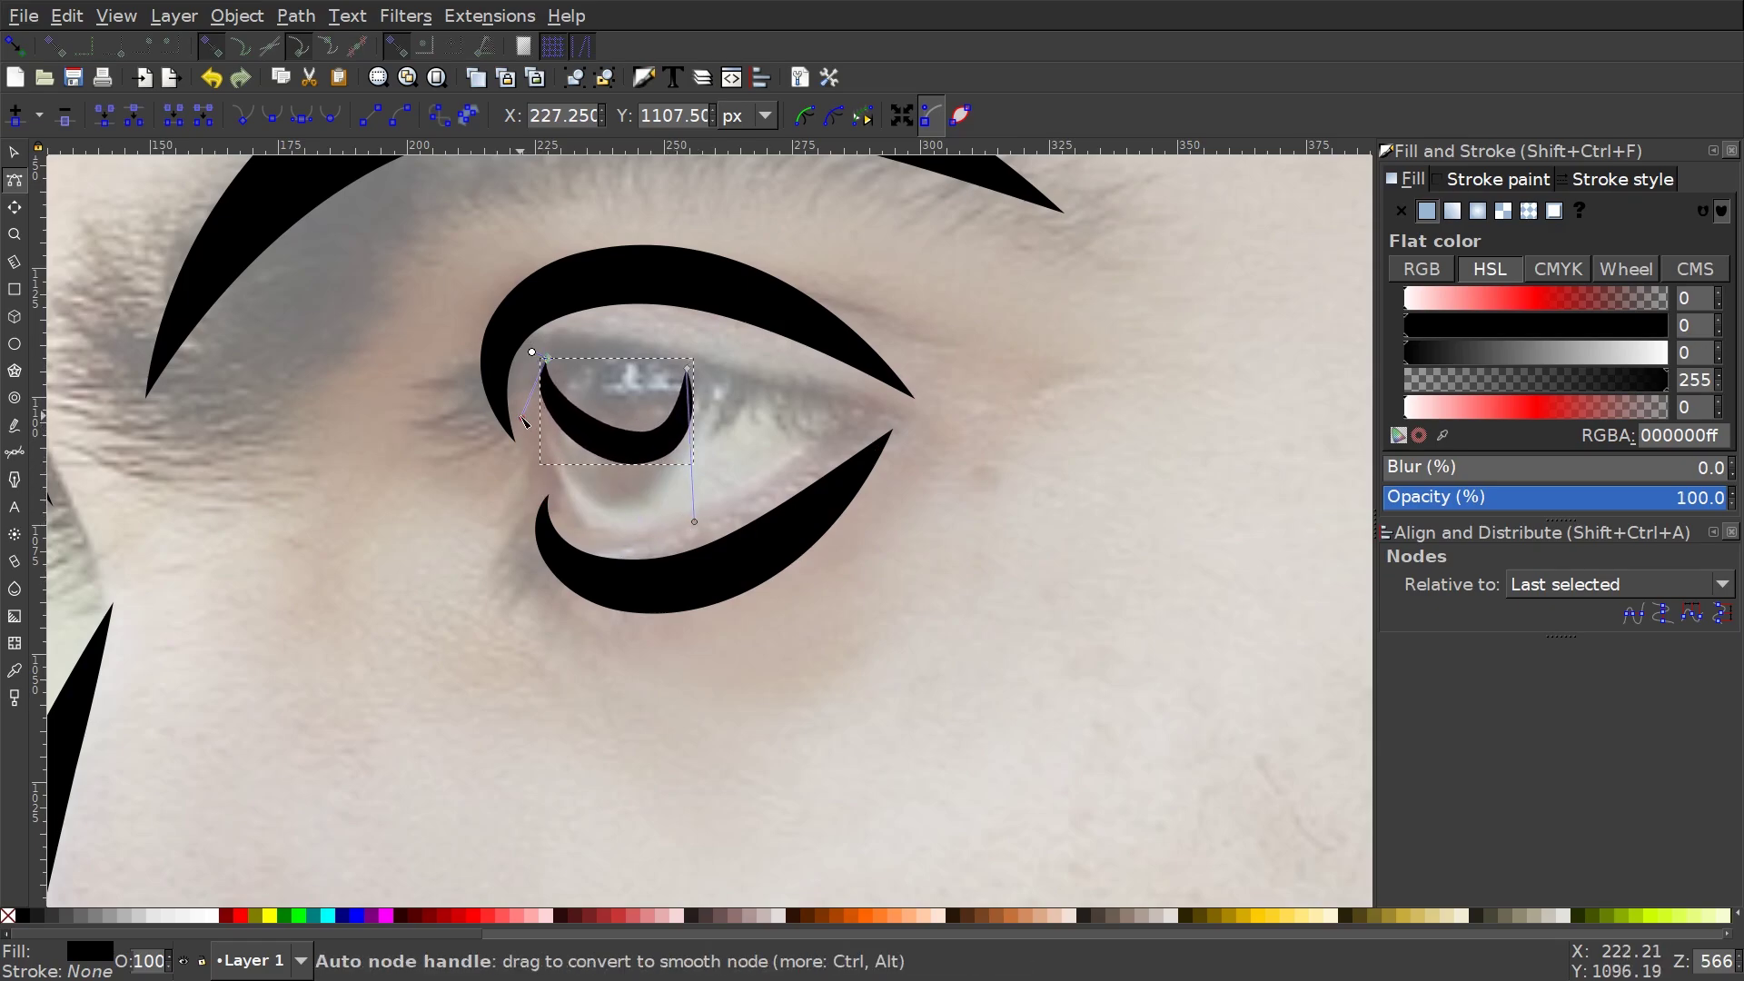
drag(523, 418, 493, 487)
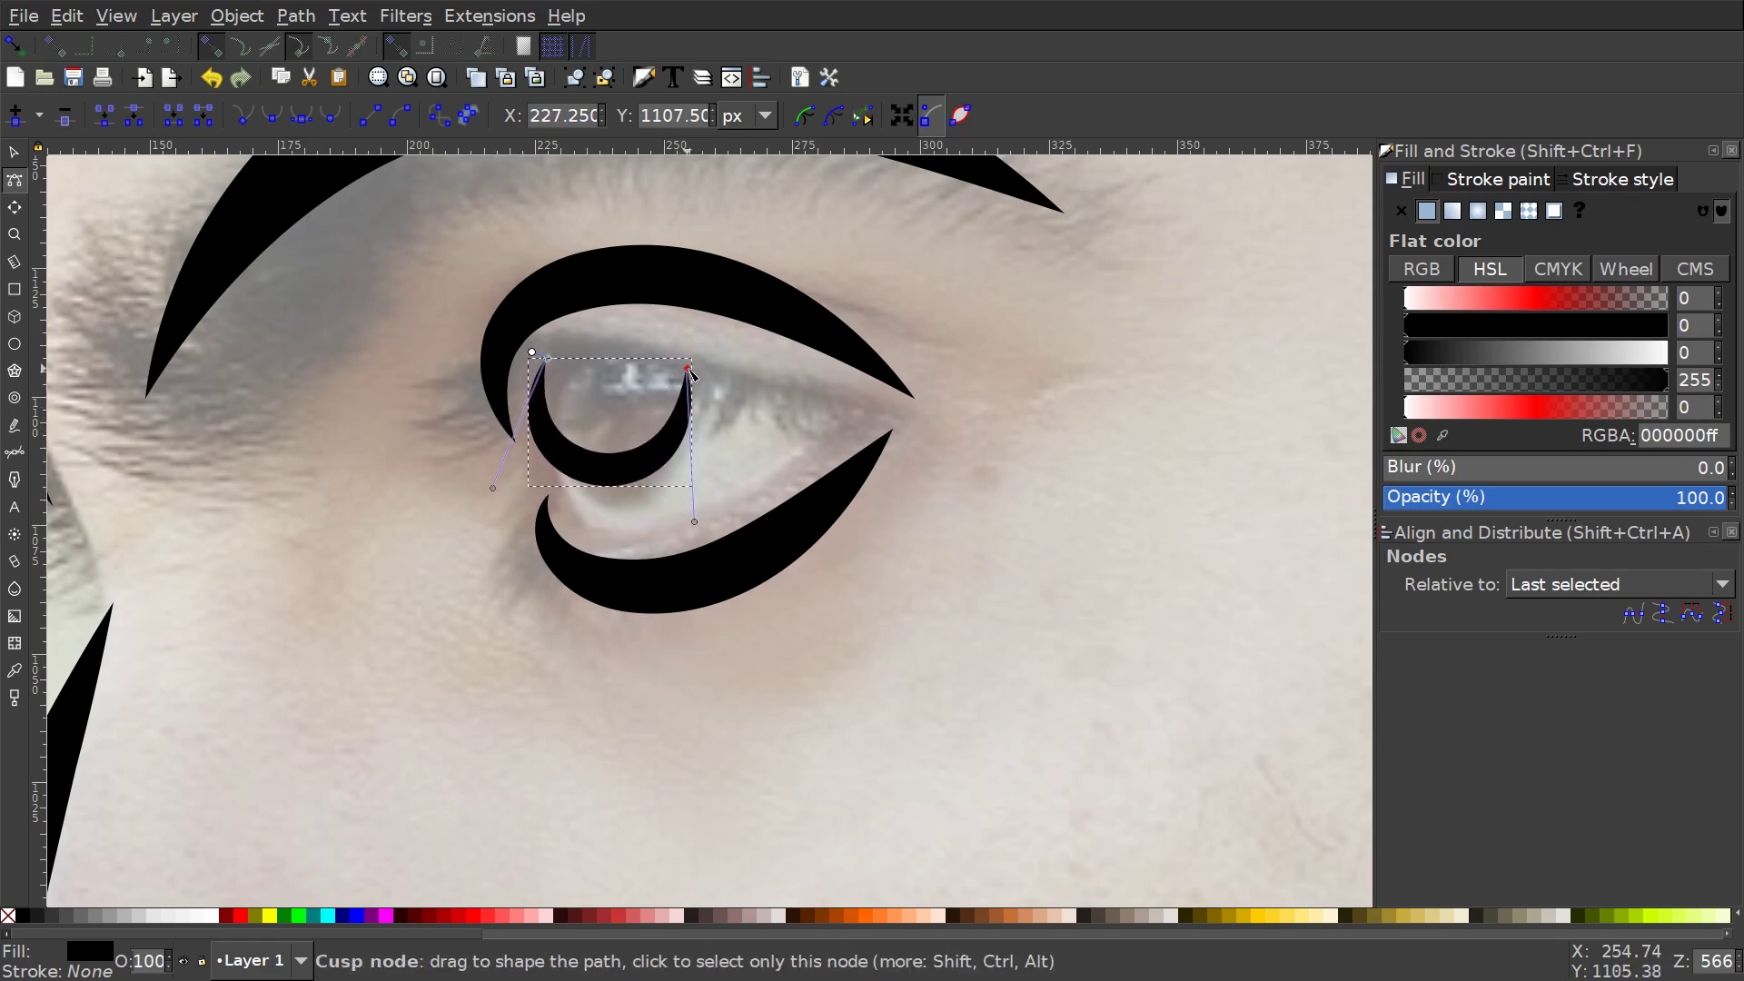
drag(688, 371, 688, 335)
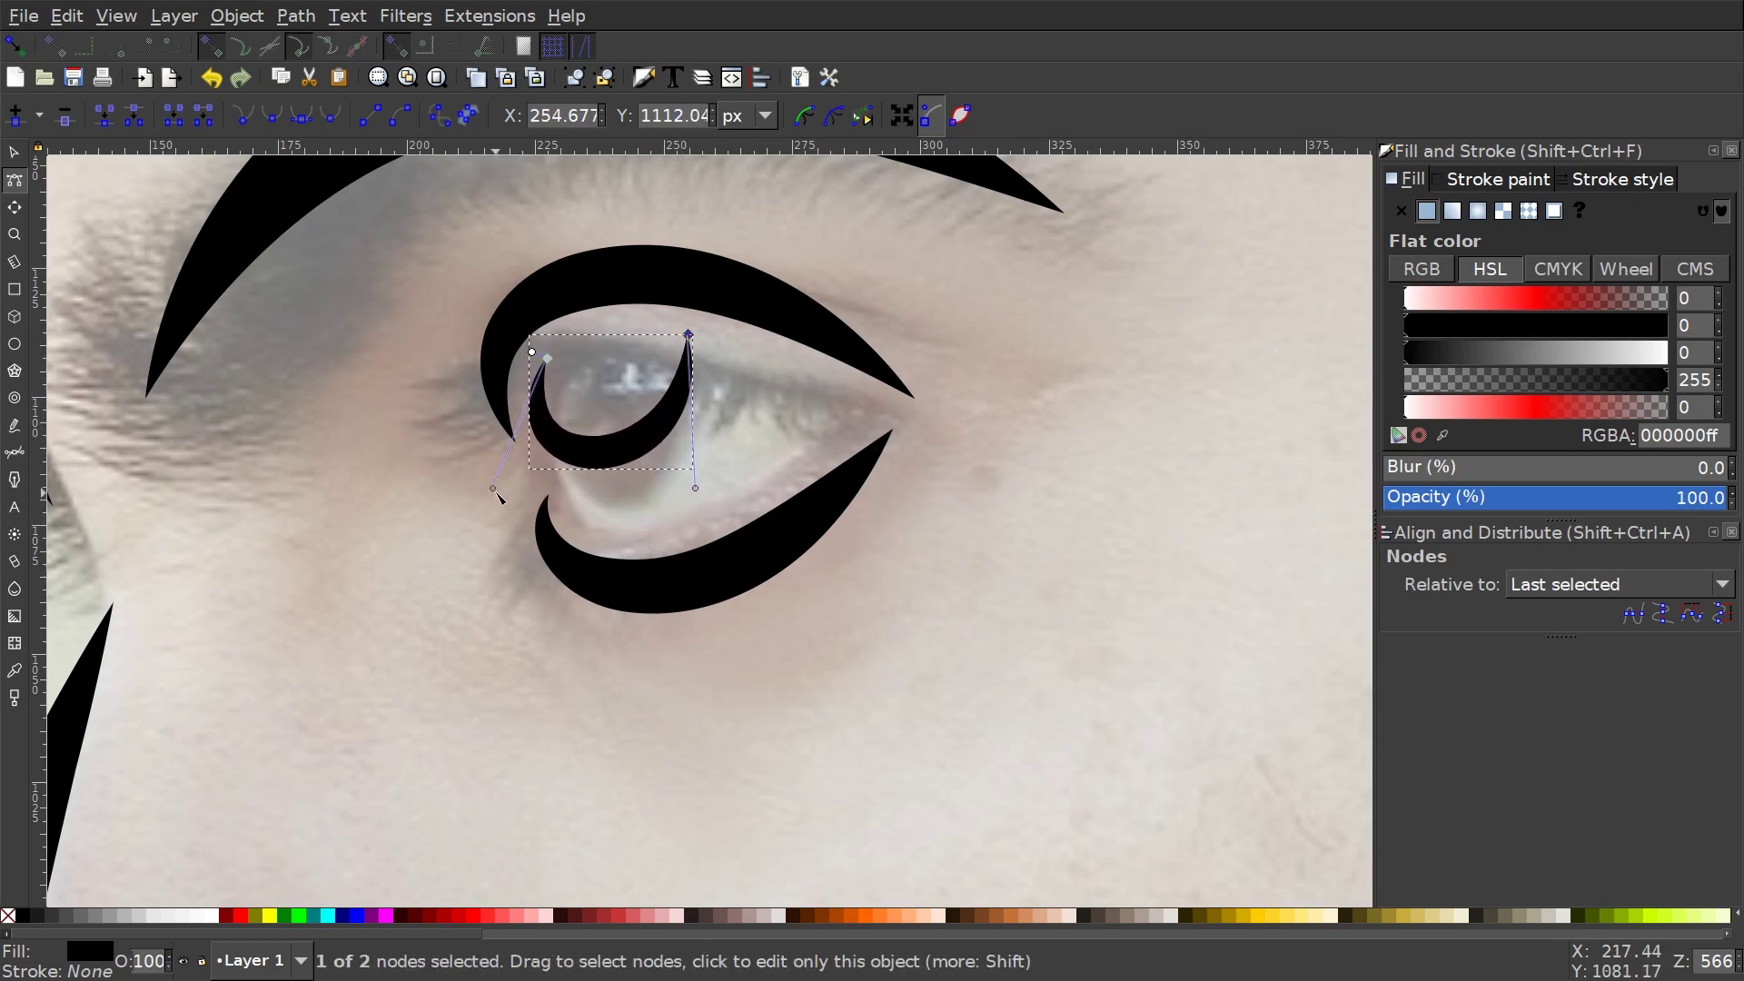
drag(496, 492, 518, 497)
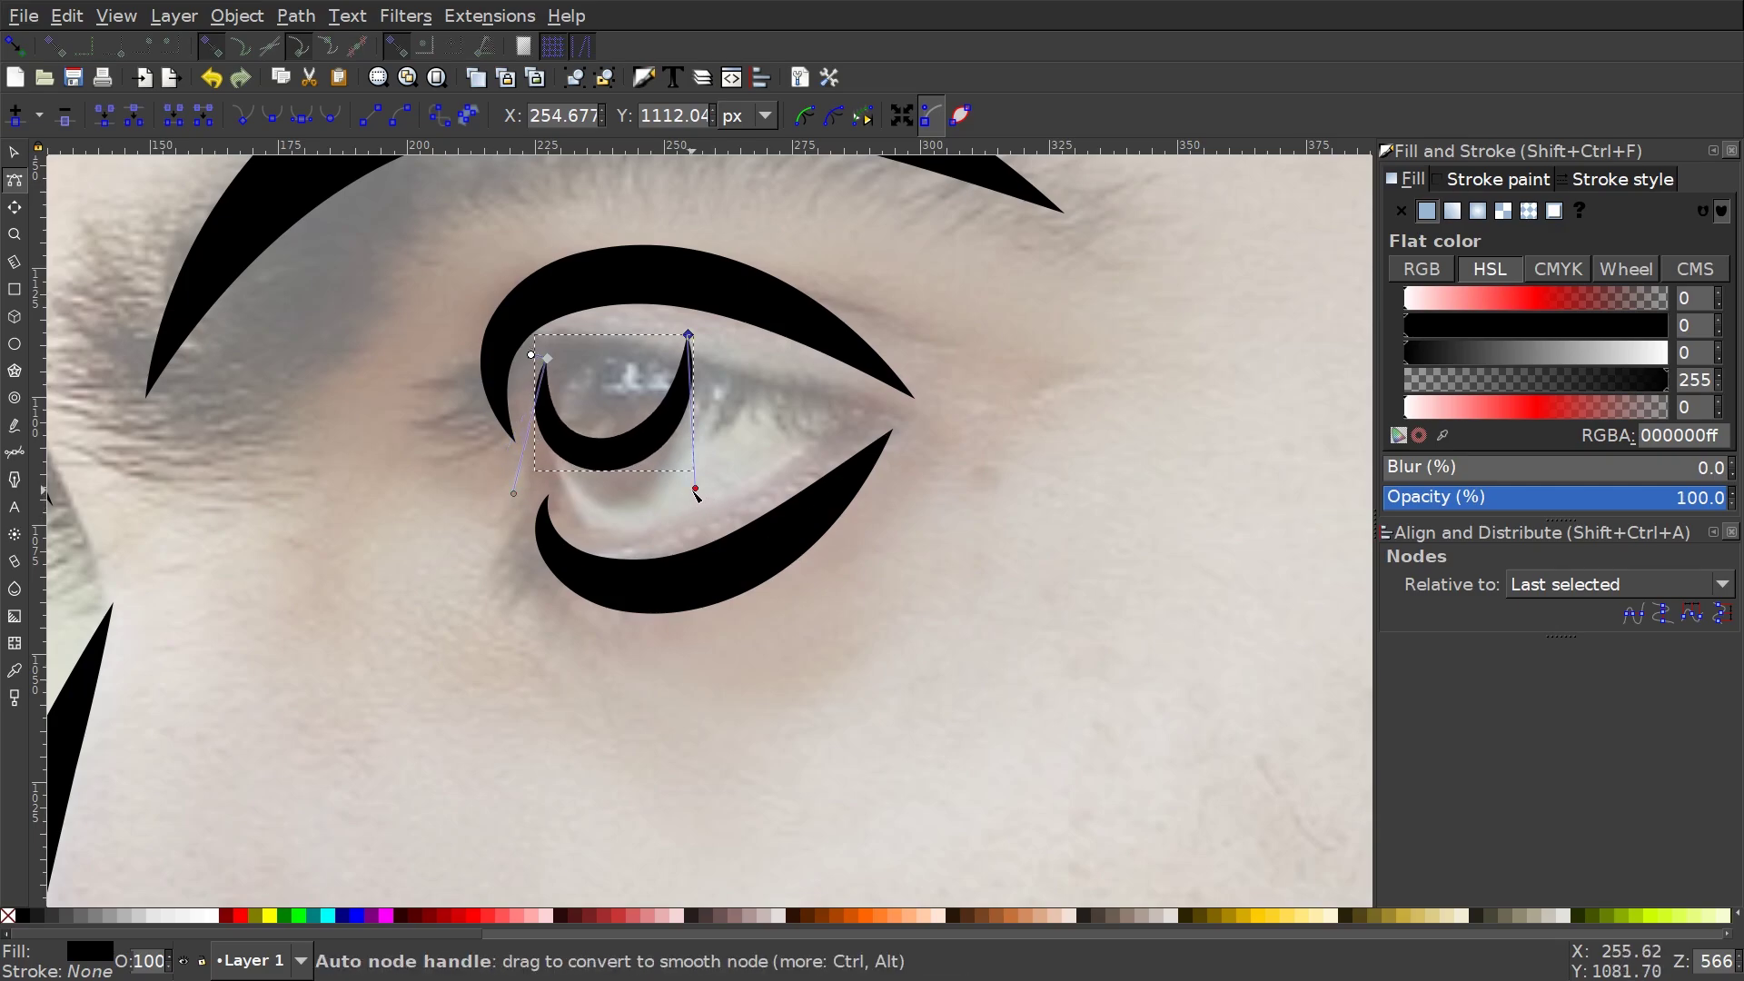
drag(697, 495, 724, 494)
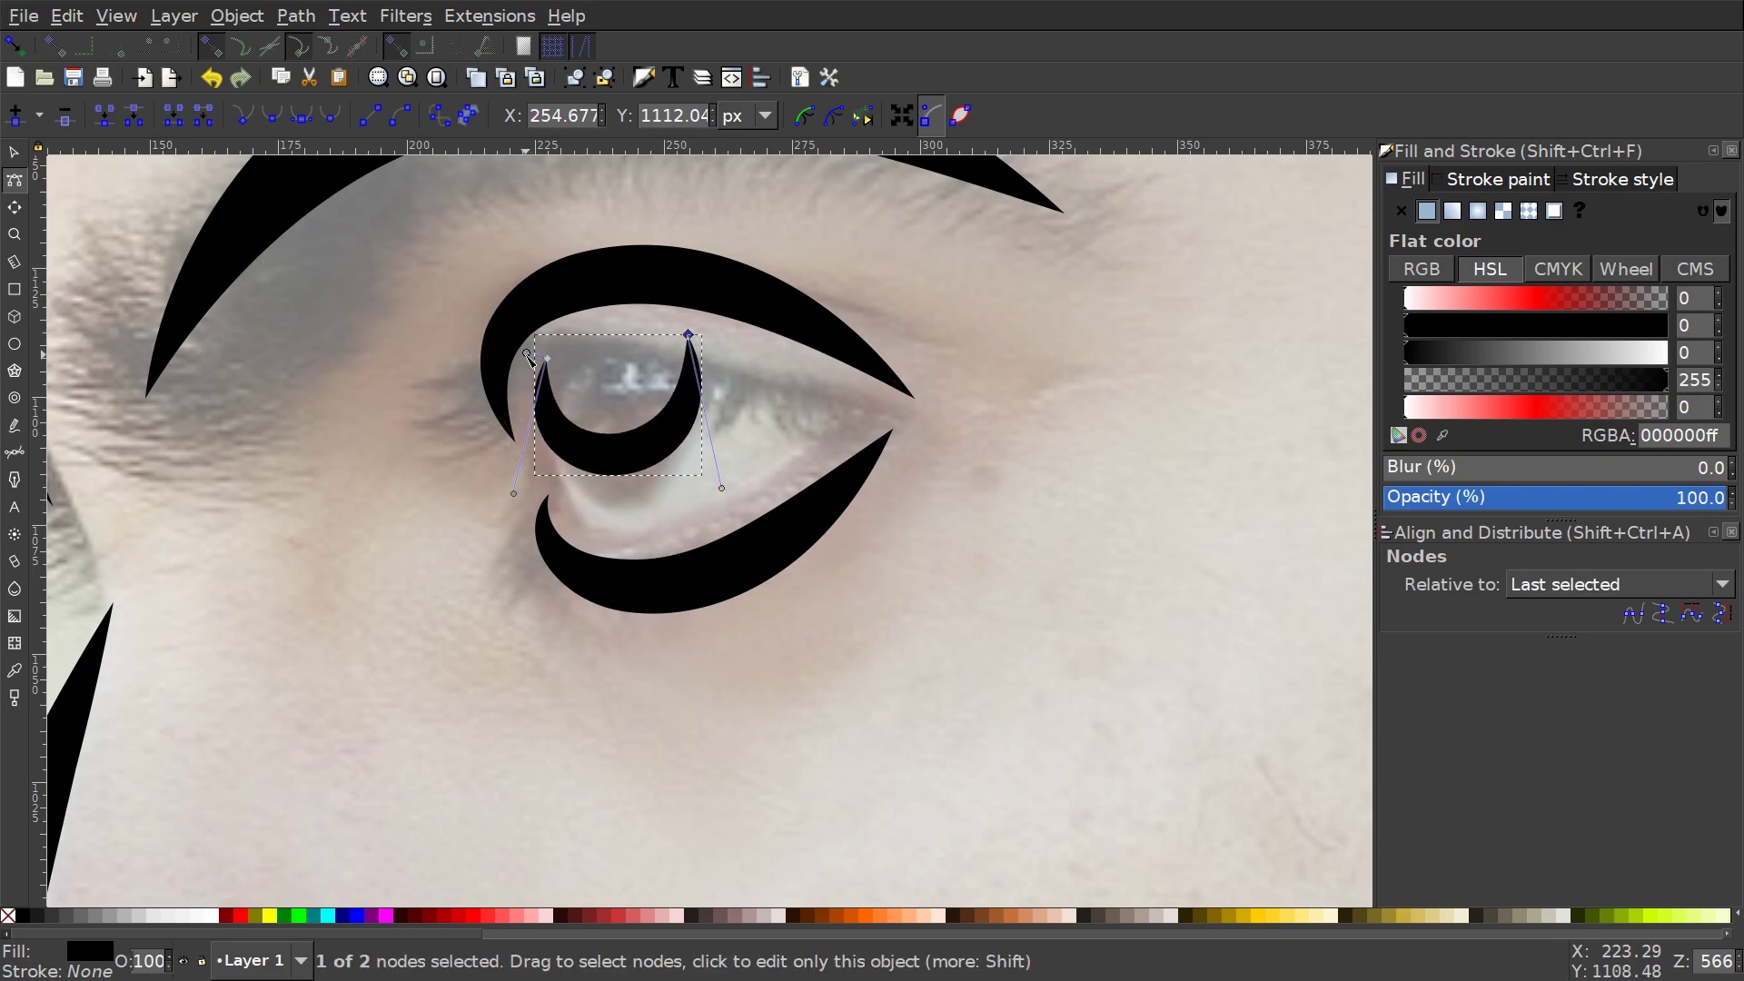
Try moving the faded photo aside to check the line art on its own, and undo the move.
scroll(580, 557, down, 6)
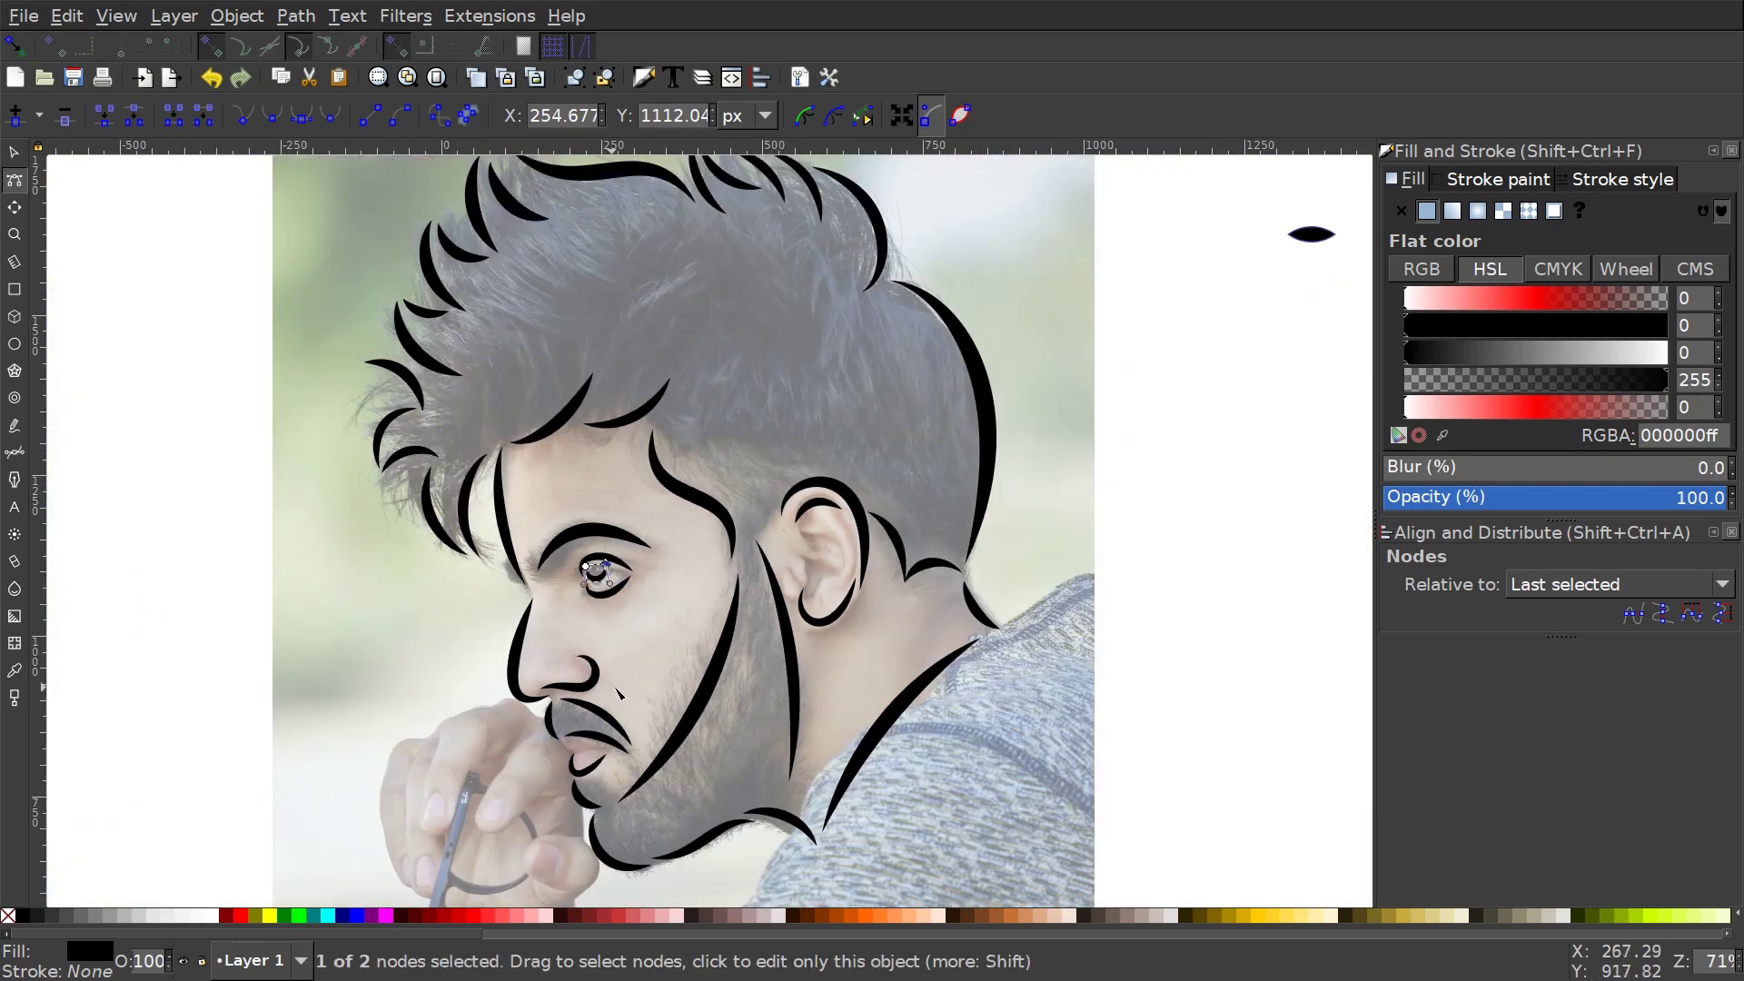
scroll(578, 549, up, 5)
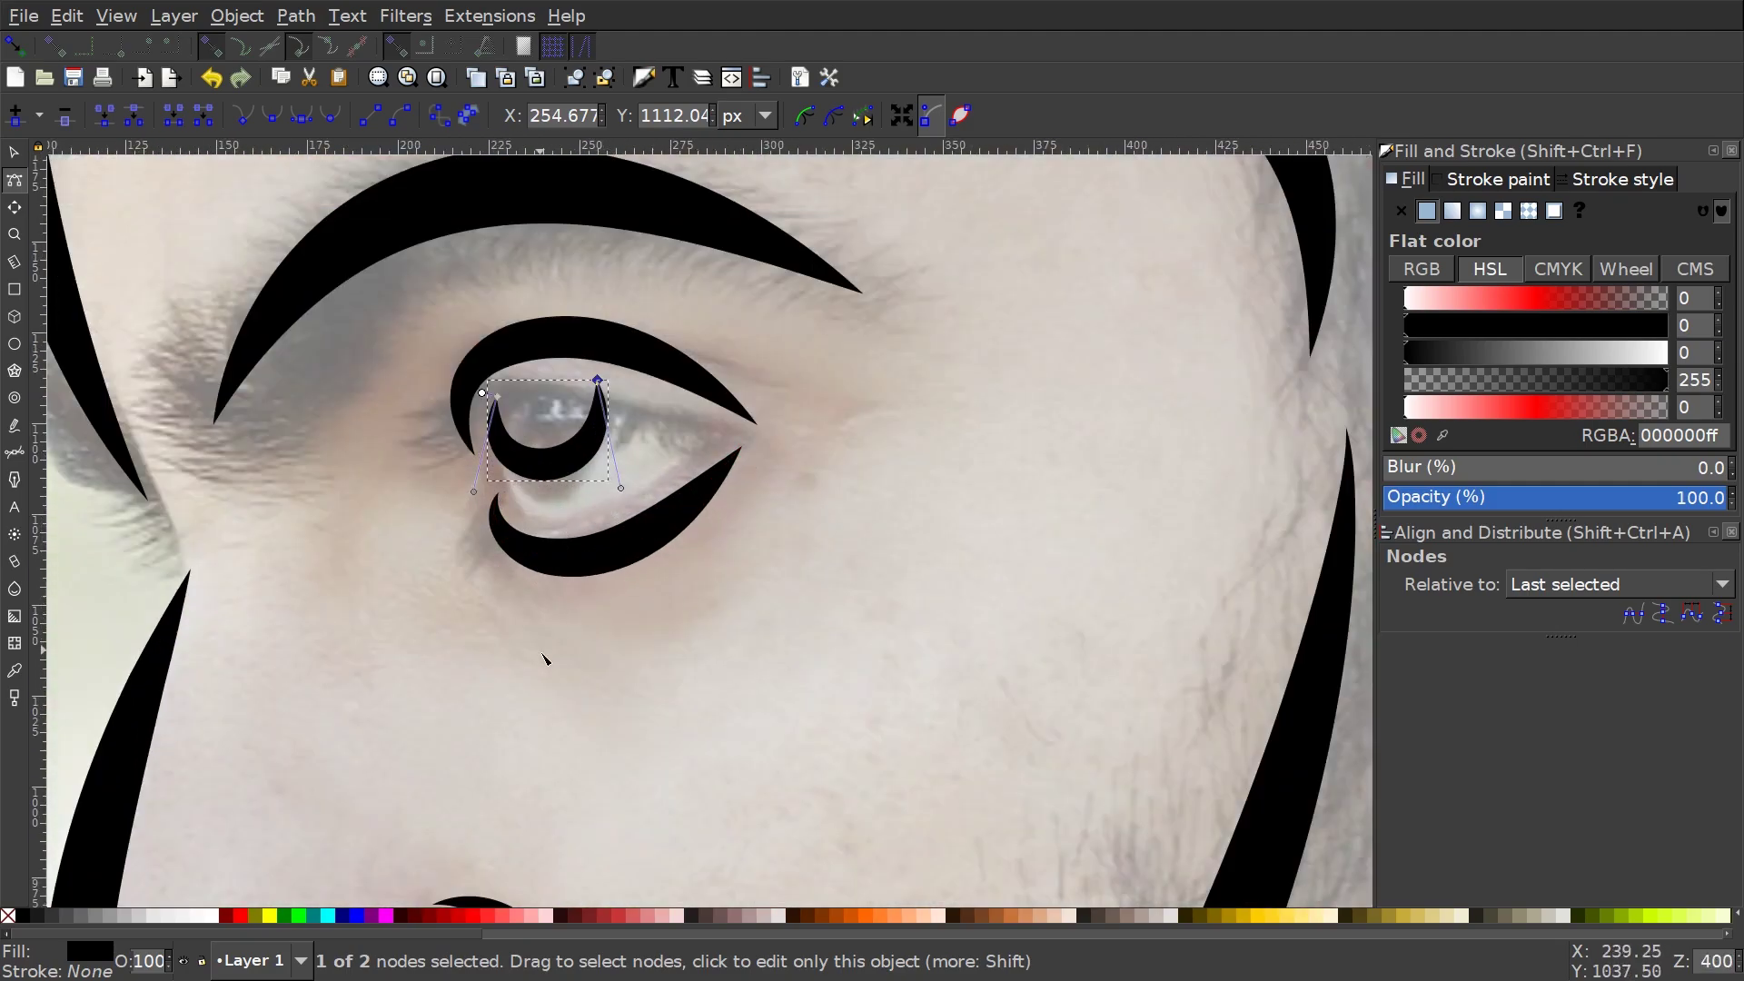
scroll(545, 657, down, 8)
drag(698, 737, 737, 534)
click(17, 156)
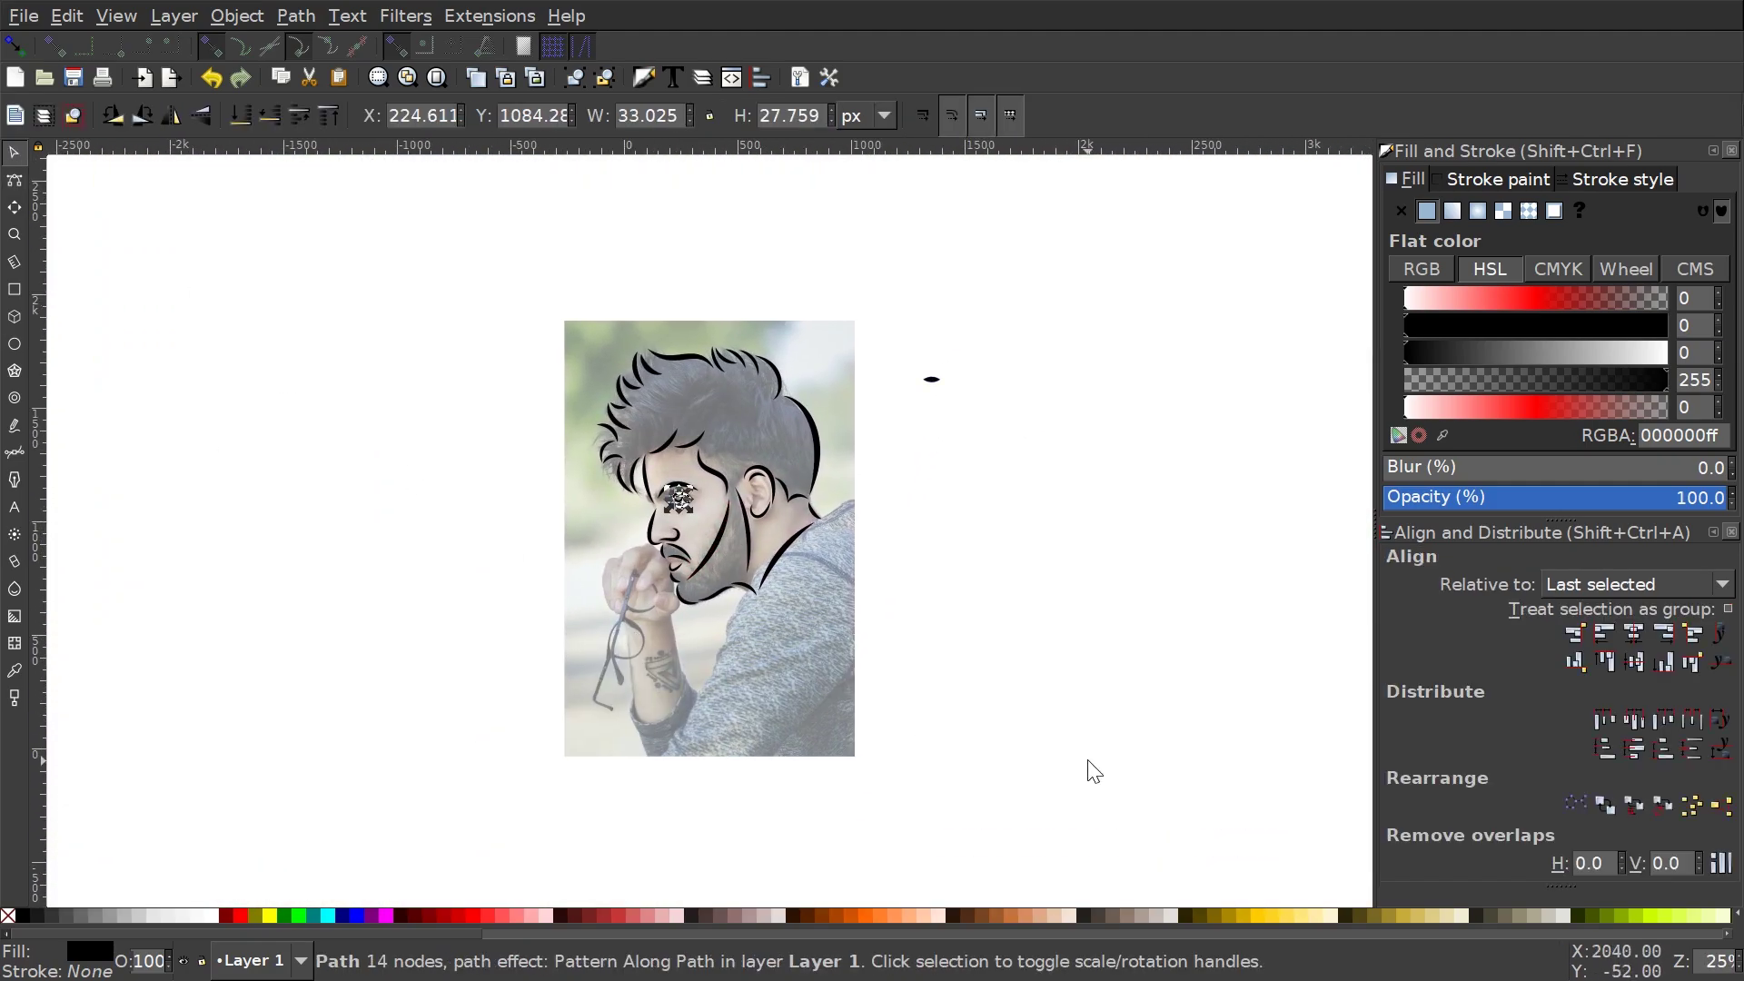
drag(817, 643, 455, 610)
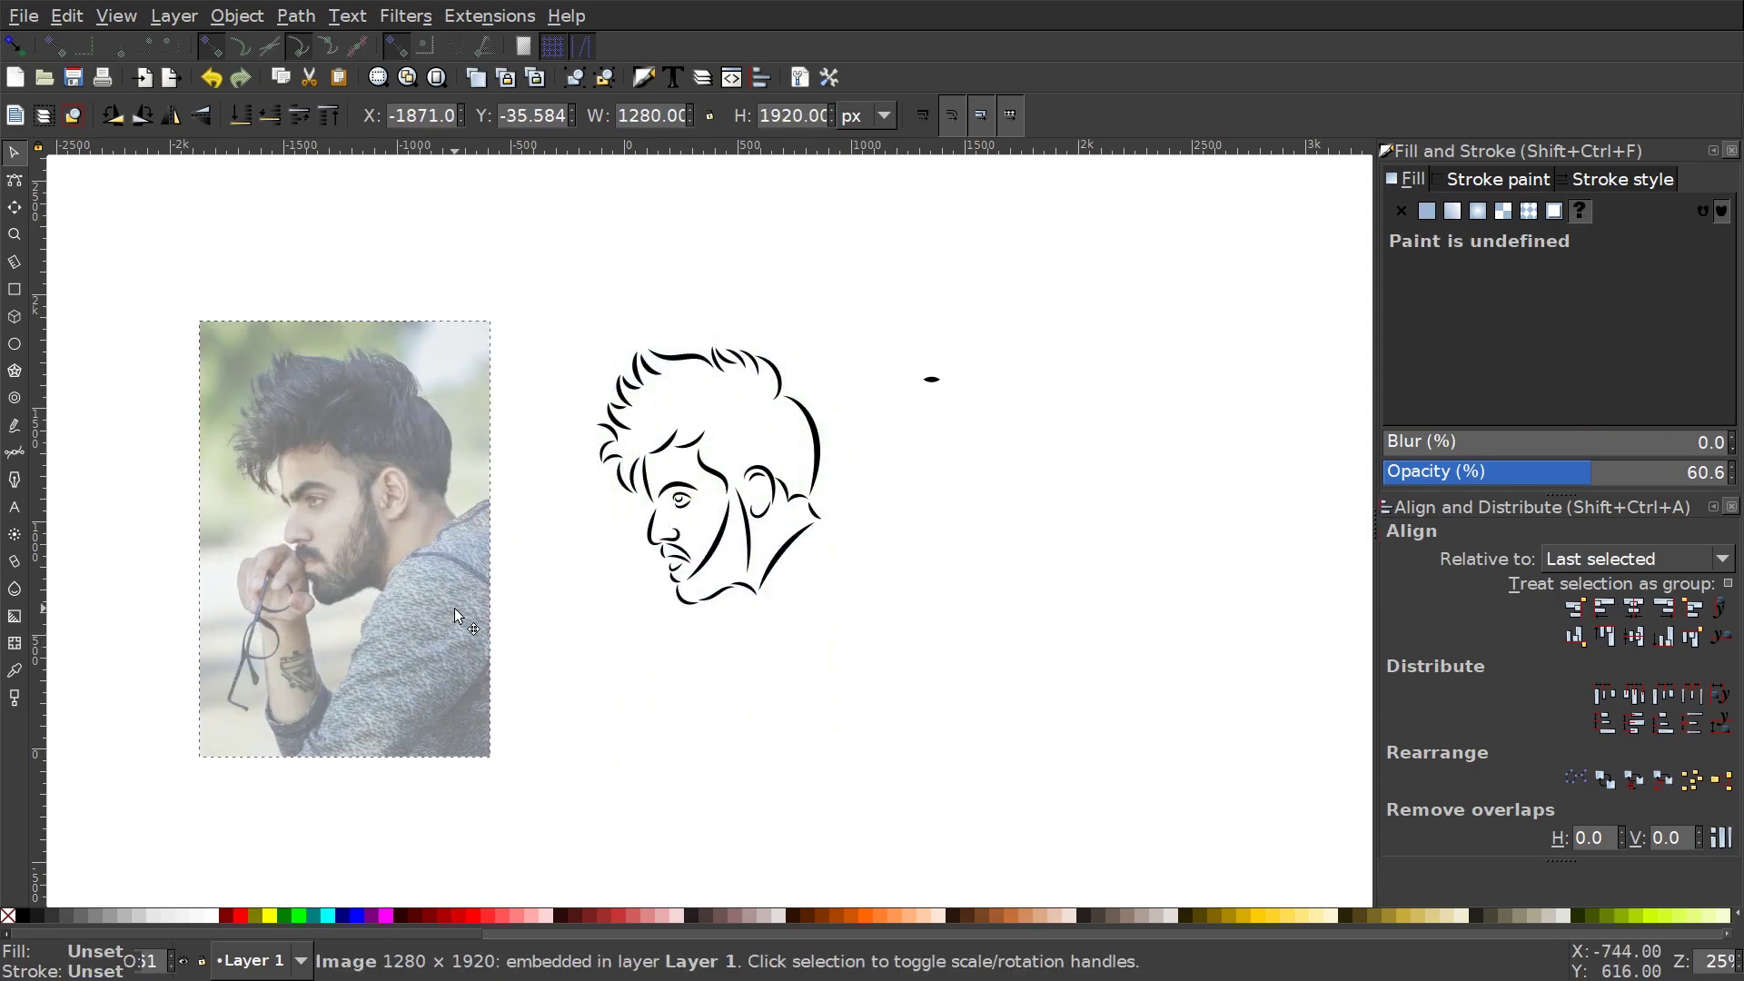
ctrl+scroll(771, 611, down, 2)
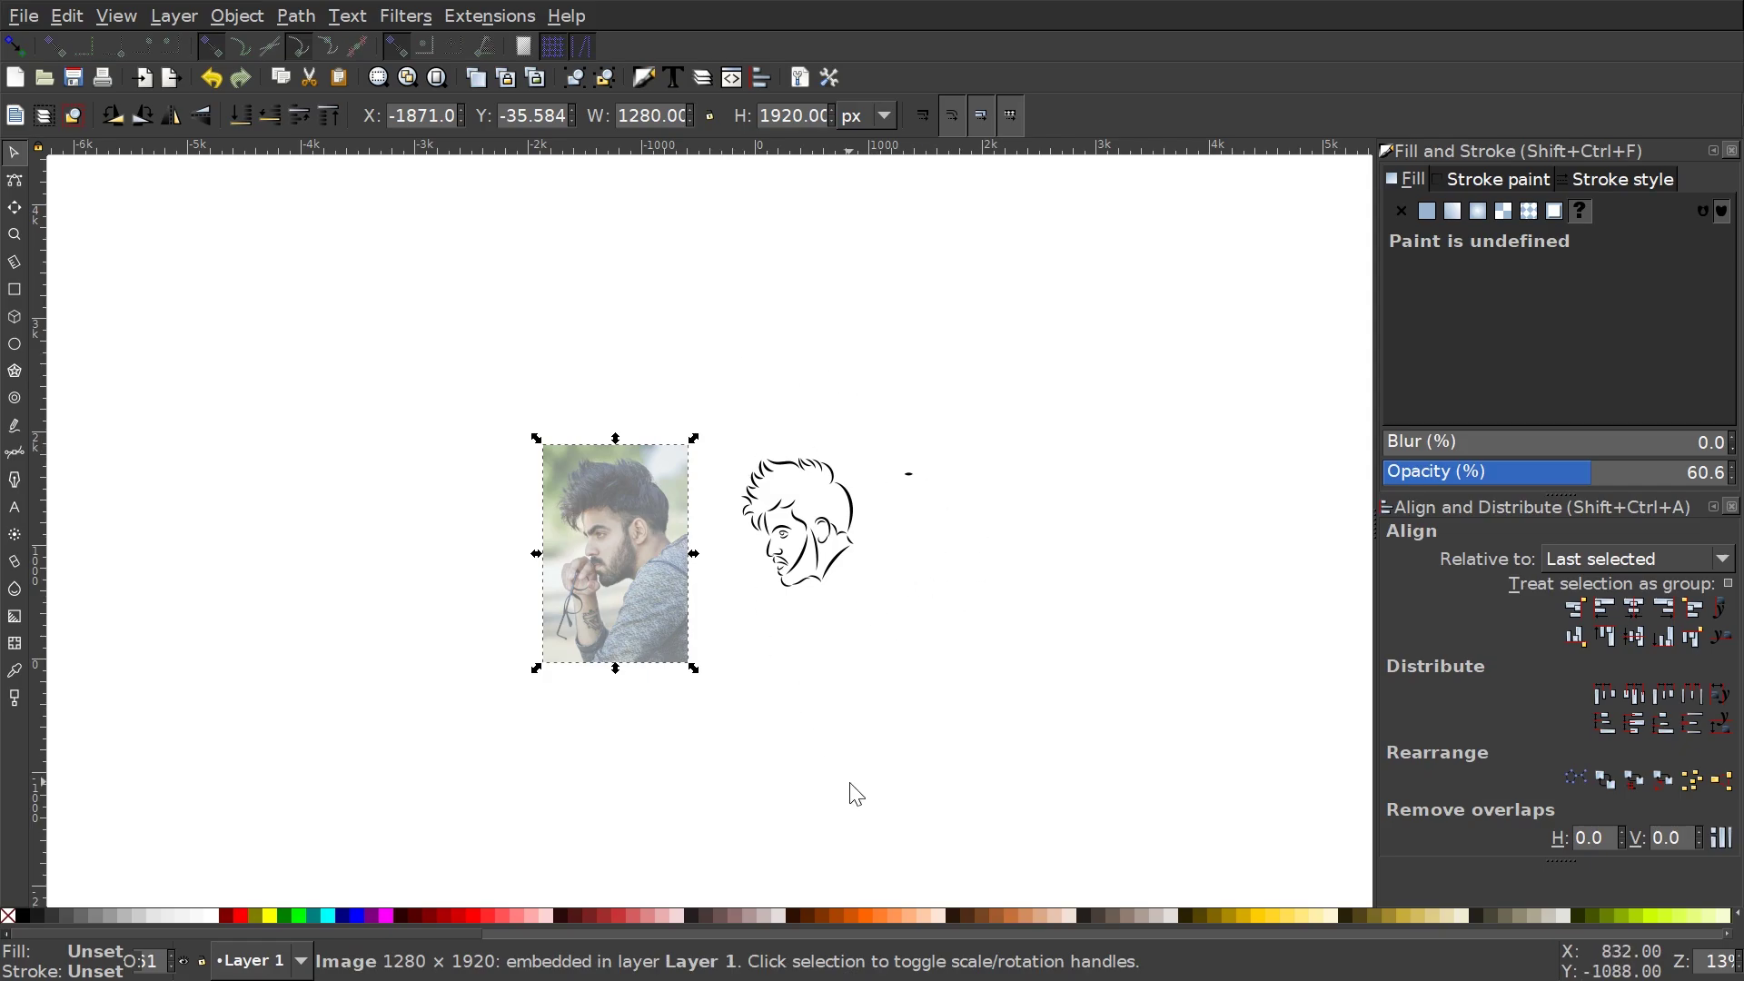
ctrl+scroll(852, 712, up, 4)
scroll(852, 712, up, 4)
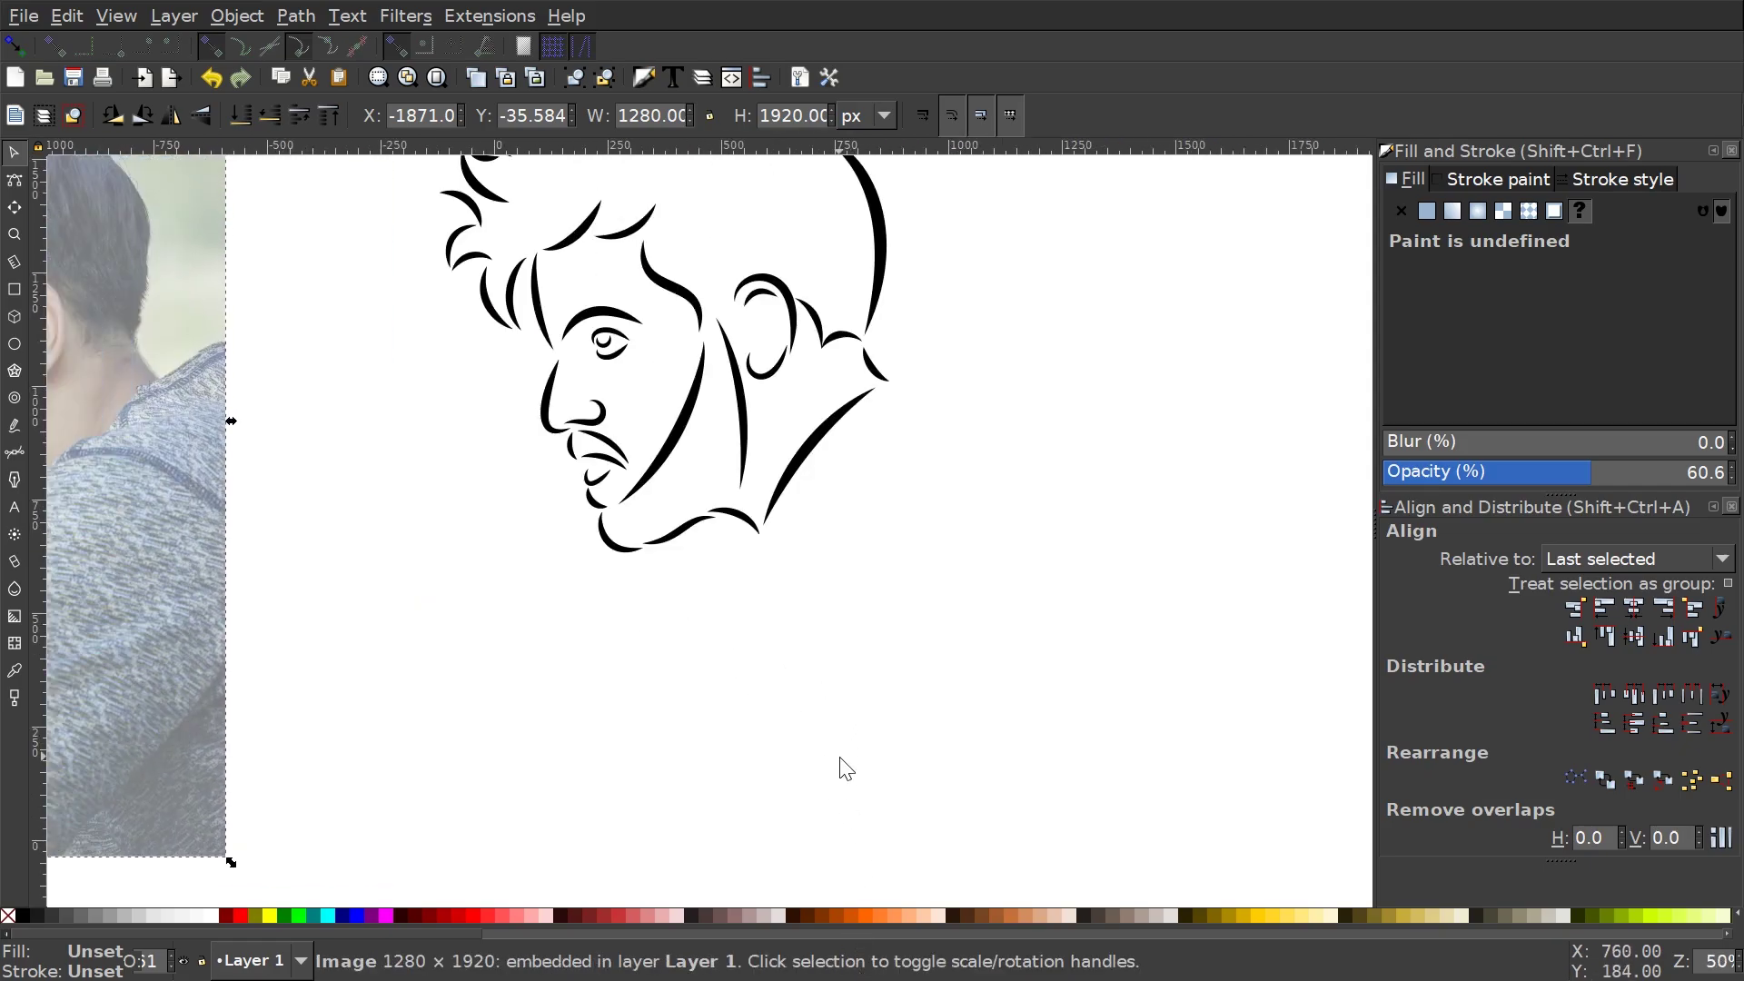
key(ctrl+z)
Move the faded photo off the line art onto the blank canvas in front of the face.
ctrl+scroll(698, 564, up, 1)
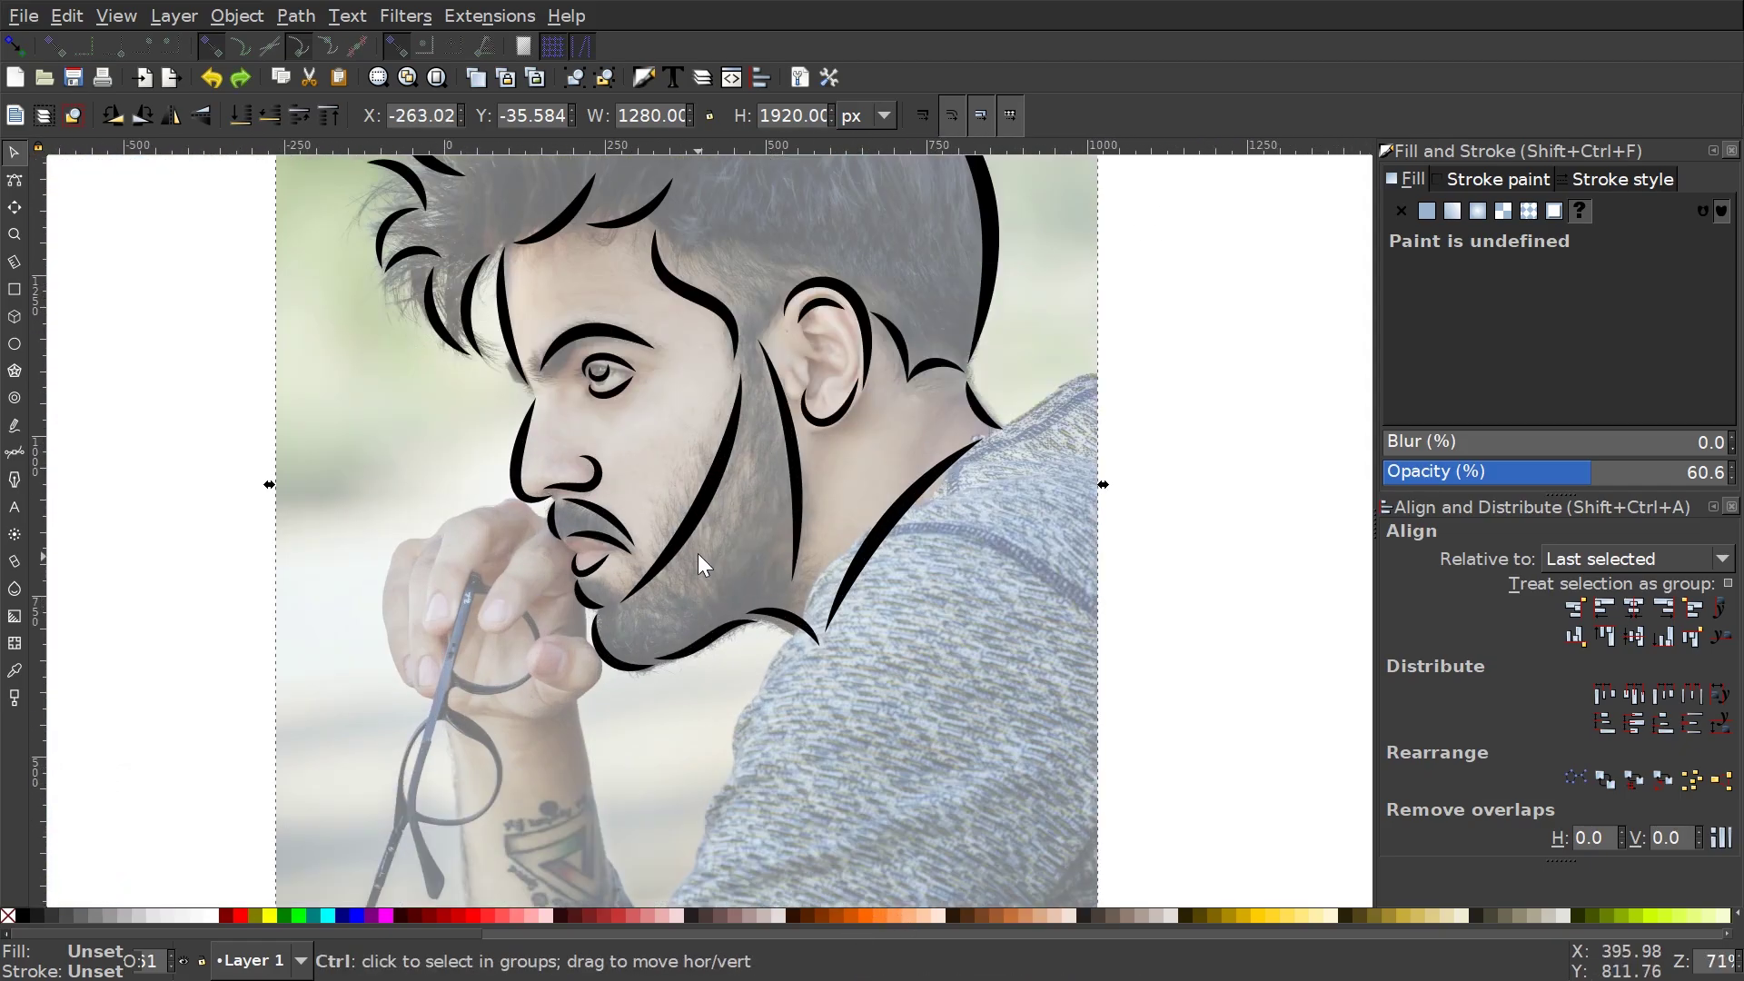
ctrl+scroll(700, 556, down, 2)
drag(890, 491, 391, 592)
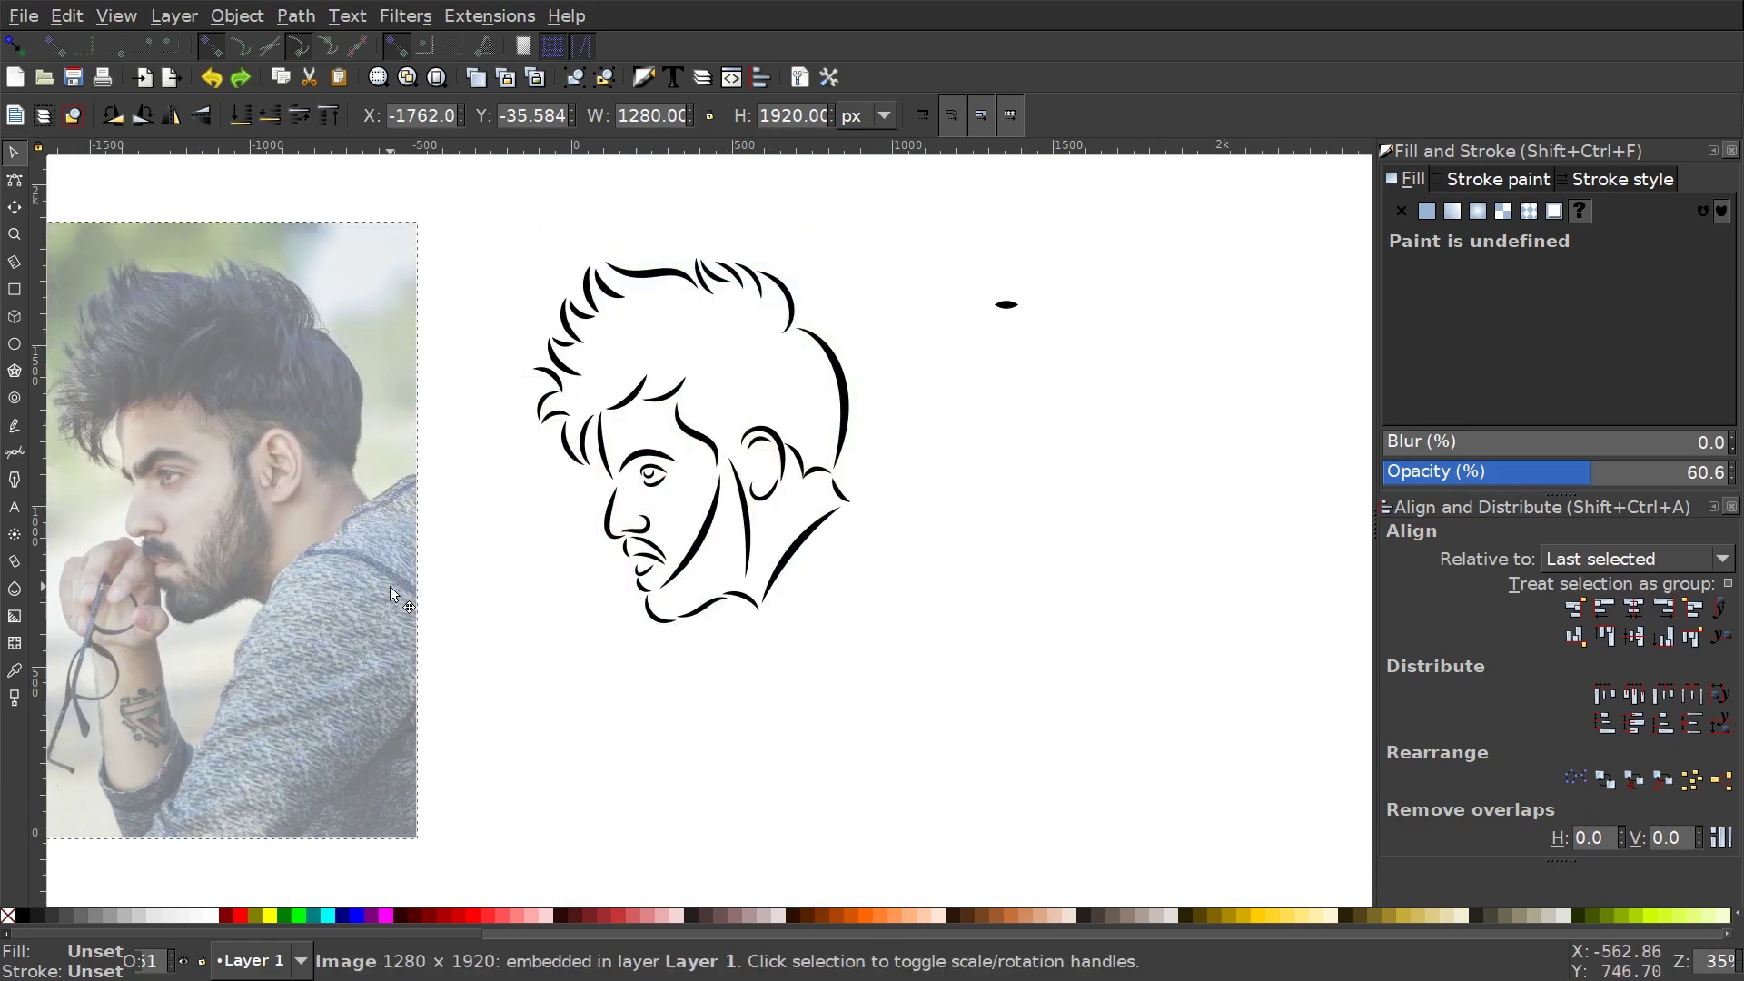
Thicken the small hair strokes hanging in front of the forehead with their width handles.
ctrl+scroll(601, 472, up, 2)
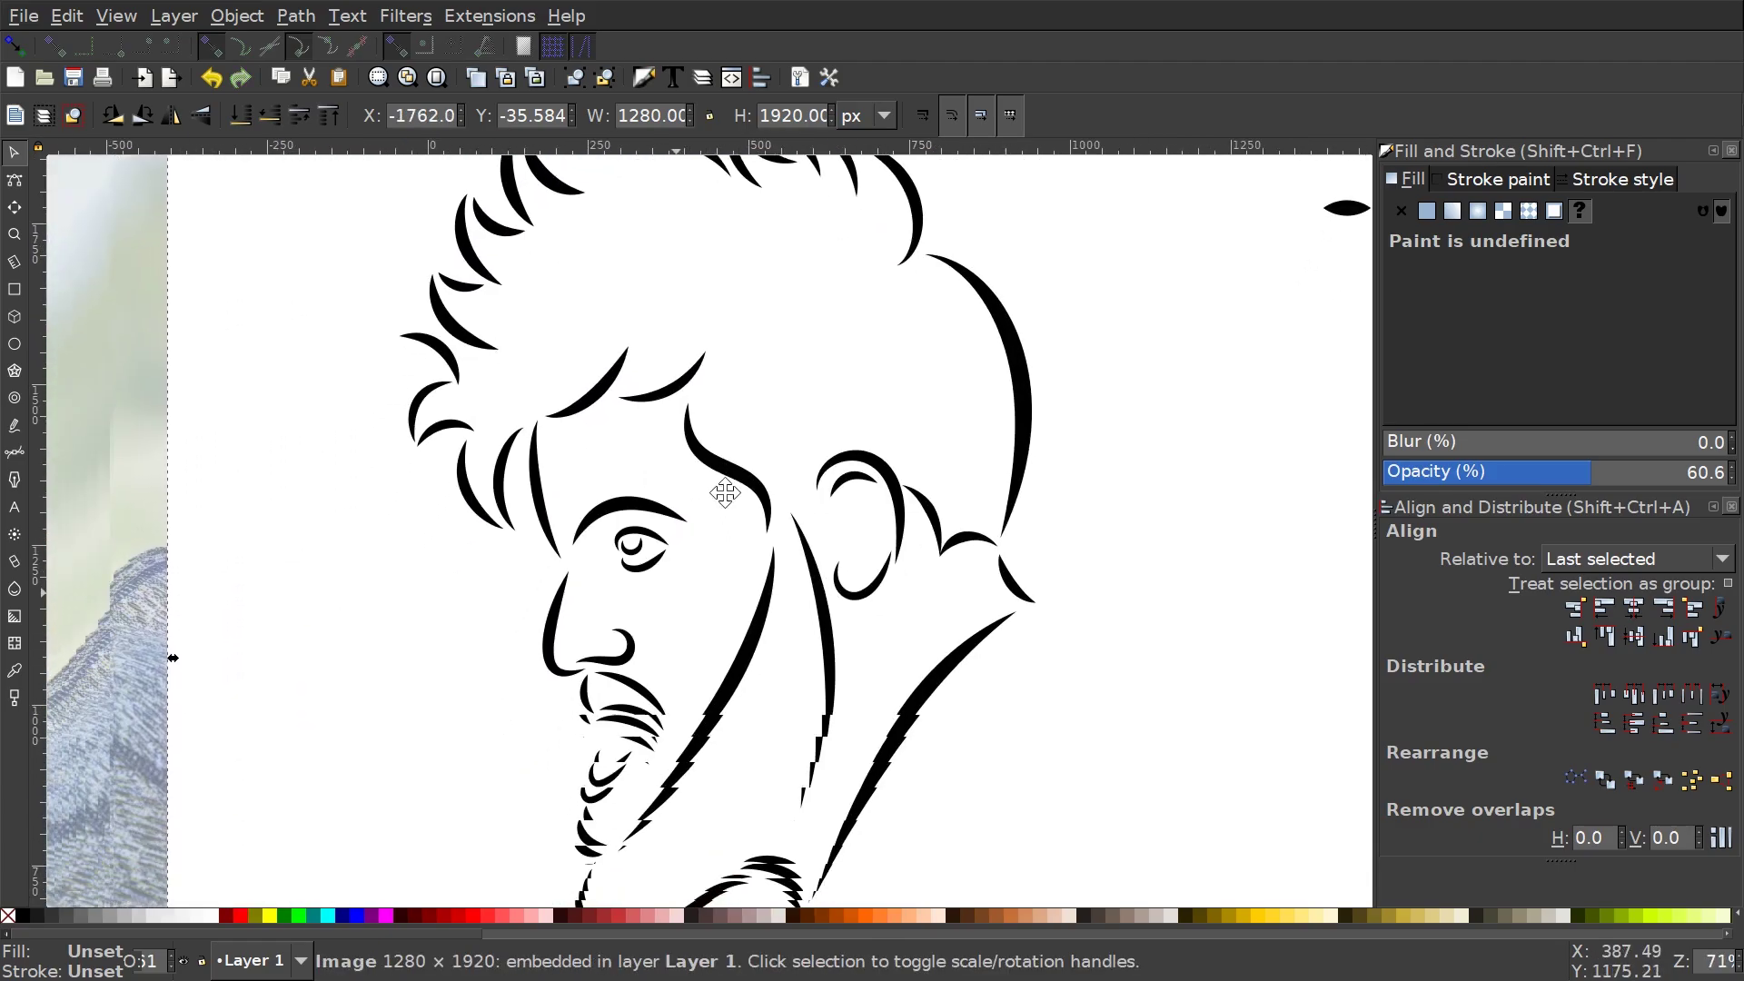
key(n)
click(447, 387)
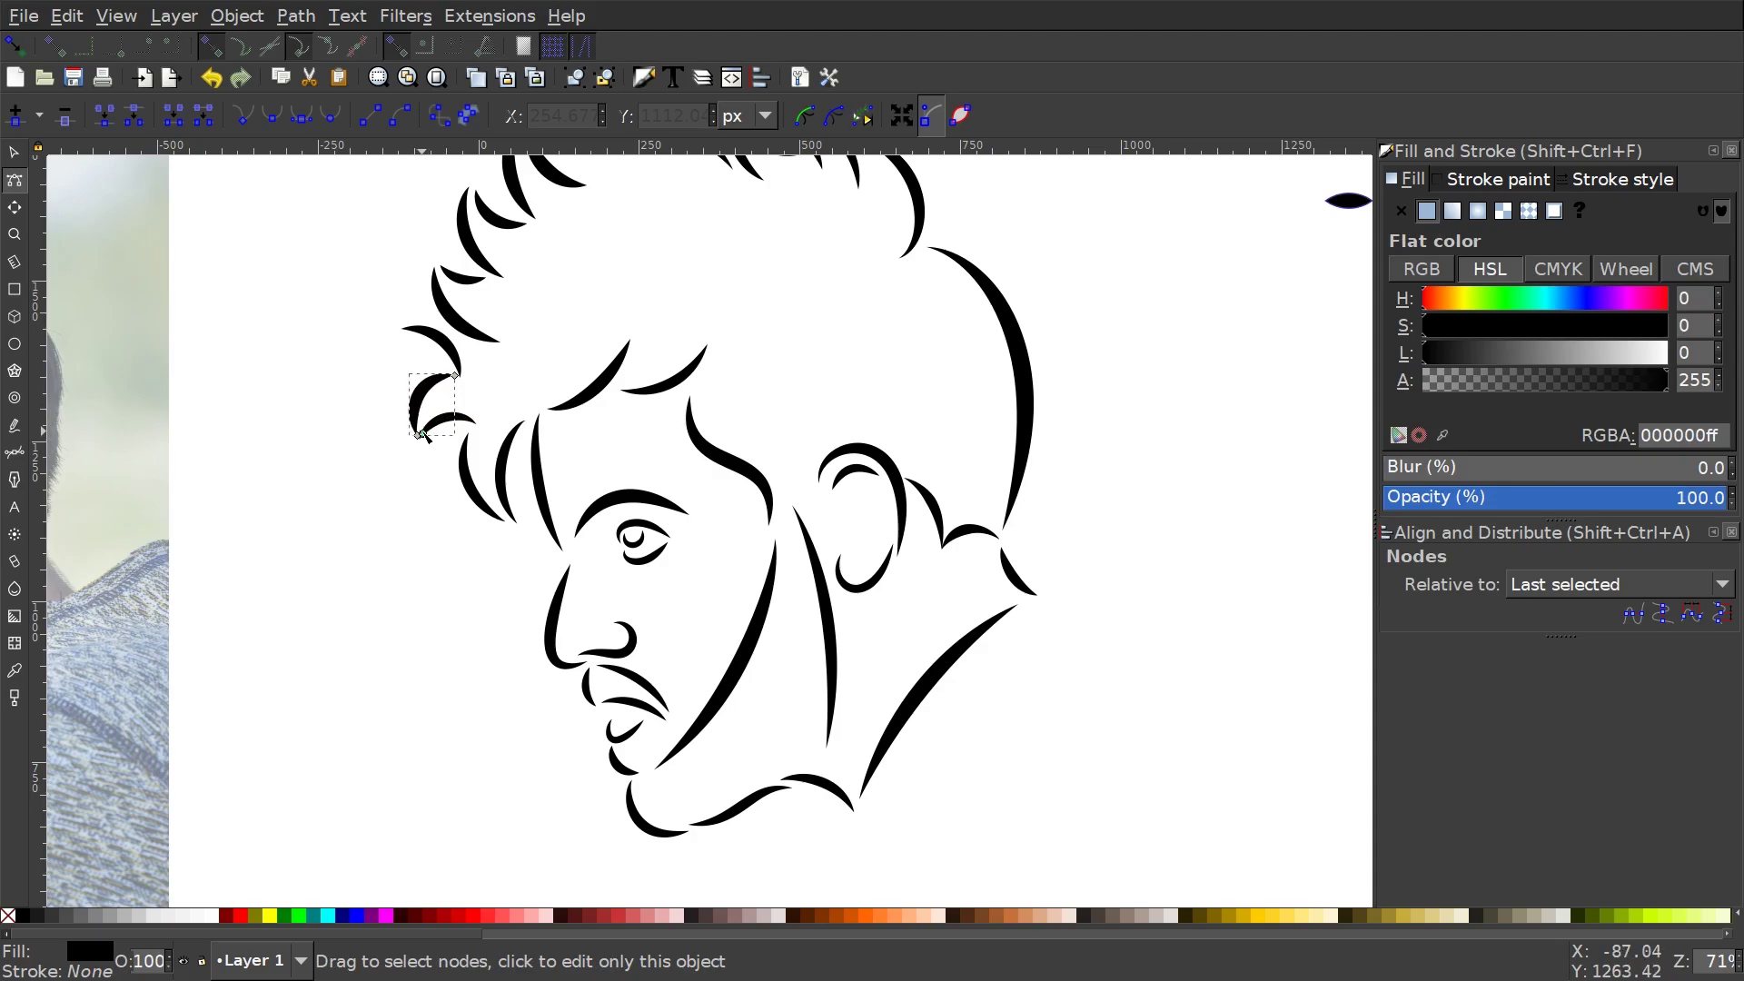
click(436, 427)
ctrl+scroll(438, 429, up, 3)
drag(552, 409, 557, 406)
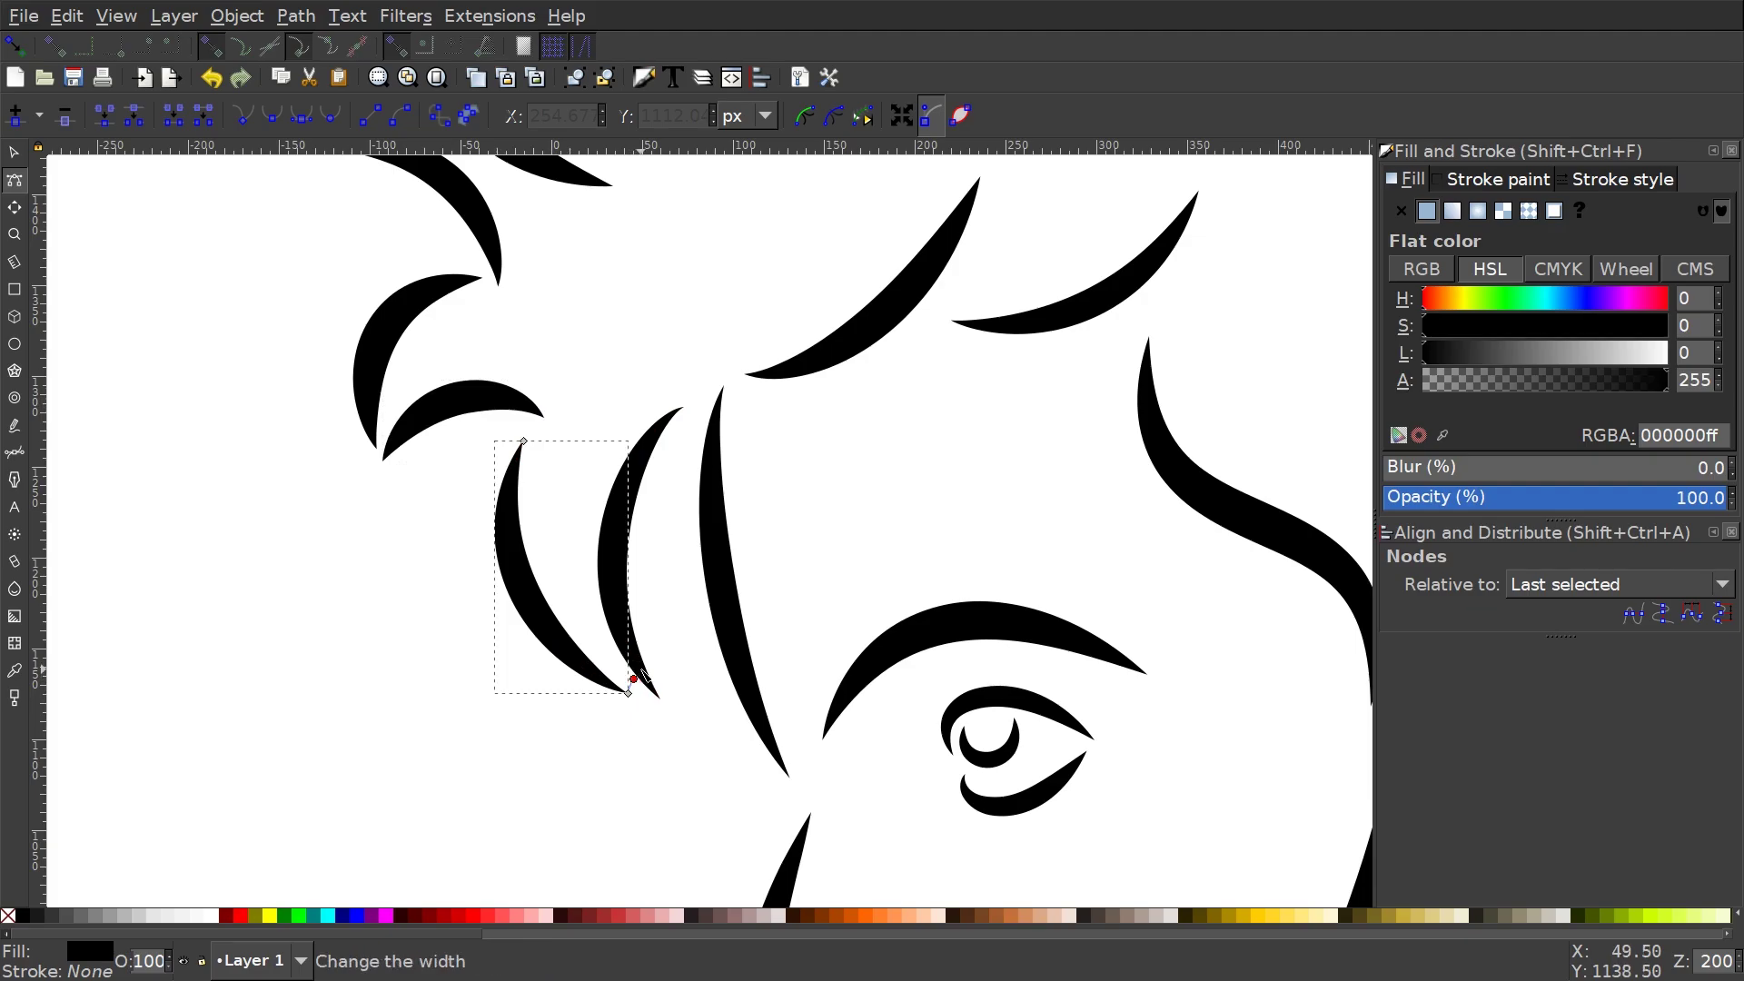
click(634, 680)
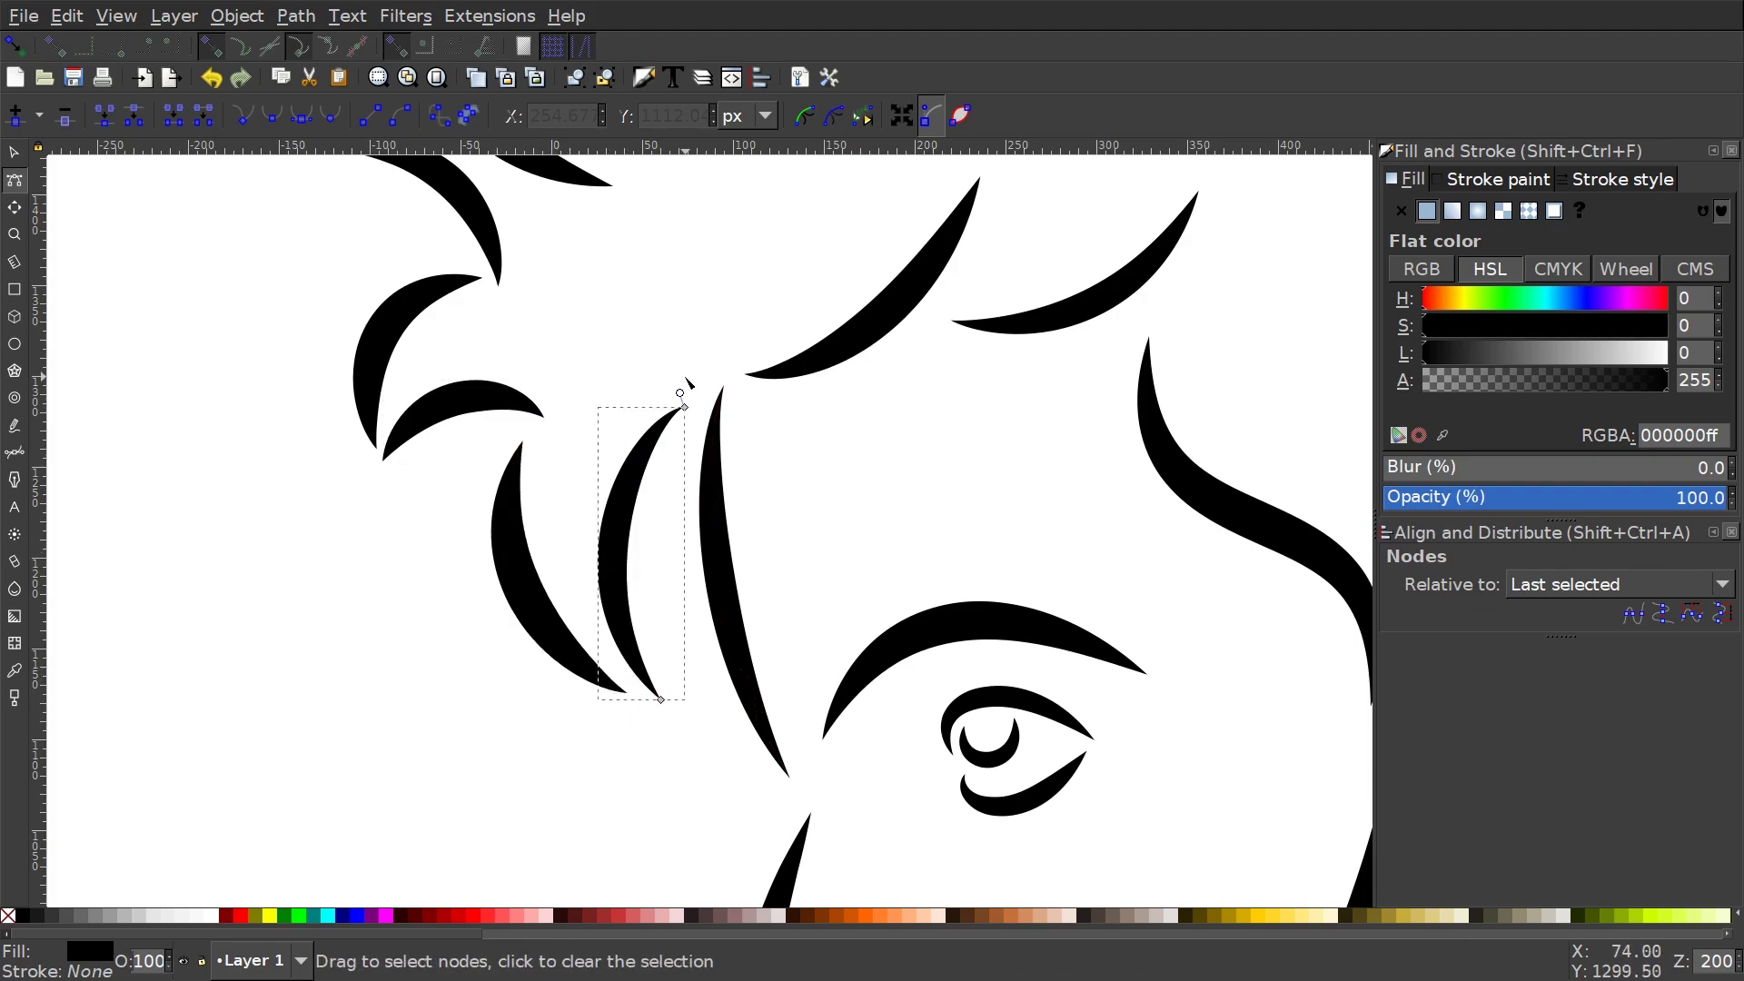
drag(683, 396, 681, 389)
Thicken the first three short hair strokes behind the long wavy stroke on top of the head with their width handles.
ctrl+scroll(674, 437, down, 5)
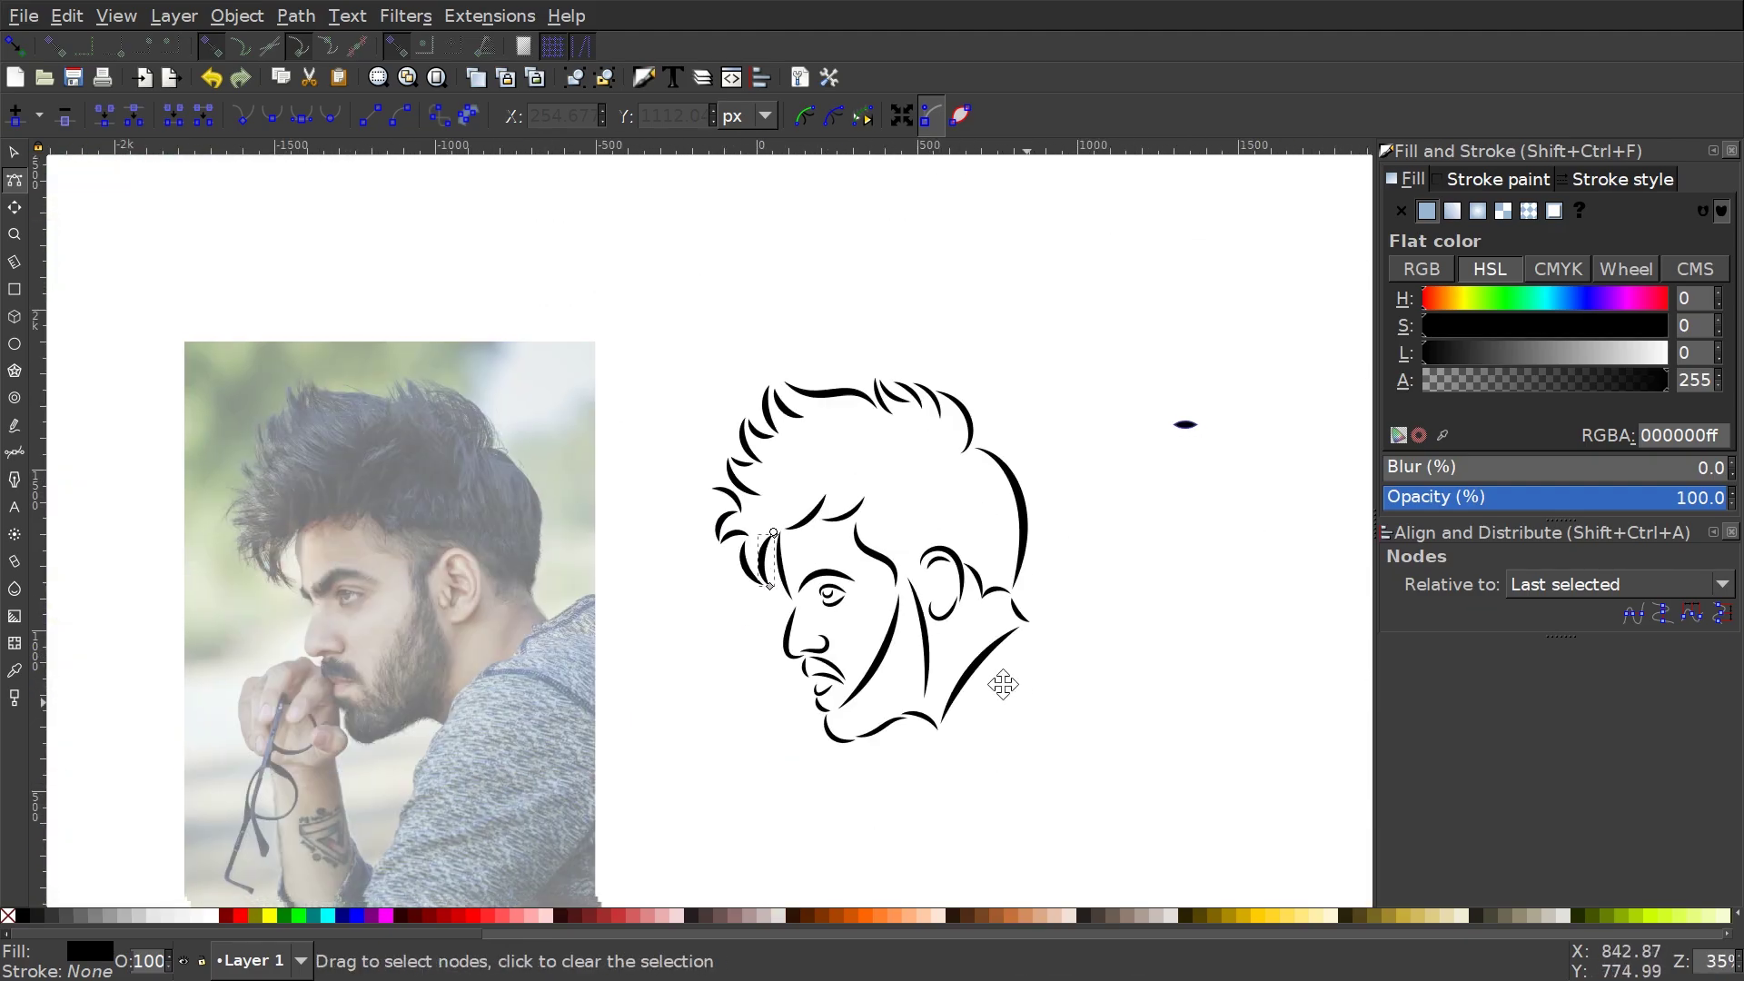
ctrl+scroll(796, 355, up, 4)
click(796, 356)
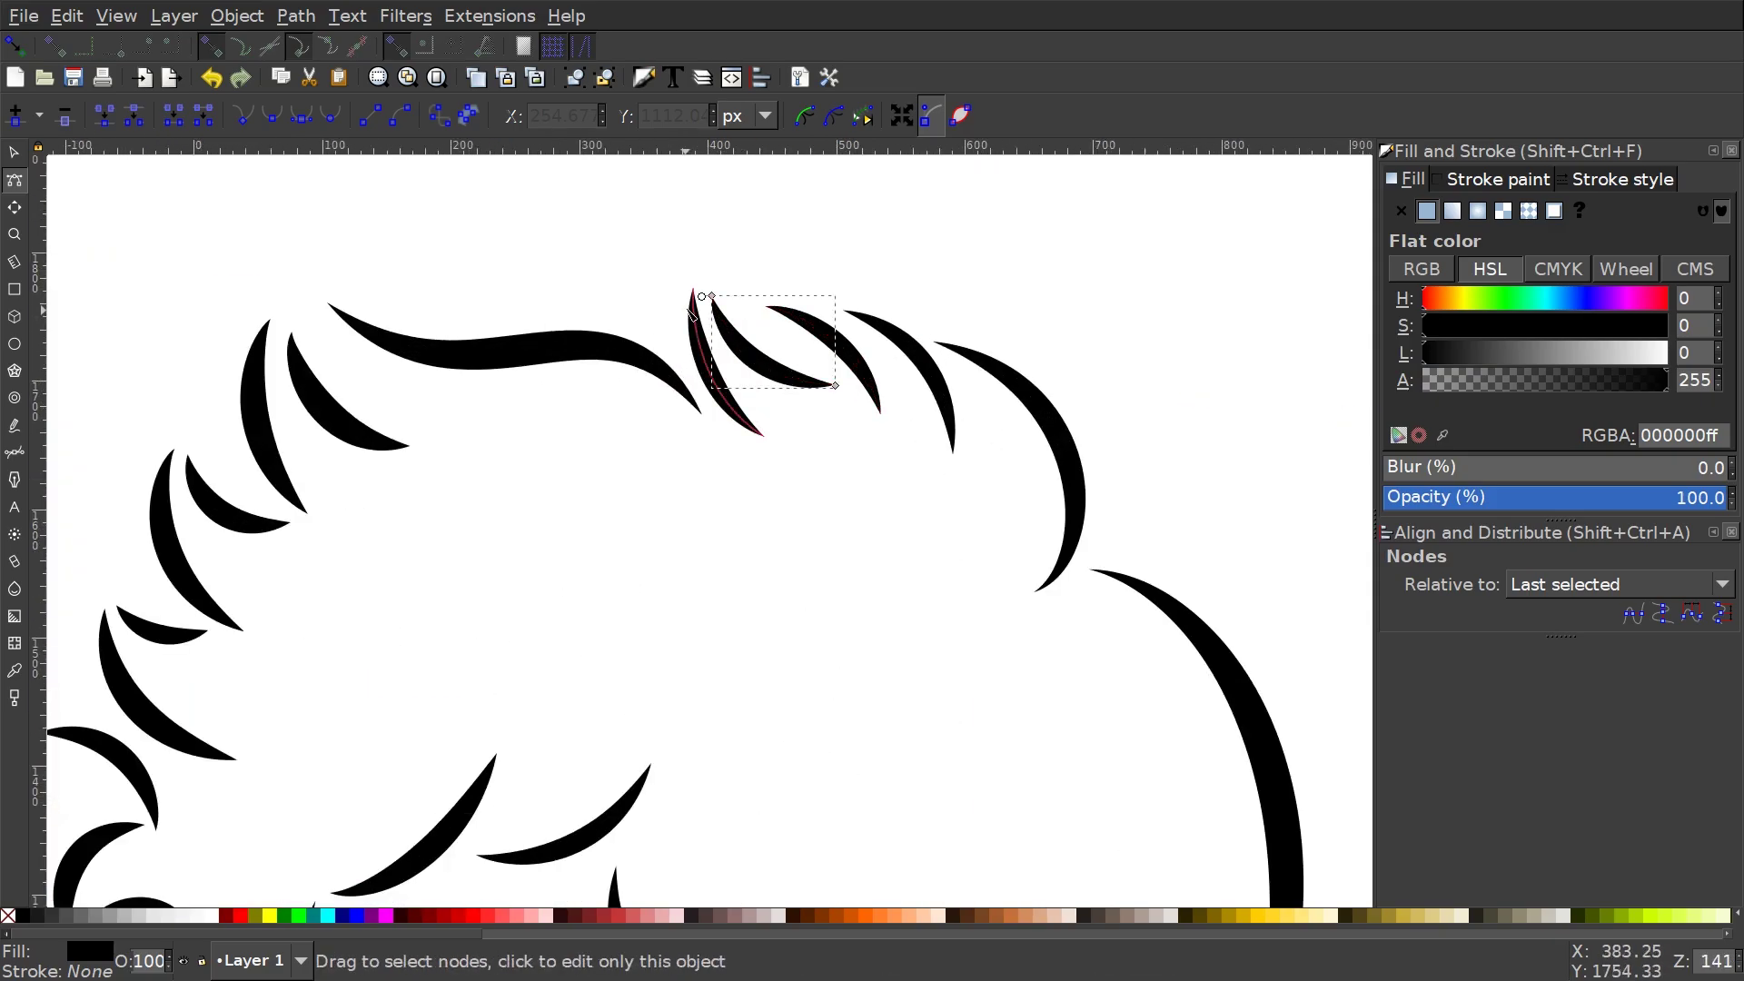
drag(704, 298, 697, 297)
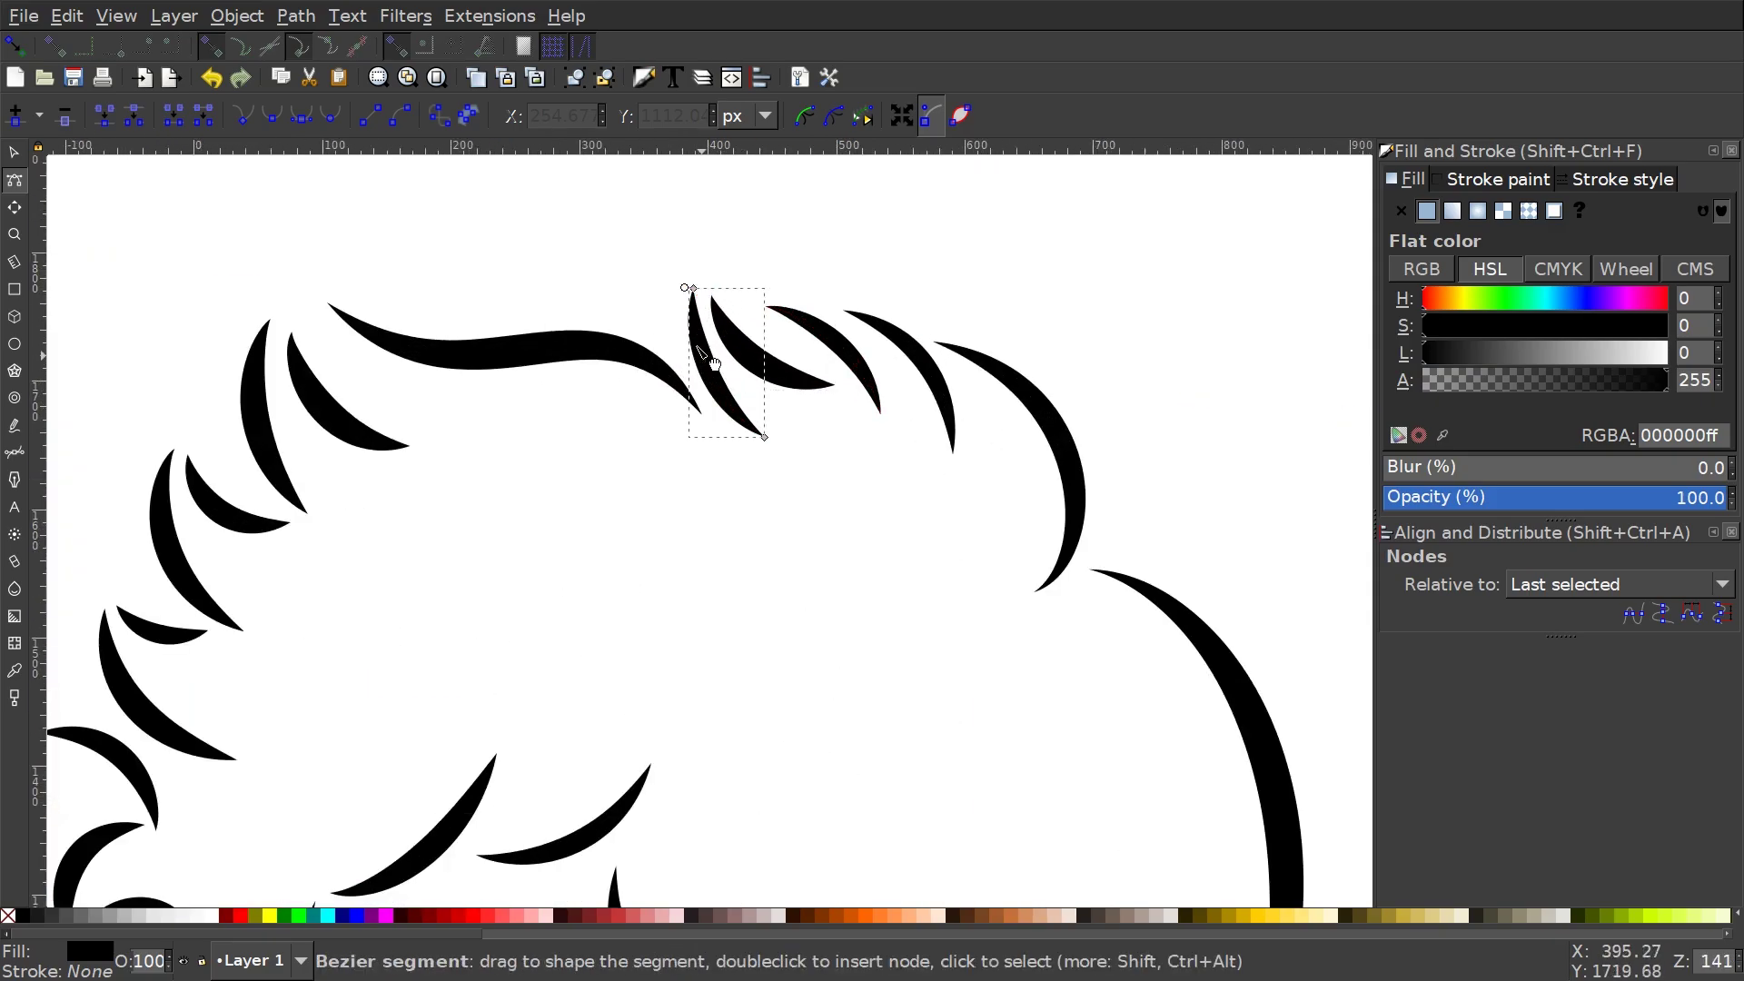
click(679, 289)
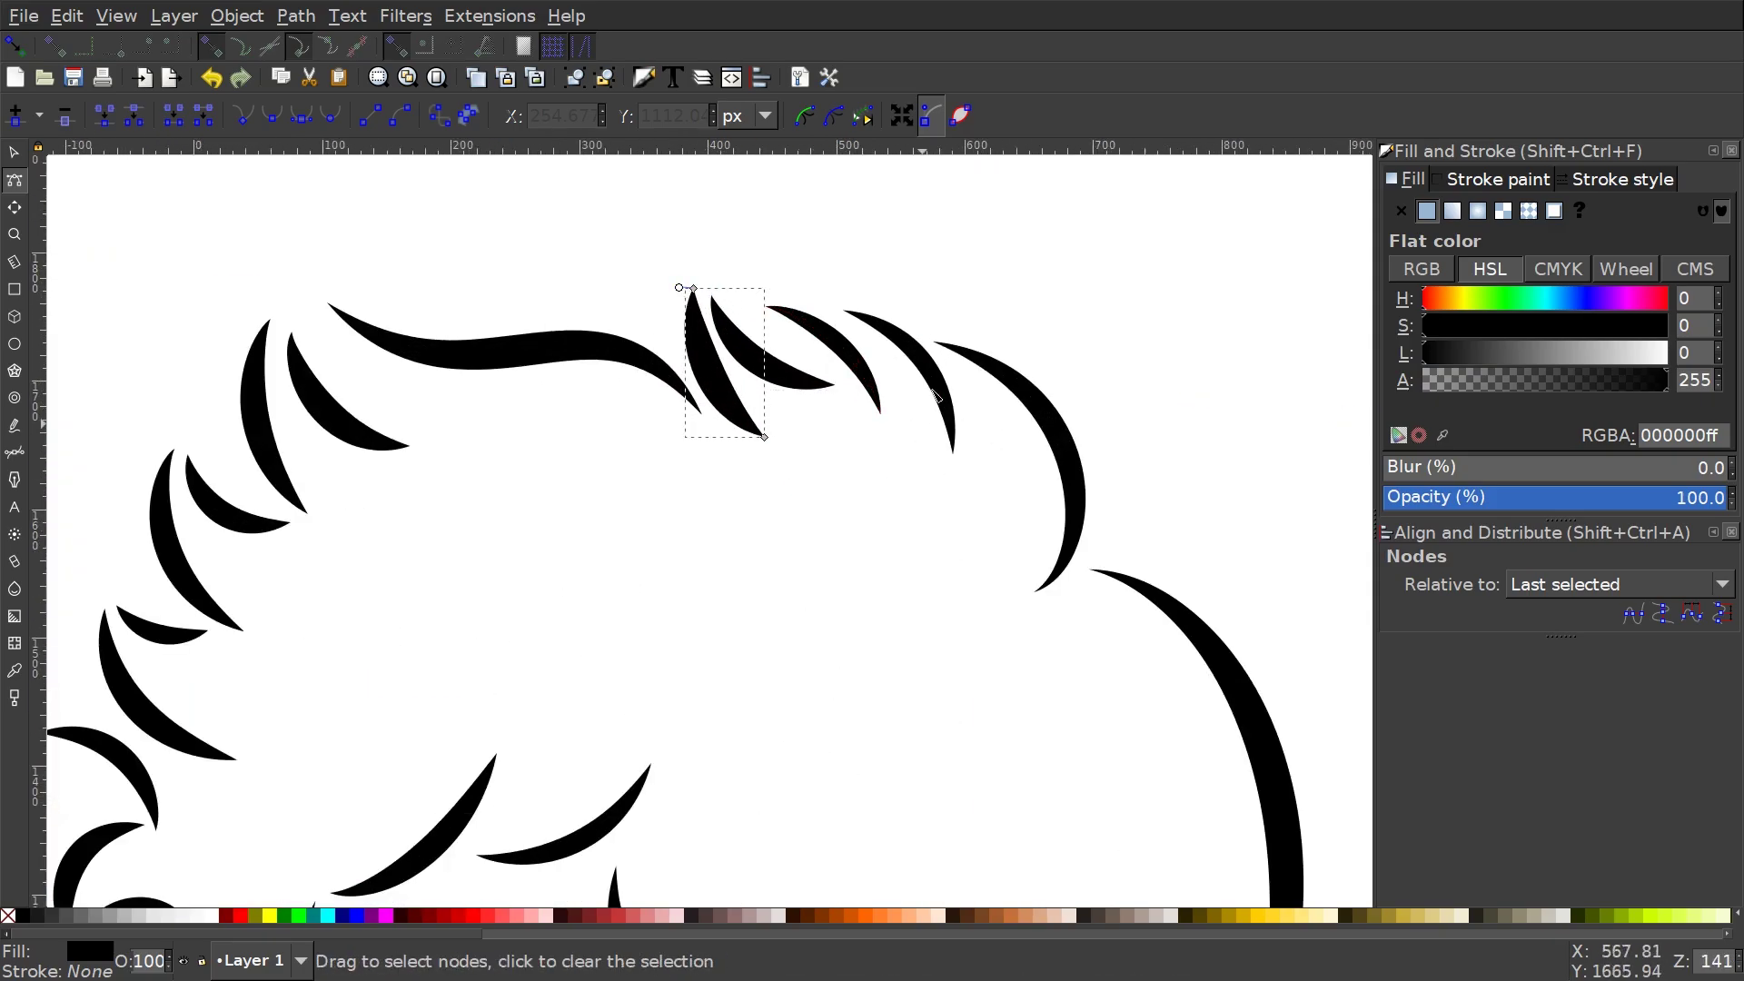
drag(765, 317, 765, 320)
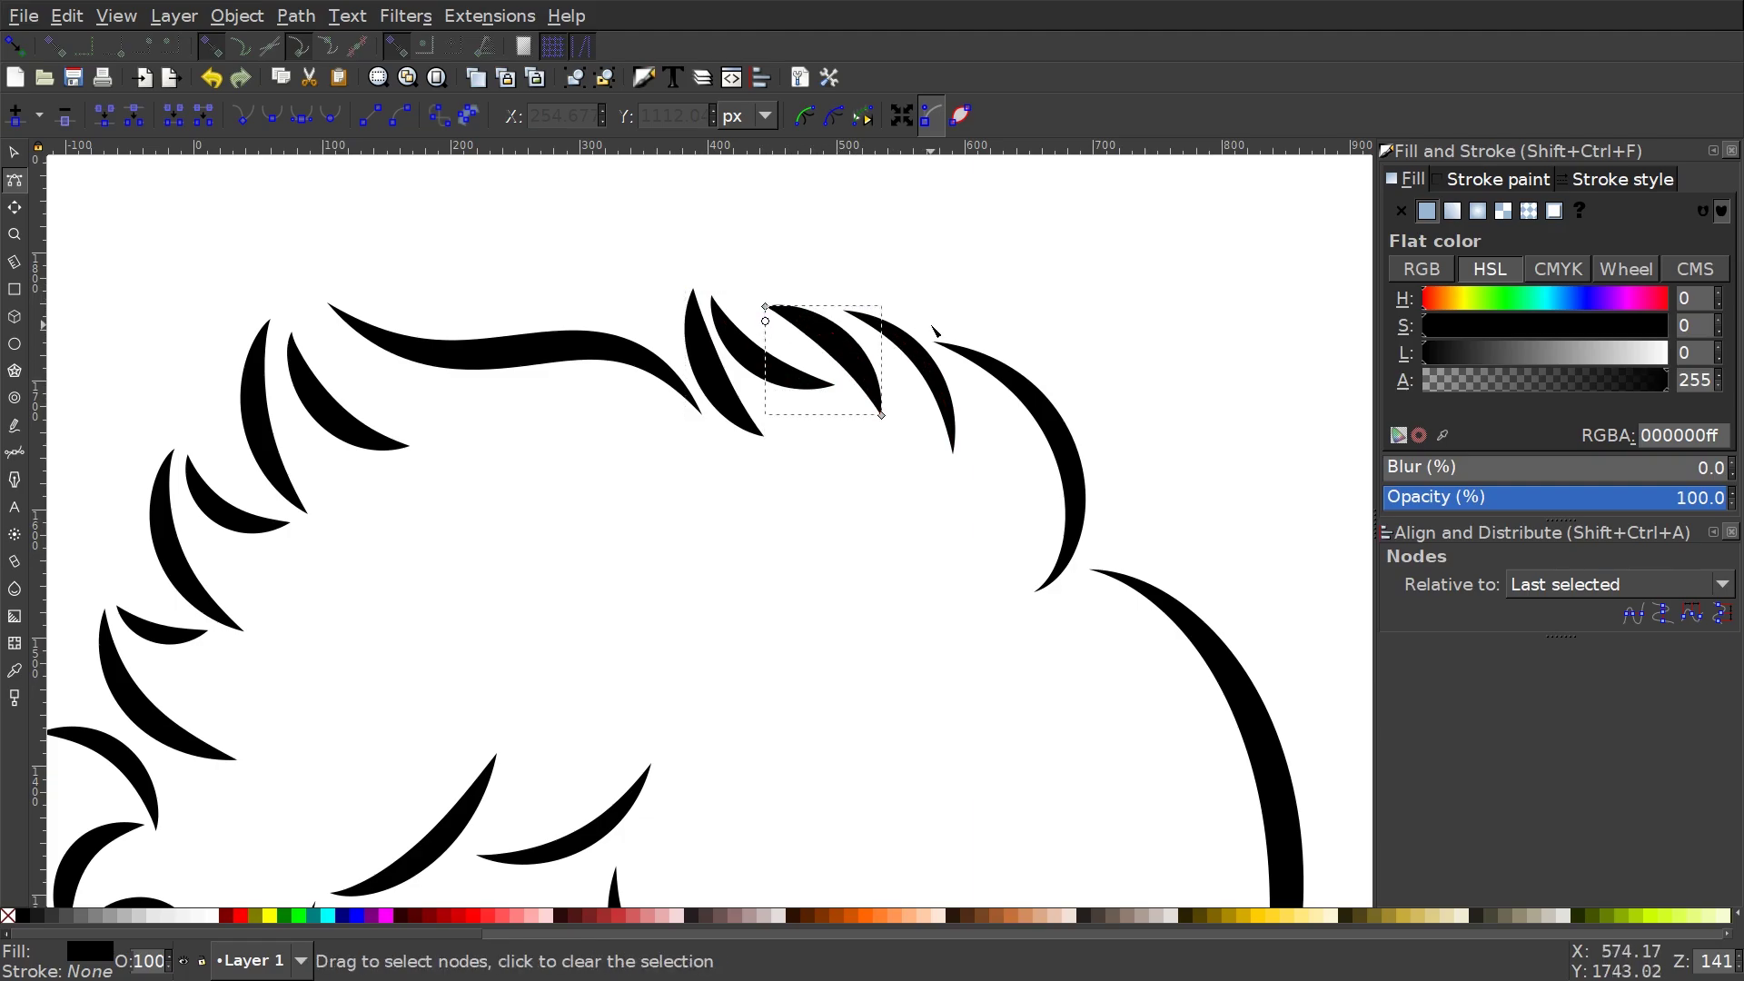
Thicken the fourth short hair stroke behind the long wavy stroke on top of the head with its width handle.
drag(963, 455, 971, 456)
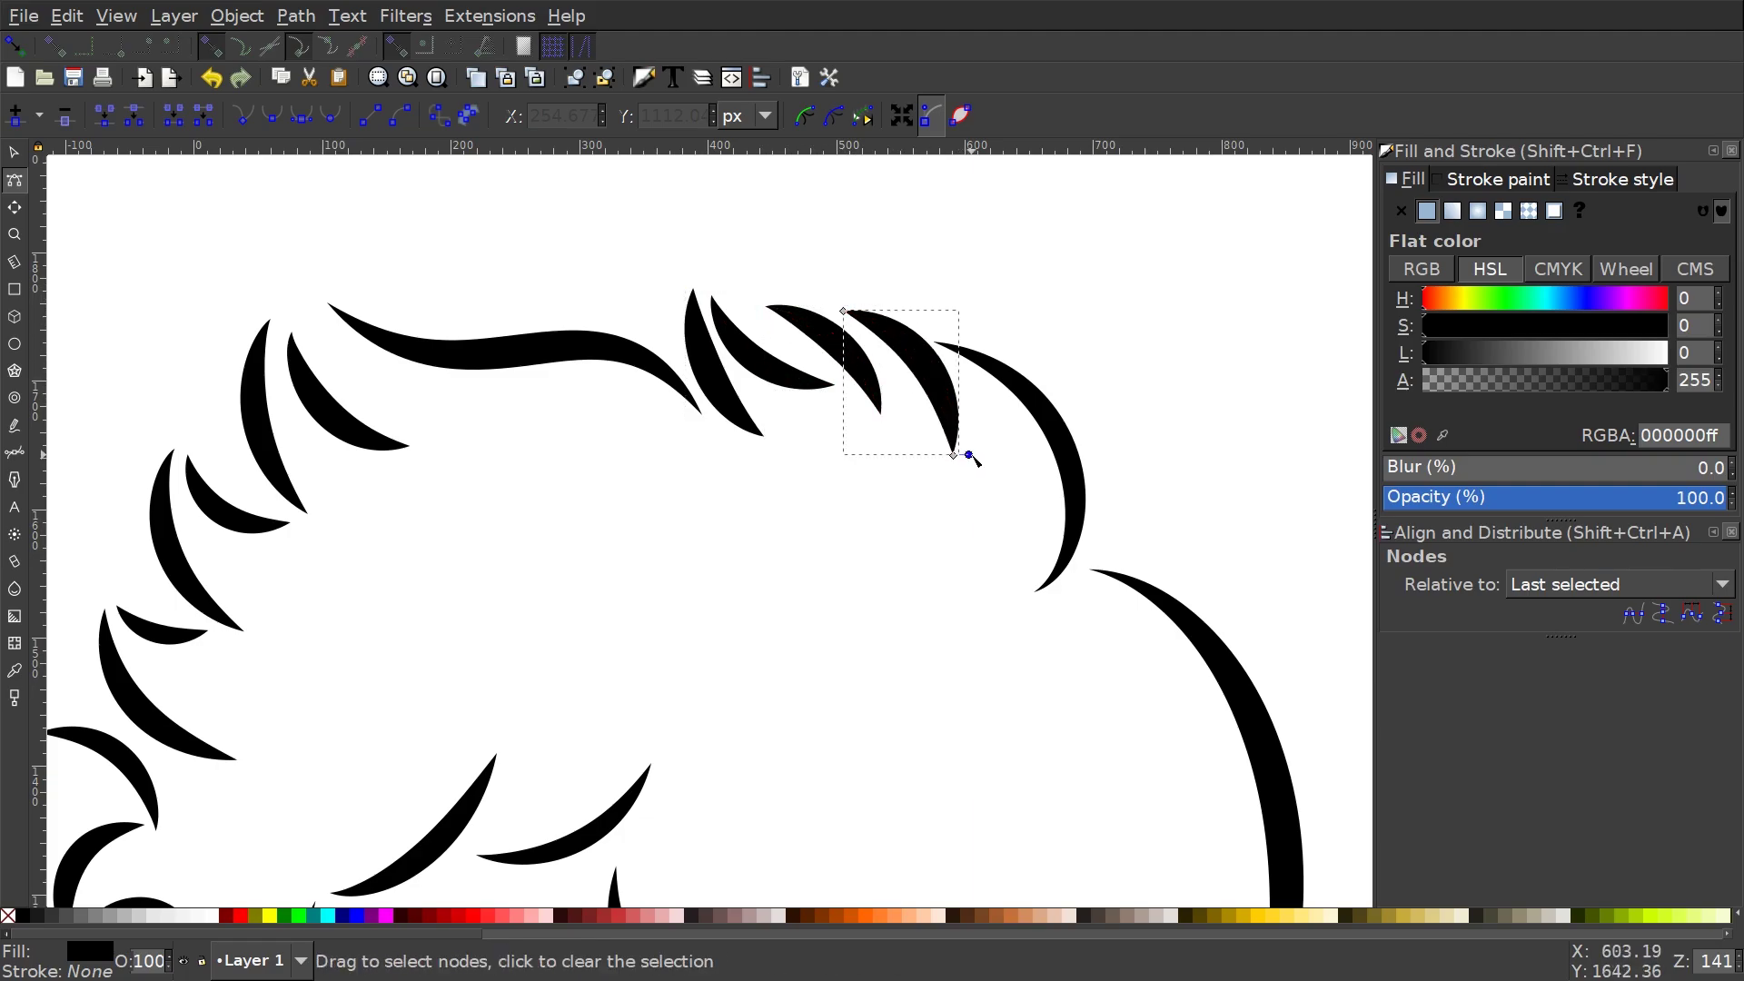
scroll(967, 459, down, 5)
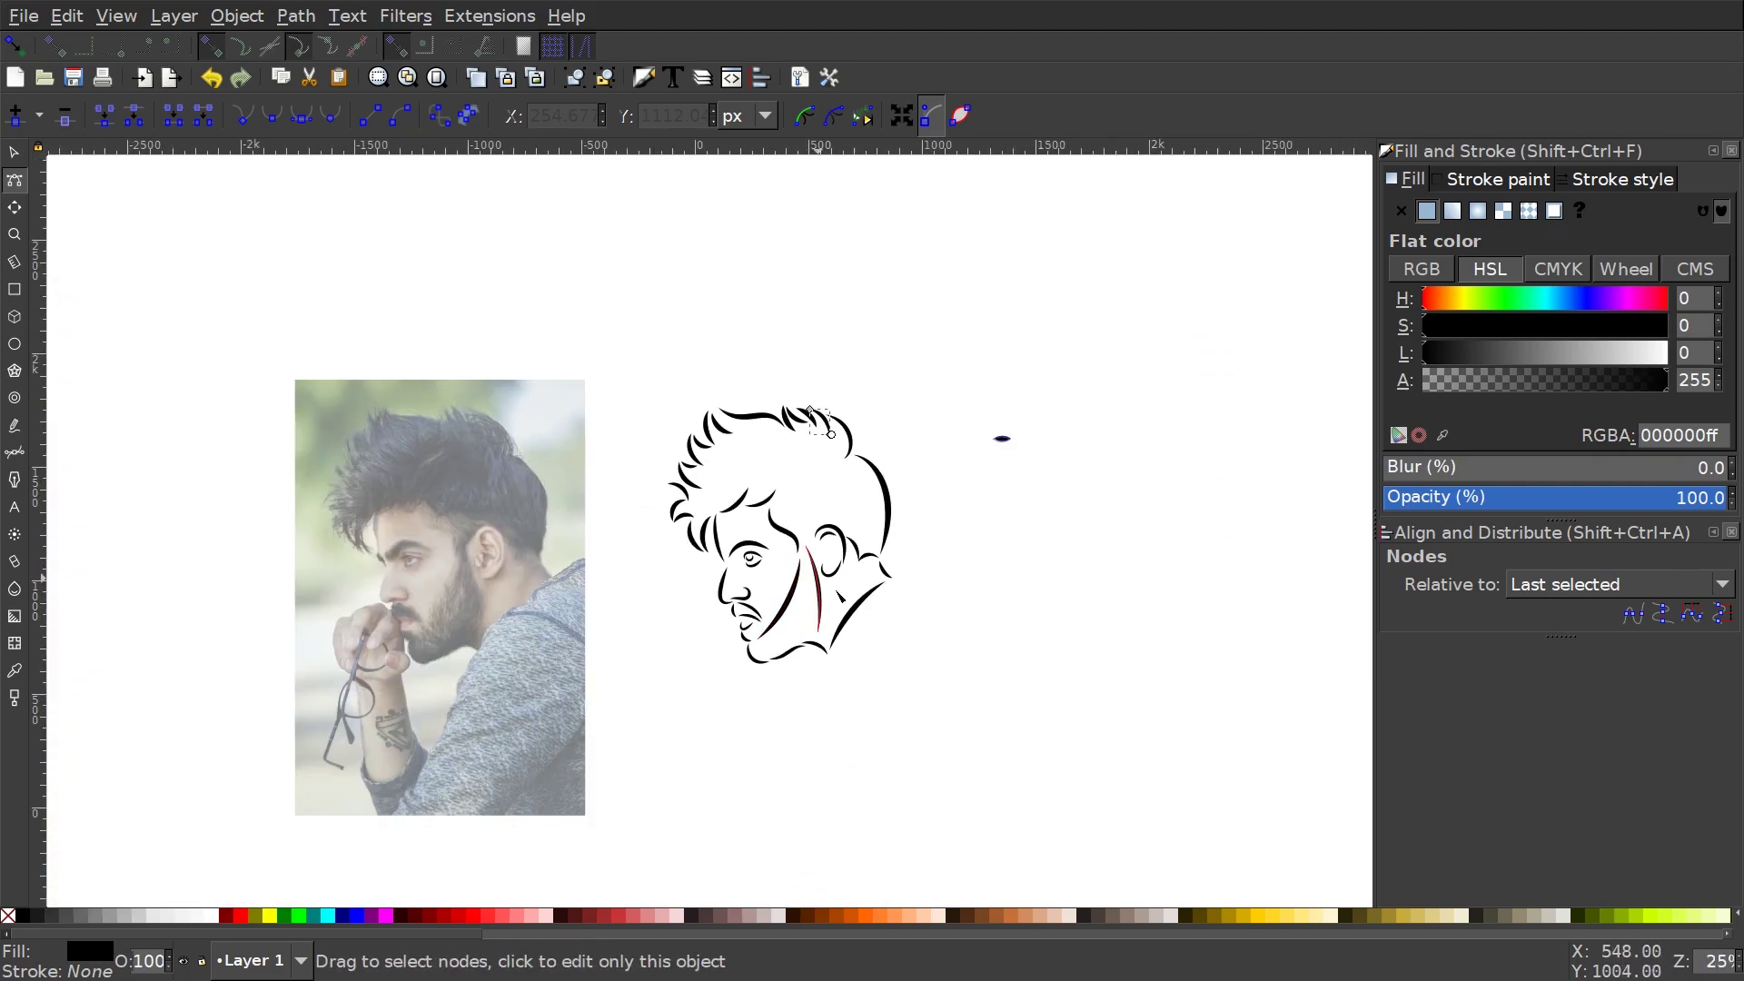
Select all the strokes of the line art and move them together onto the empty canvas well below the photo.
click(16, 159)
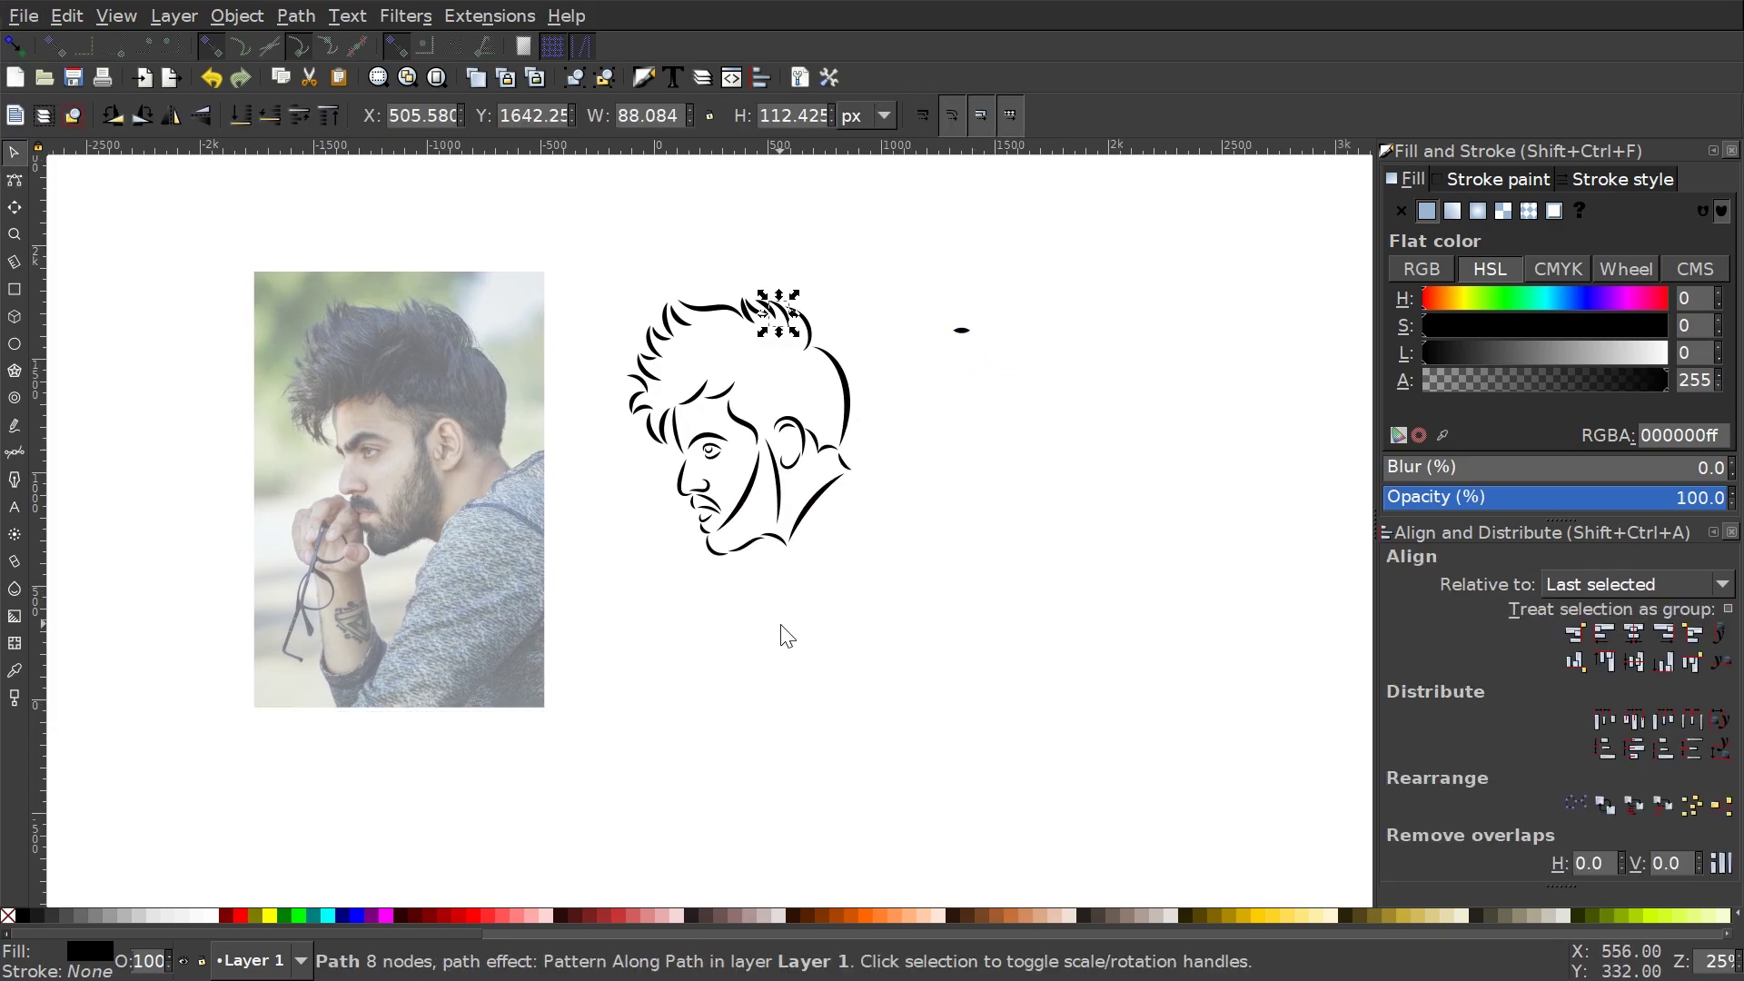
key(Escape)
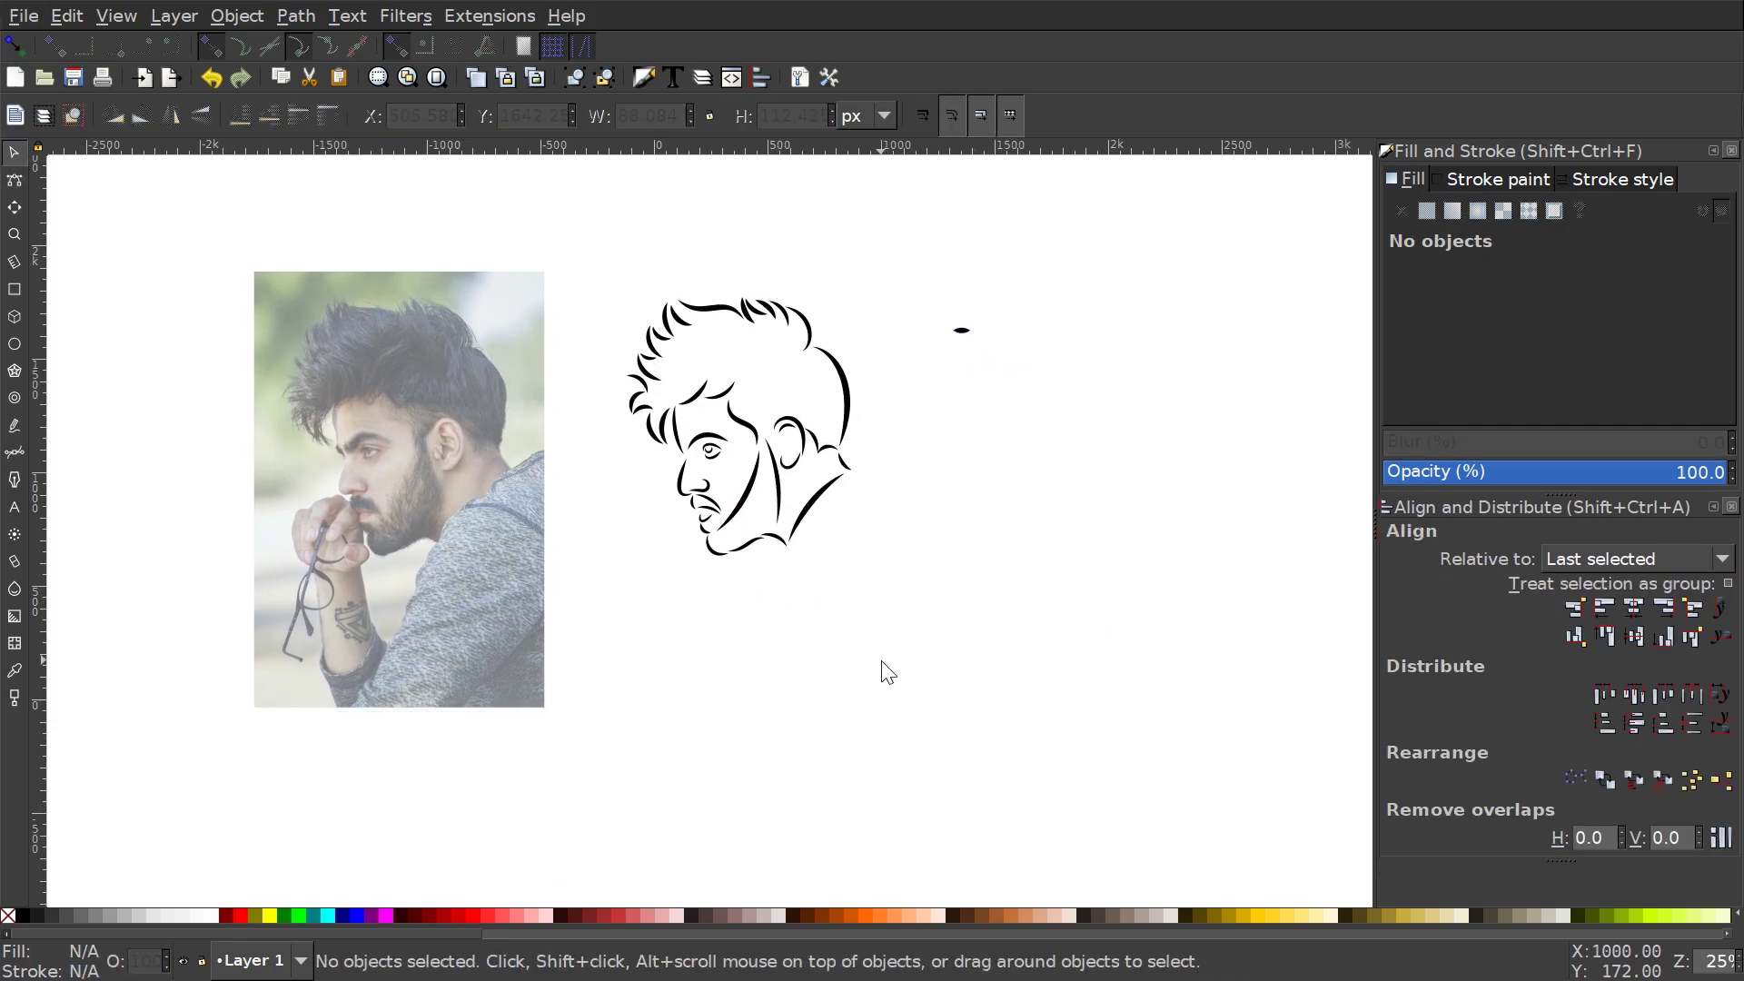
mouse_move(889, 673)
mouse_down()
mouse_move(685, 273)
mouse_move(567, 177)
mouse_up()
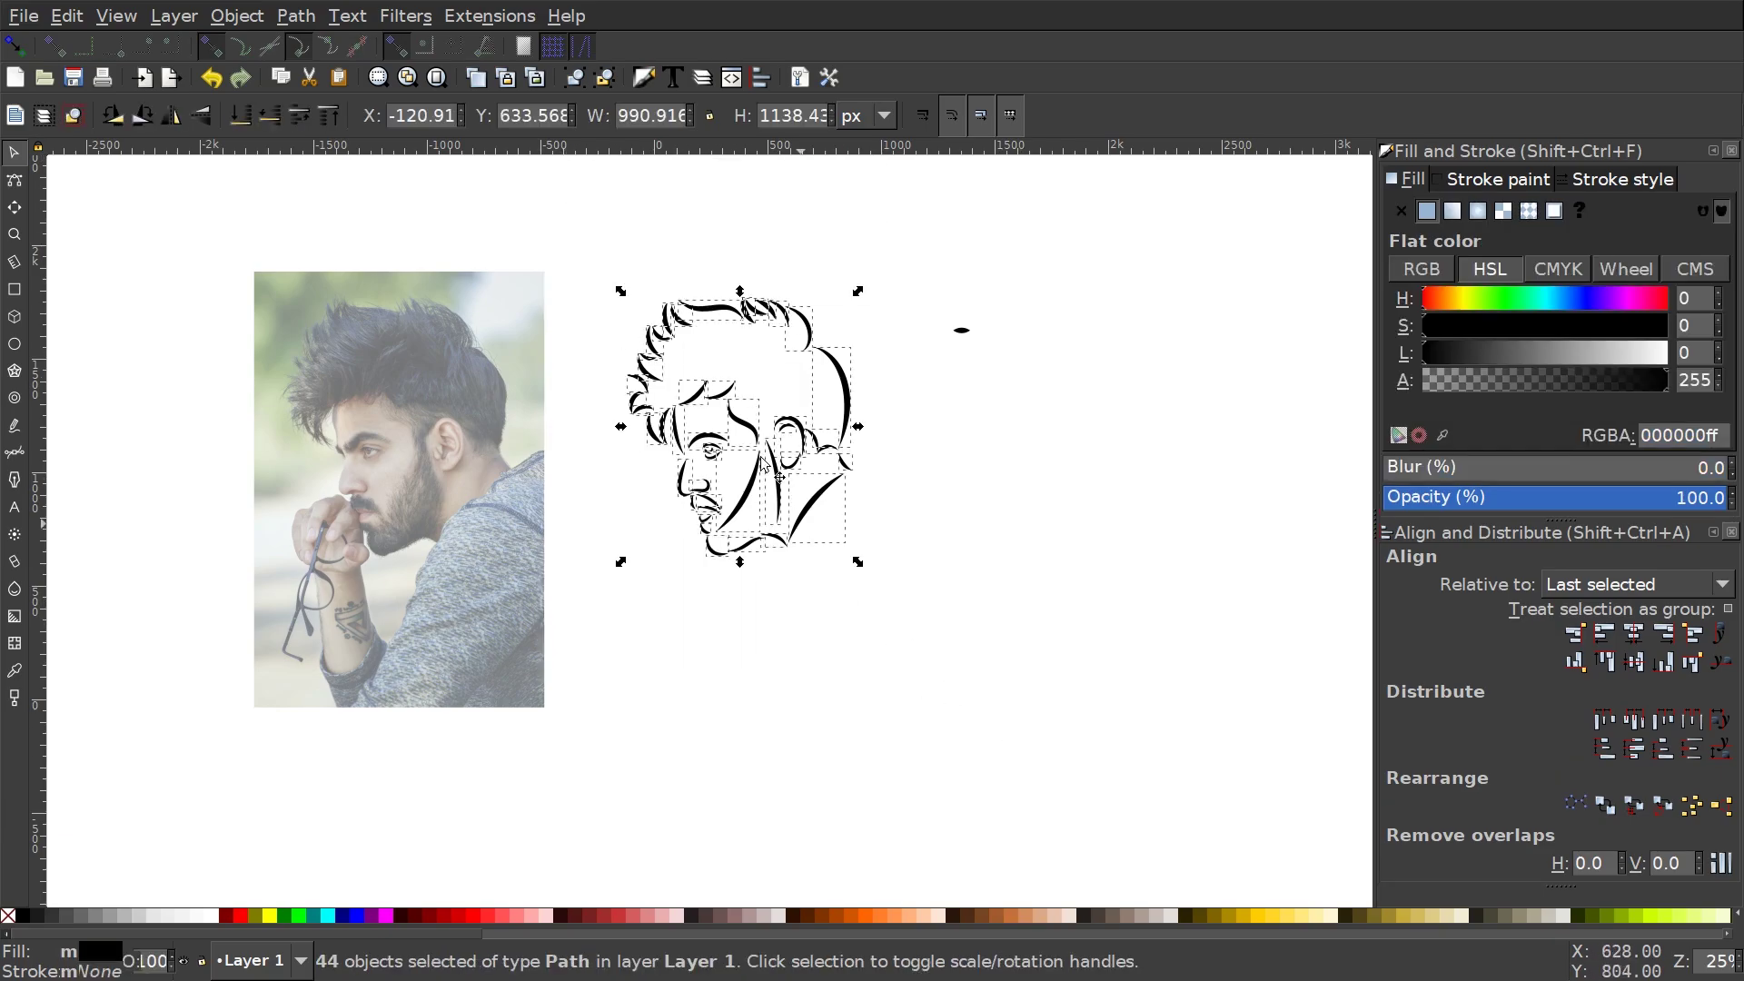
drag(977, 611, 926, 519)
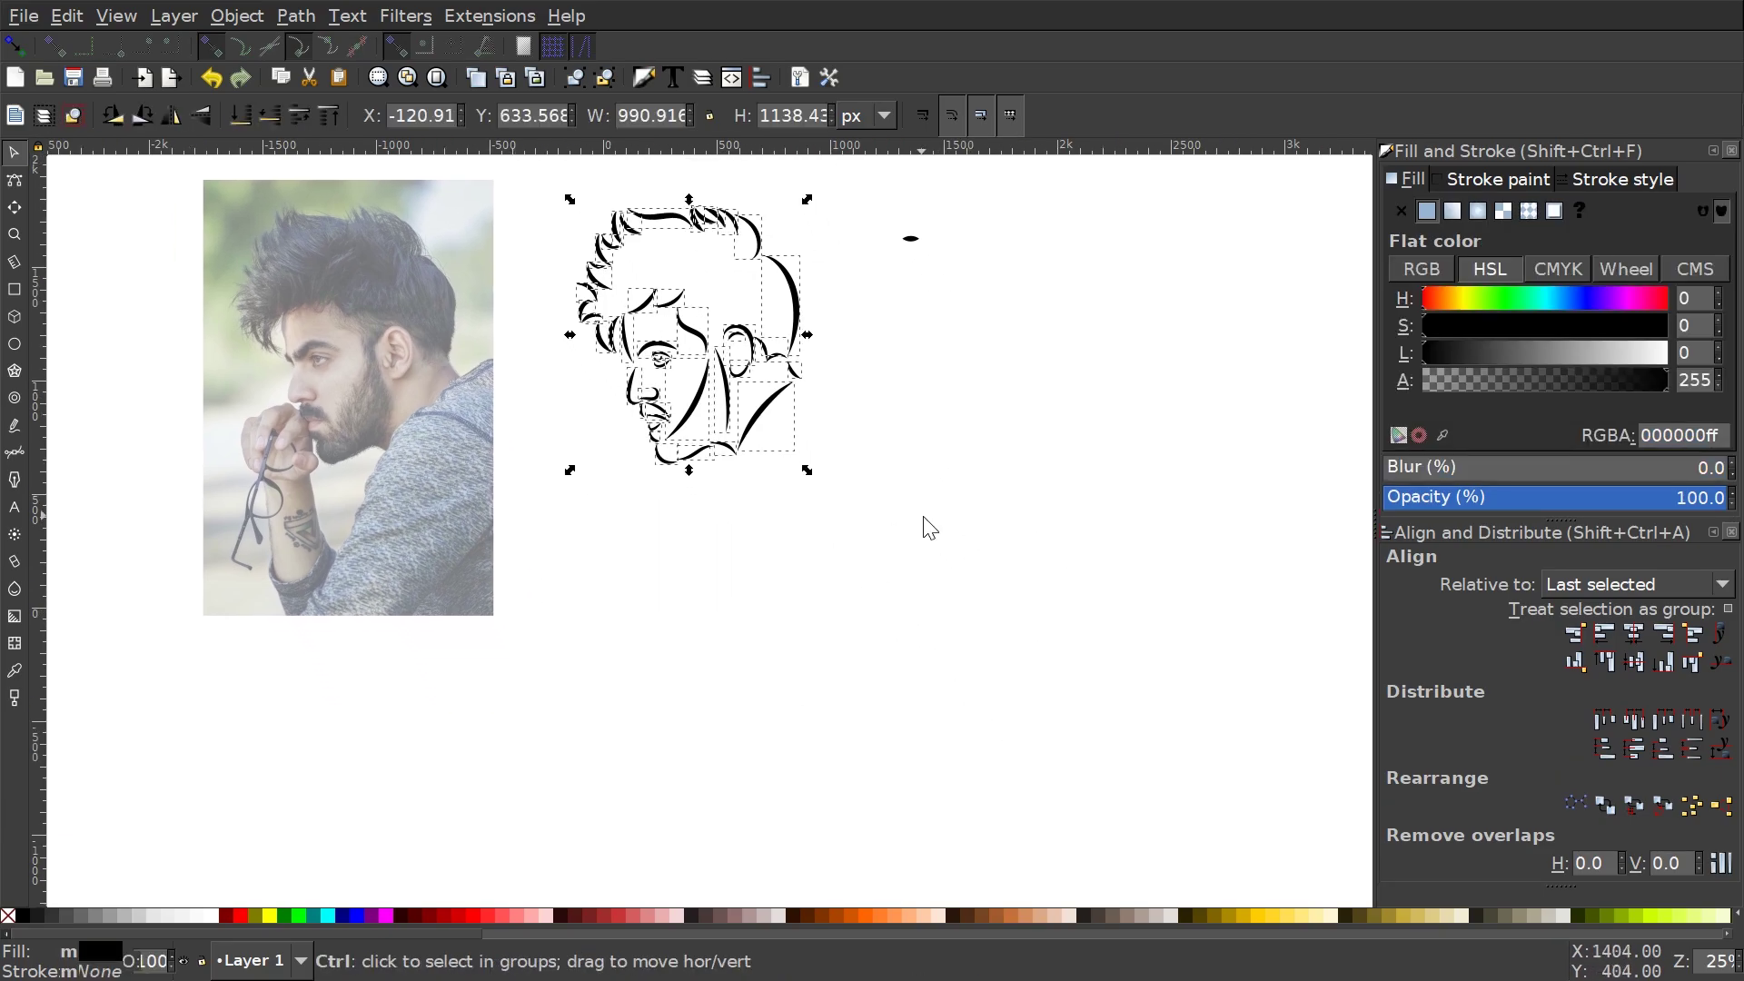
drag(801, 287, 1247, 667)
drag(1179, 695, 792, 647)
drag(761, 526, 731, 432)
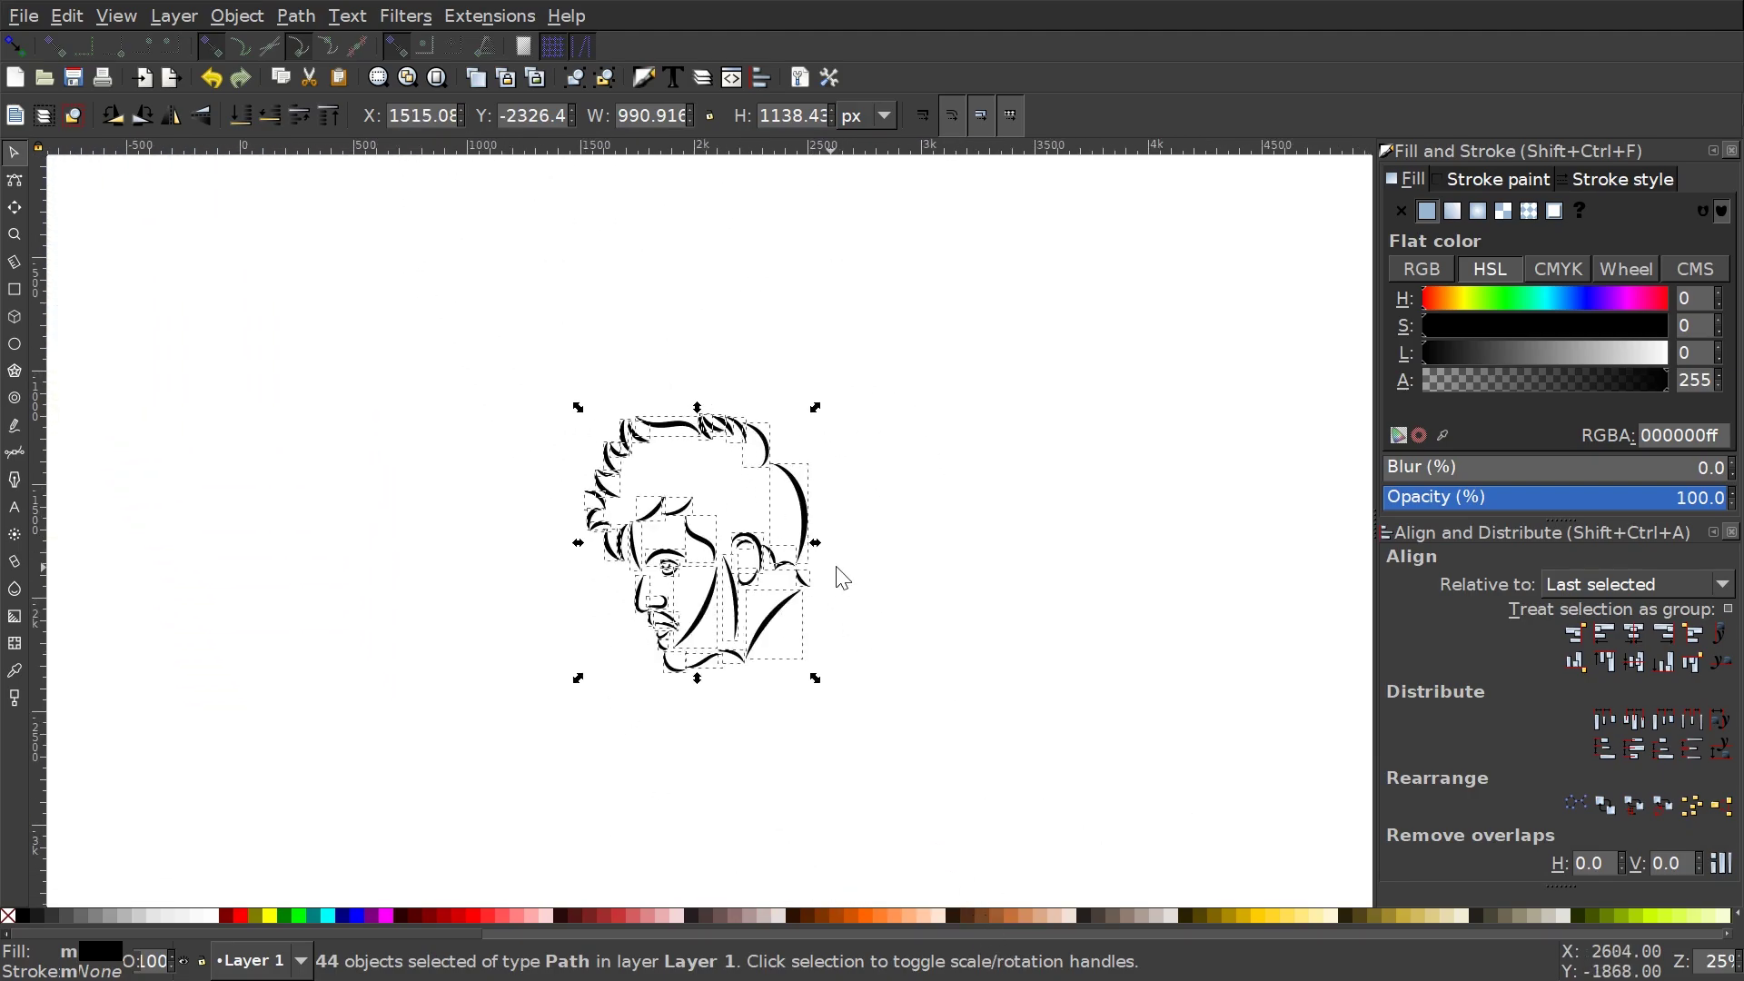
Try enlarging the line art proportionally about its centre to about 2799 × 3205 px, and undo the change.
drag(815, 542, 1023, 623)
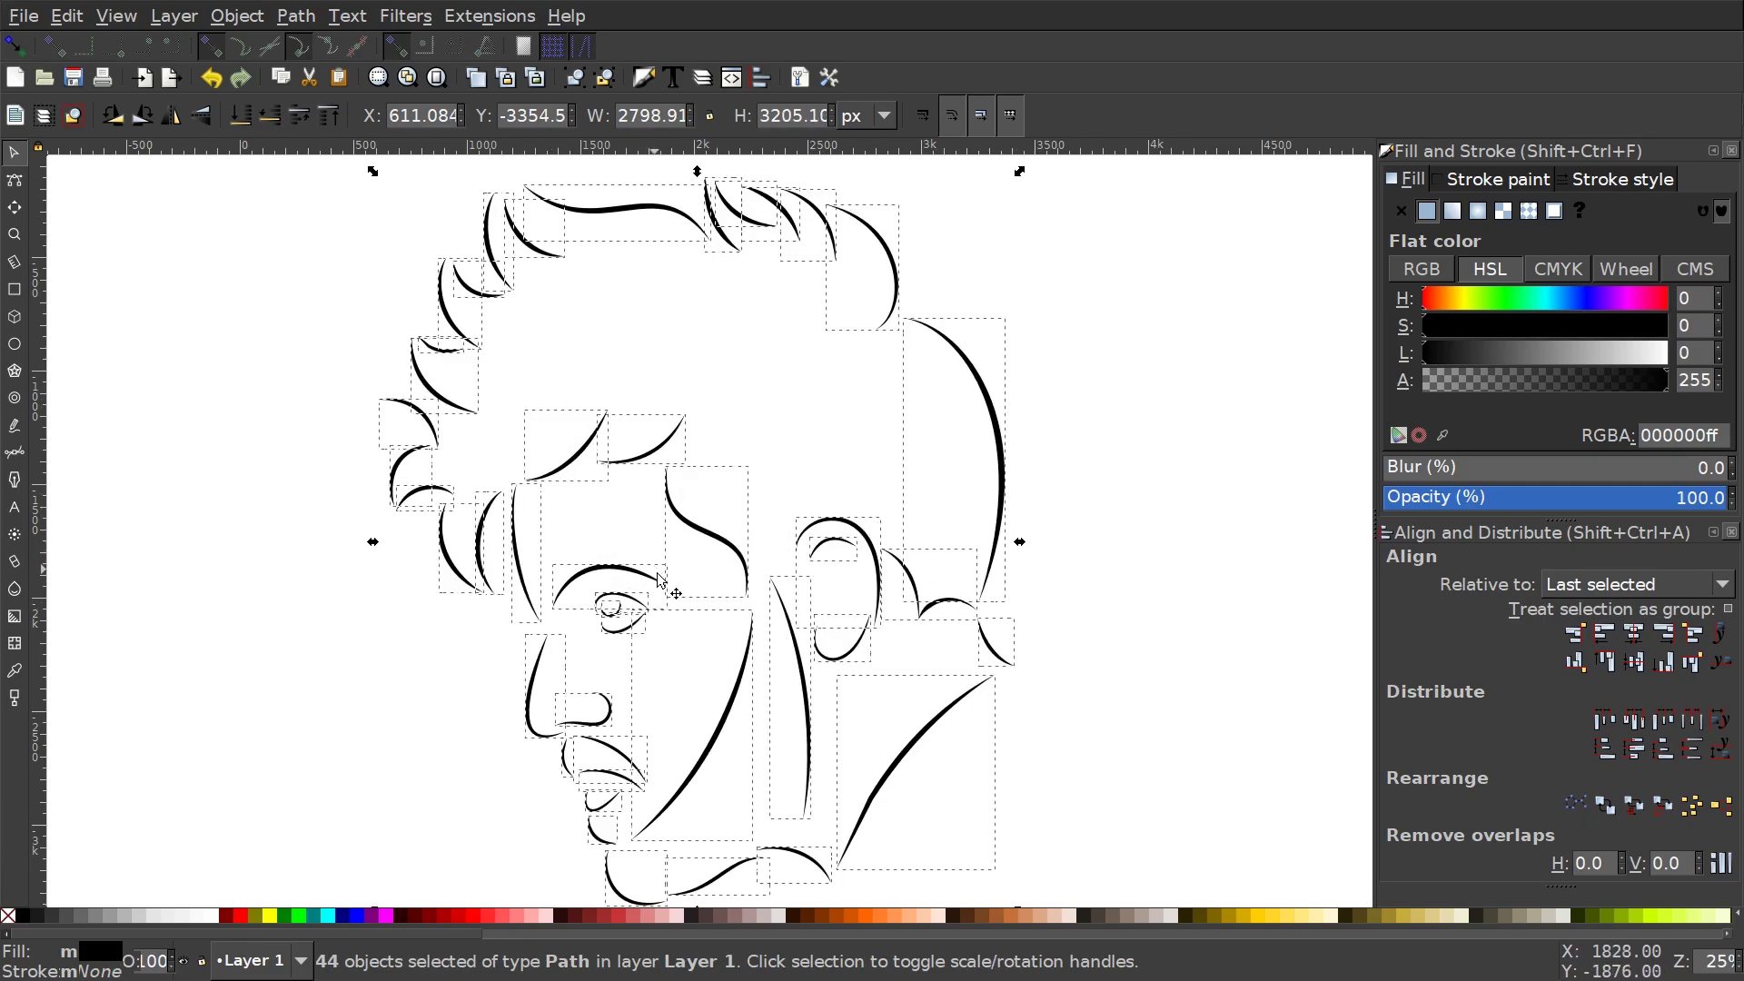
key(ctrl+z)
key(ctrl+z)
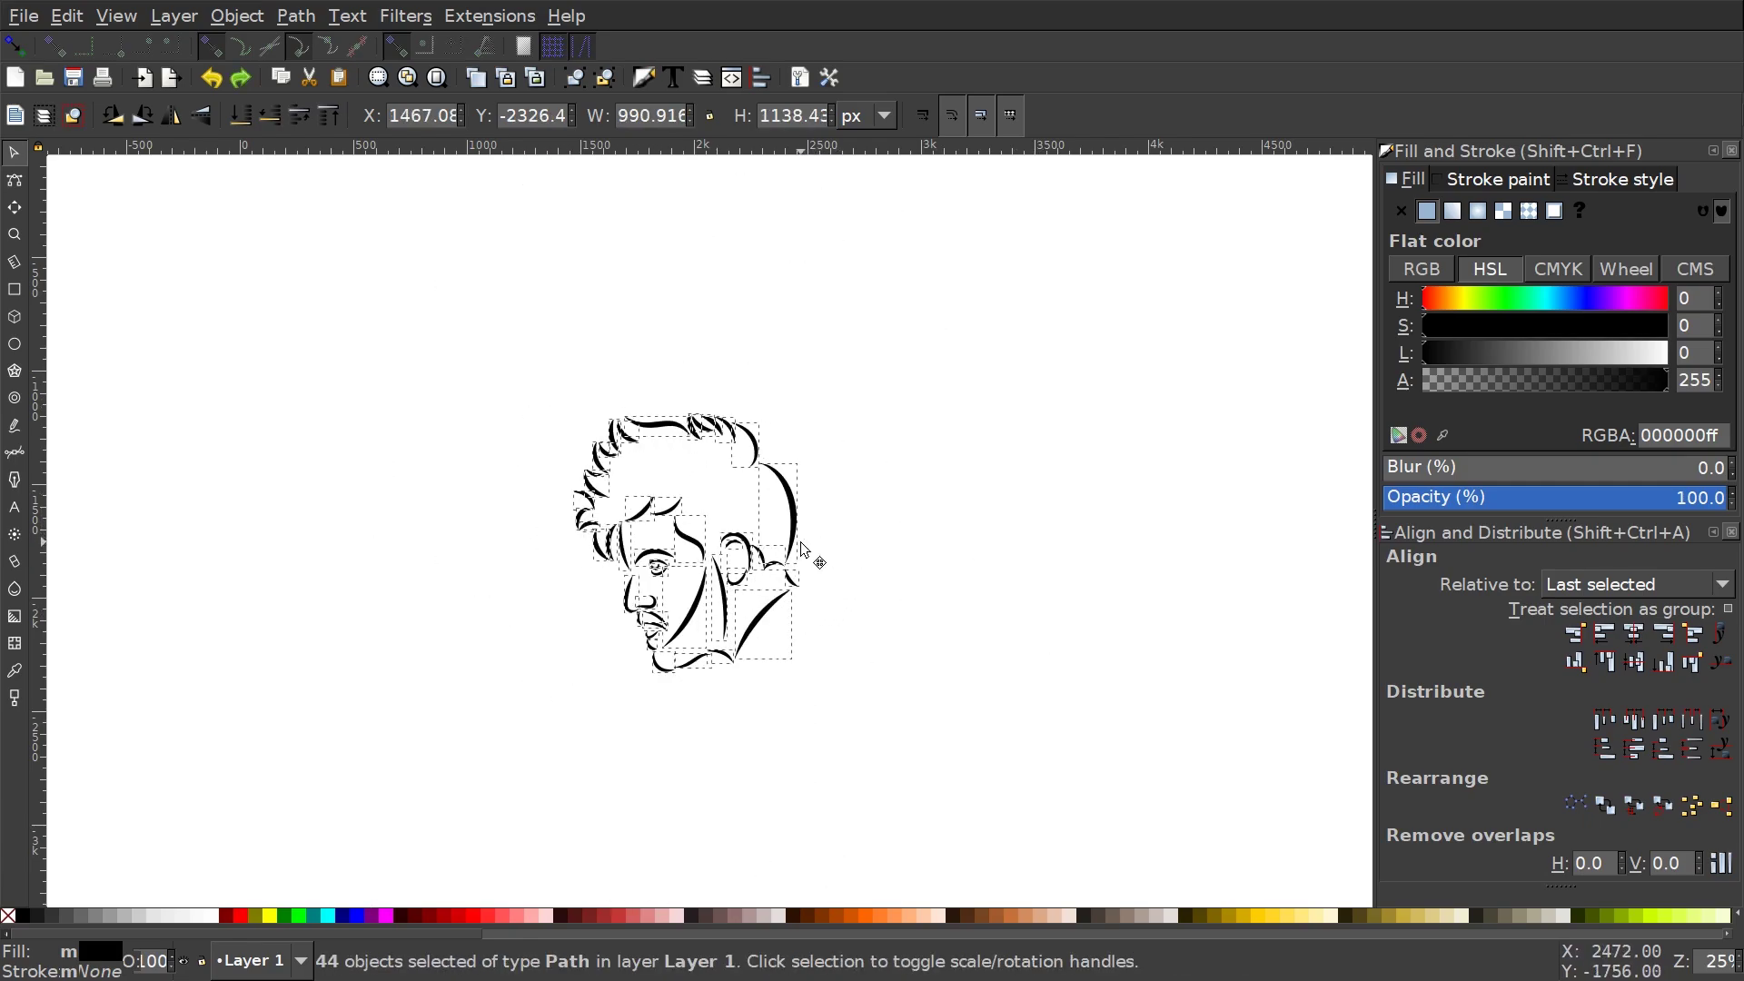
Try shrinking the line art to about 179 px wide, examine its strokes up close, and undo the resize.
drag(815, 542, 709, 564)
click(694, 650)
ctrl+scroll(652, 556, up, 5)
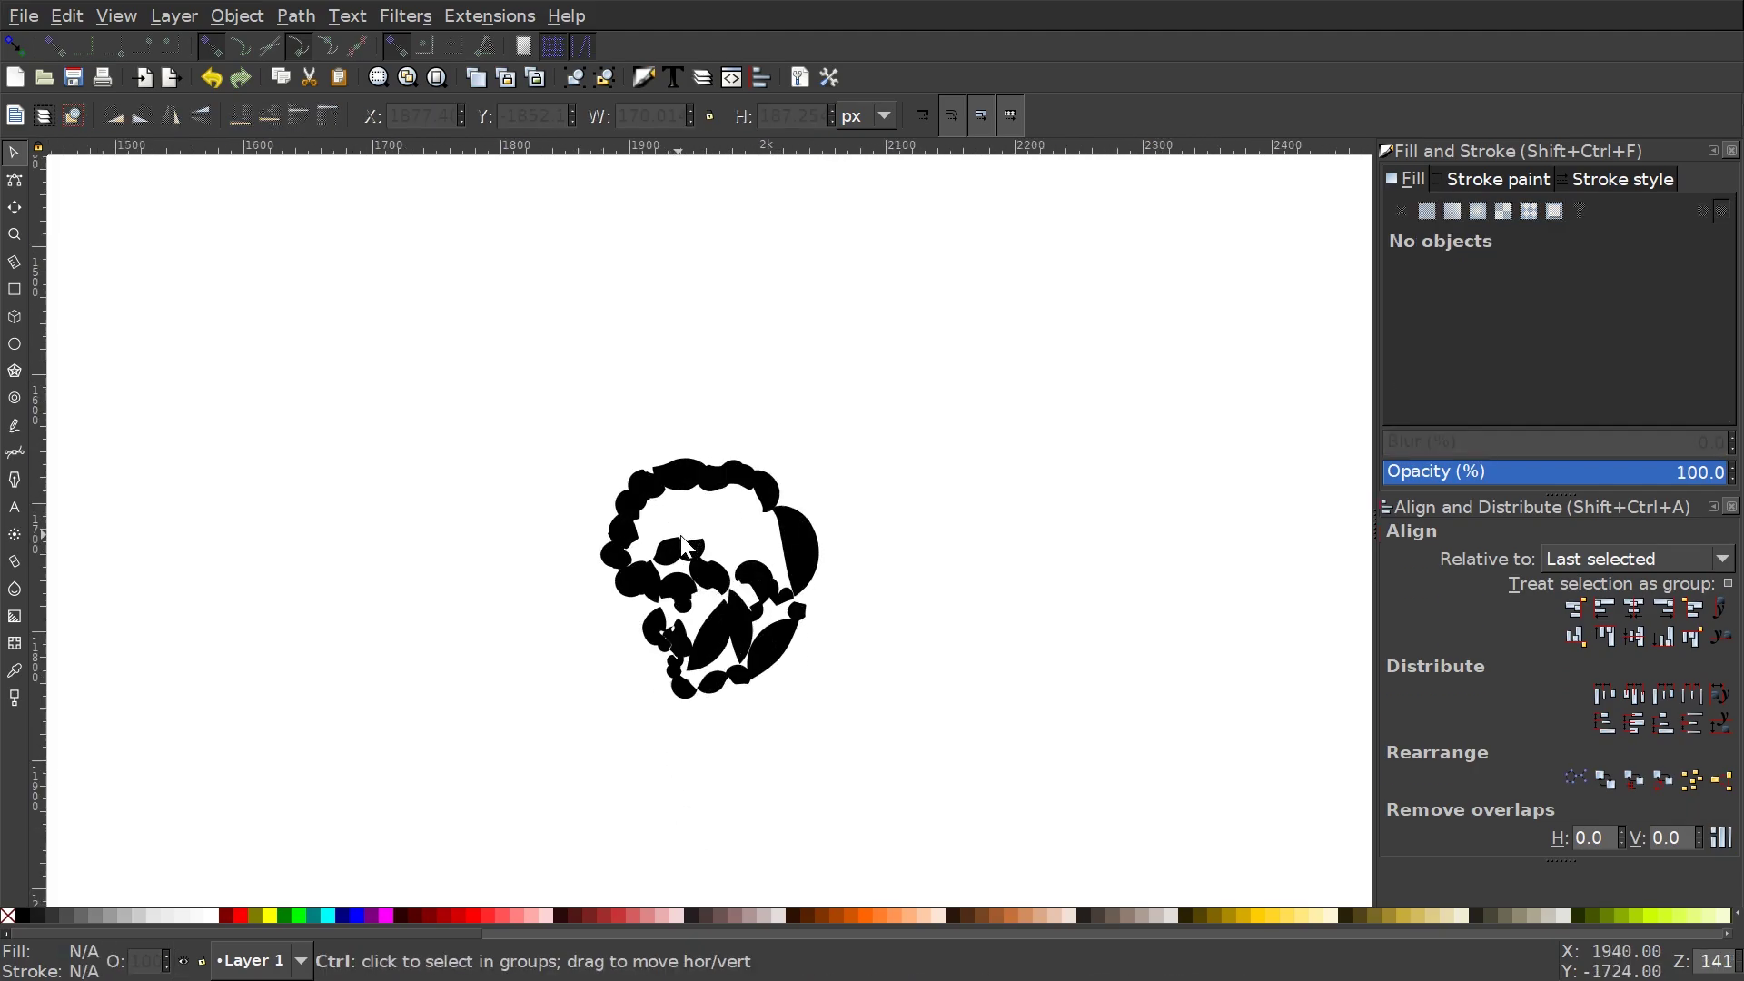
ctrl+scroll(689, 581, down, 1)
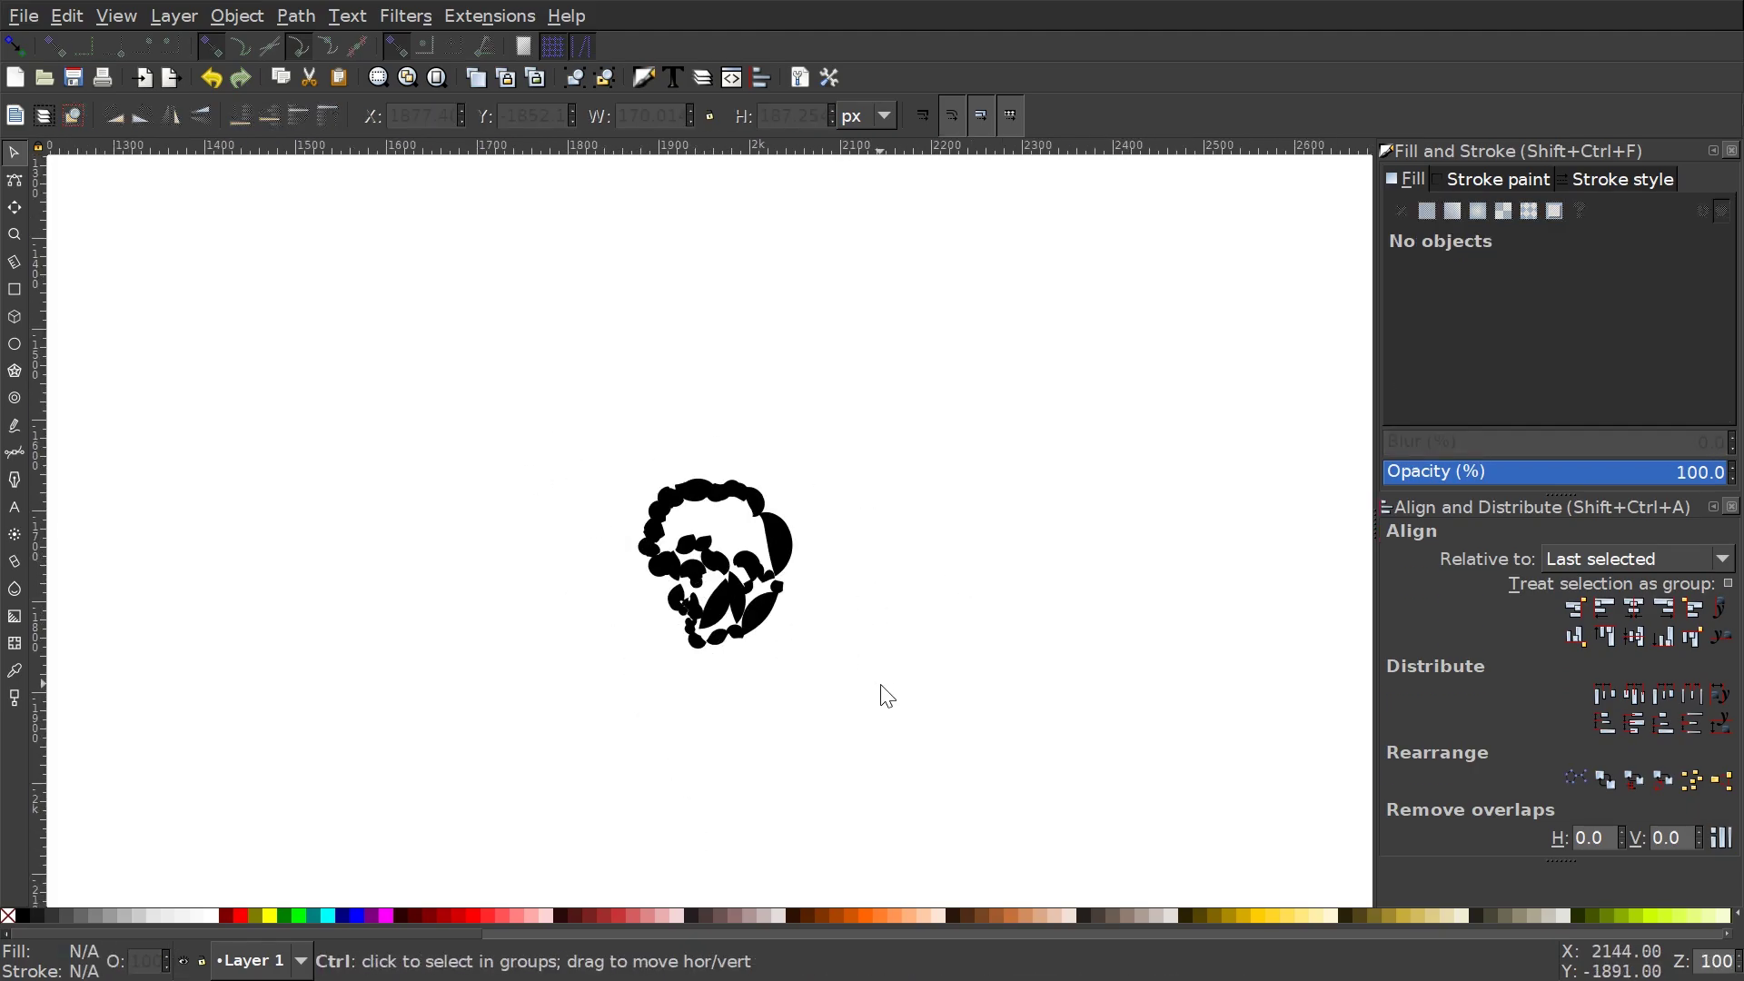
key(ctrl+z)
key(ctrl+z)
Reselect all the strokes of the line art, try enlarging the drawing once more, and undo it.
ctrl+scroll(879, 693, down, 3)
drag(937, 734, 511, 337)
ctrl+scroll(748, 576, down, 2)
mouse_move(781, 531)
mouse_down()
mouse_move(961, 564)
mouse_move(1063, 627)
mouse_up()
key(ctrl+z)
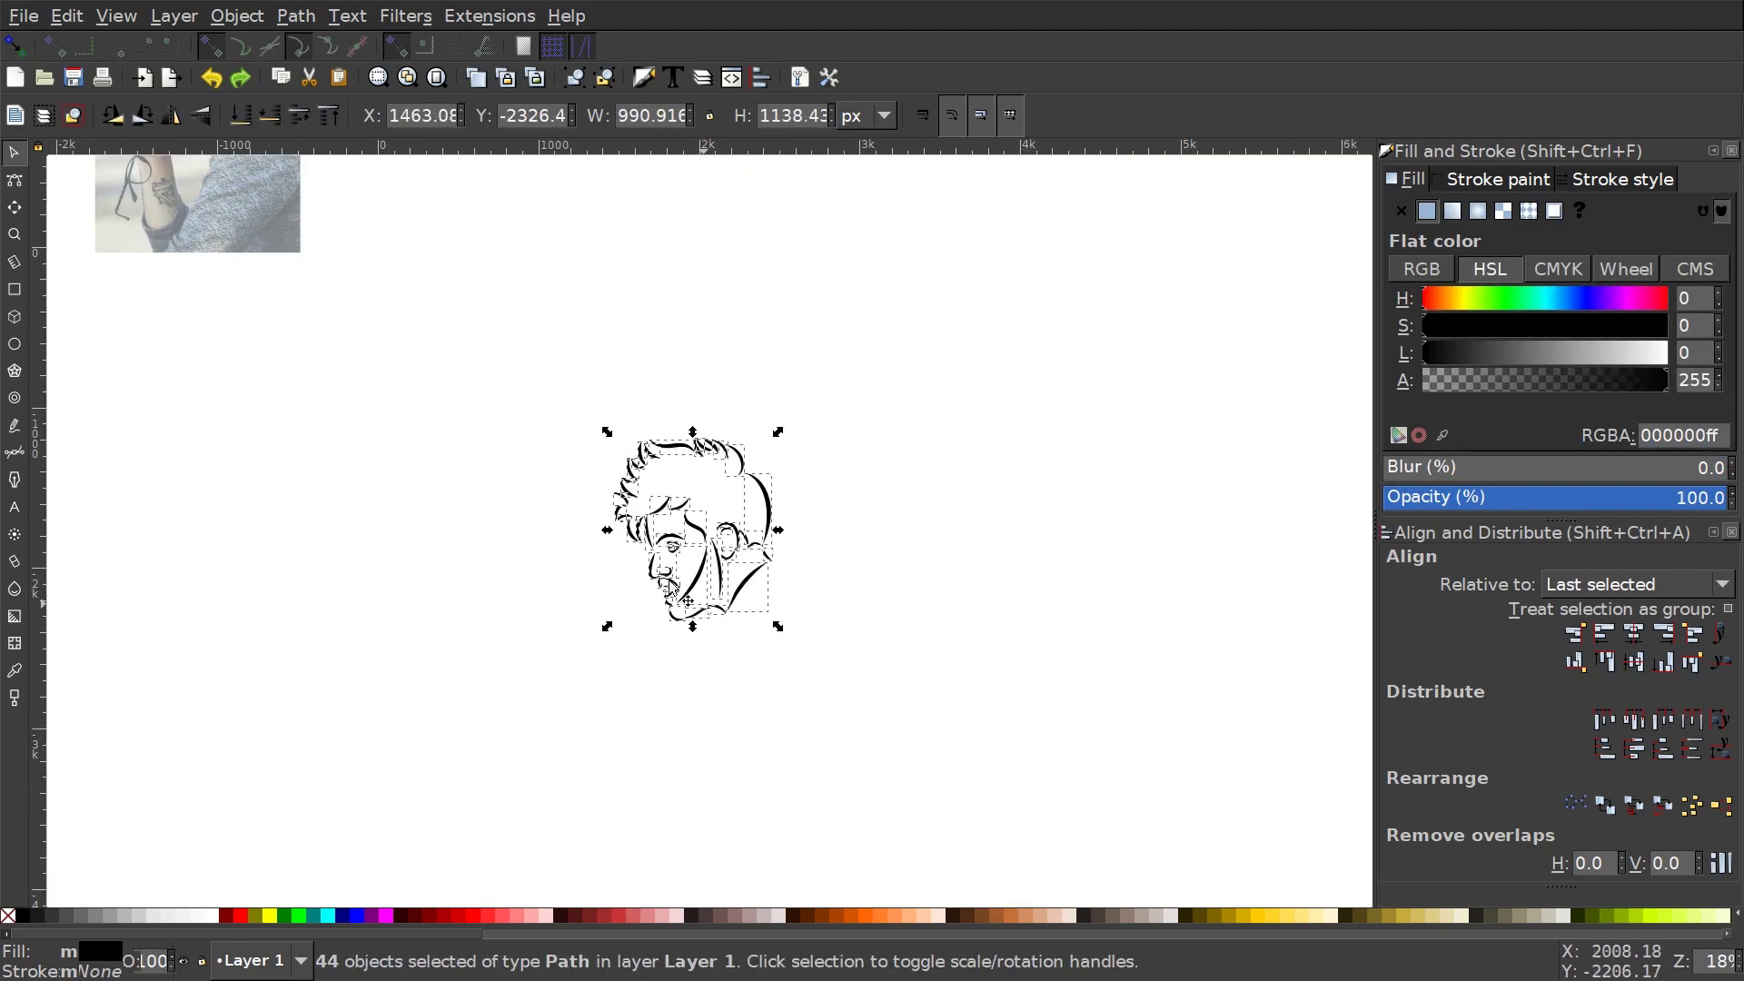
Convert all the selected strokes of the line art from path-effect objects to plain paths.
ctrl+scroll(650, 549, up, 3)
ctrl+scroll(650, 550, down, 2)
ctrl+scroll(672, 462, up, 2)
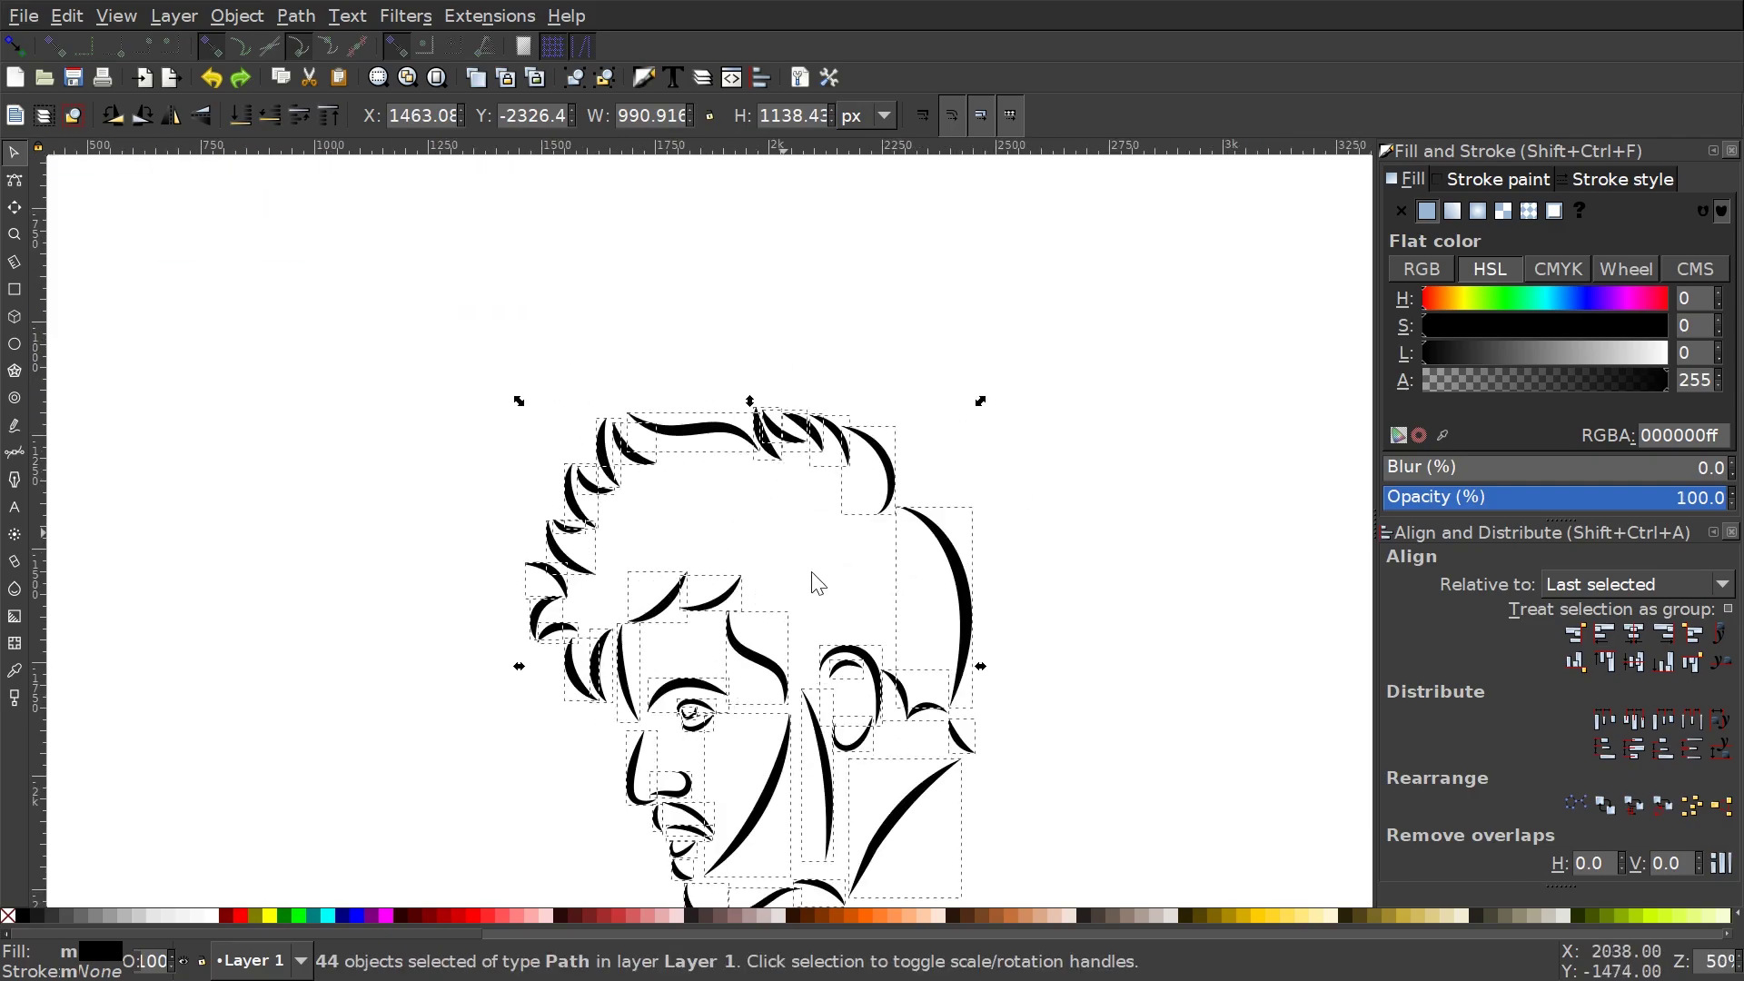
drag(889, 691, 838, 475)
ctrl+scroll(838, 475, down, 2)
drag(819, 415, 763, 534)
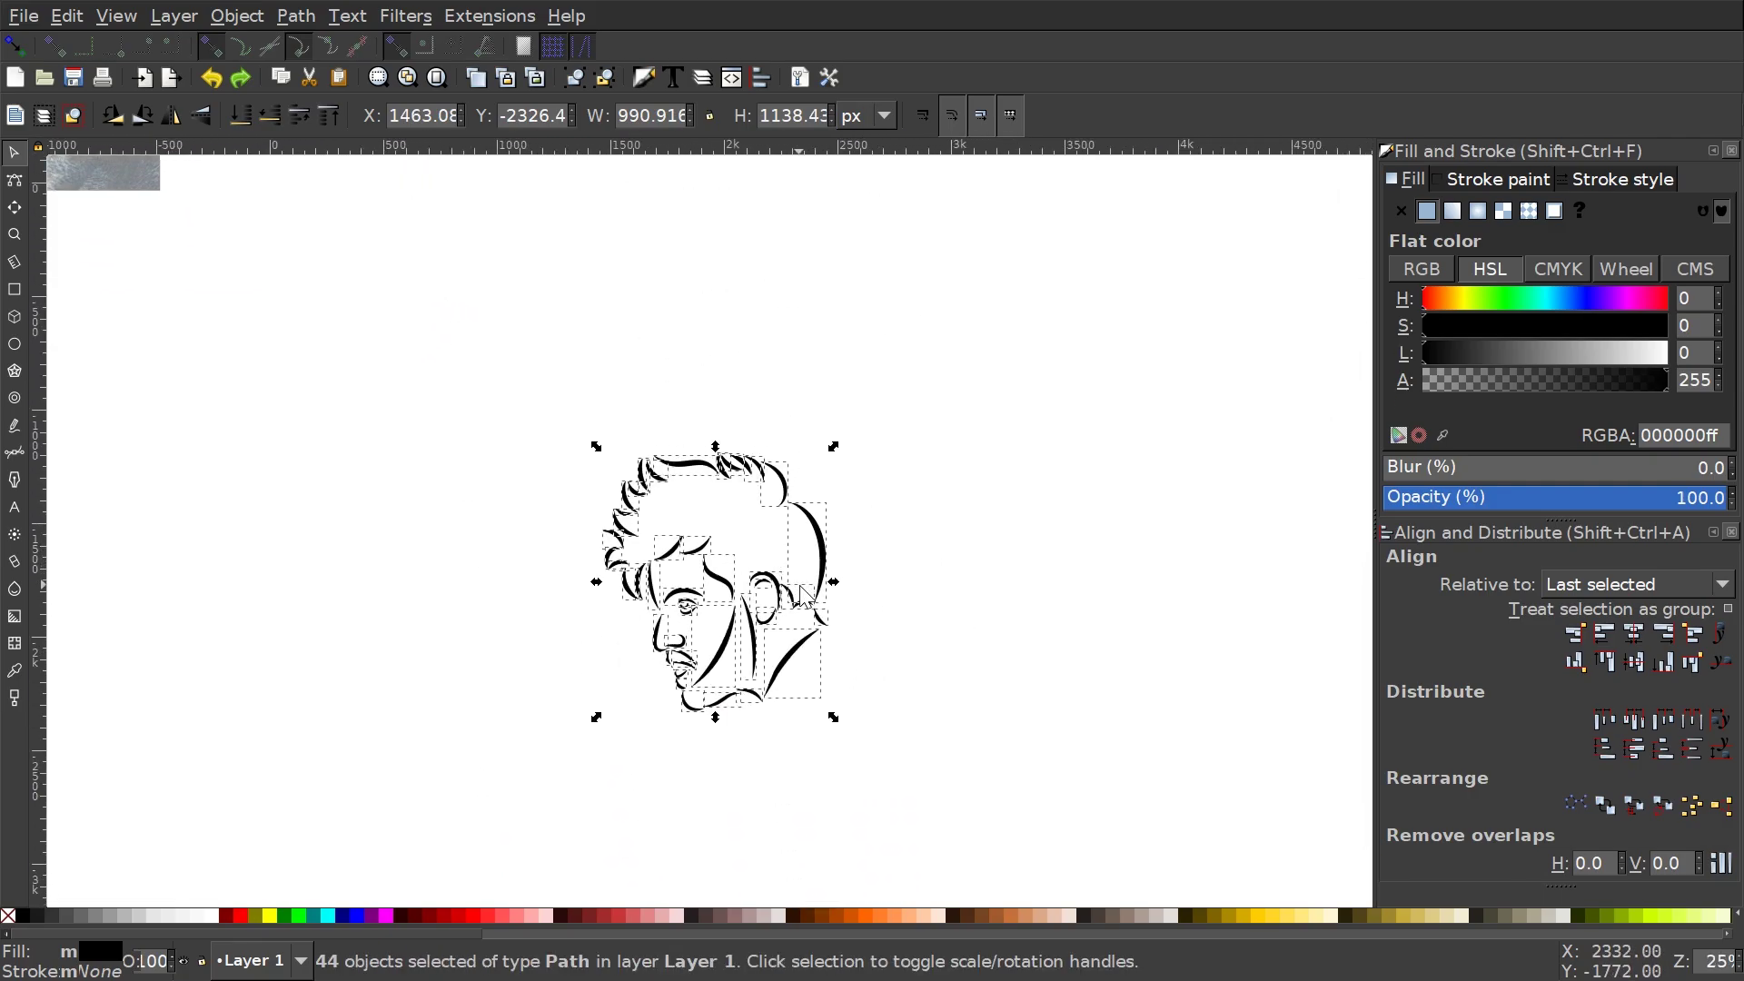
click(309, 24)
click(371, 46)
Resize the converted line art proportionally to about 1447 × 1662 px.
drag(832, 583, 902, 609)
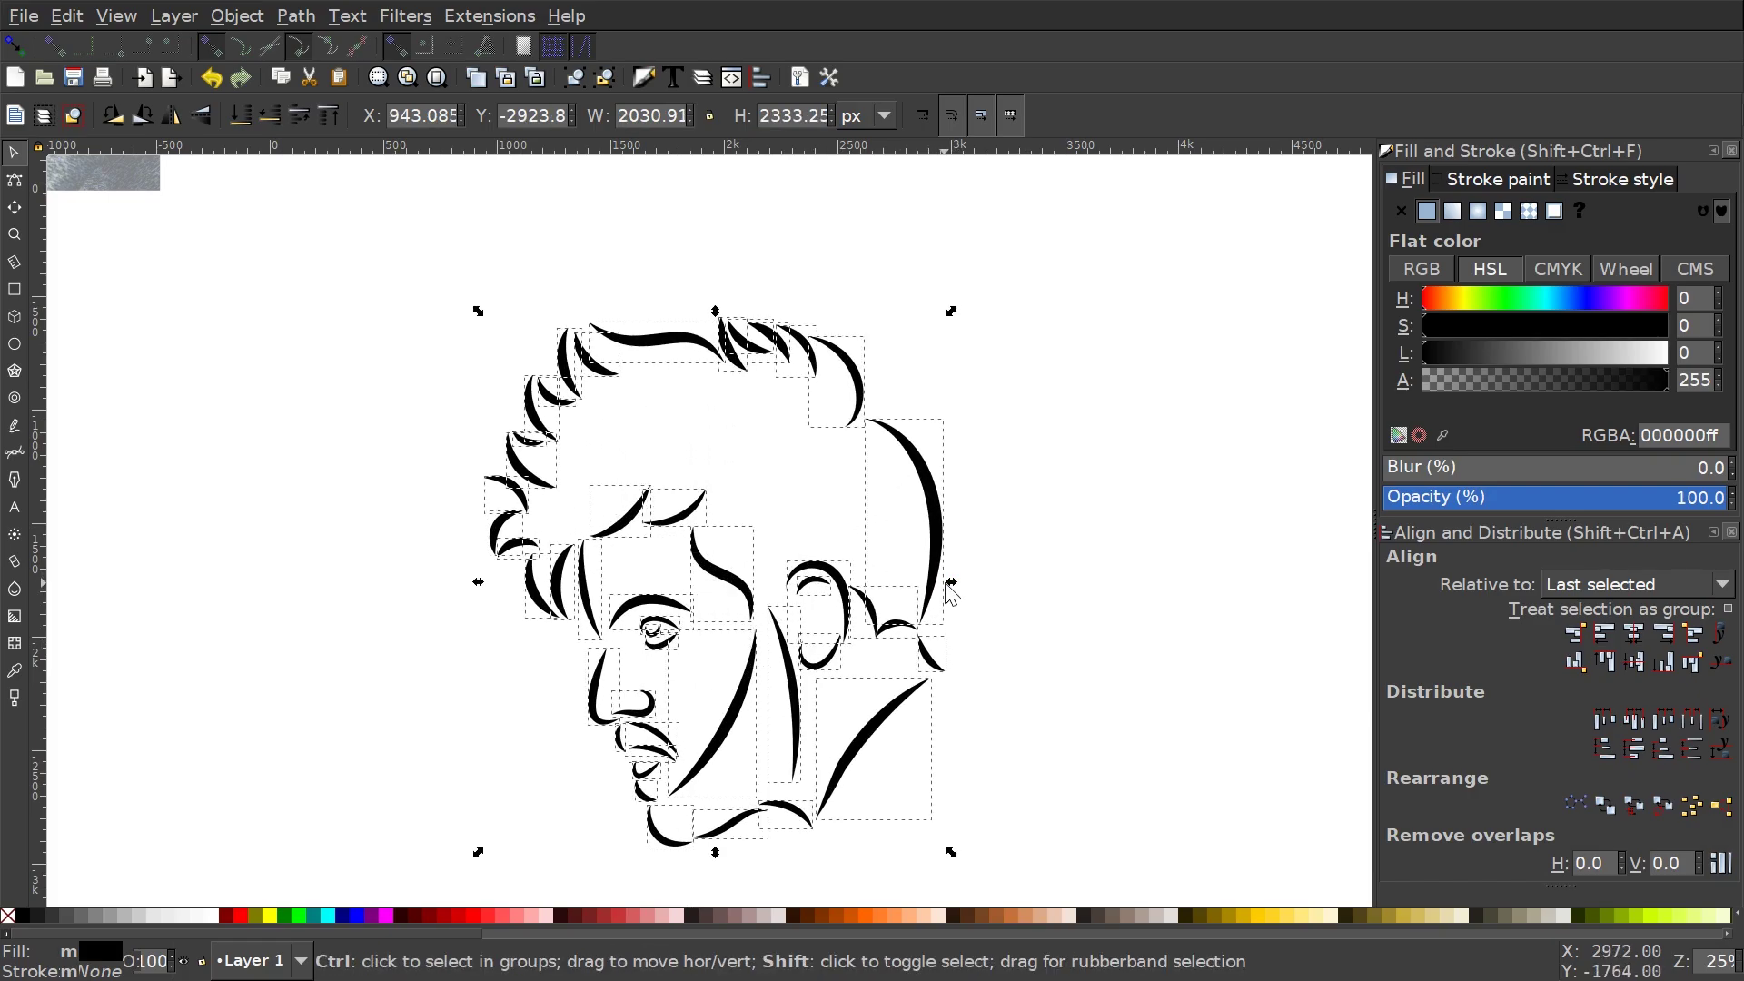
mouse_move(949, 583)
mouse_down()
mouse_move(810, 563)
mouse_move(794, 508)
mouse_up()
Try dark red 800000 on the line art, settle on the red fill a02c2c, and clear the selection.
click(238, 919)
click(233, 918)
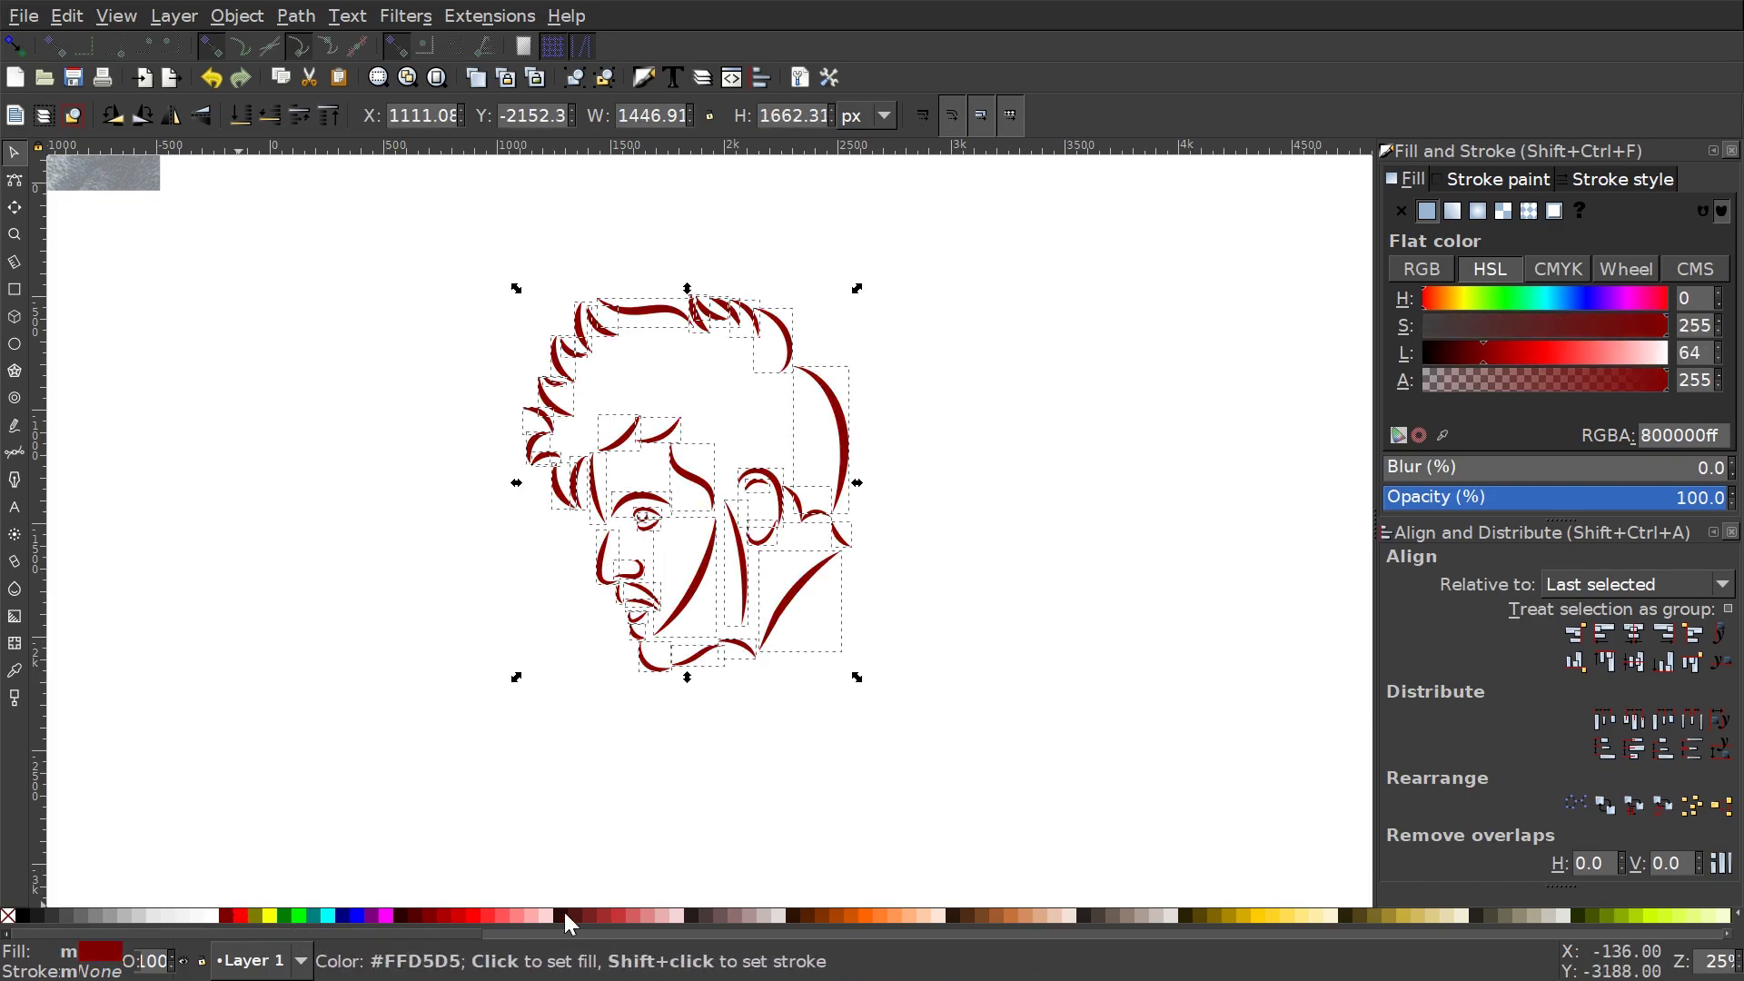
click(626, 918)
click(610, 918)
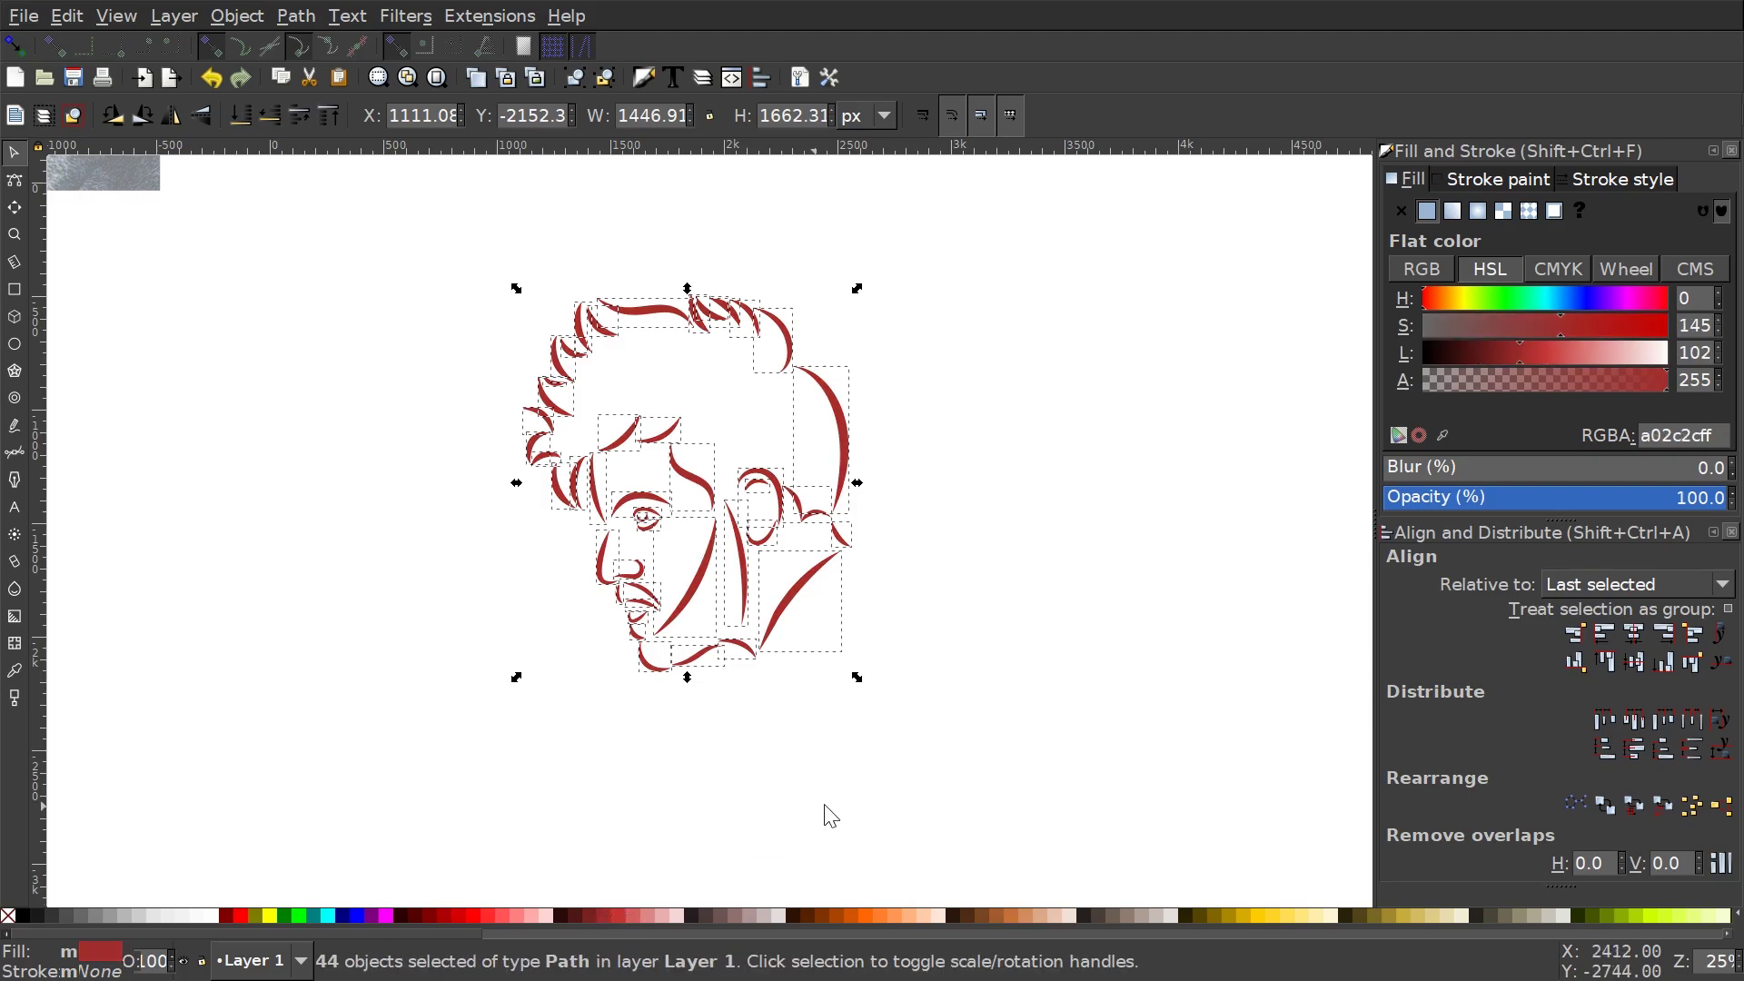
click(841, 704)
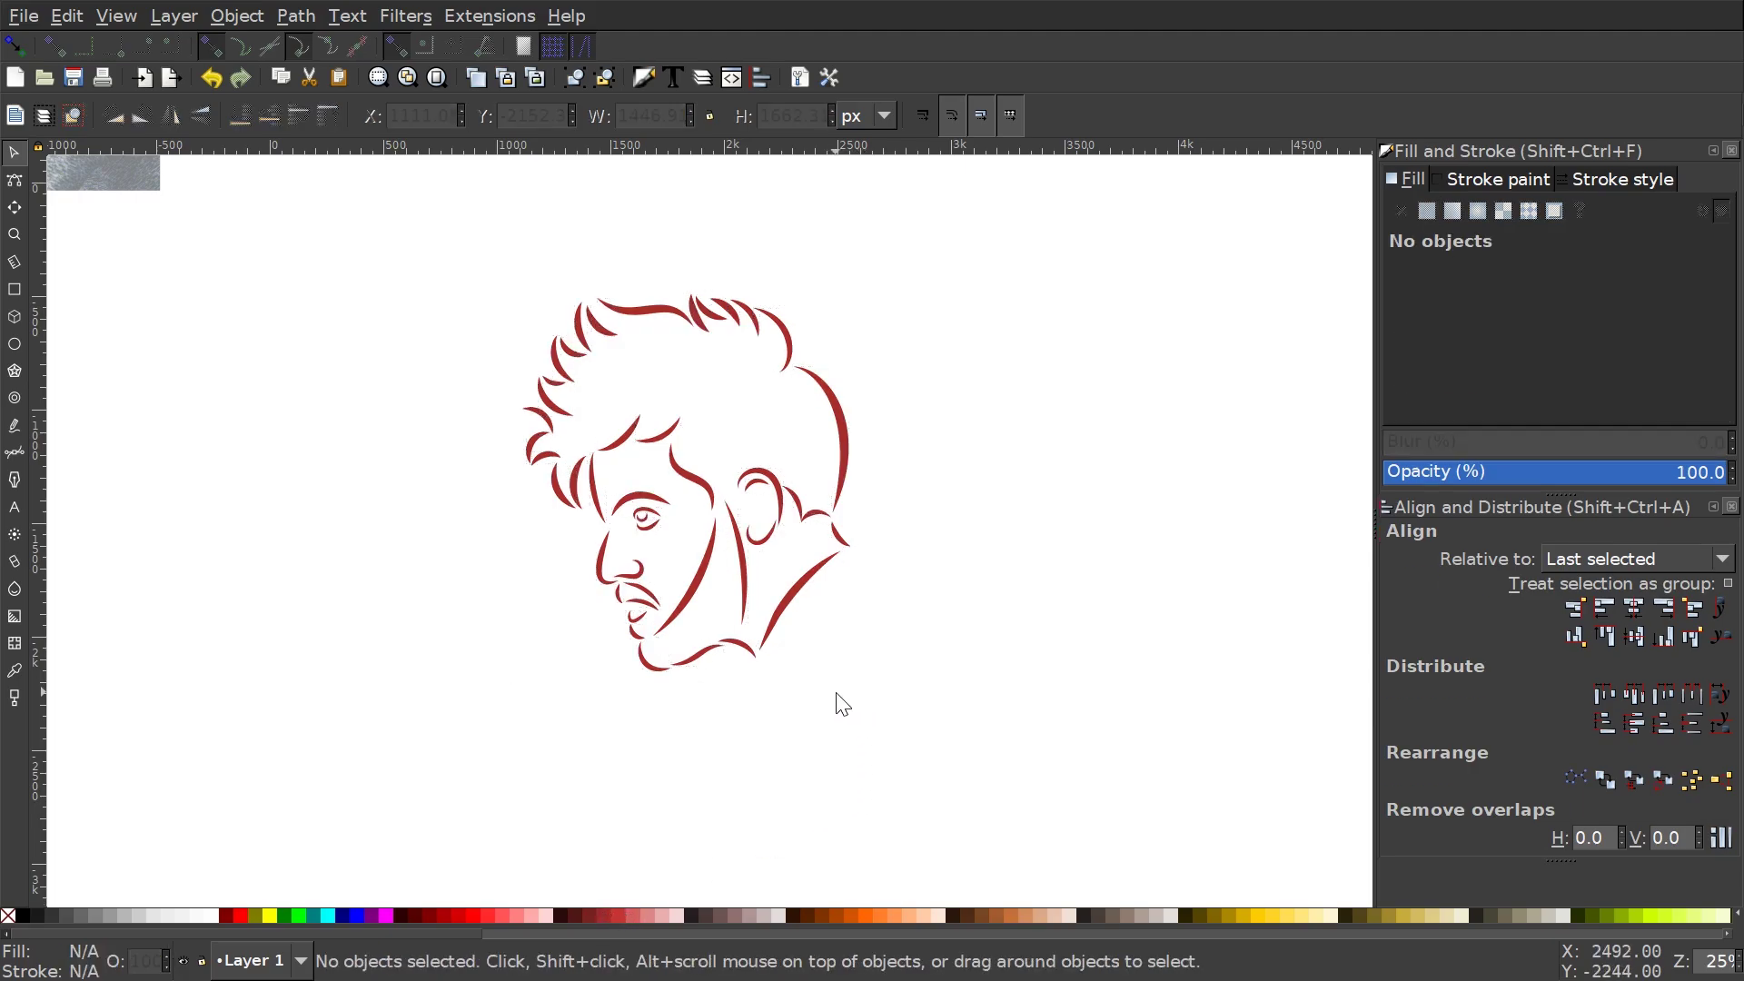